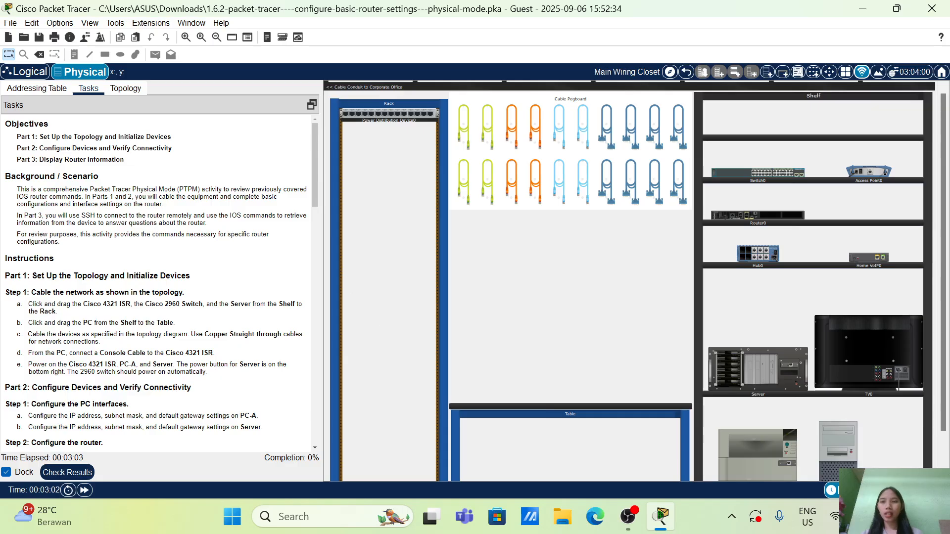
Examine the activity's task instructions, topology diagram and addressing table
scroll(94, 185, down, 3)
scroll(94, 186, up, 3)
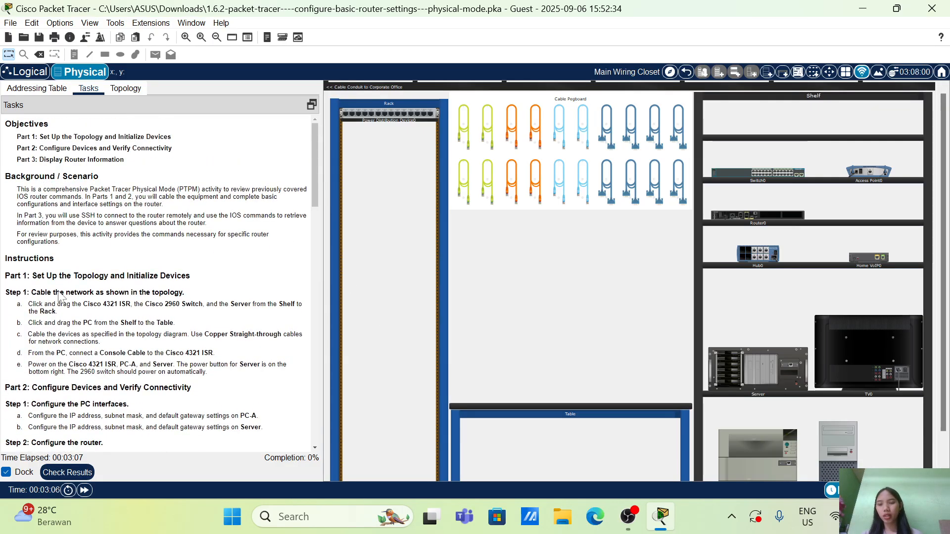
scroll(56, 291, down, 20)
scroll(57, 291, up, 20)
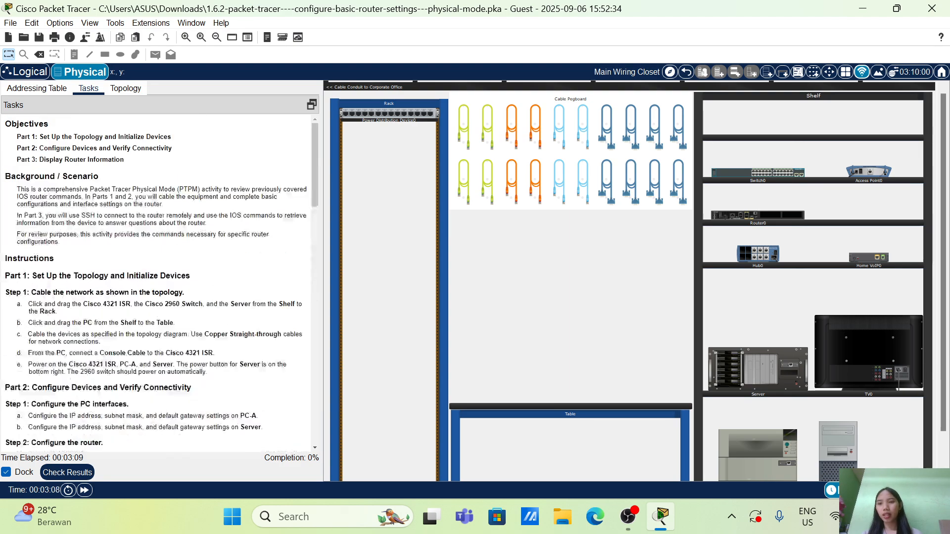
scroll(57, 291, down, 20)
scroll(158, 281, up, 20)
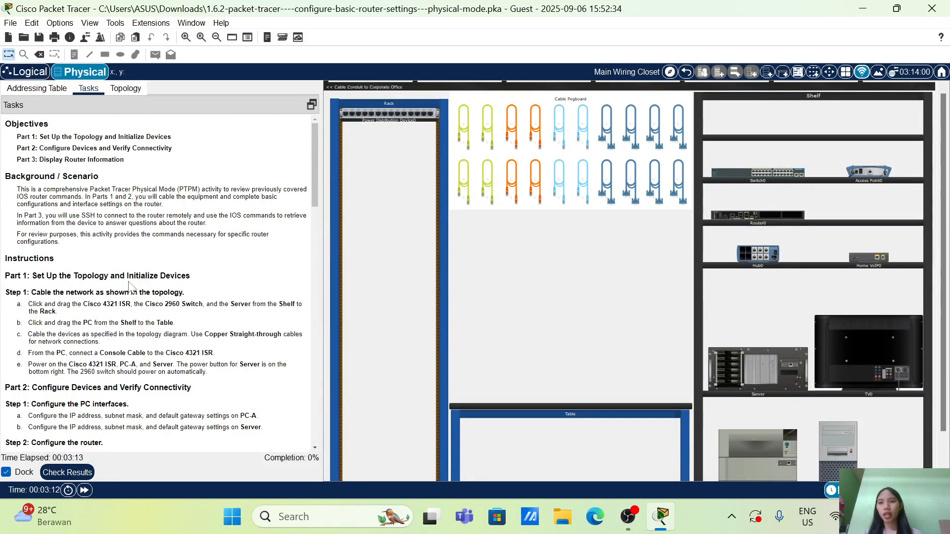
click(115, 91)
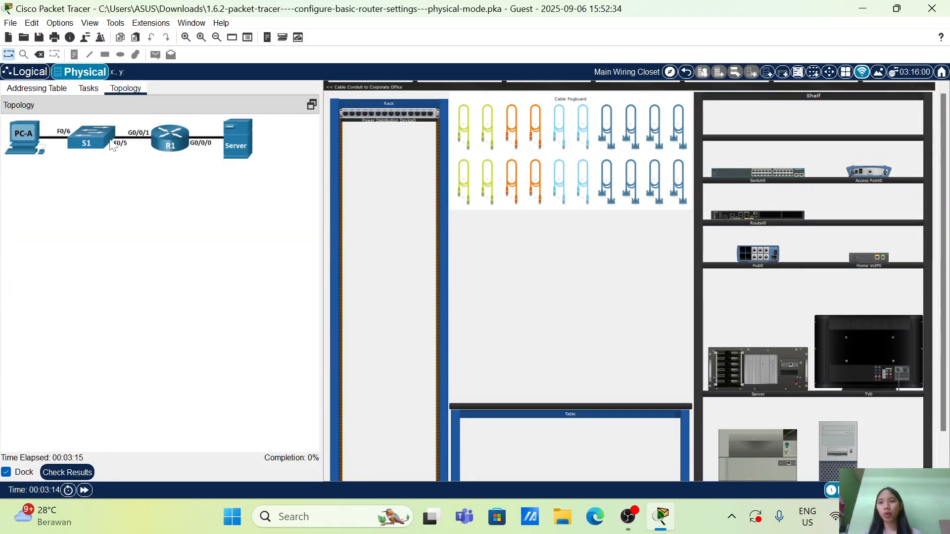
click(36, 89)
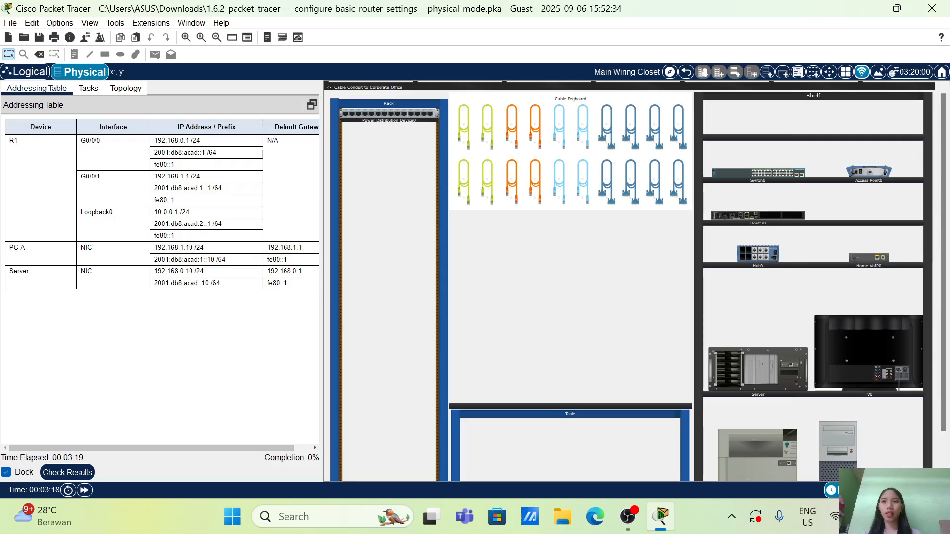
scroll(306, 162, right, 2)
scroll(304, 161, left, 2)
click(124, 93)
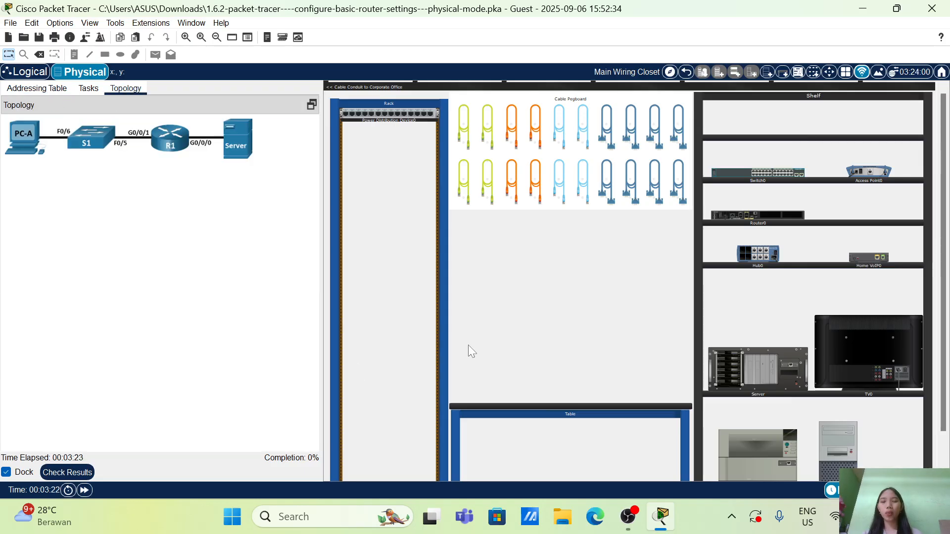
click(88, 89)
scroll(101, 273, down, 2)
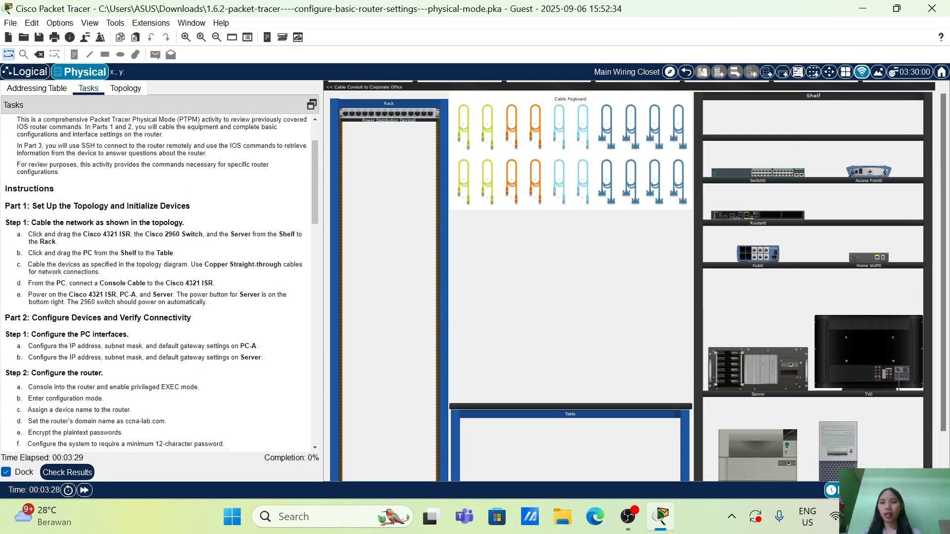
scroll(101, 273, up, 2)
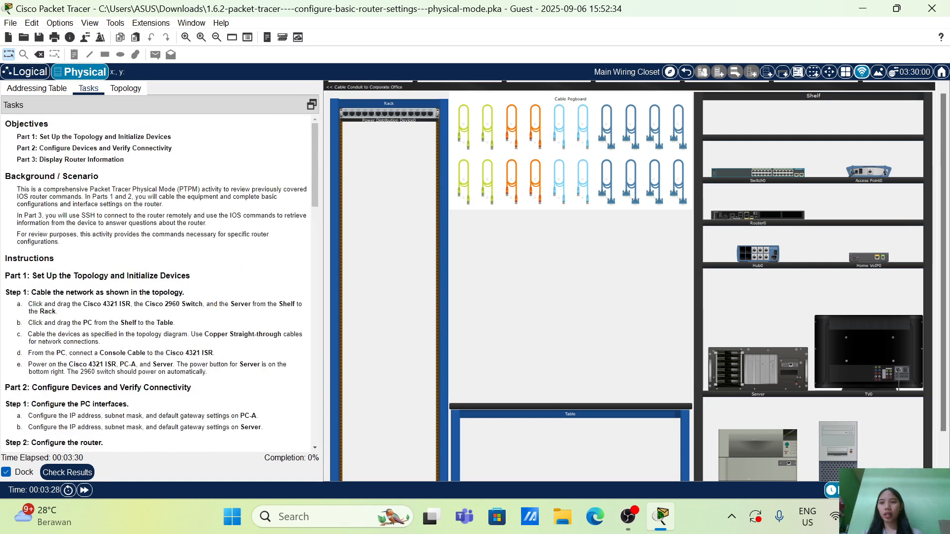
Check the activity results, review the full list of assessment items, and return to the workspace
click(67, 472)
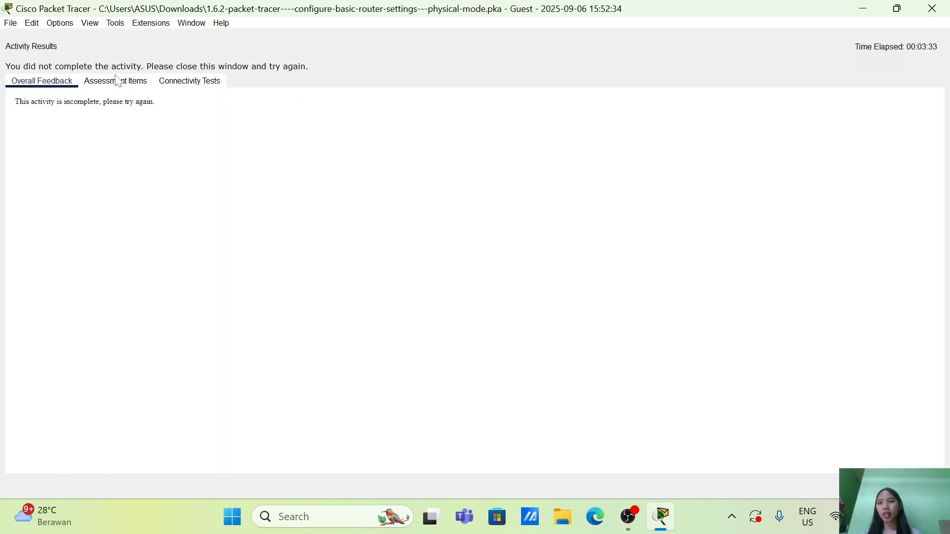
click(118, 81)
scroll(117, 332, down, 9)
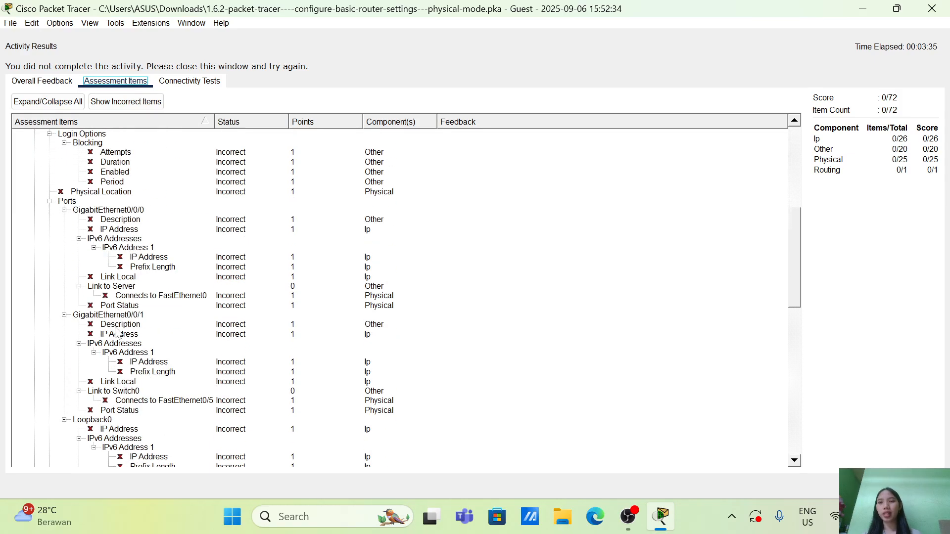
scroll(117, 332, down, 15)
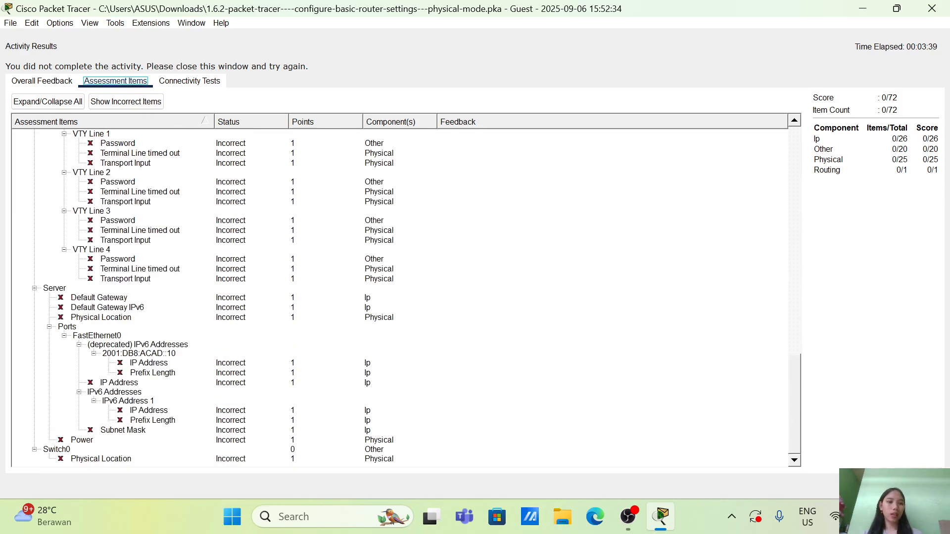
click(919, 486)
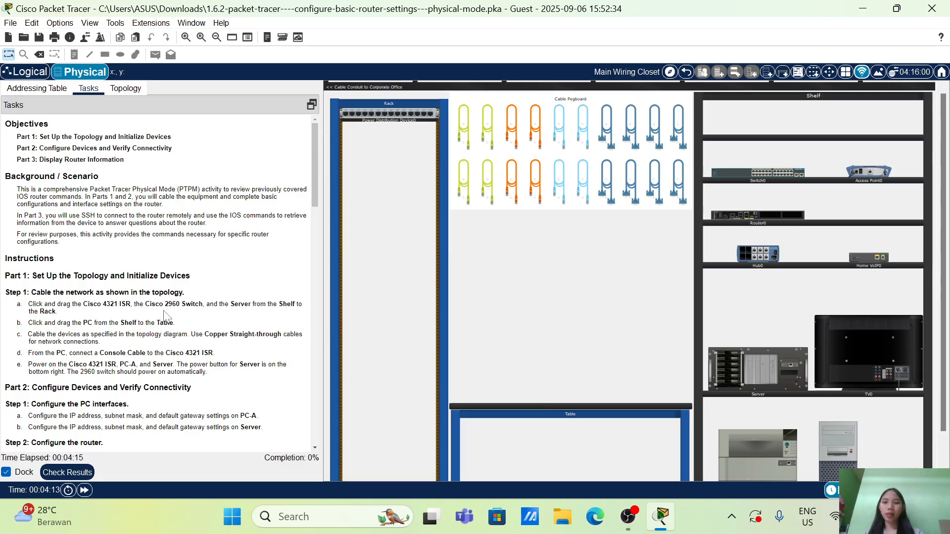
Read the cabling and router configuration instructions and look over the equipment on the shelf
scroll(166, 316, down, 10)
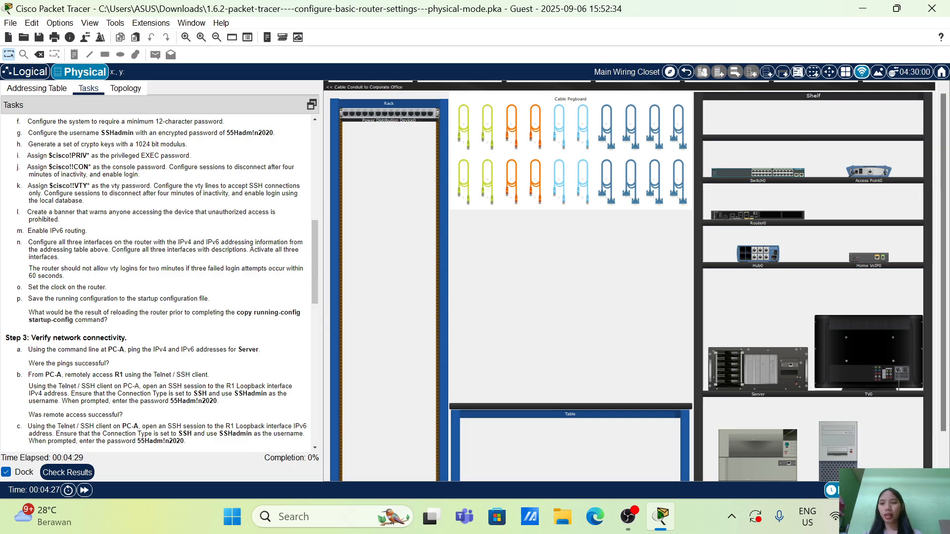
scroll(151, 322, up, 8)
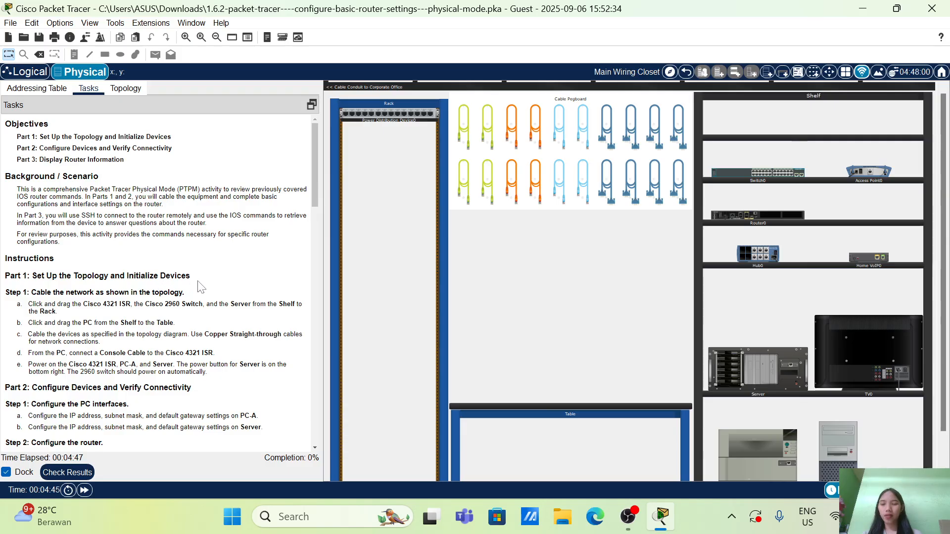
scroll(158, 282, down, 3)
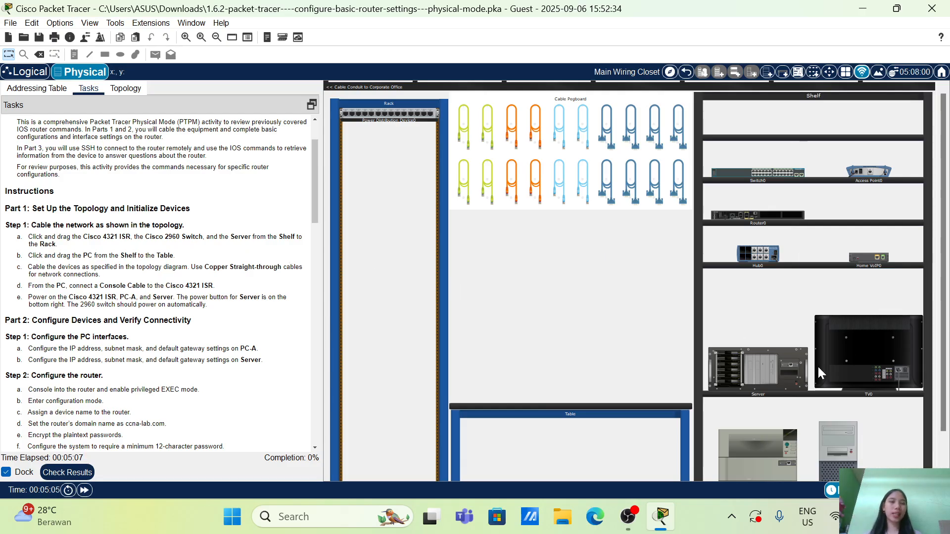
scroll(793, 384, down, 1)
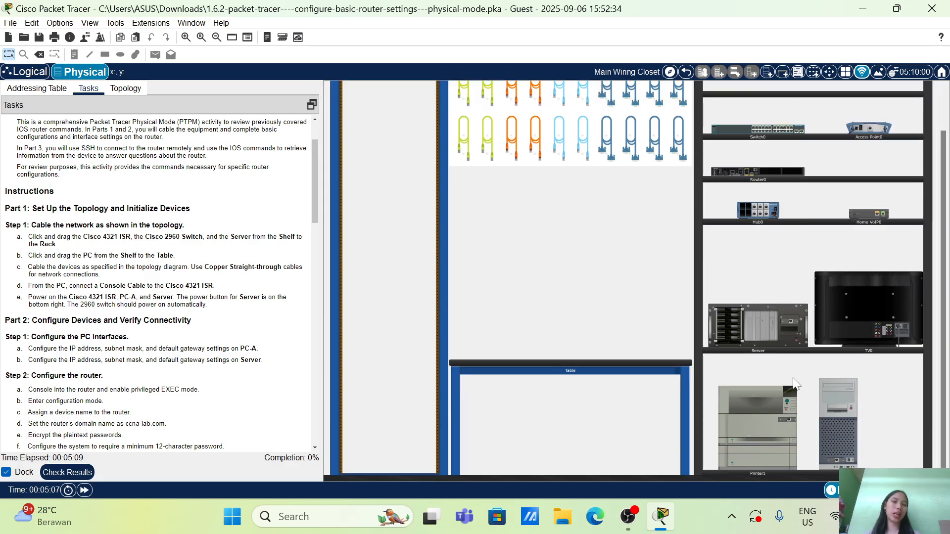
scroll(793, 381, up, 1)
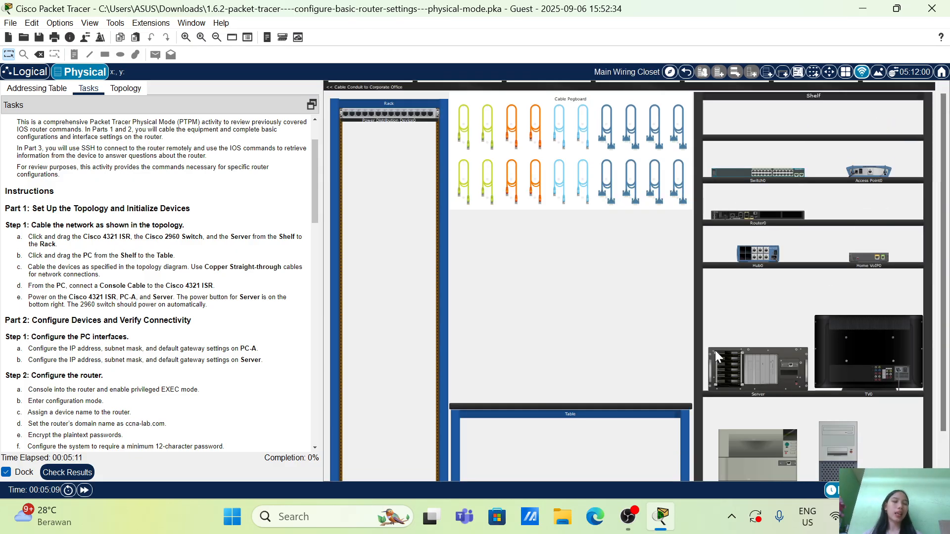
Move the Server, Switch0 and Router0 from the shelf to the rack, and PC-A to the table
mouse_move(766, 369)
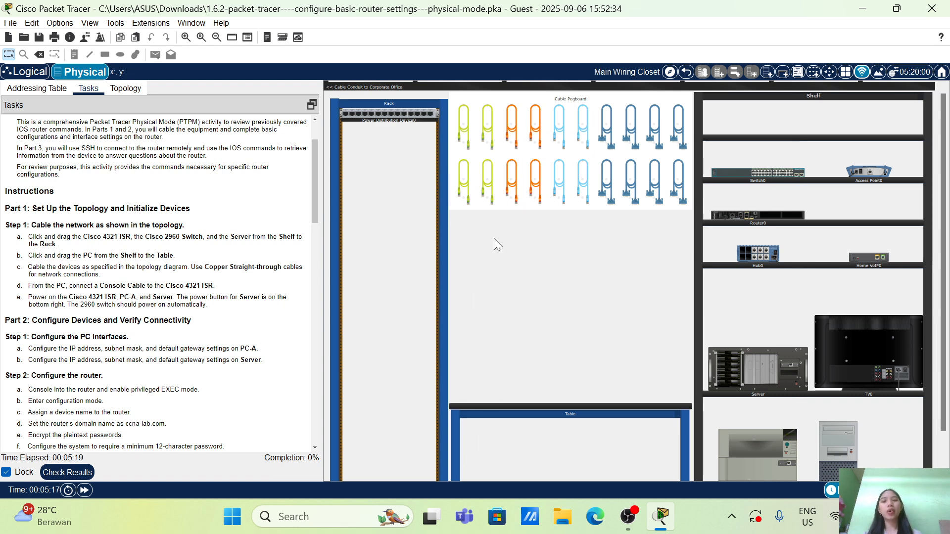
click(487, 189)
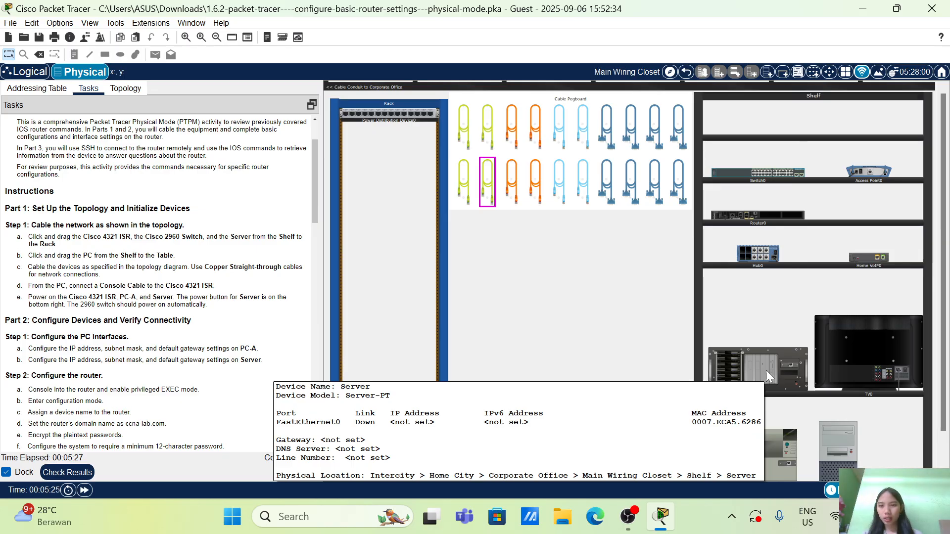
drag(765, 370, 398, 275)
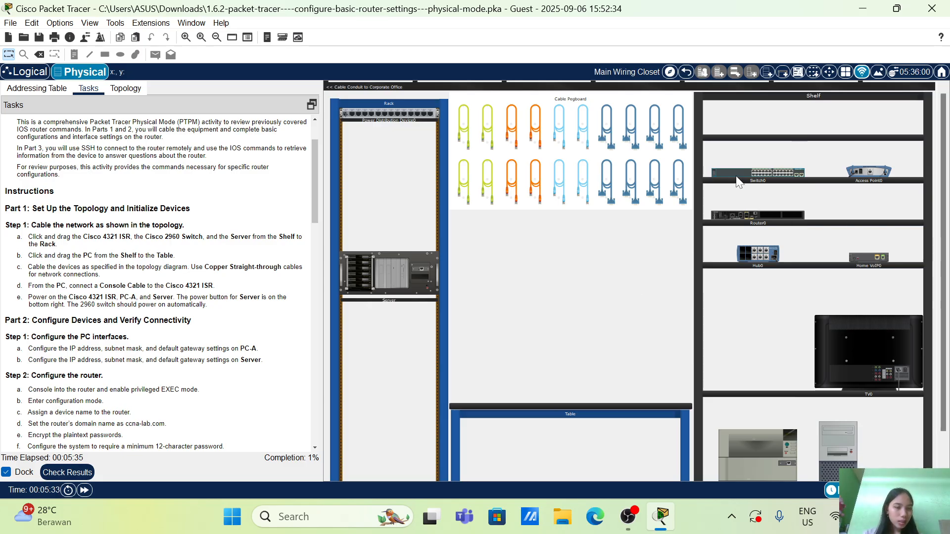
drag(738, 181, 368, 229)
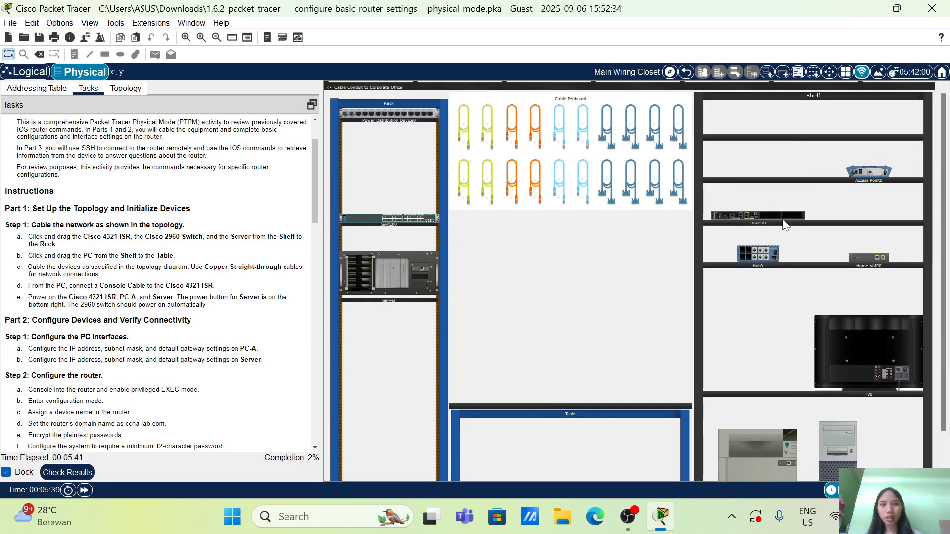
drag(794, 211, 429, 177)
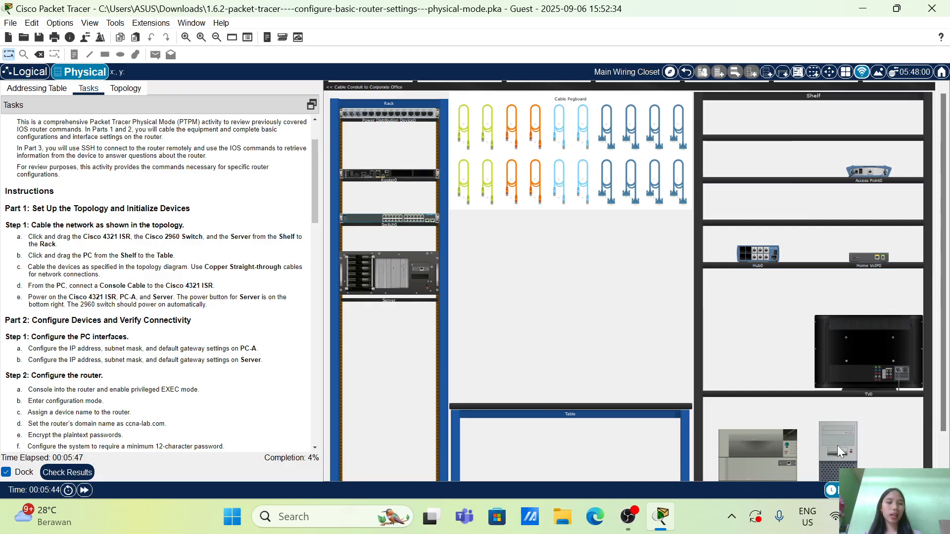
drag(836, 444, 609, 328)
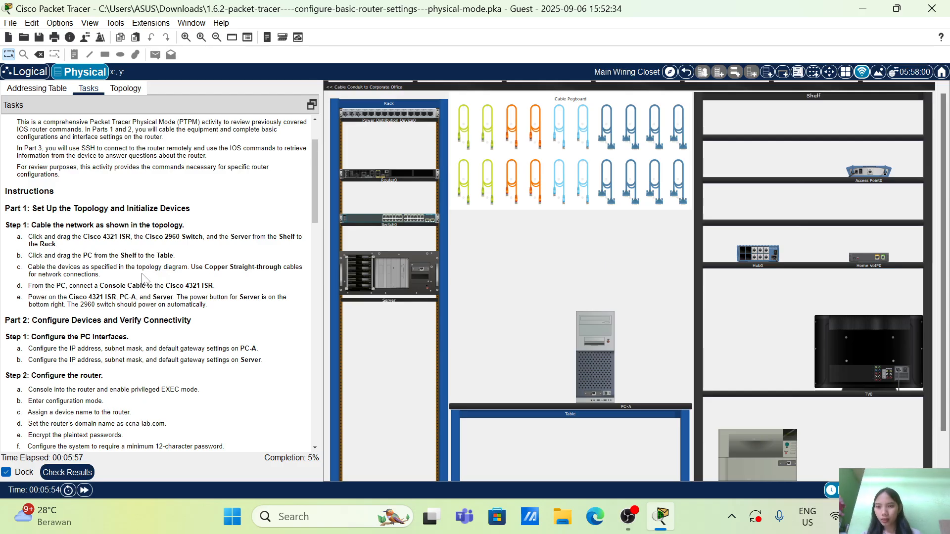
Following the topology diagram, connect PC-A's Ethernet port to FastEthernet0/6 on Switch0 with a copper straight-through cable
scroll(146, 277, down, 2)
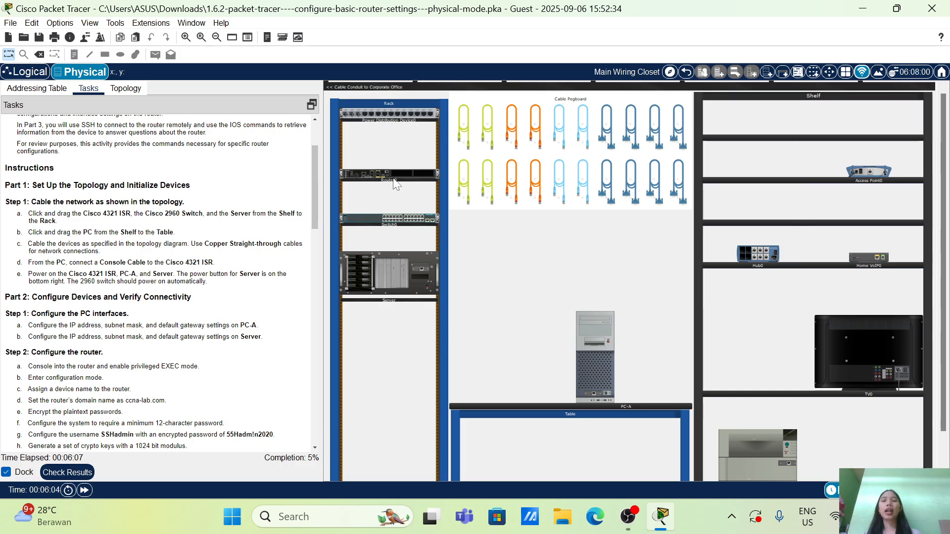
click(485, 189)
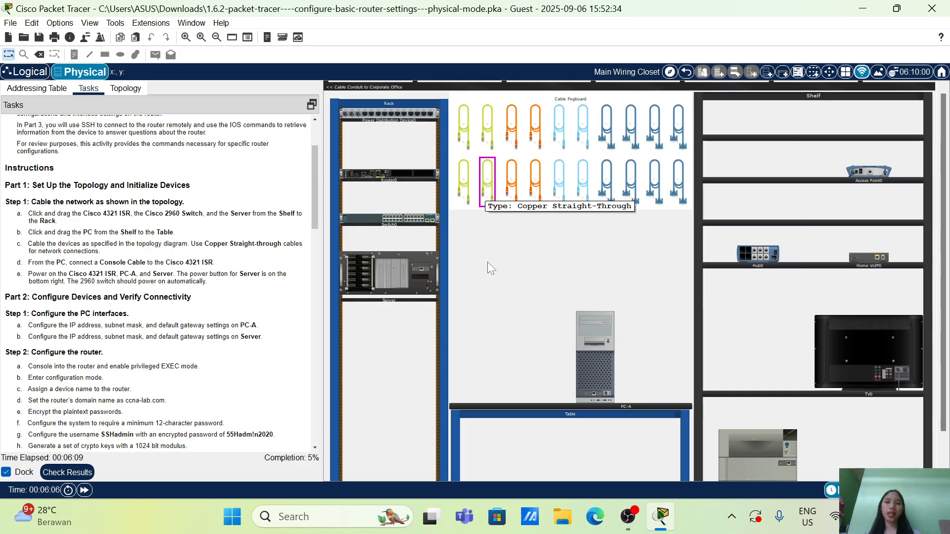
scroll(198, 282, up, 2)
click(117, 89)
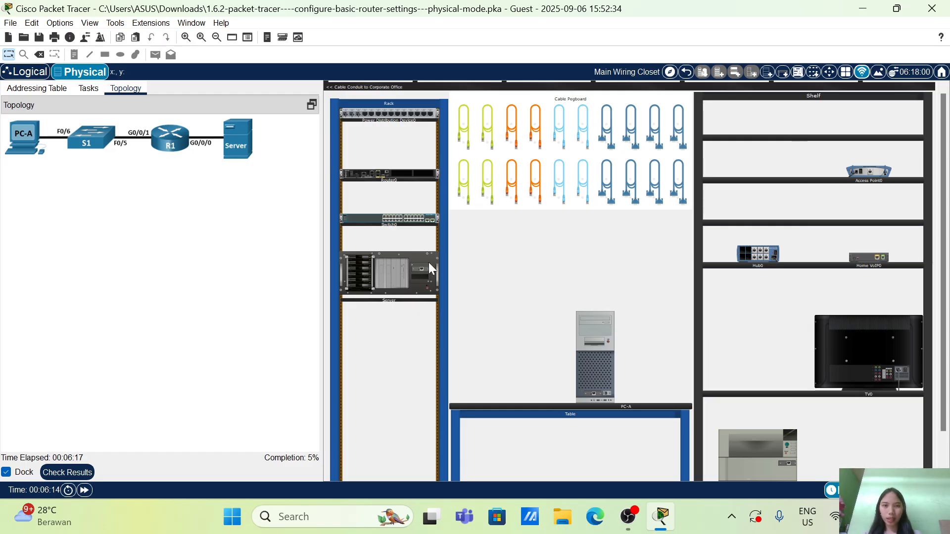
click(490, 184)
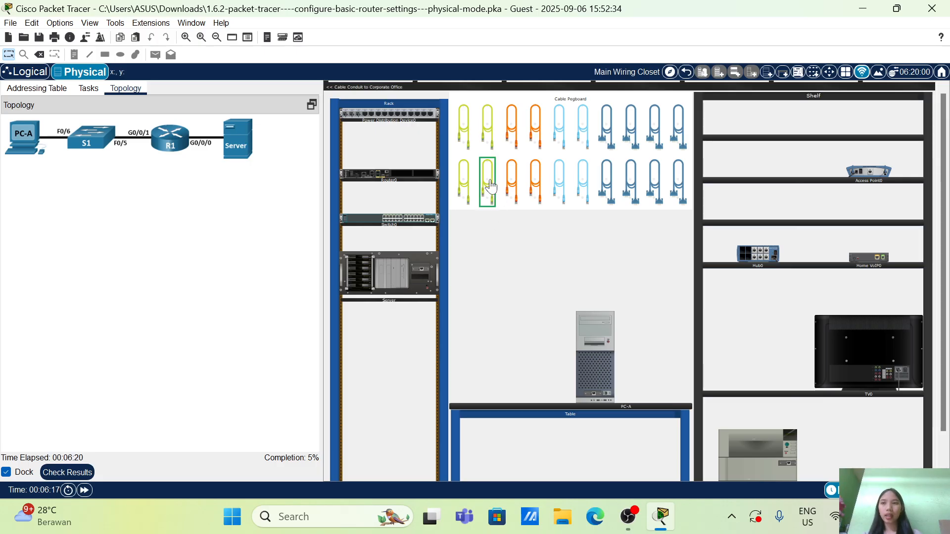
right_click(603, 377)
click(629, 381)
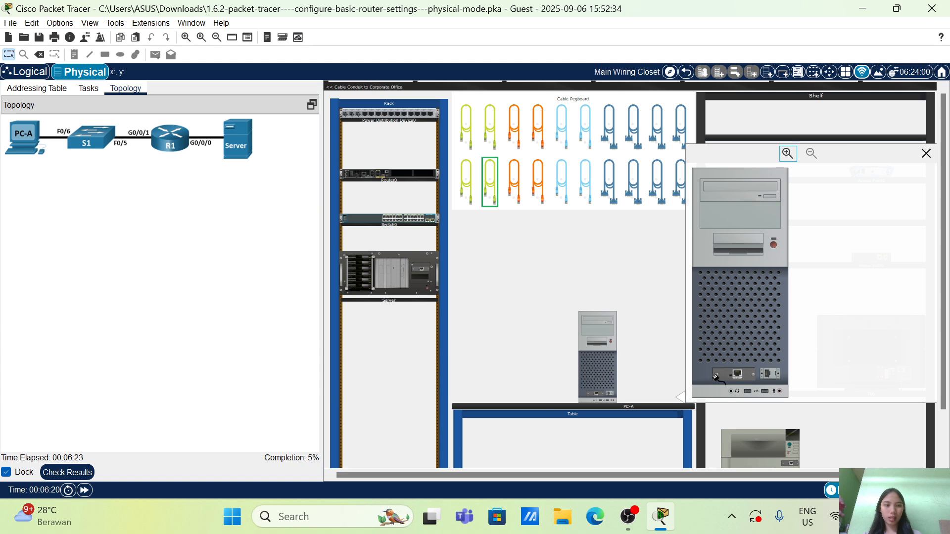
click(737, 374)
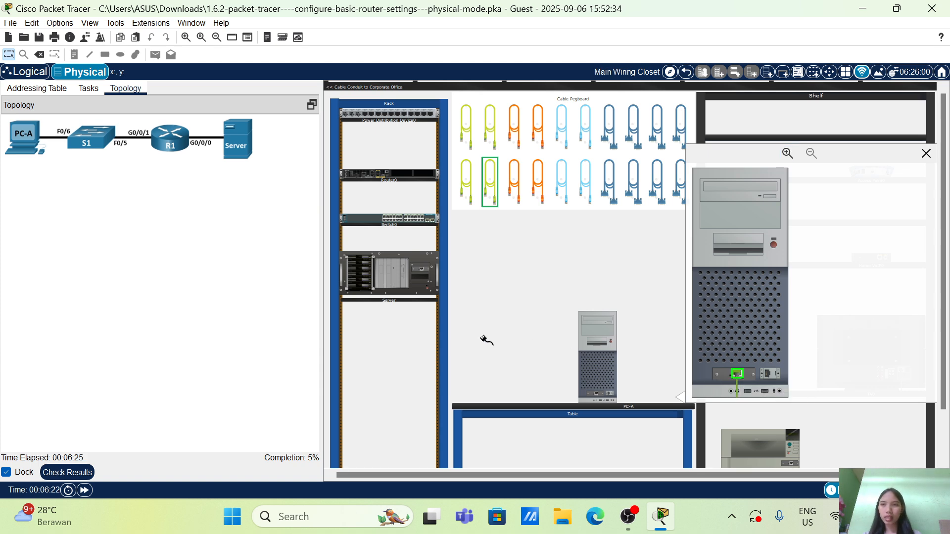
click(356, 221)
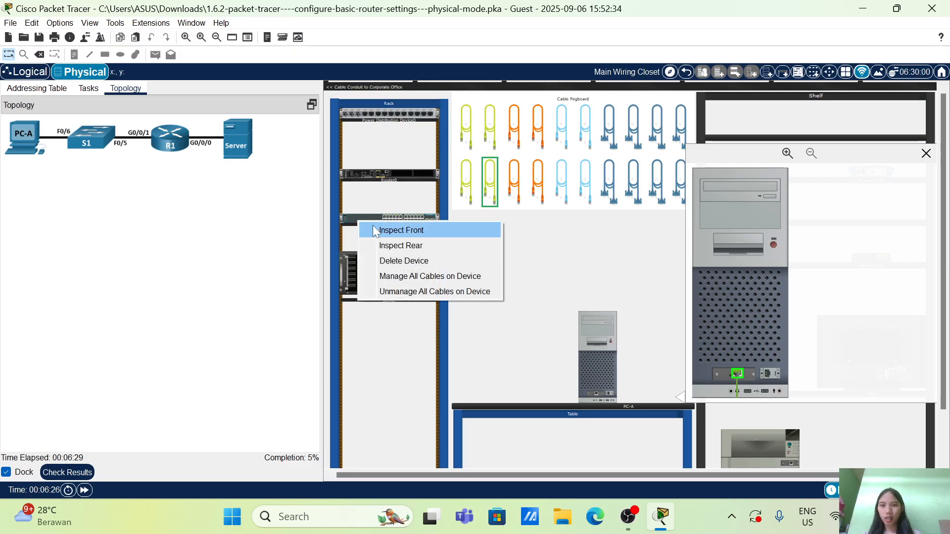
click(401, 230)
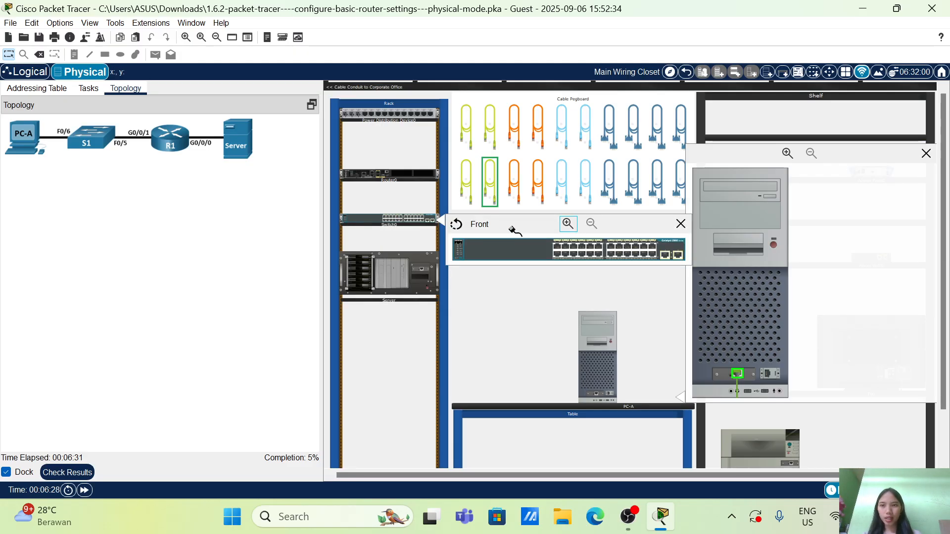
click(573, 254)
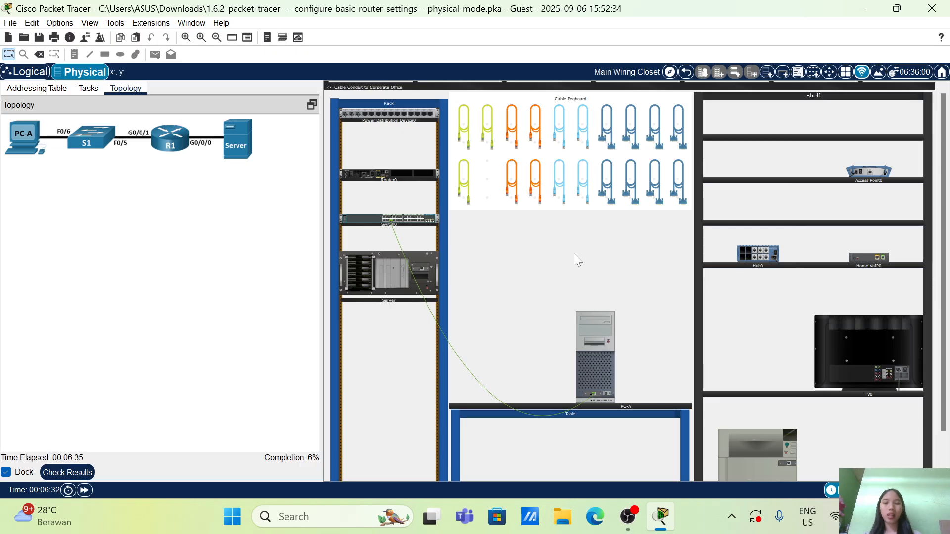
Connect FastEthernet0/5 on Switch0 to the G0/0/1 port of Router0 with a copper straight-through cable, as in the topology
click(463, 185)
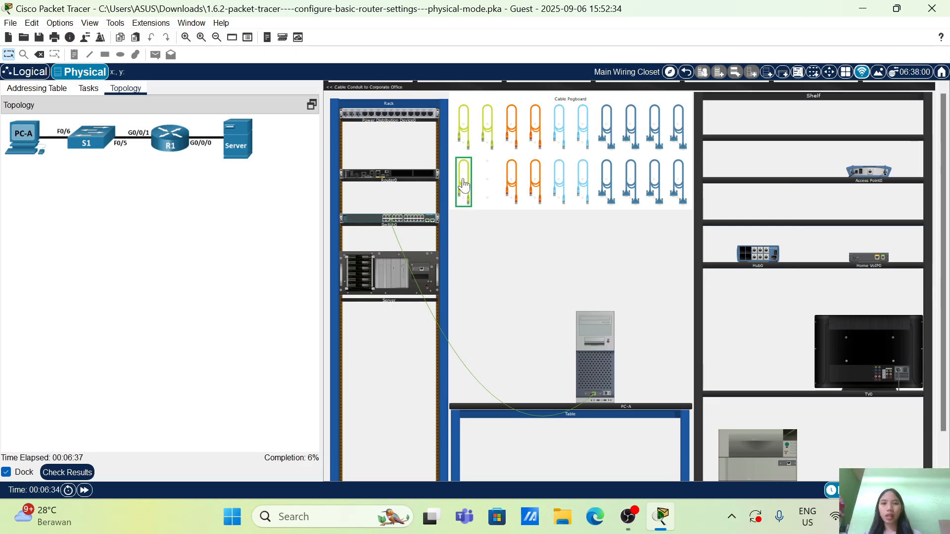
click(374, 221)
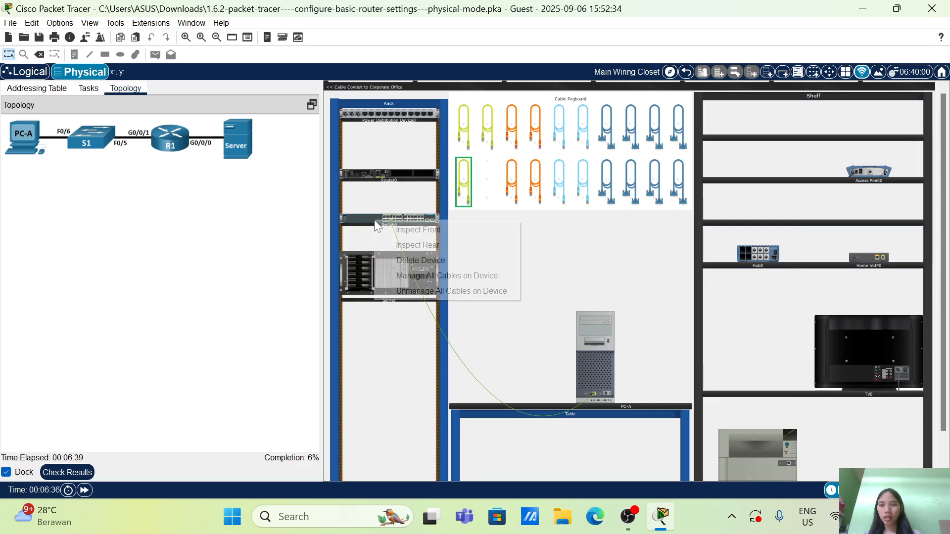
click(396, 230)
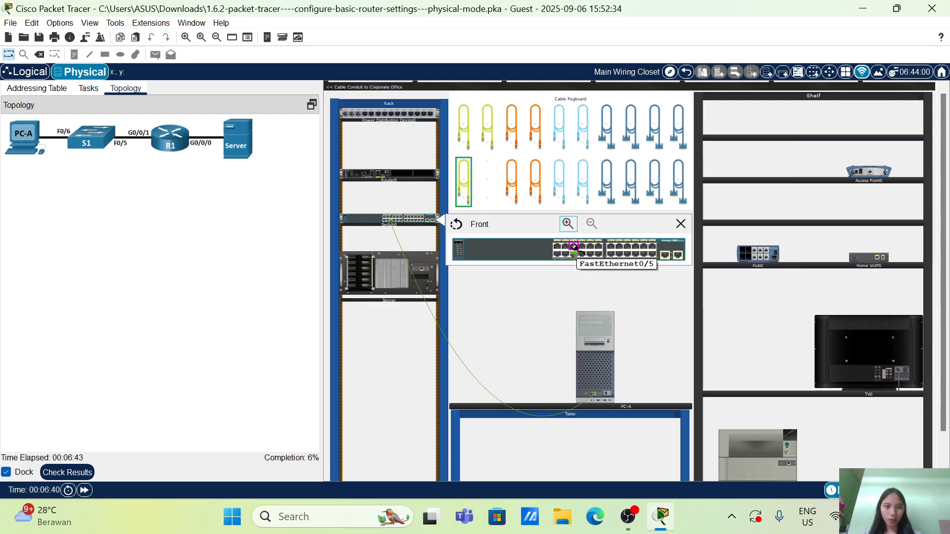
click(574, 246)
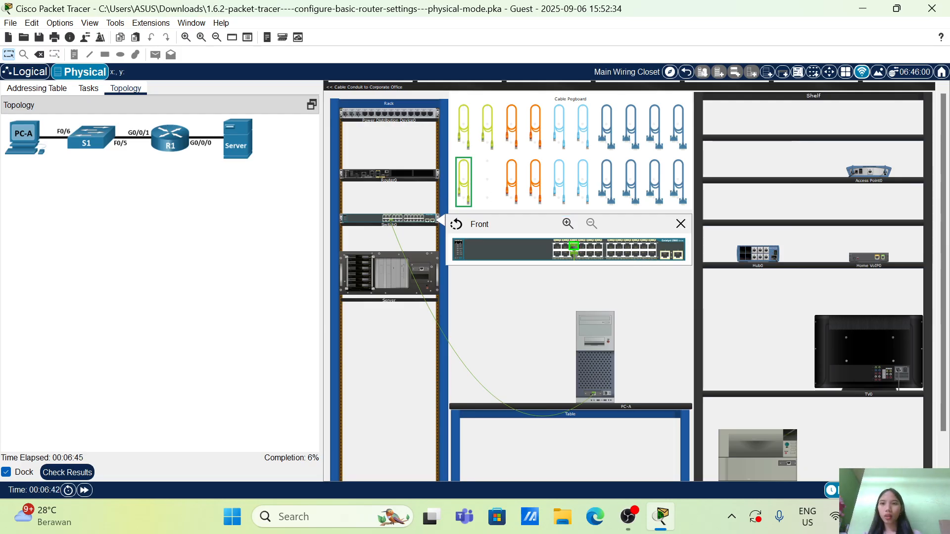
right_click(402, 177)
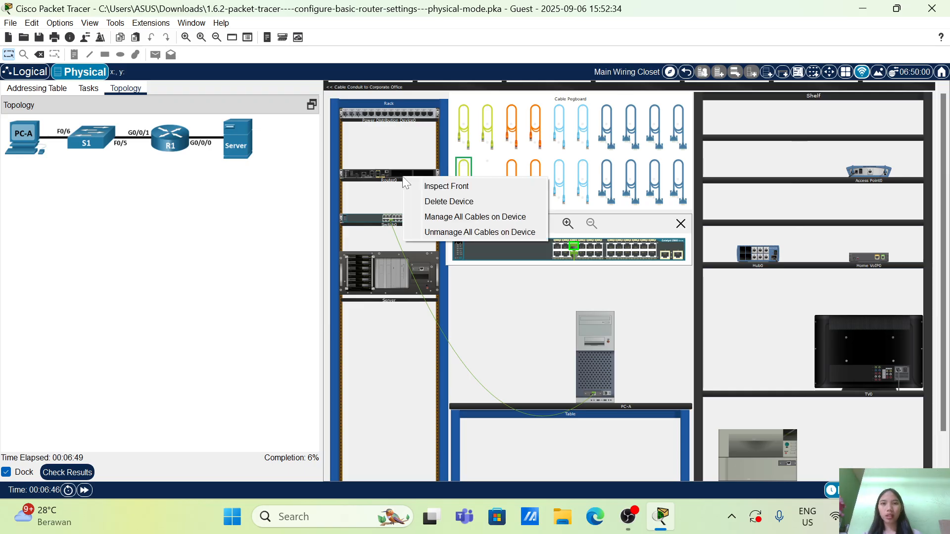
click(441, 187)
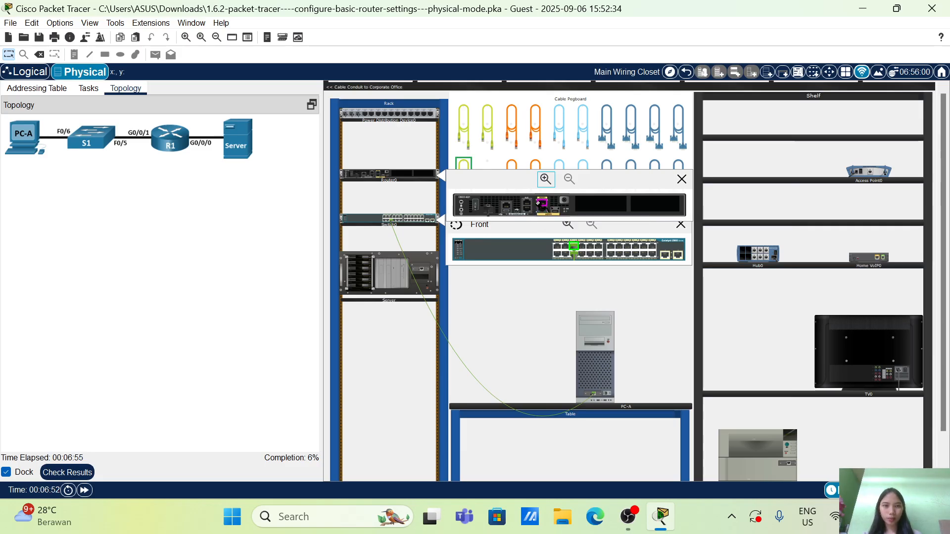
click(539, 203)
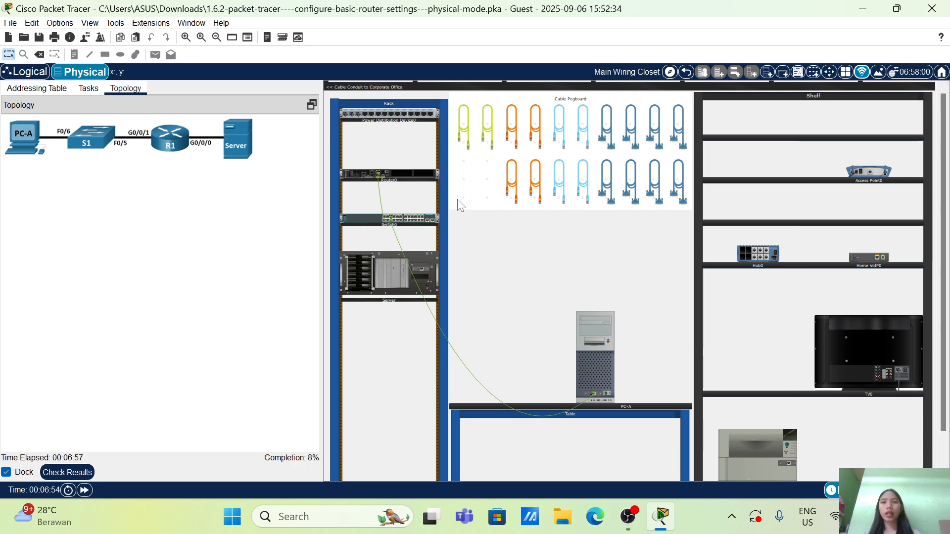
Connect the G0/0/0 port of Router0 to the Server's Ethernet port with another copper straight-through cable
click(488, 142)
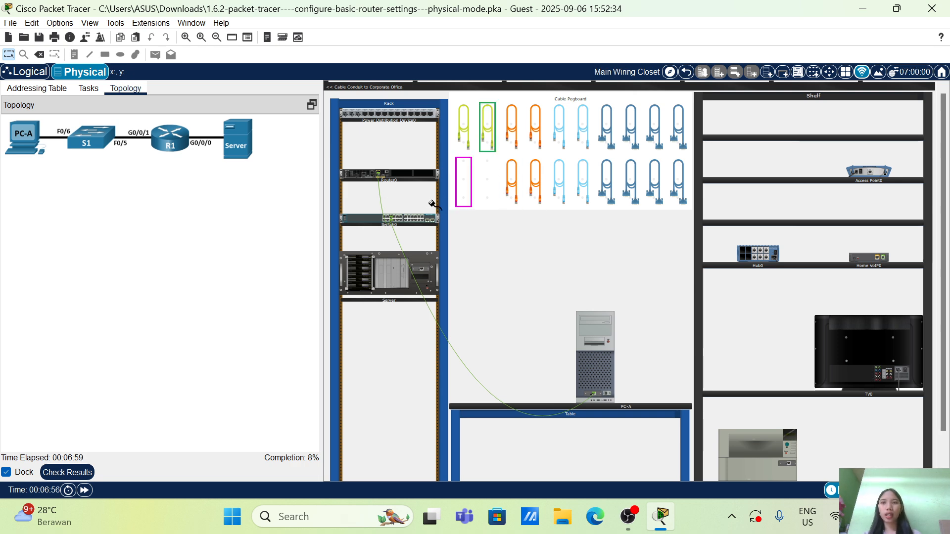
click(410, 175)
click(437, 183)
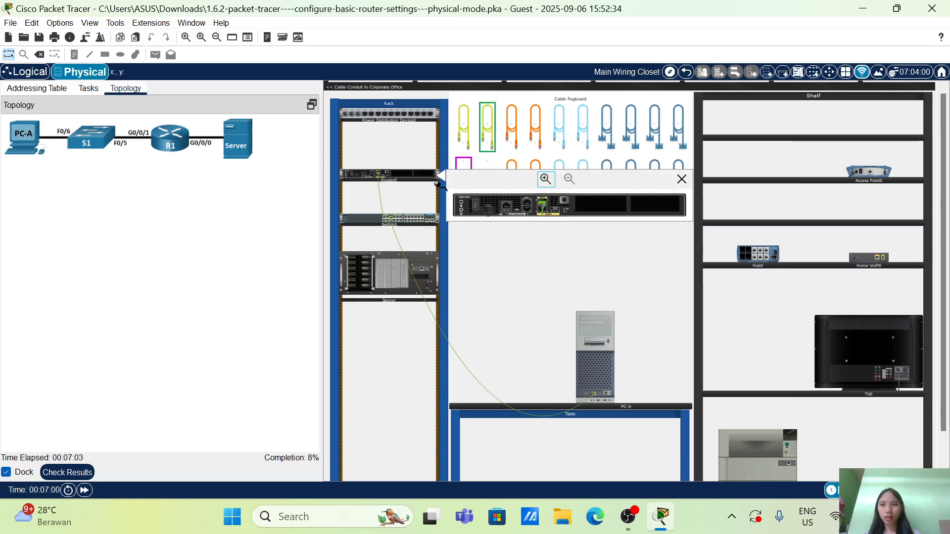
click(541, 207)
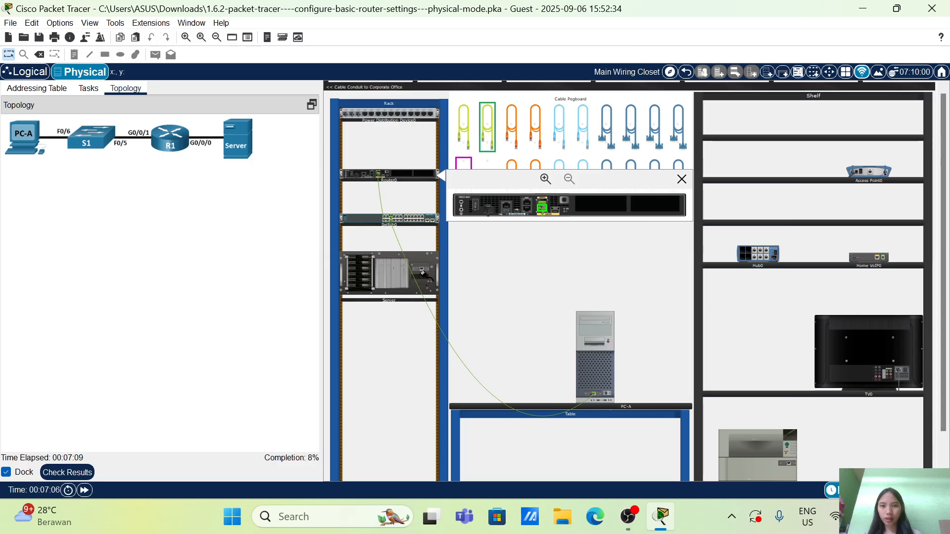
click(385, 271)
click(421, 276)
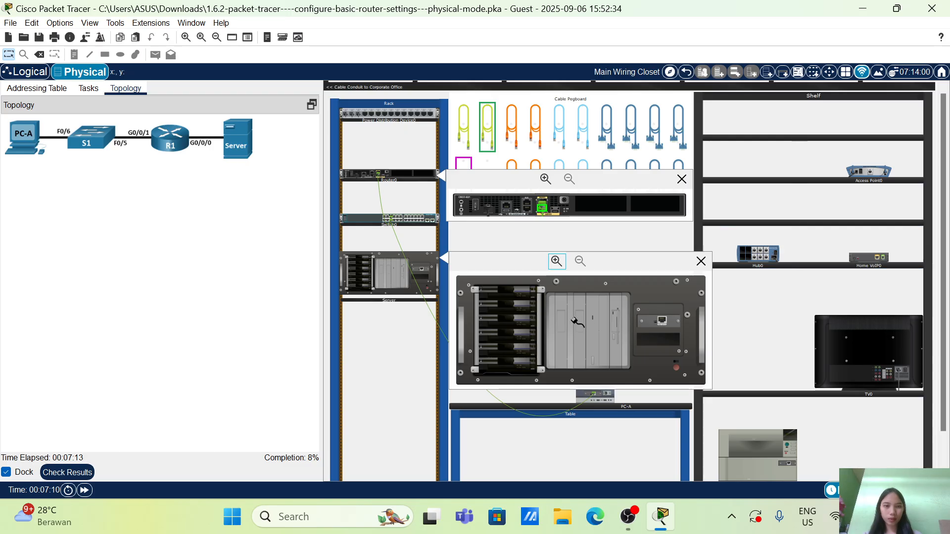
click(661, 321)
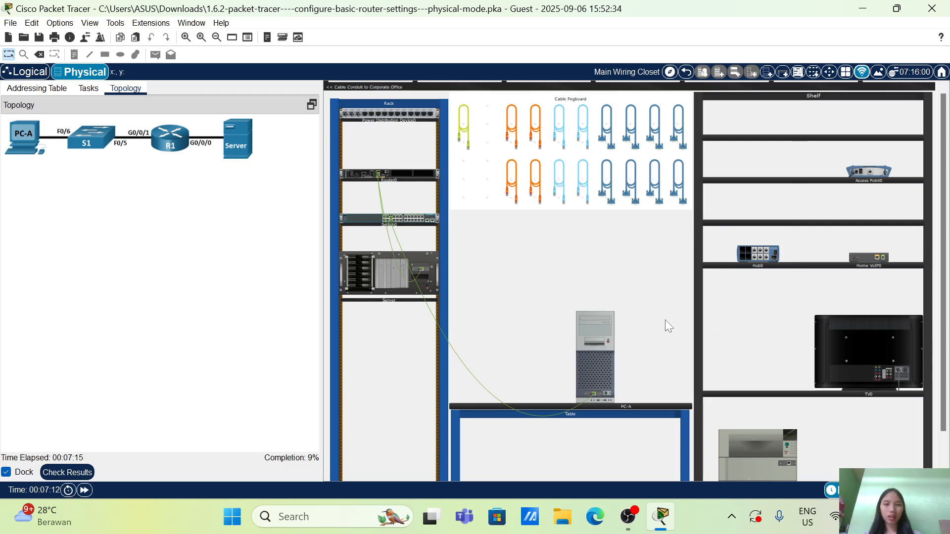
Following the task instructions, run a console cable from PC-A's serial port to the console port of Router0
click(82, 89)
scroll(119, 291, down, 5)
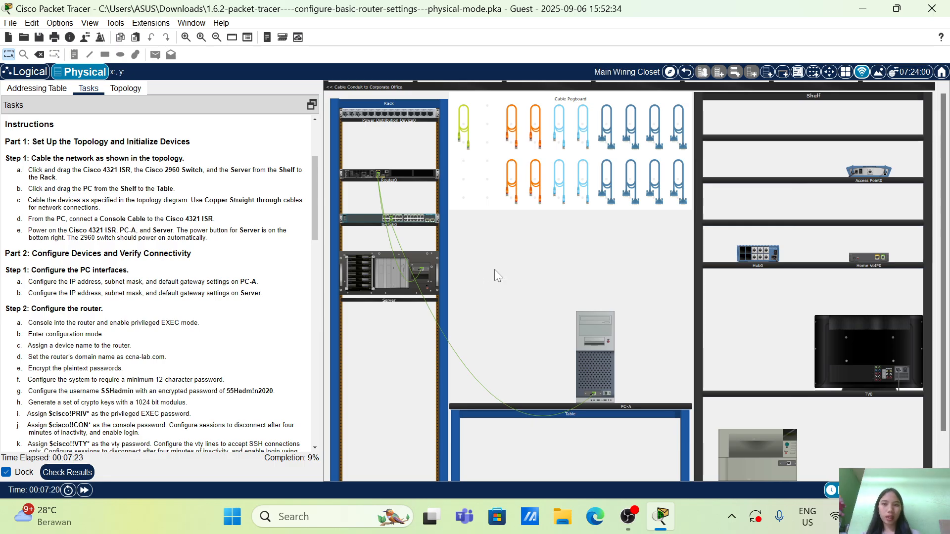
click(558, 174)
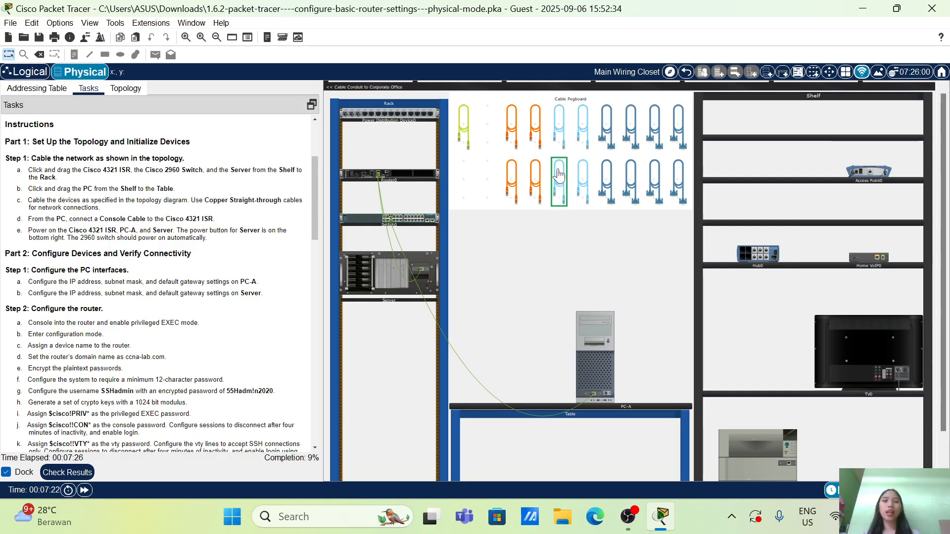
right_click(601, 363)
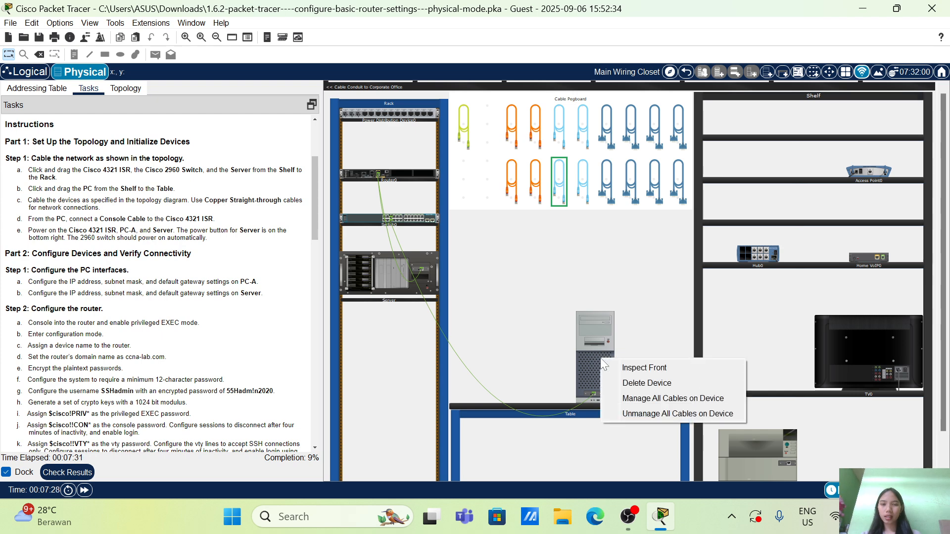
click(643, 367)
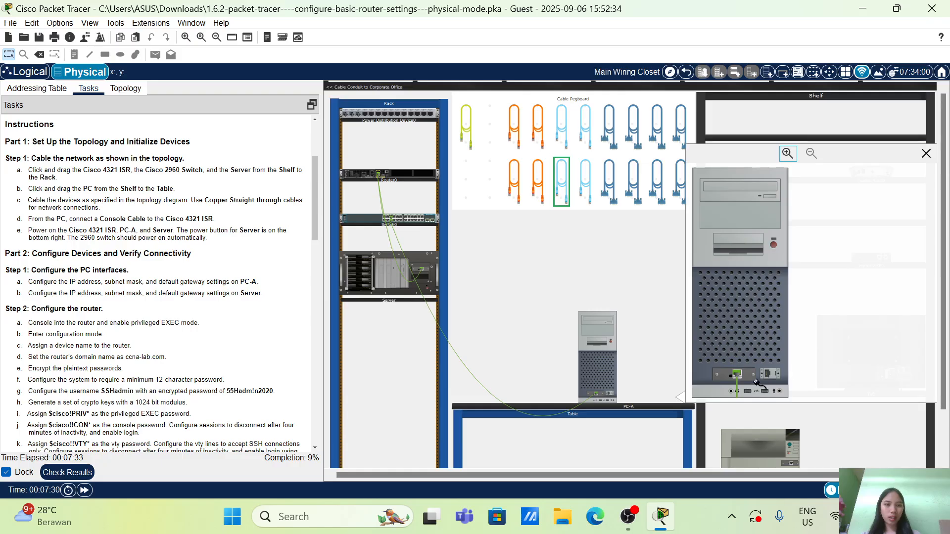
click(767, 374)
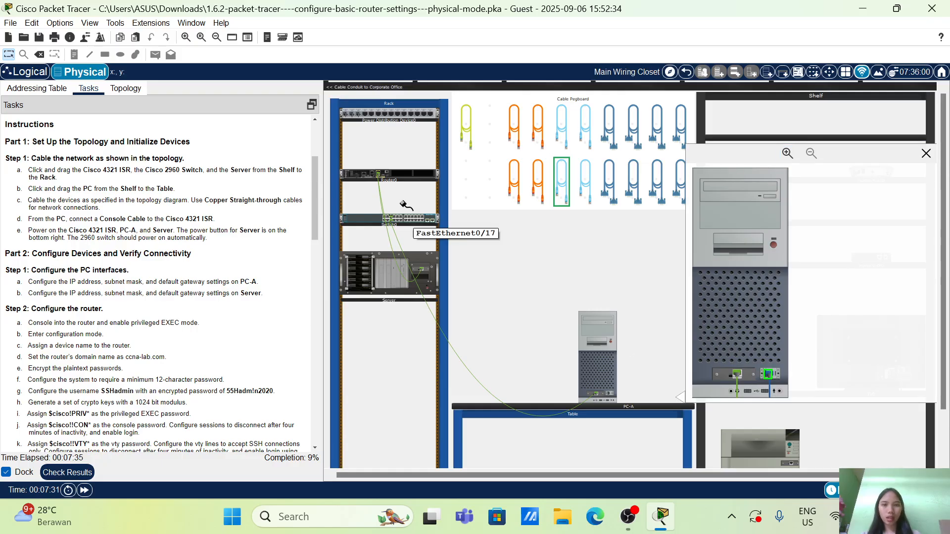
right_click(403, 179)
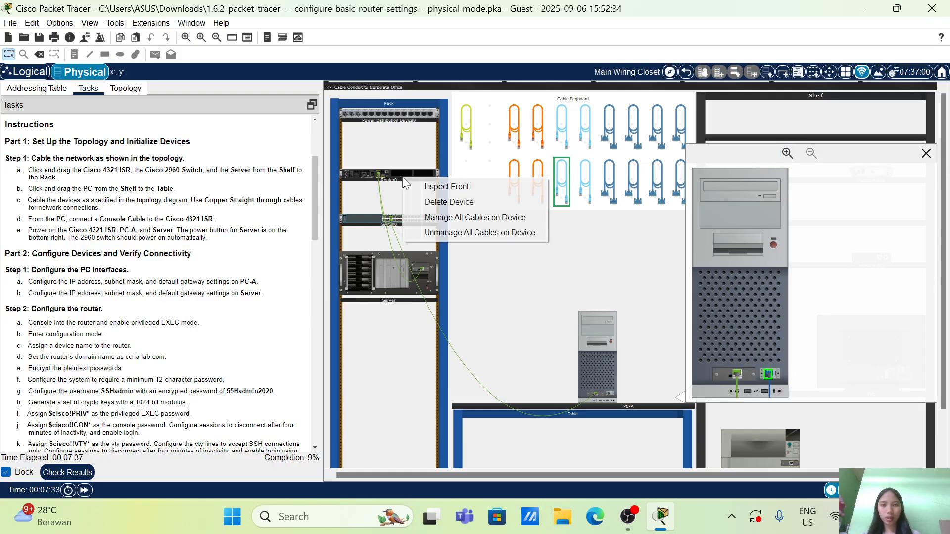
click(428, 187)
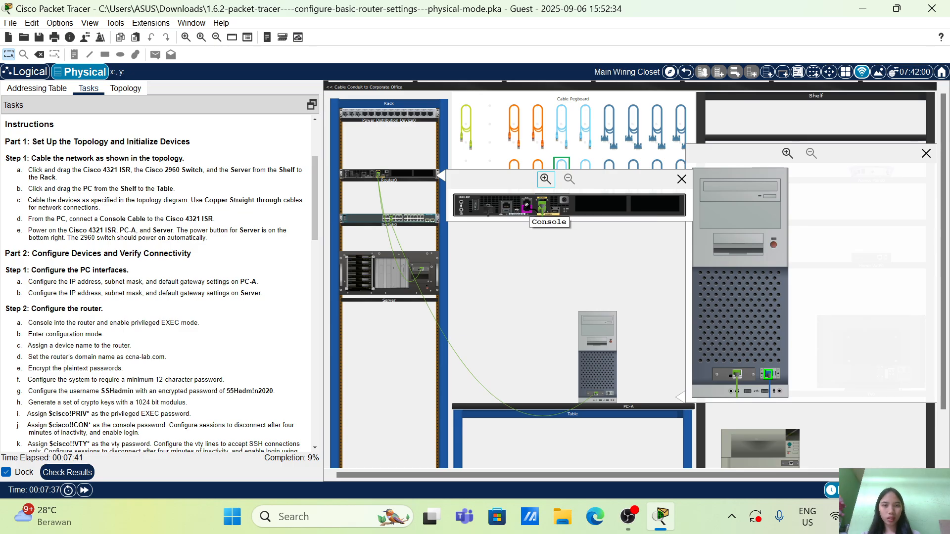
click(526, 210)
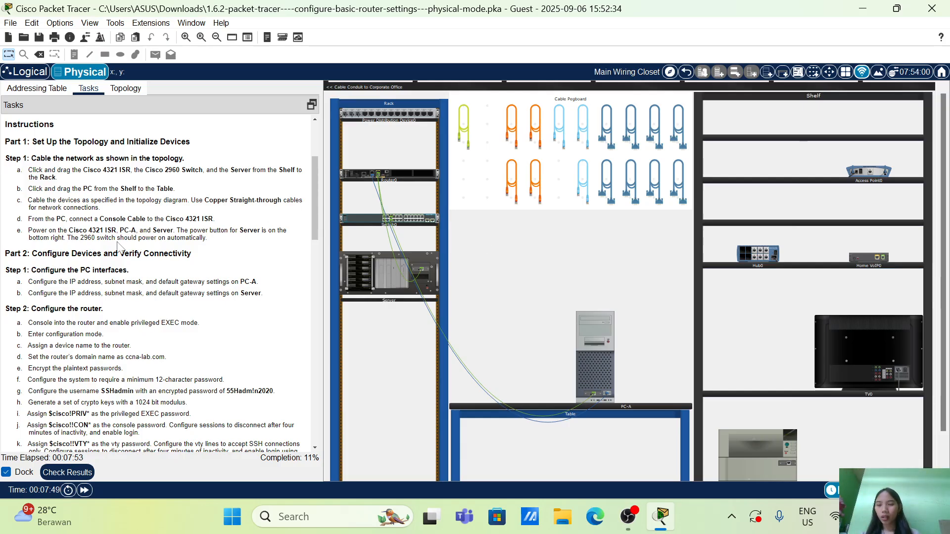
Power on PC-A and the Server using the power buttons in their physical device views
click(583, 363)
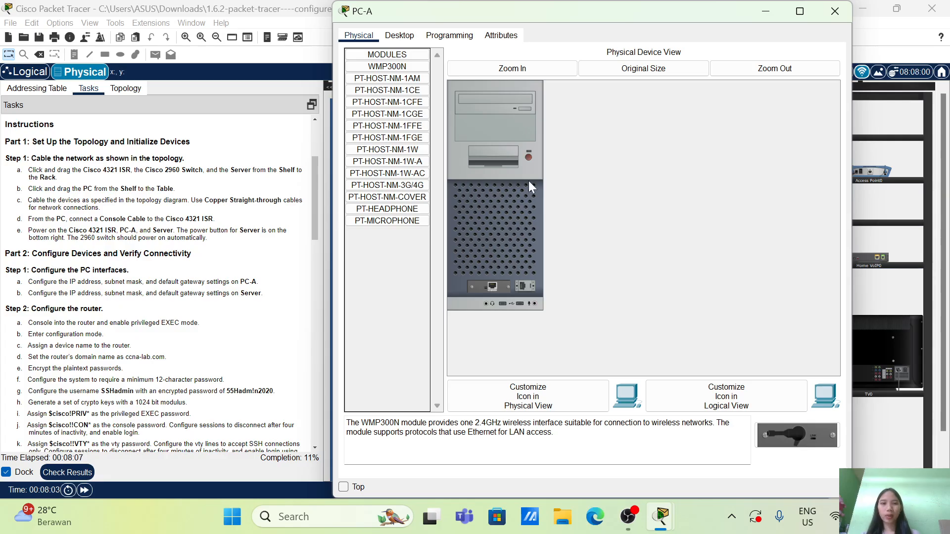
click(528, 157)
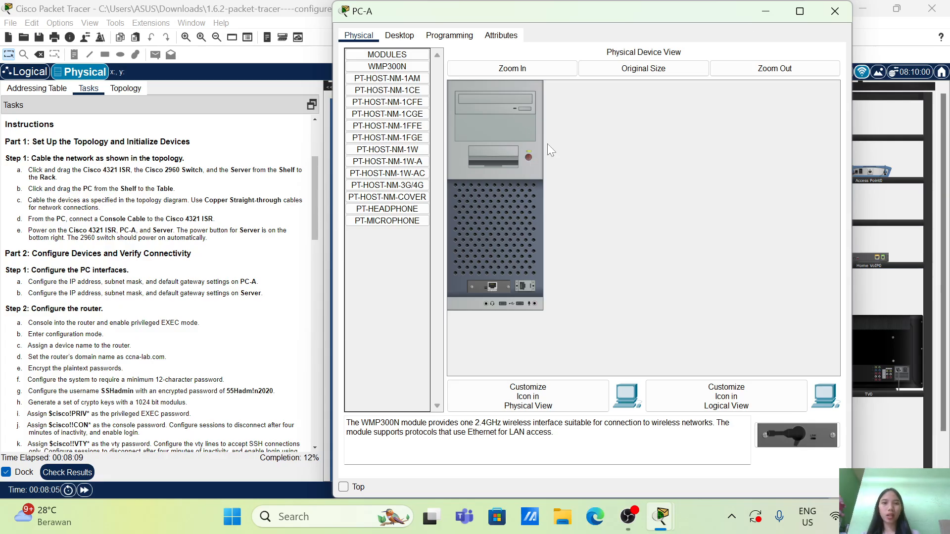
click(821, 11)
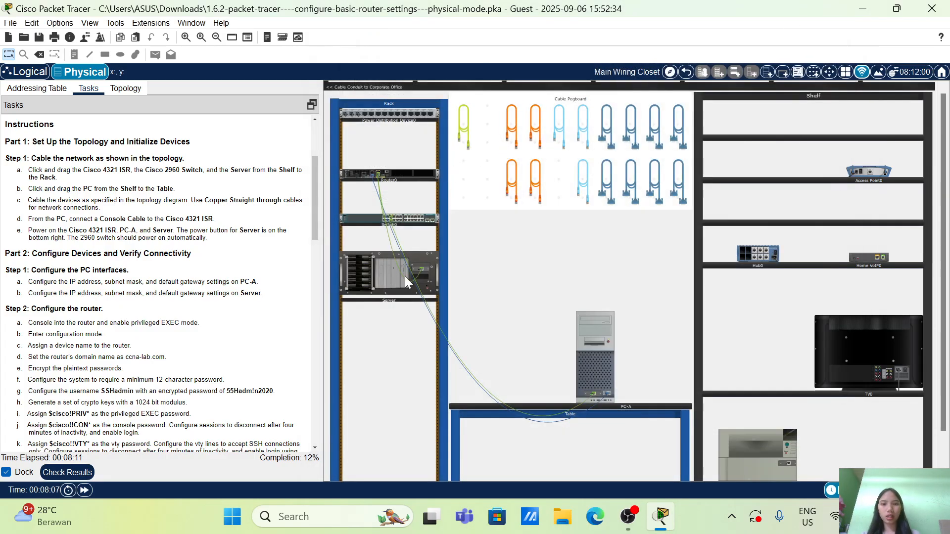
right_click(381, 269)
key(Escape)
click(381, 269)
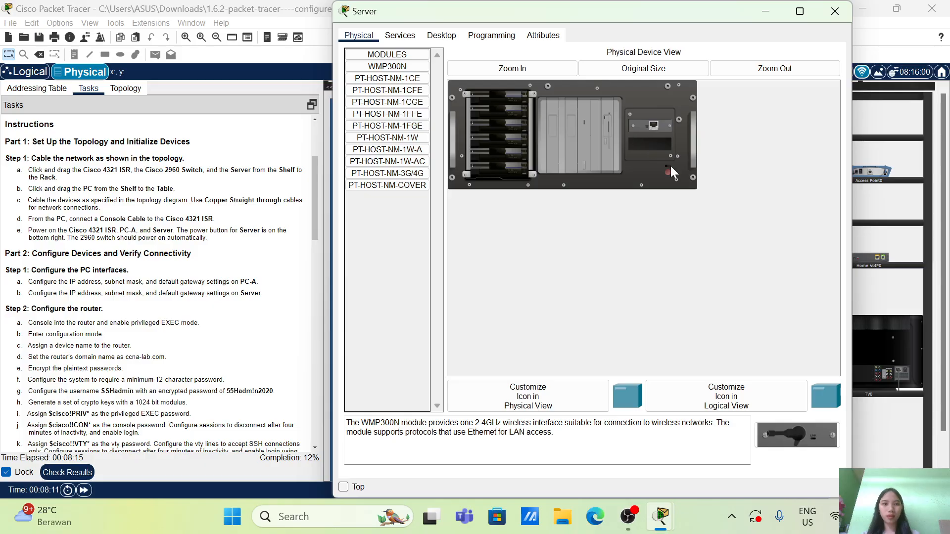
click(667, 171)
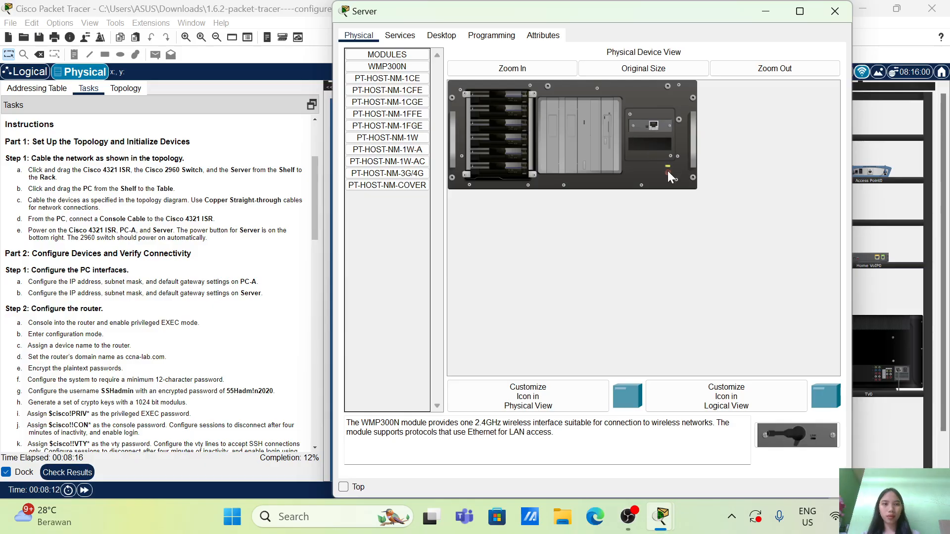
click(835, 12)
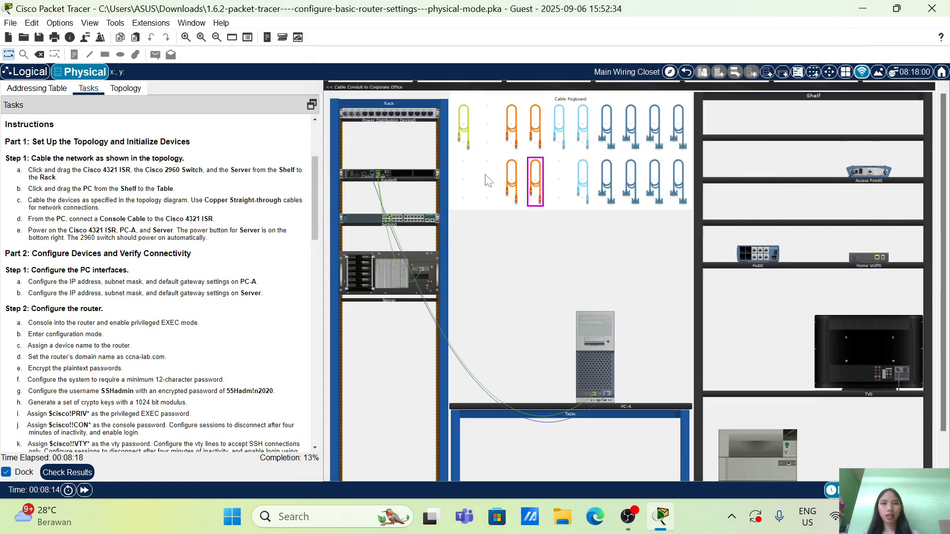
Power on Router0 from its physical device view and return to the wiring closet
click(358, 177)
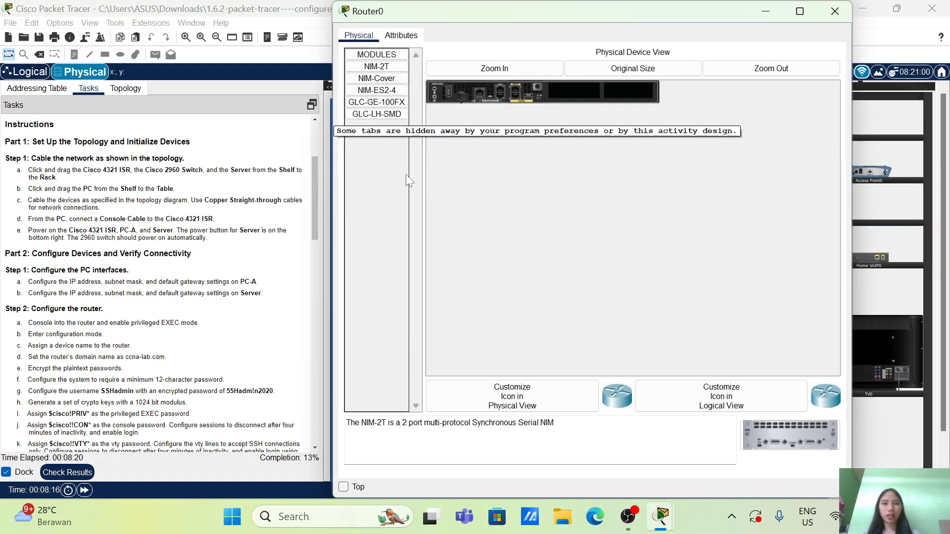
click(448, 91)
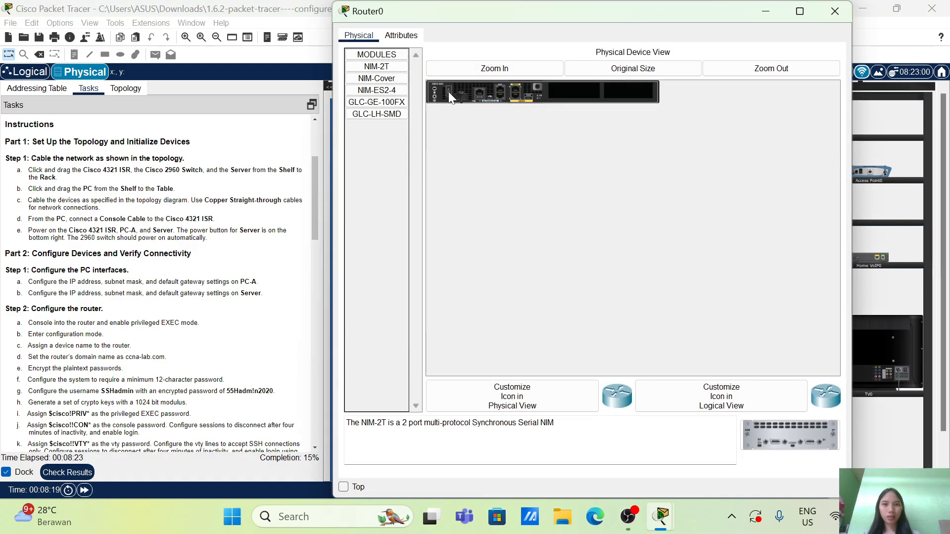
click(834, 11)
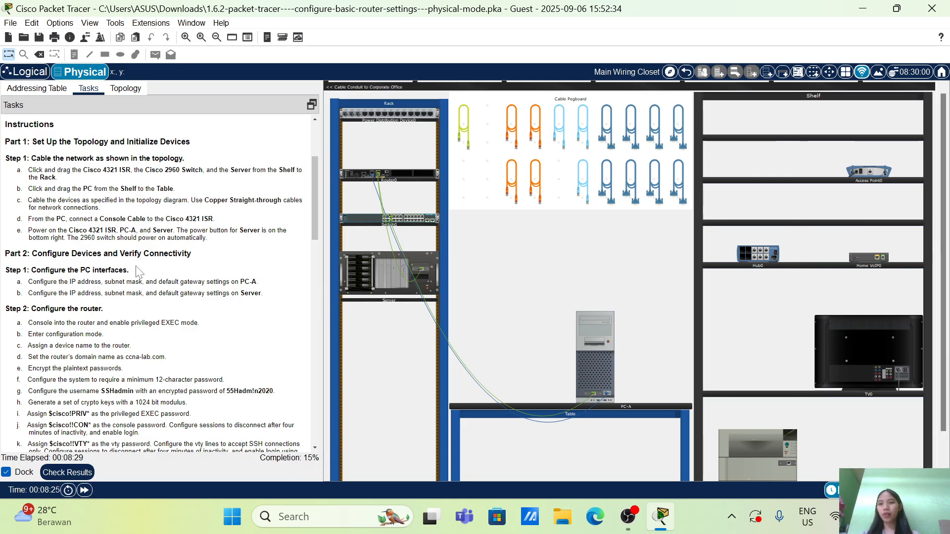
Switch PC-A's IPv4 and IPv6 configuration to static, with the addressing table displayed beside it for reference
scroll(137, 271, down, 3)
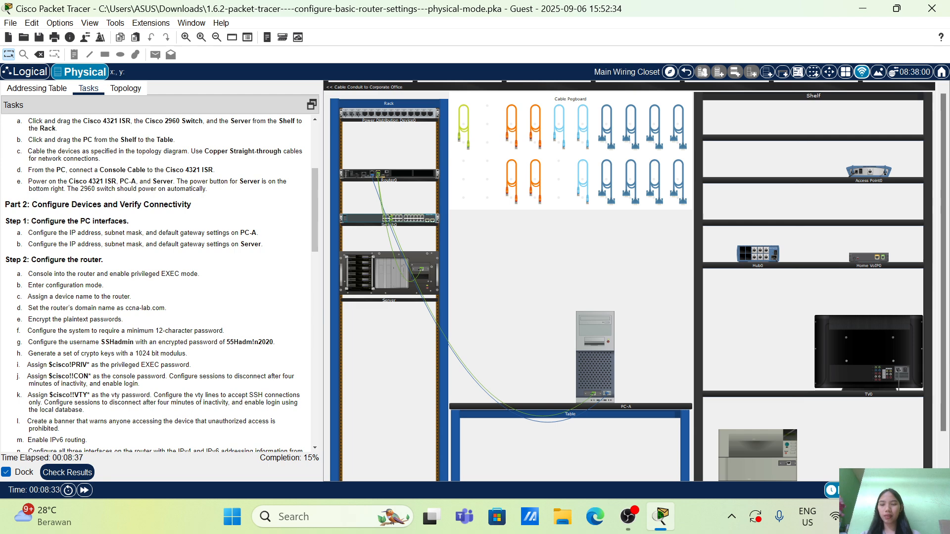
click(601, 352)
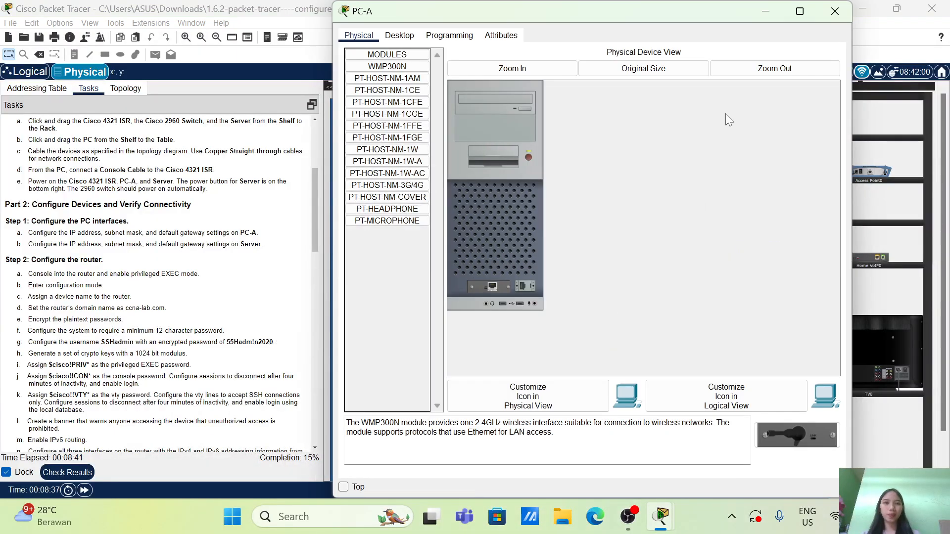
click(834, 11)
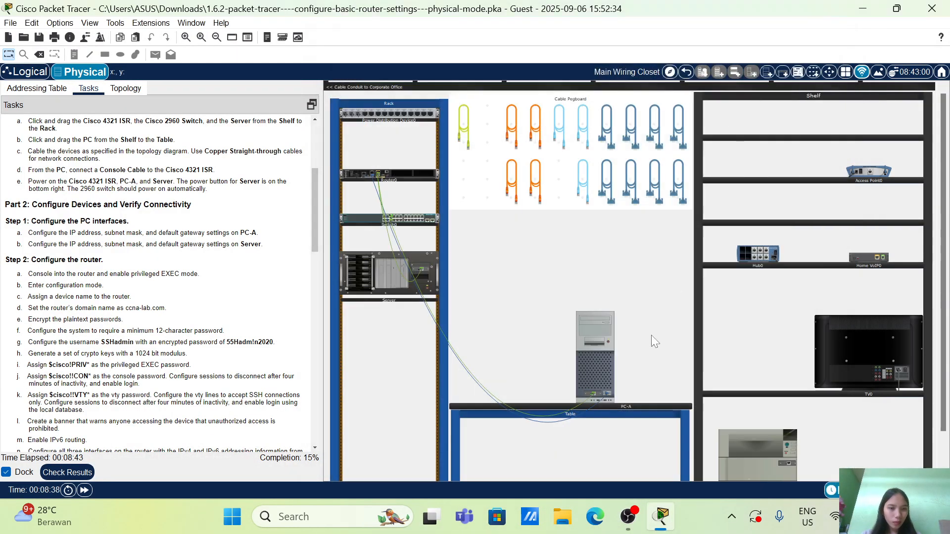
click(591, 365)
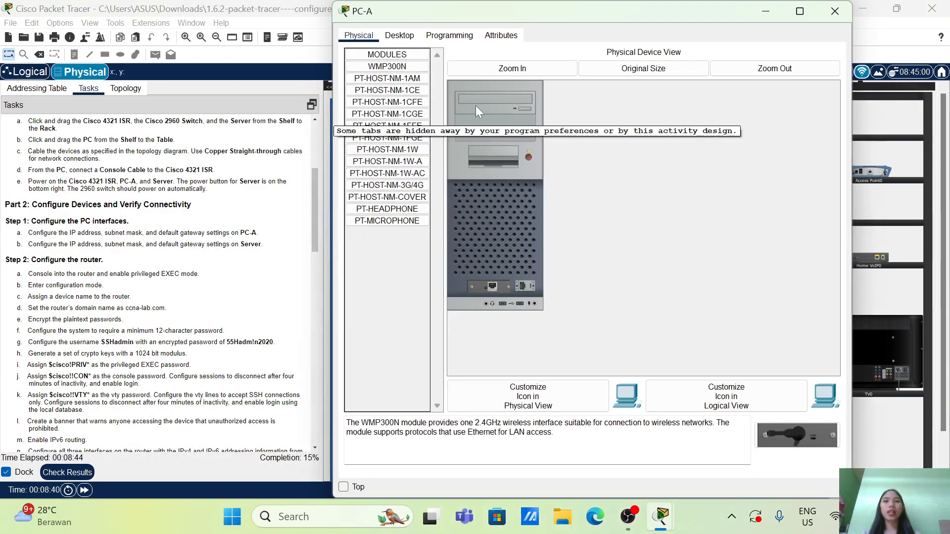
click(399, 39)
click(389, 92)
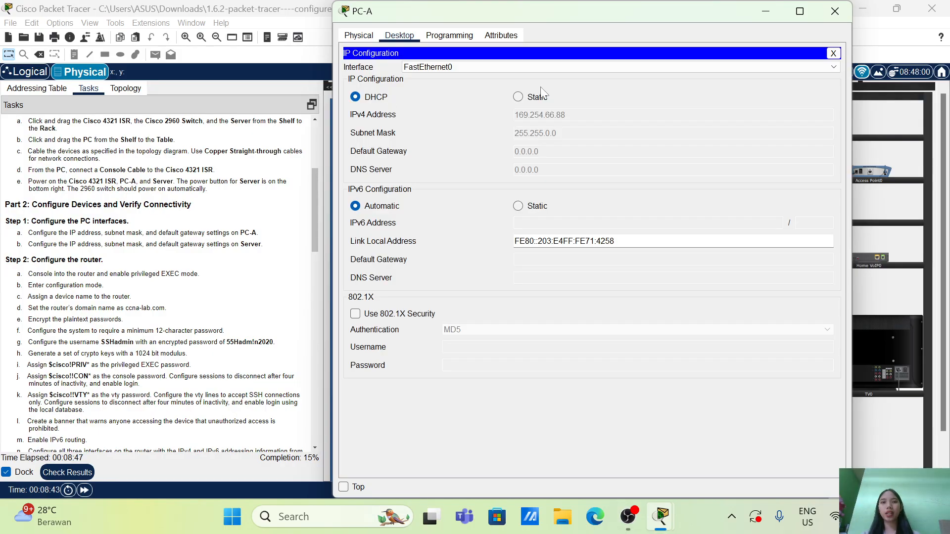
click(518, 96)
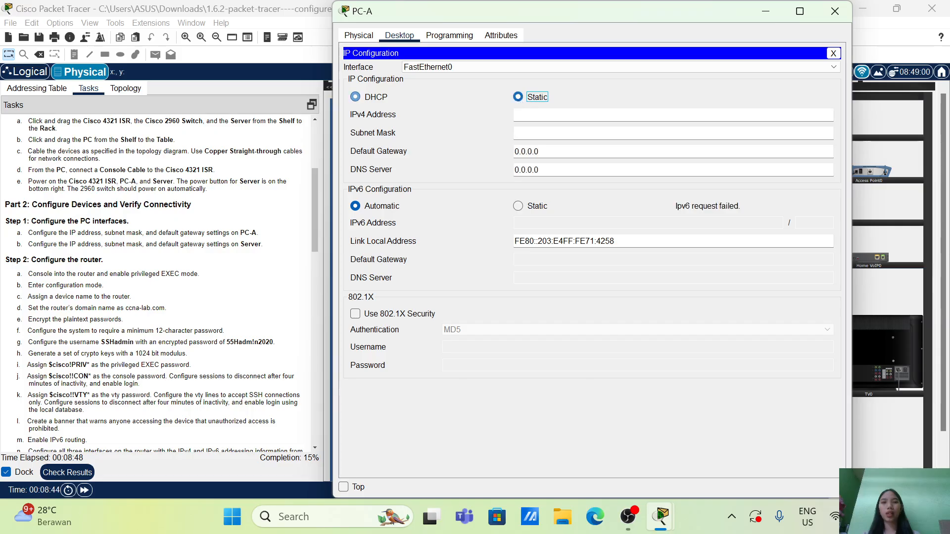
click(518, 205)
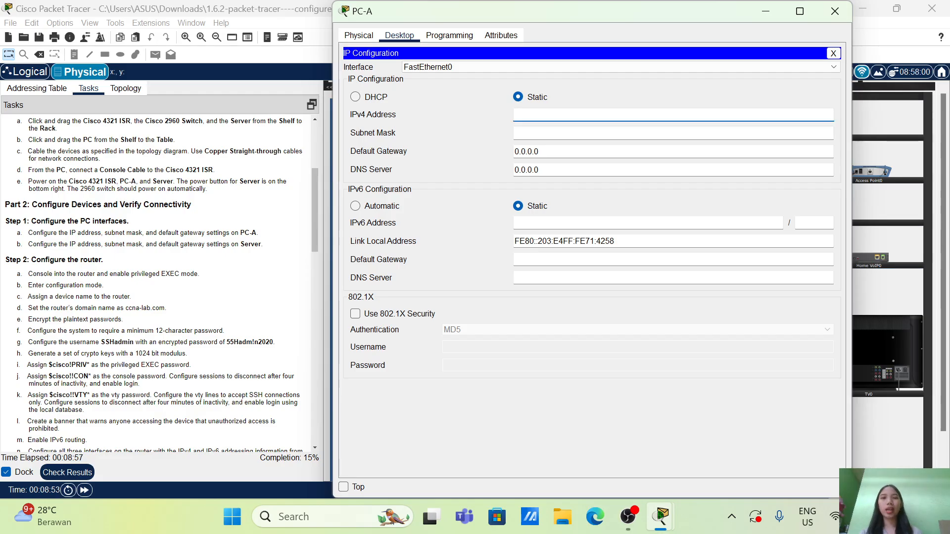
click(25, 90)
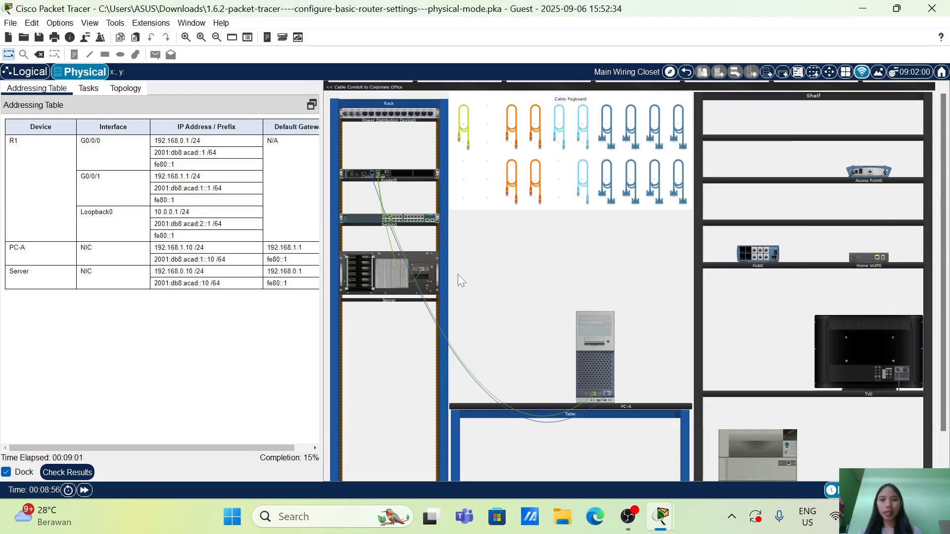
click(601, 364)
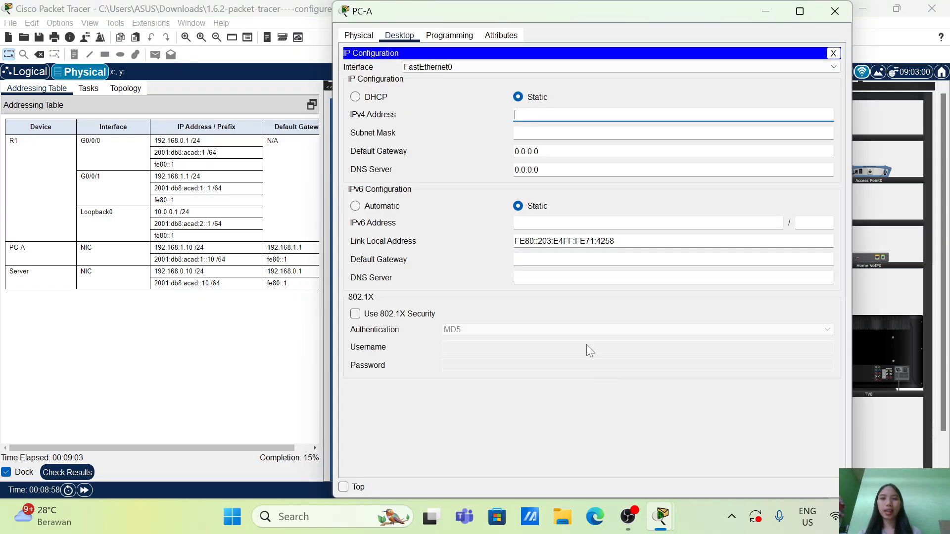
click(517, 98)
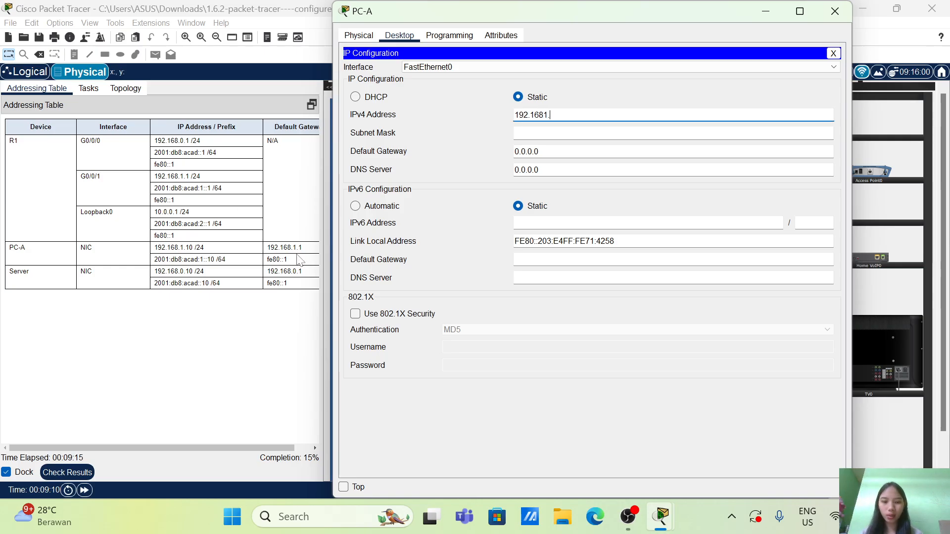
text(10)
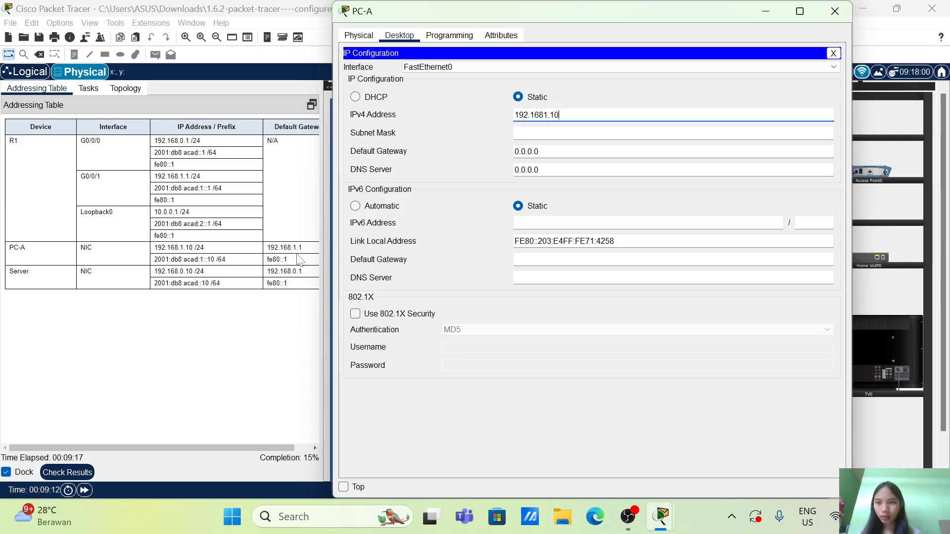
click(567, 133)
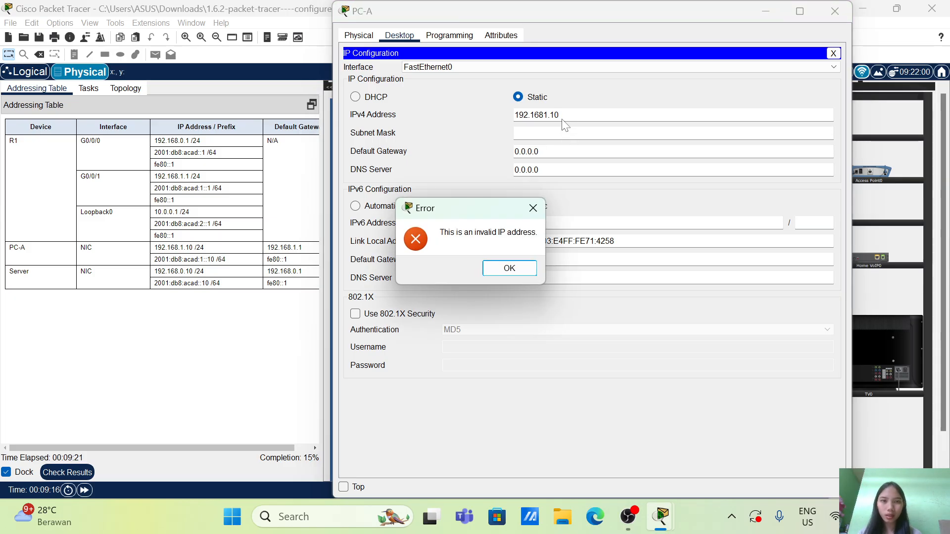
click(517, 266)
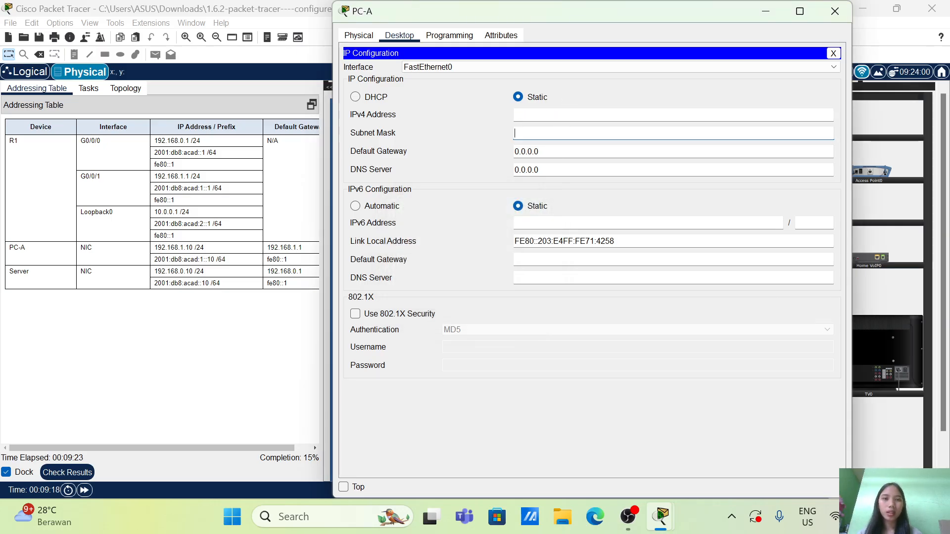
Give PC-A the static IPv4 address 192.168.1.10 with subnet mask 255.255.255.0
text(192.1)
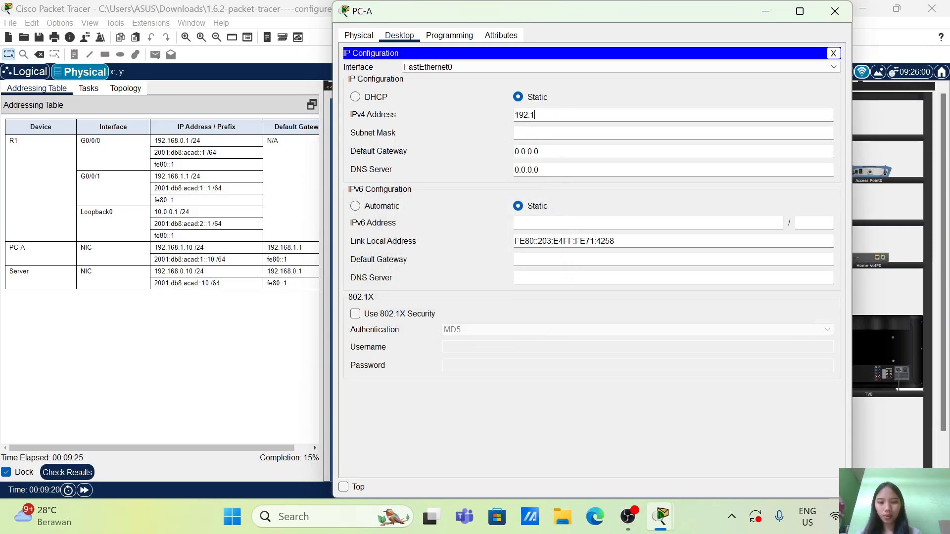
text(68.)
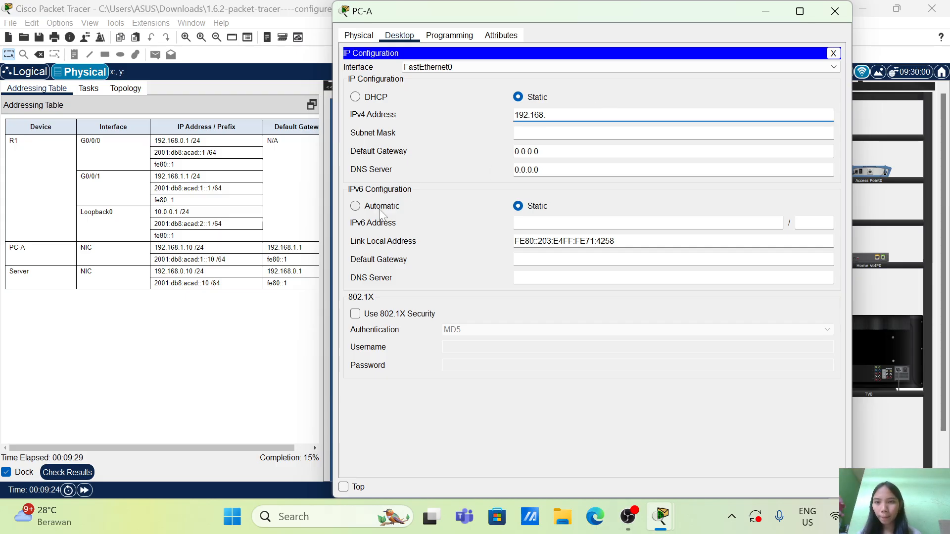
text(1.10)
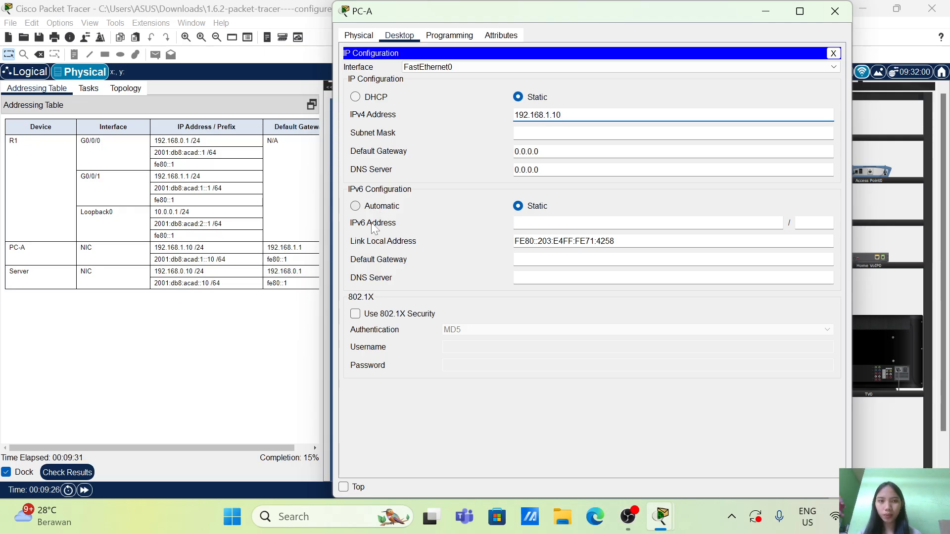
click(534, 133)
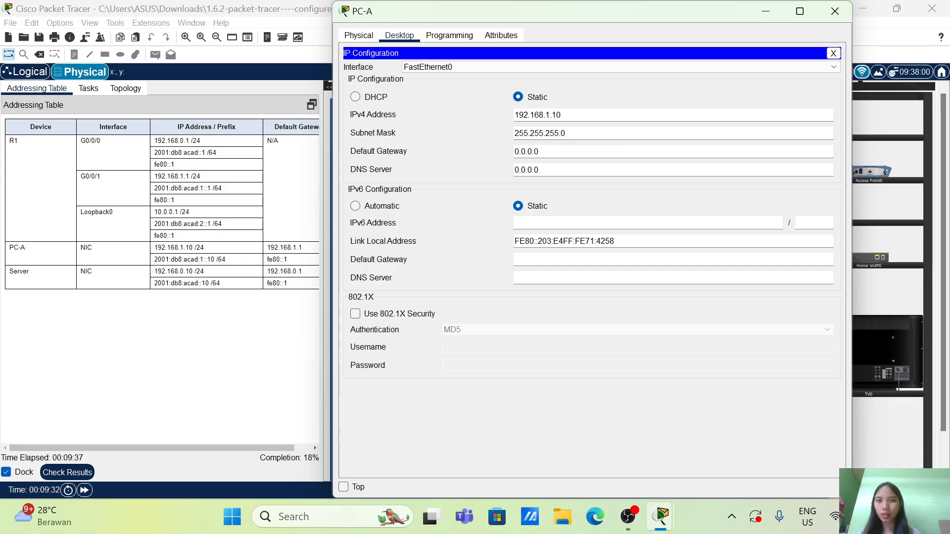
Set PC-A's IPv4 default gateway to 192.168.1.1
click(534, 133)
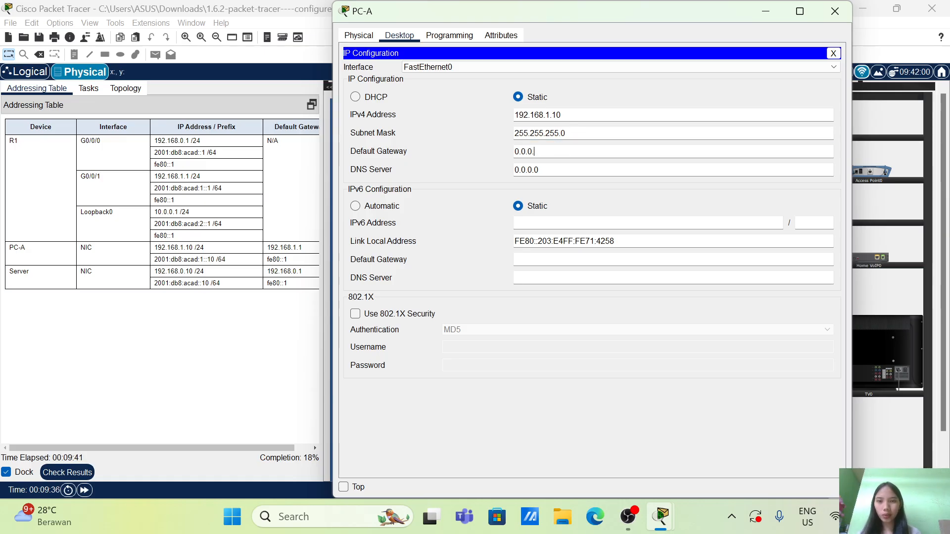
key(BackSpace)
key(BackSpace)
key(BackSpace)
key(BackSpace)
key(BackSpace)
key(BackSpace)
text(192.168)
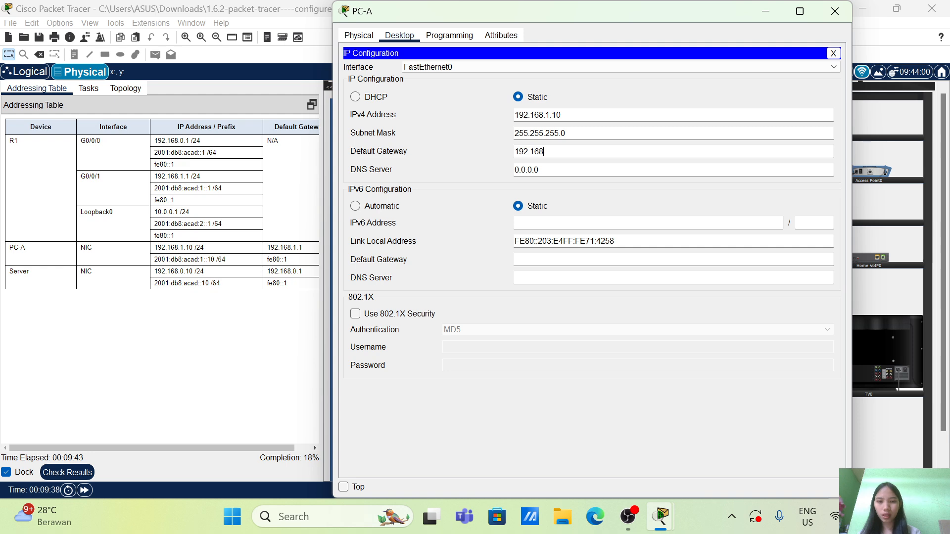
text(.1.1)
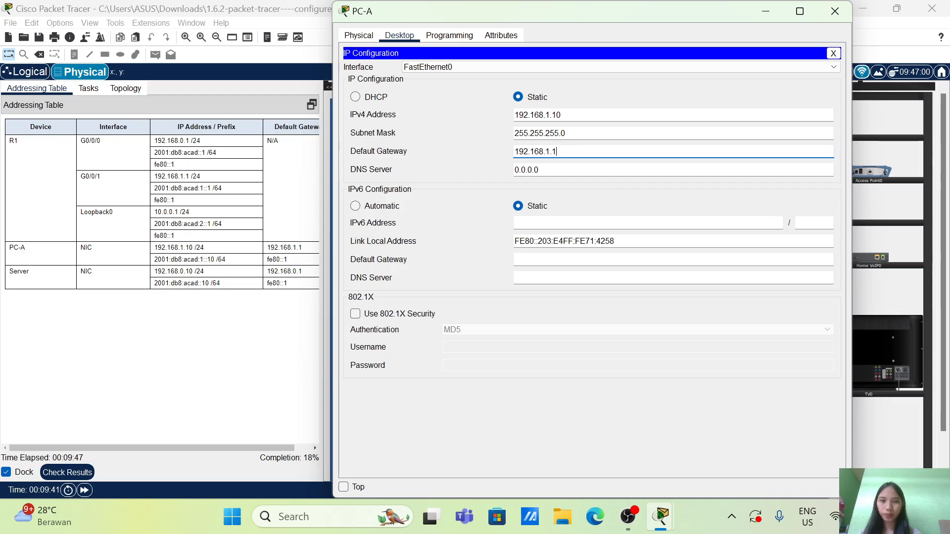
Copy PC-A's IPv6 address 2001:db8:acad:1::10 from the addressing table into its IPv6 configuration, with prefix length 64
click(553, 224)
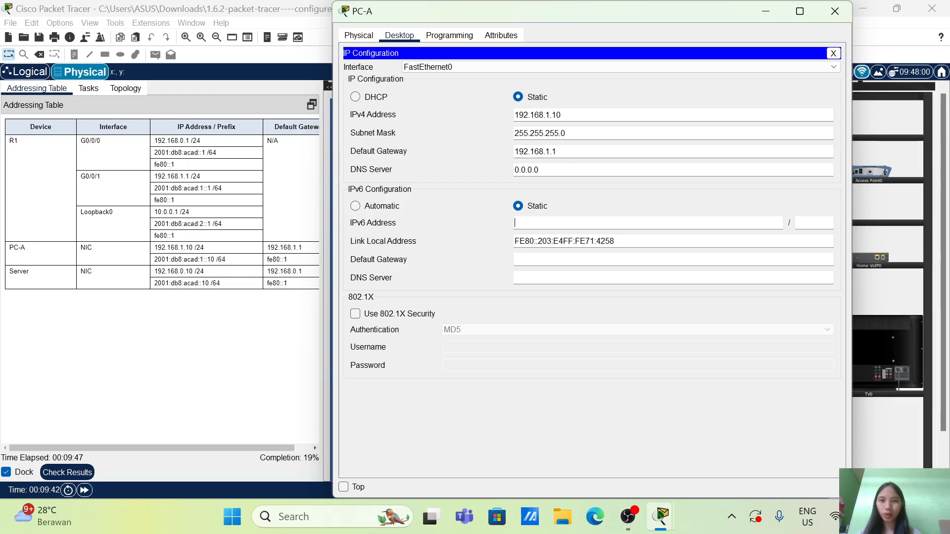
drag(225, 259, 154, 259)
key(ctrl+c)
right_click(154, 259)
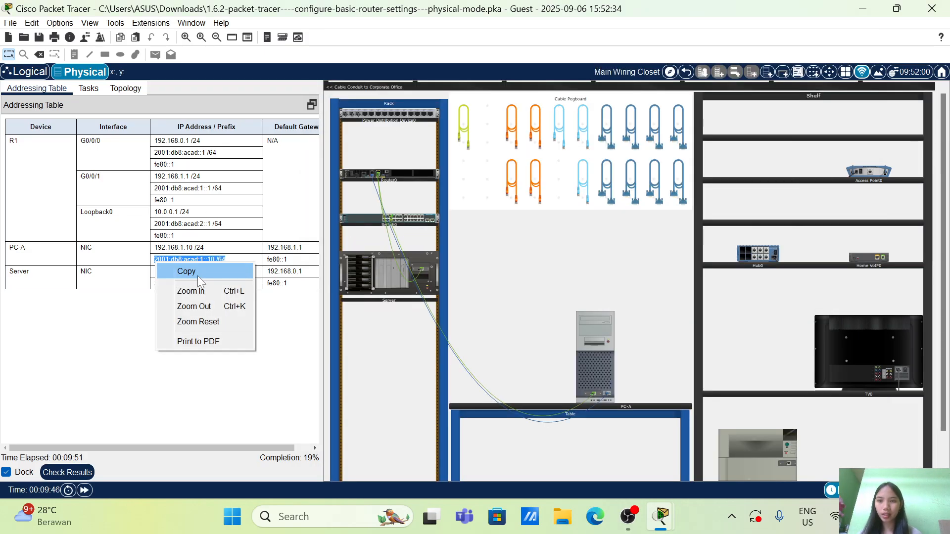
click(190, 272)
click(601, 370)
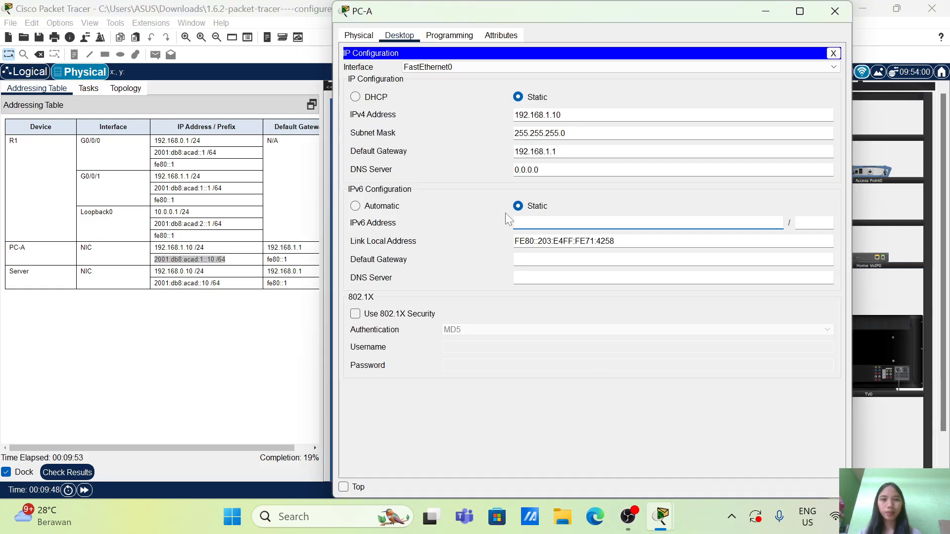
right_click(526, 229)
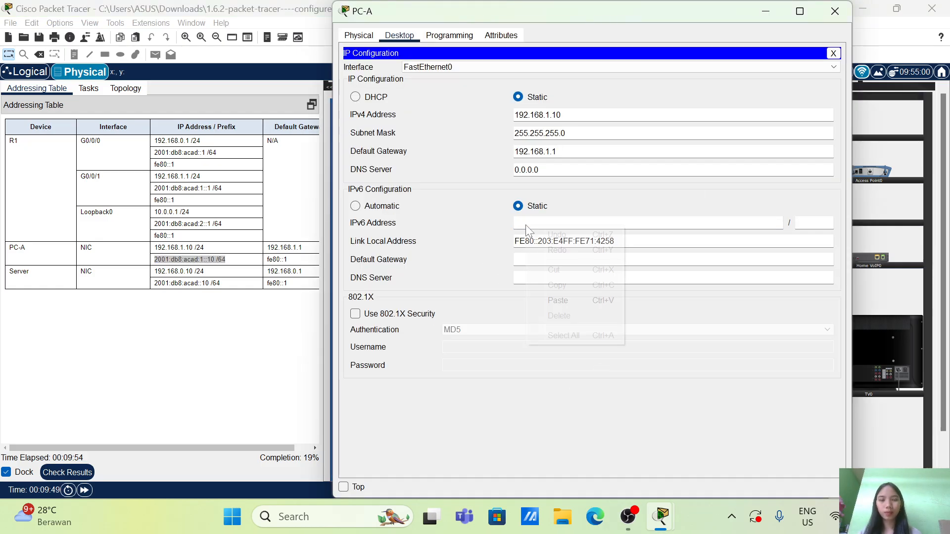
click(572, 301)
key(BackSpace)
key(BackSpace)
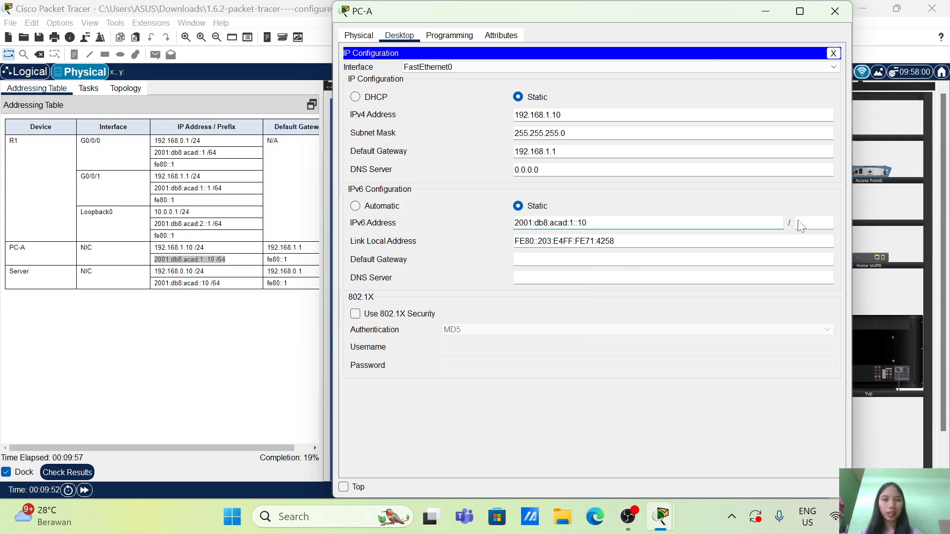
key(Tab)
text(62)
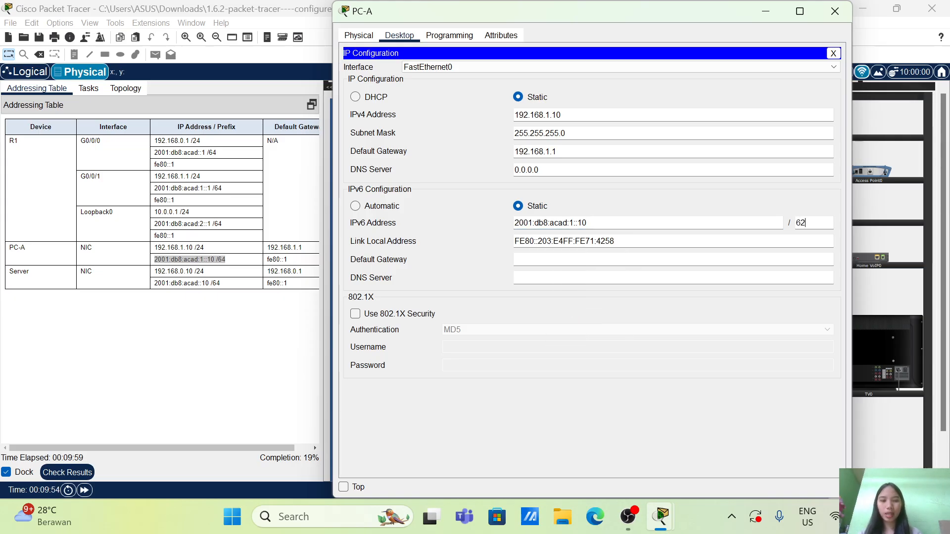
key(BackSpace)
text(4)
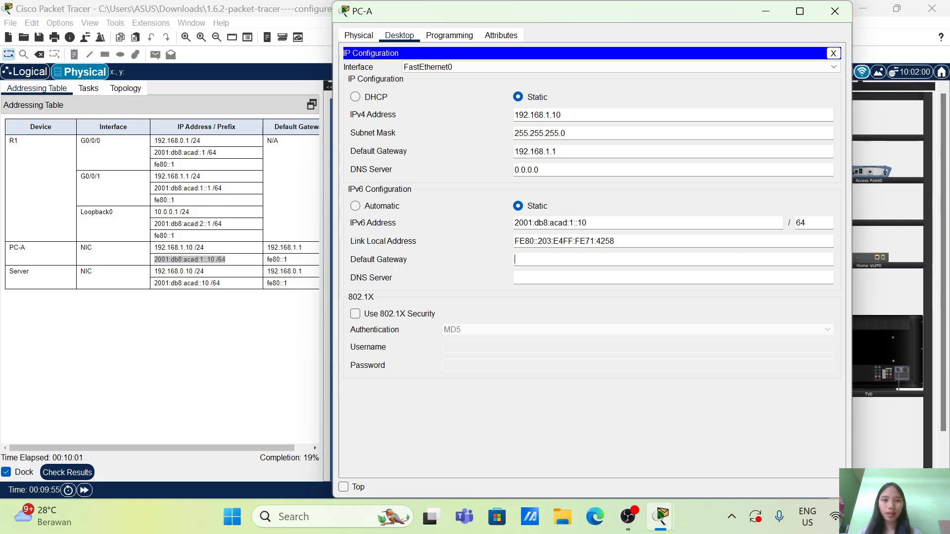
text(fe)
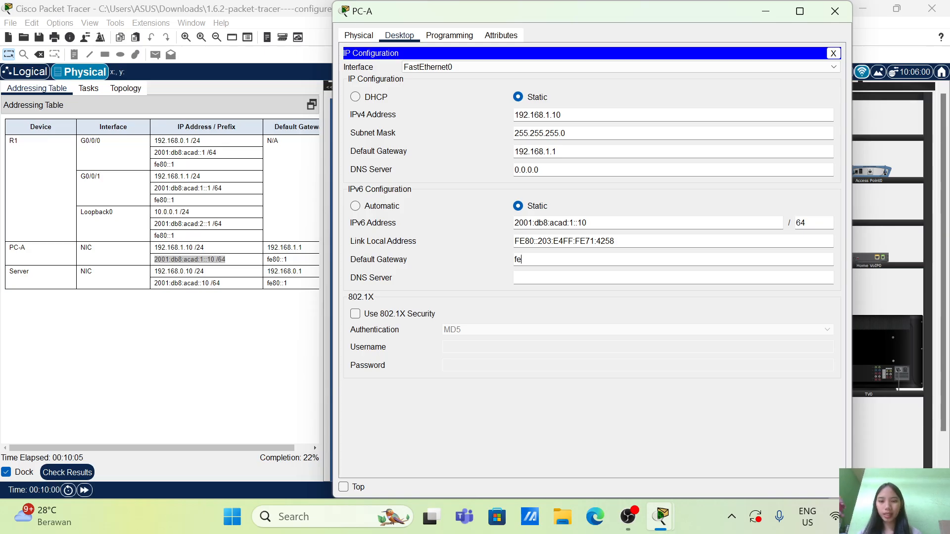
text(80:)
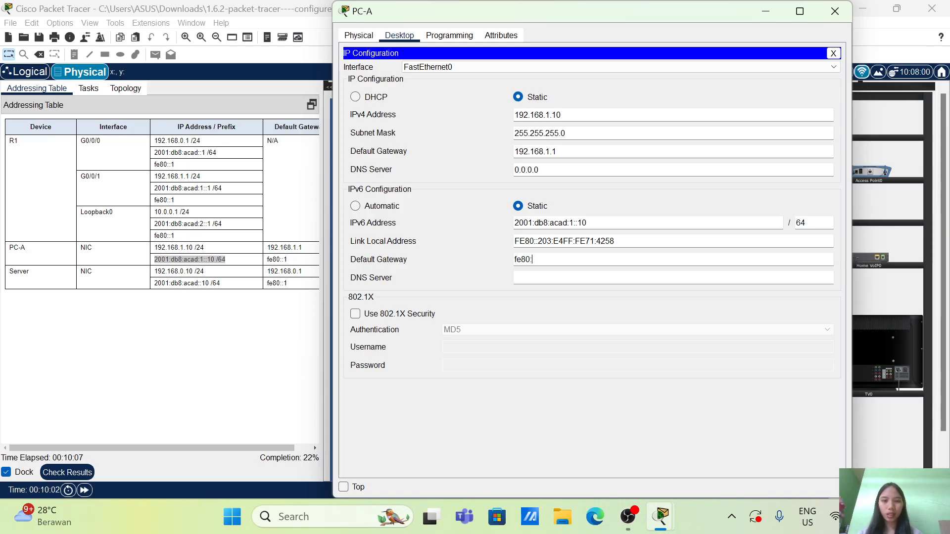
text(:1)
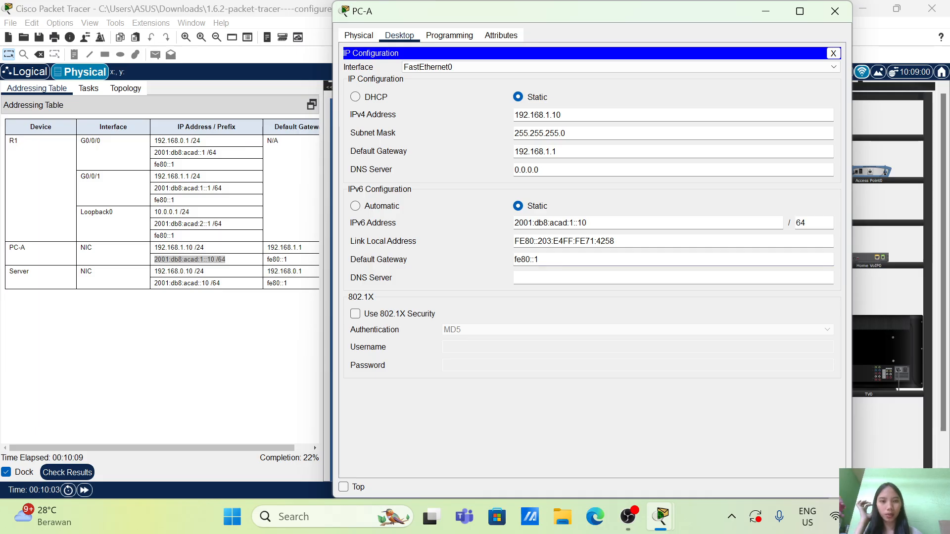
Set PC-A's IPv6 default gateway to fe80::1 and close the PC-A window
click(841, 11)
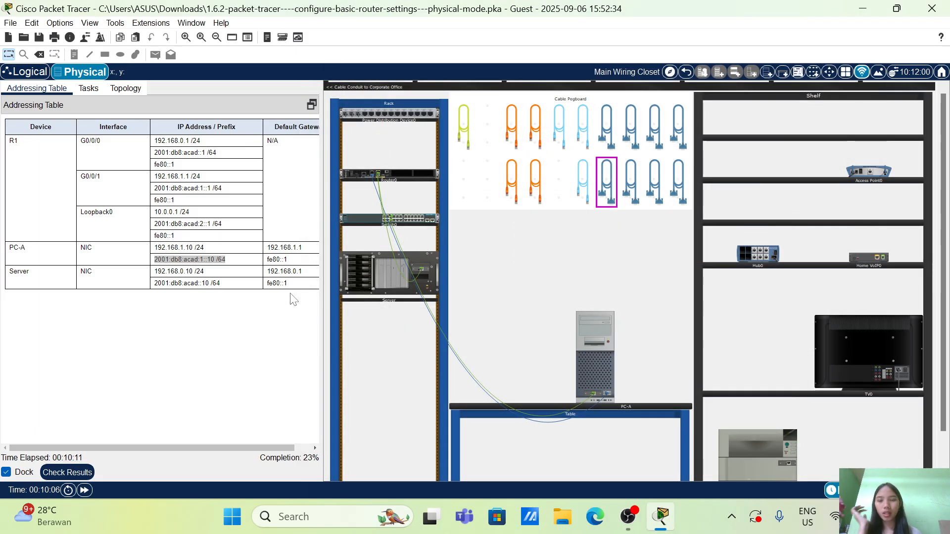
Open the Server's IP Configuration with the addressing table shown alongside, and switch both its IPv4 and IPv6 settings to static
click(88, 89)
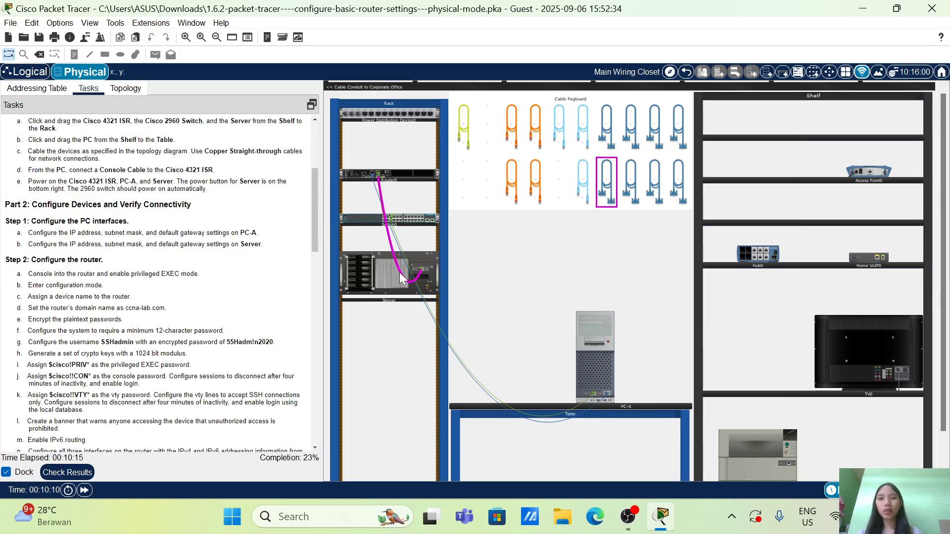
click(371, 263)
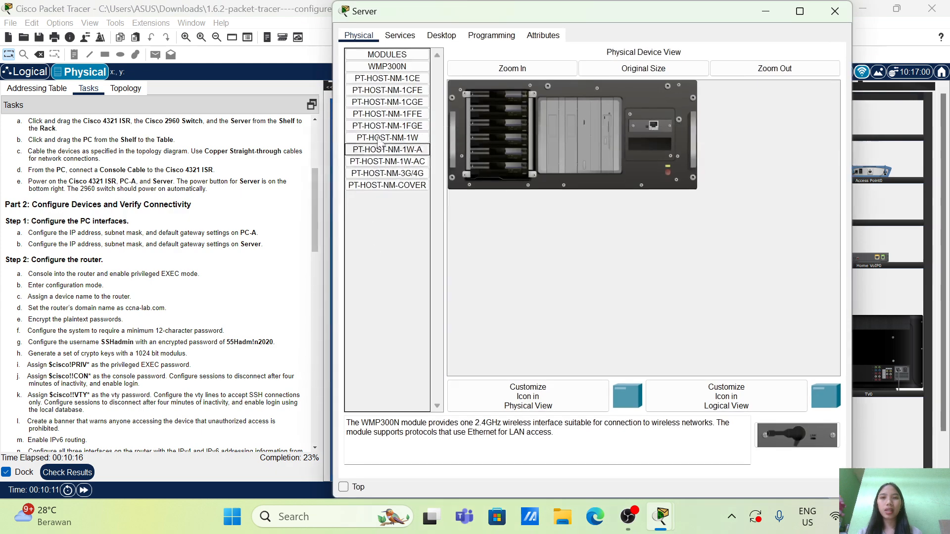
click(440, 35)
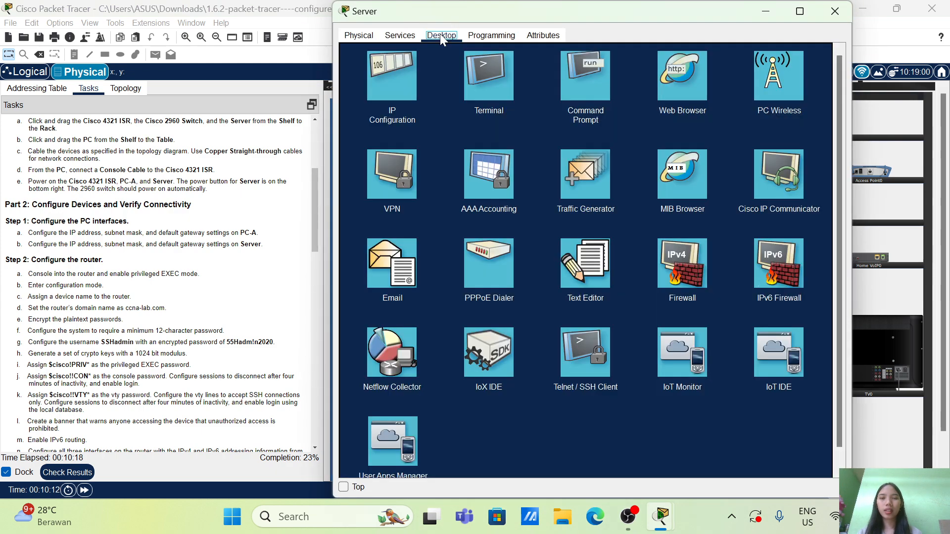
click(390, 82)
click(58, 88)
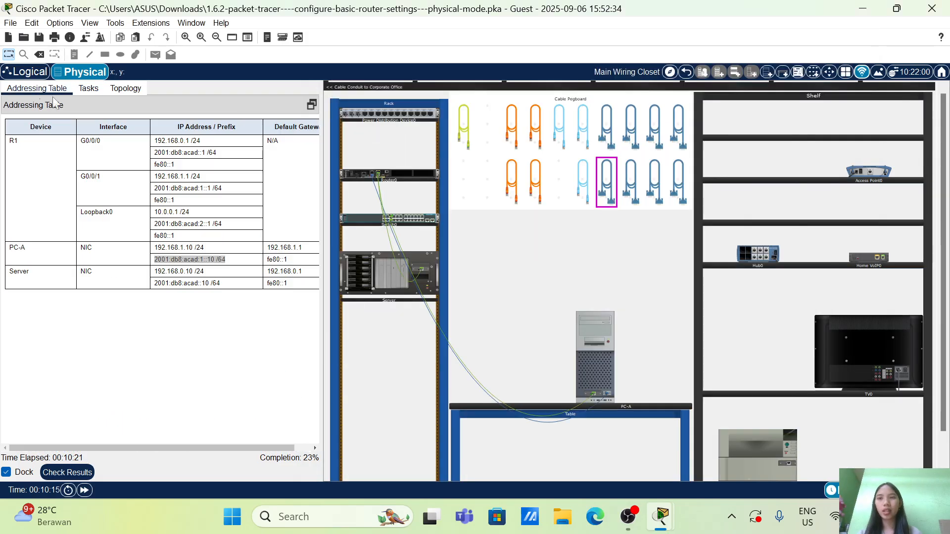
click(345, 274)
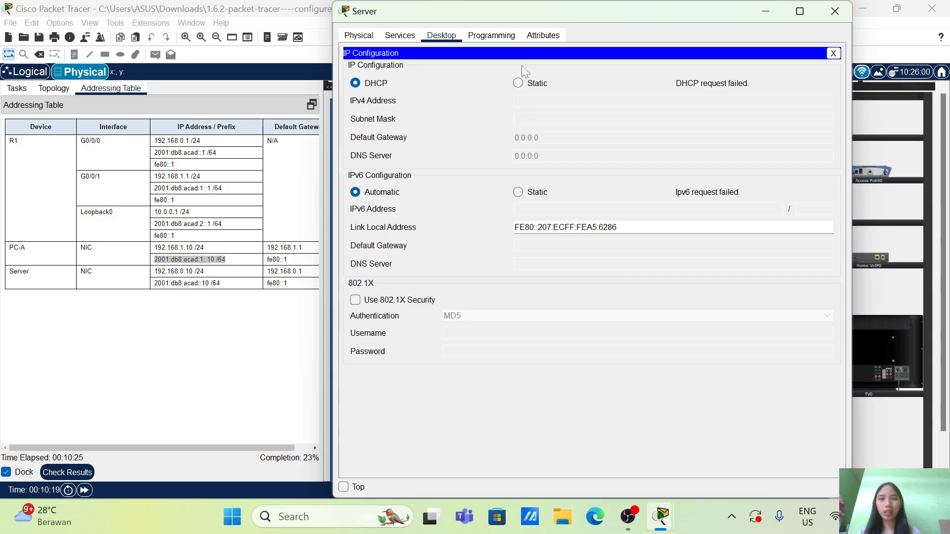
click(518, 83)
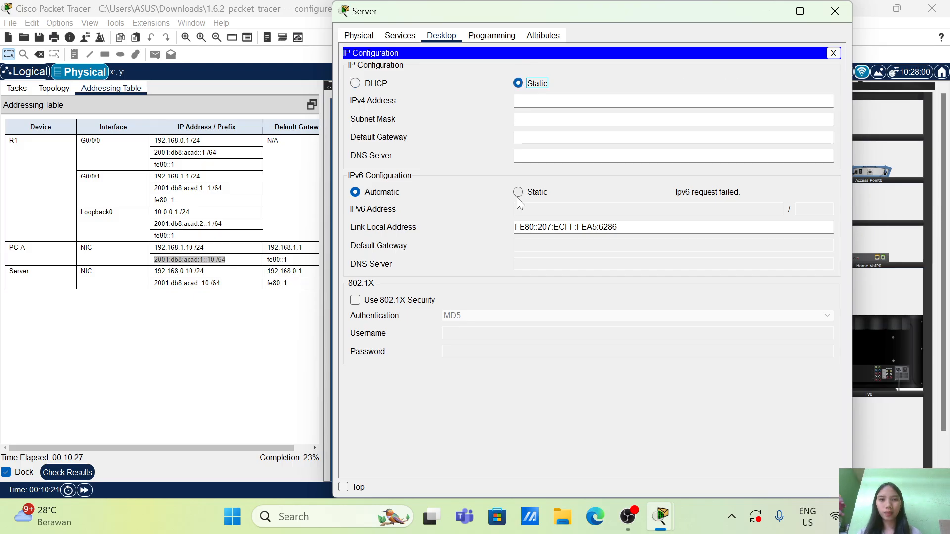
click(517, 194)
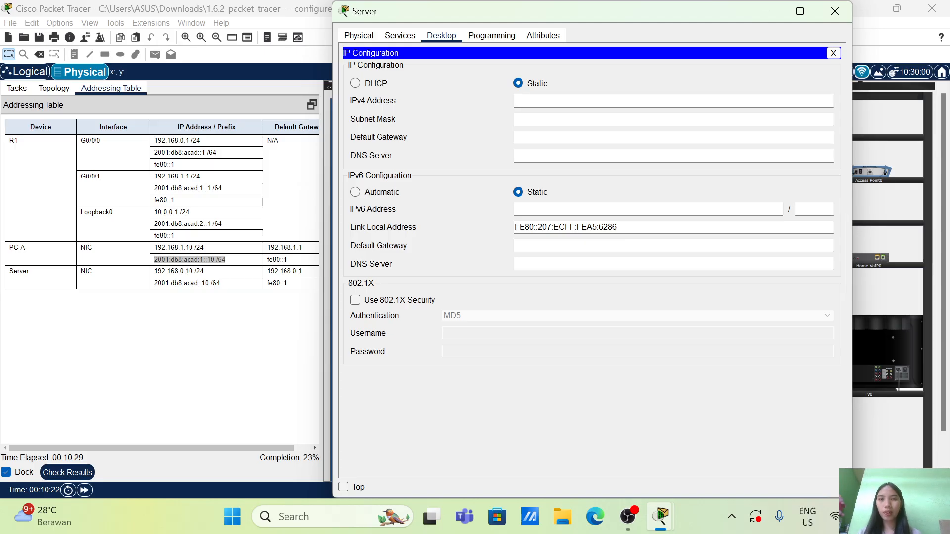
Give the Server the IPv4 address 192.168.0.10, subnet mask 255.255.255.0 and default gateway 192.168.0.1
text(192.16)
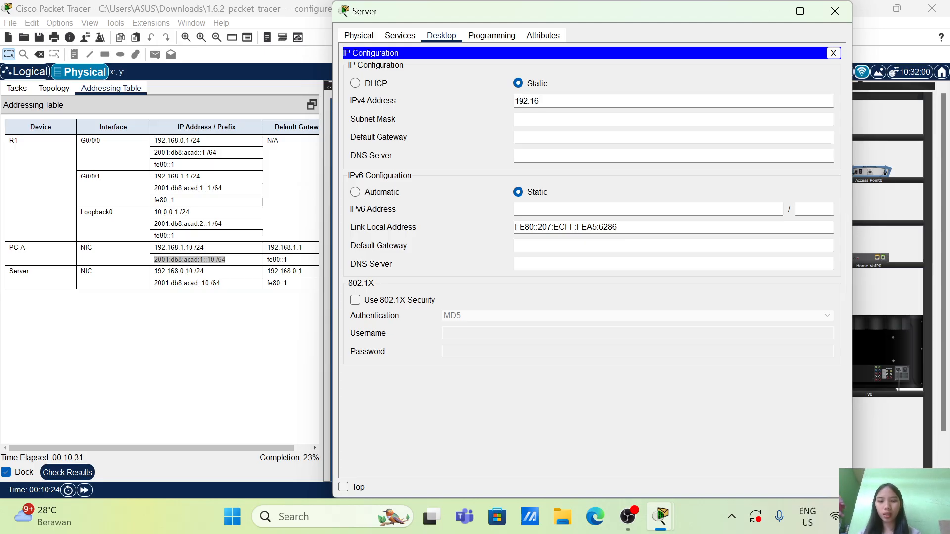
text(8.0.10)
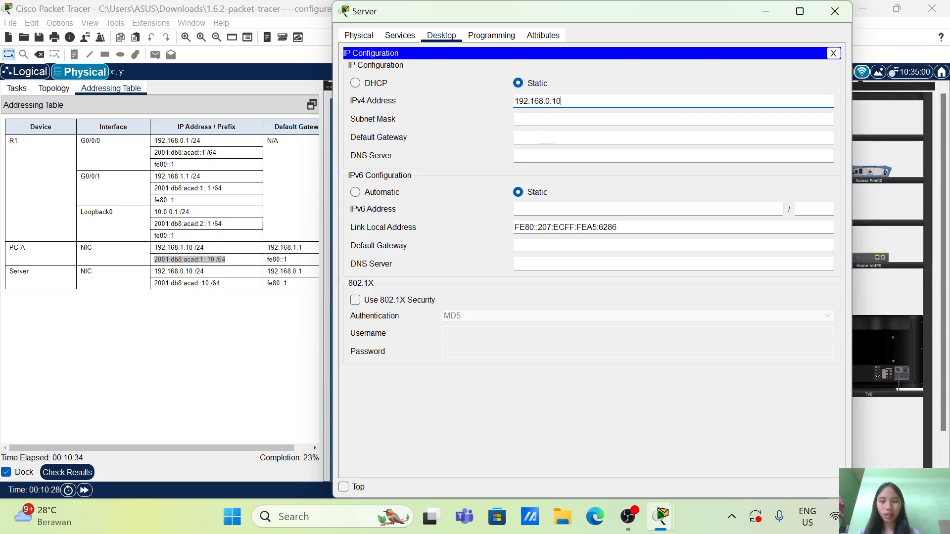
click(543, 119)
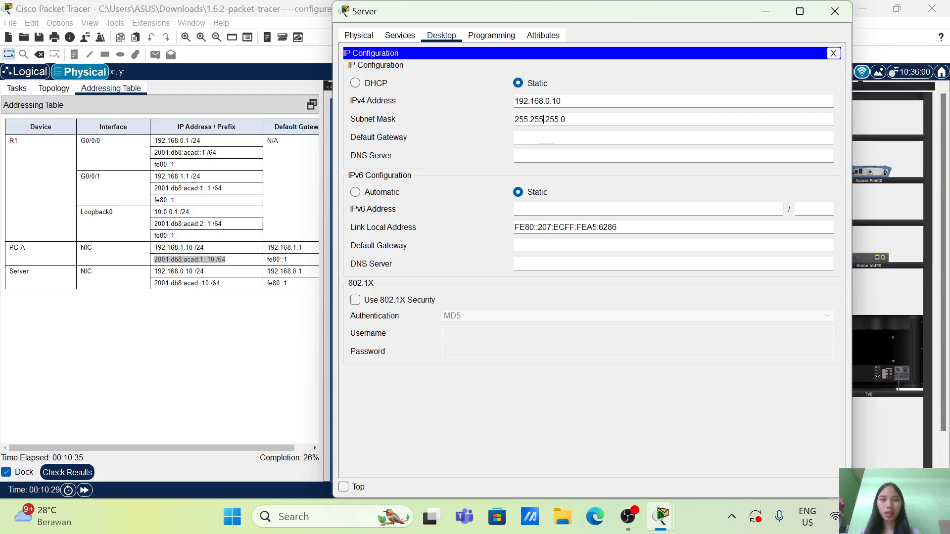
key(Tab)
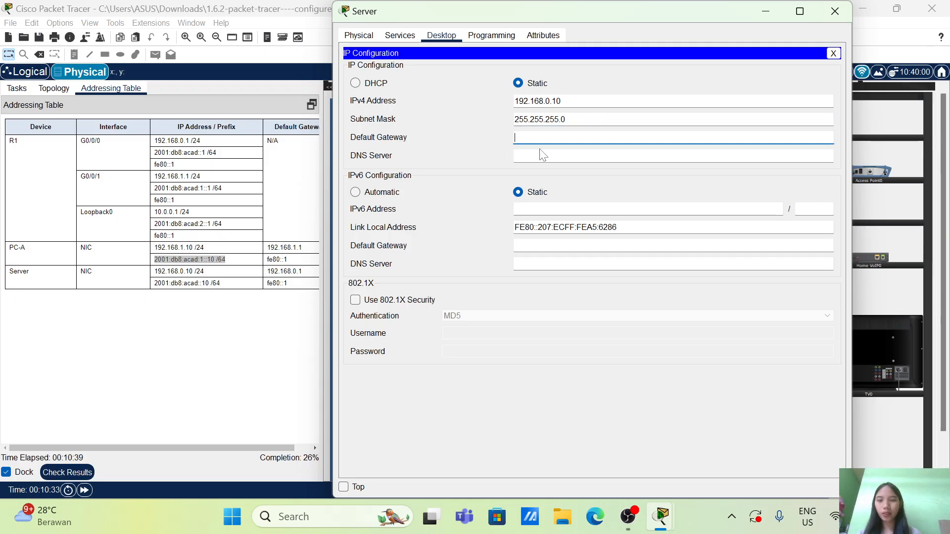
text(192.168.0.1)
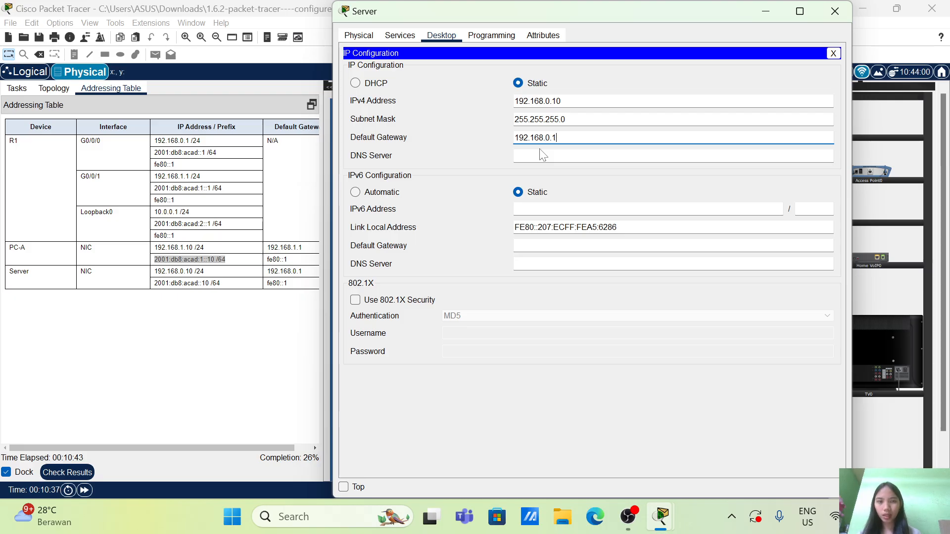
Copy the Server's IPv6 address 2001:db8:acad::10 from the addressing table into its IPv6 configuration, with prefix length 64
click(544, 209)
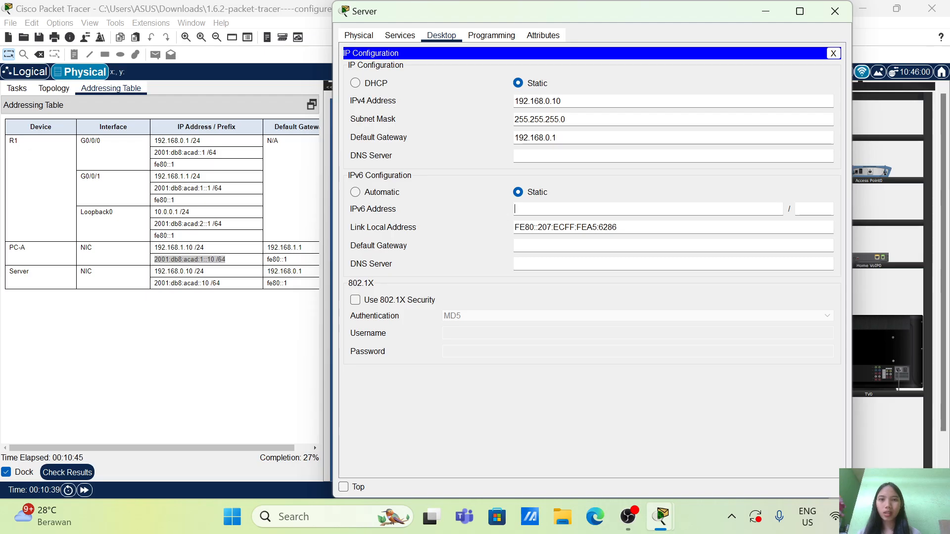
drag(239, 283, 155, 286)
right_click(155, 282)
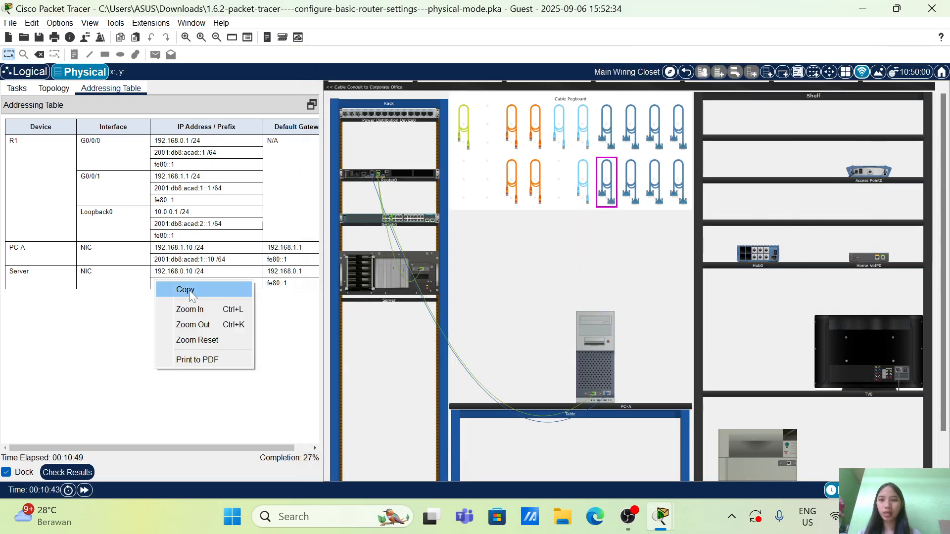
click(189, 290)
click(360, 278)
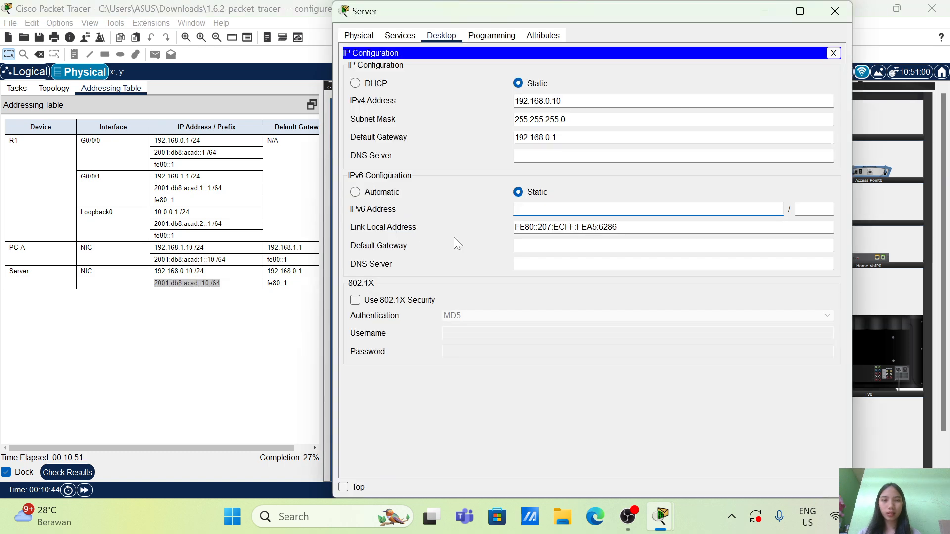
right_click(533, 215)
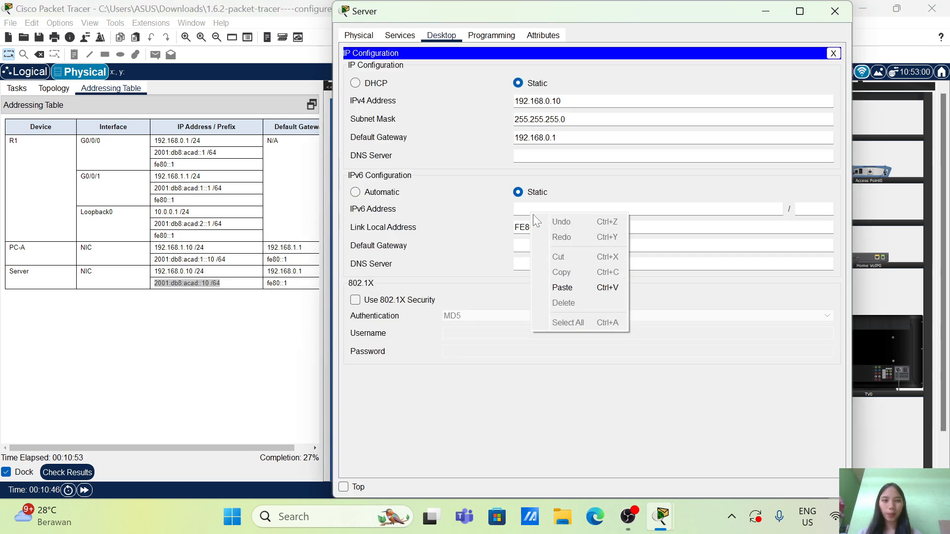
click(578, 285)
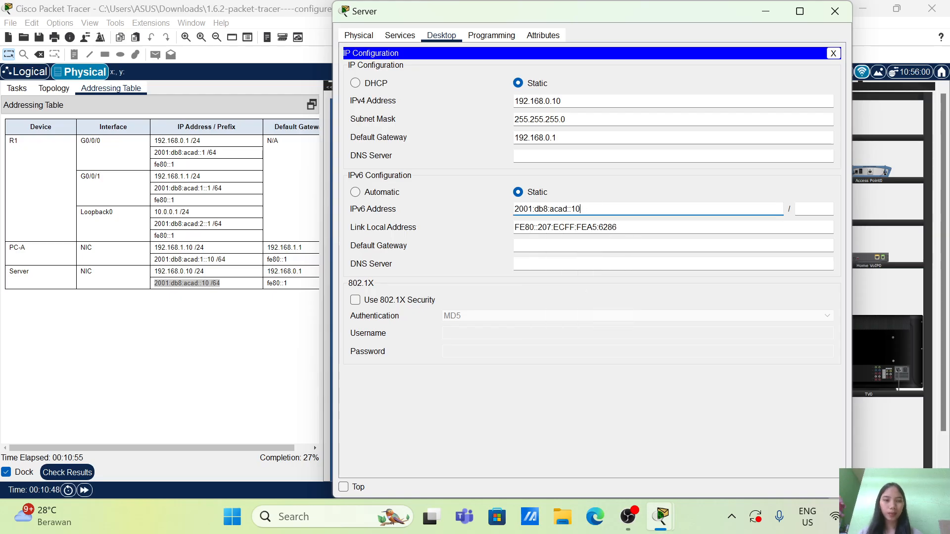
click(822, 207)
text(6)
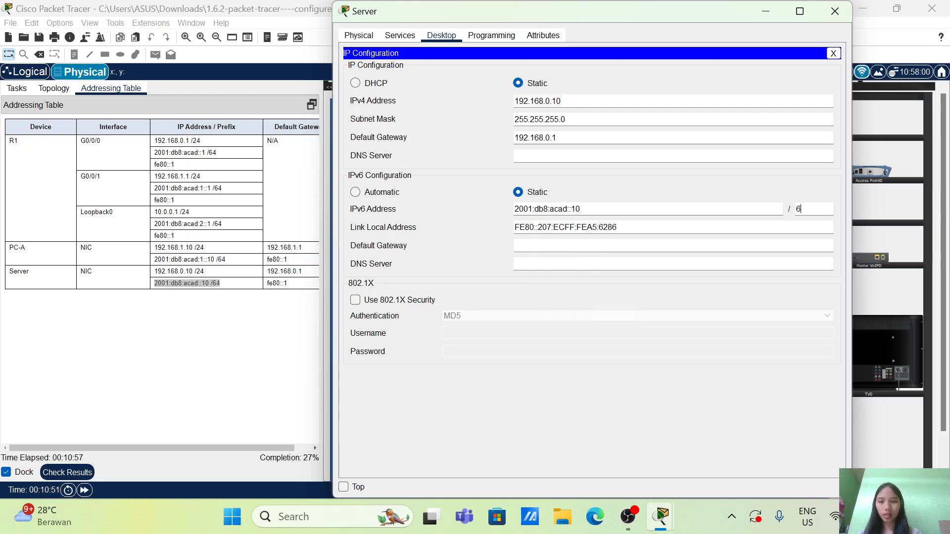
text(4)
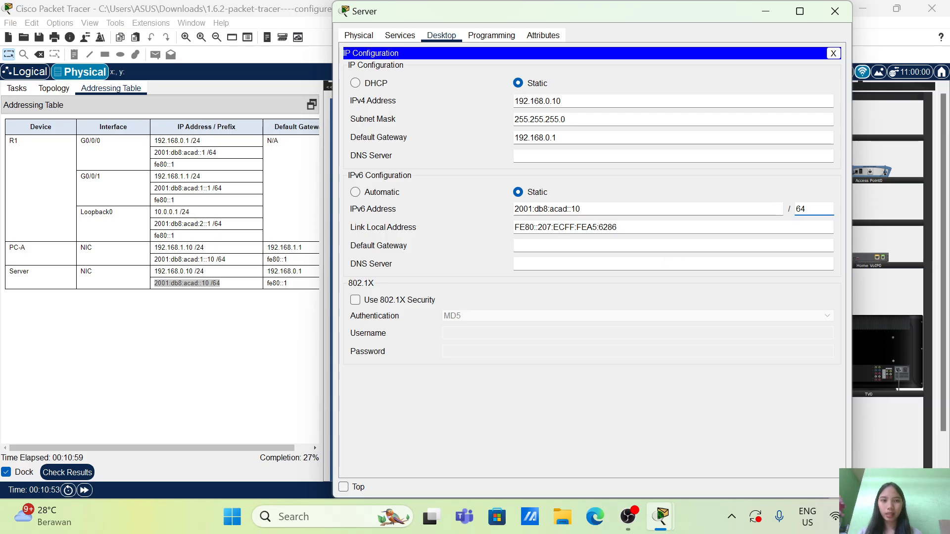
Set the Server's IPv6 default gateway to fe80::1 and close the Server window
click(668, 246)
text(fe)
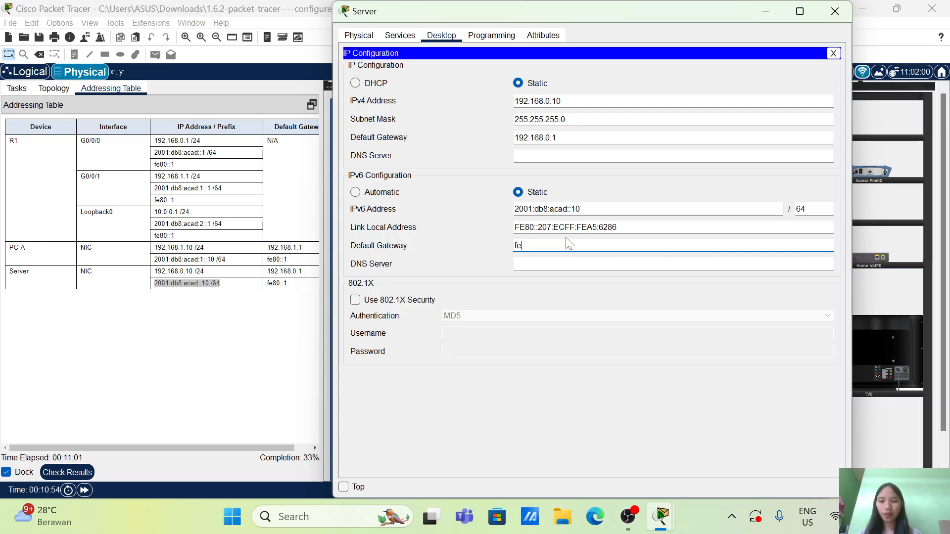
text(80::1)
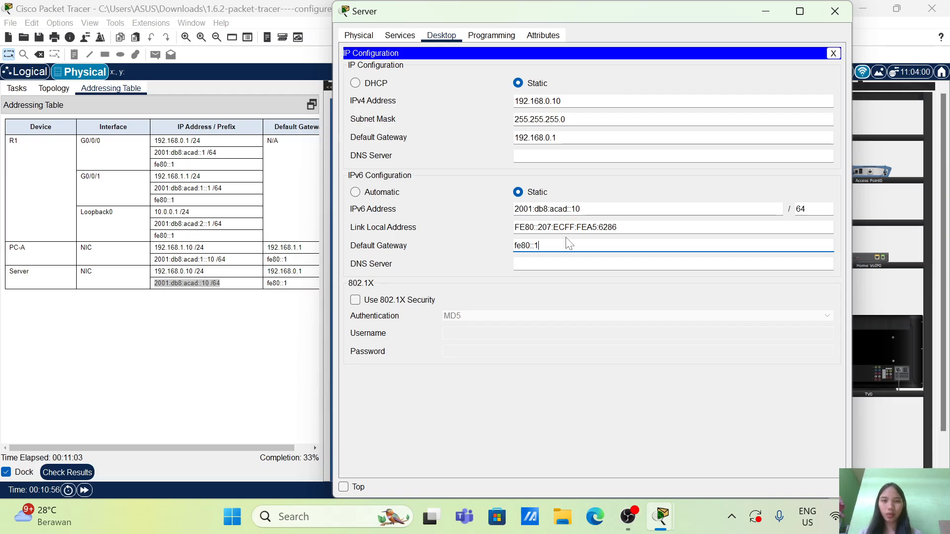
click(833, 10)
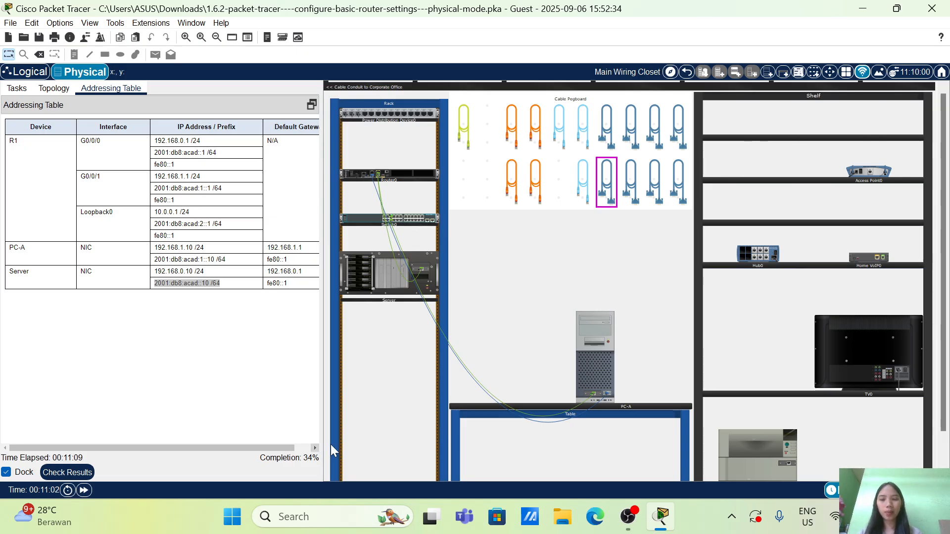
Review the router configuration tasks and open a terminal session from PC-A to the router console with the default port settings
mouse_move(406, 297)
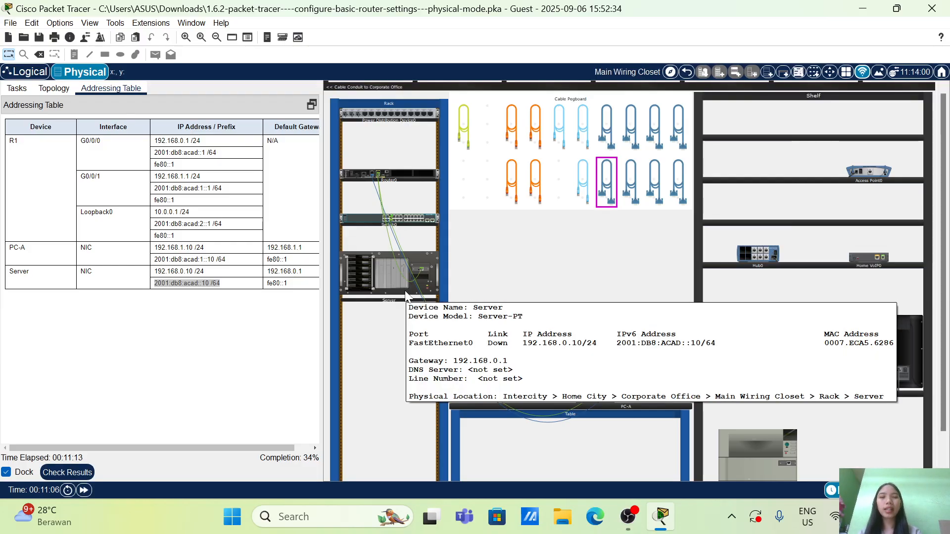
click(17, 90)
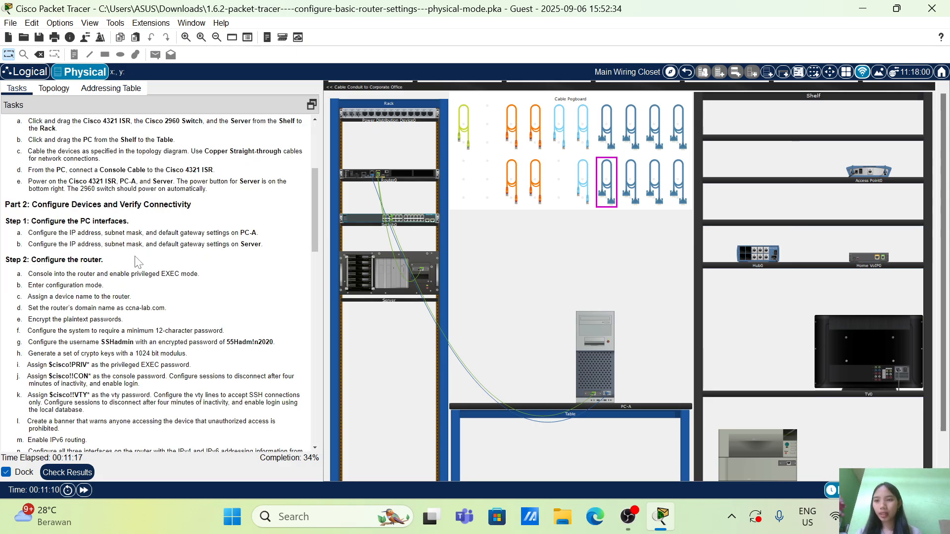
scroll(138, 262, down, 1)
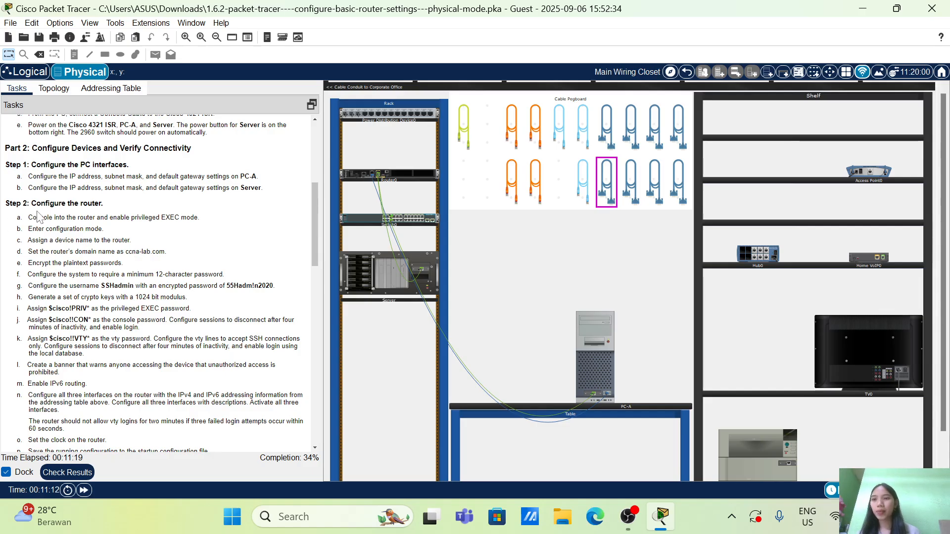
scroll(152, 250, down, 4)
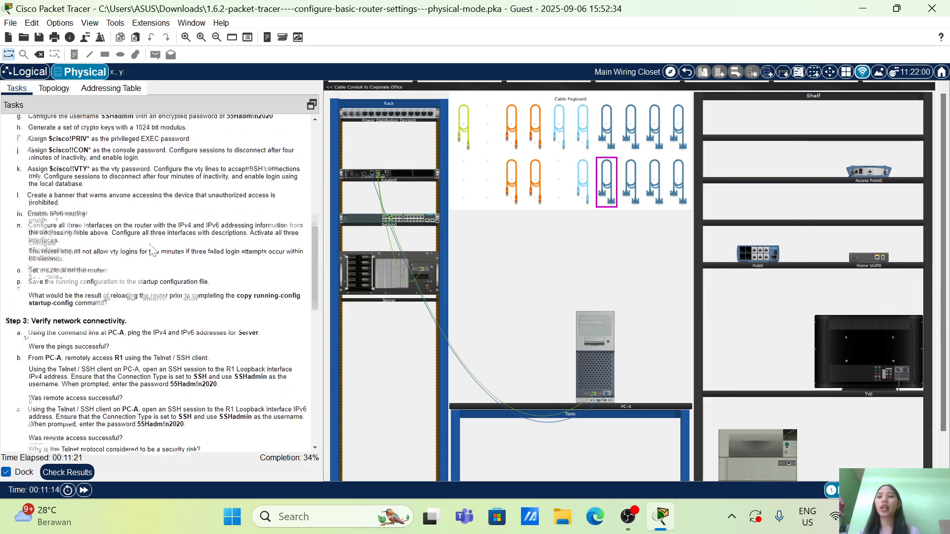
scroll(152, 250, up, 3)
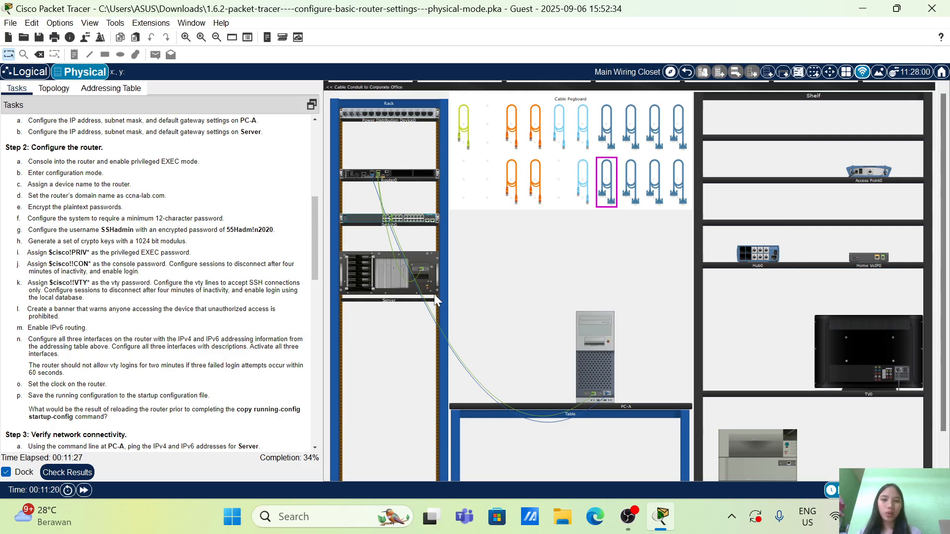
click(592, 354)
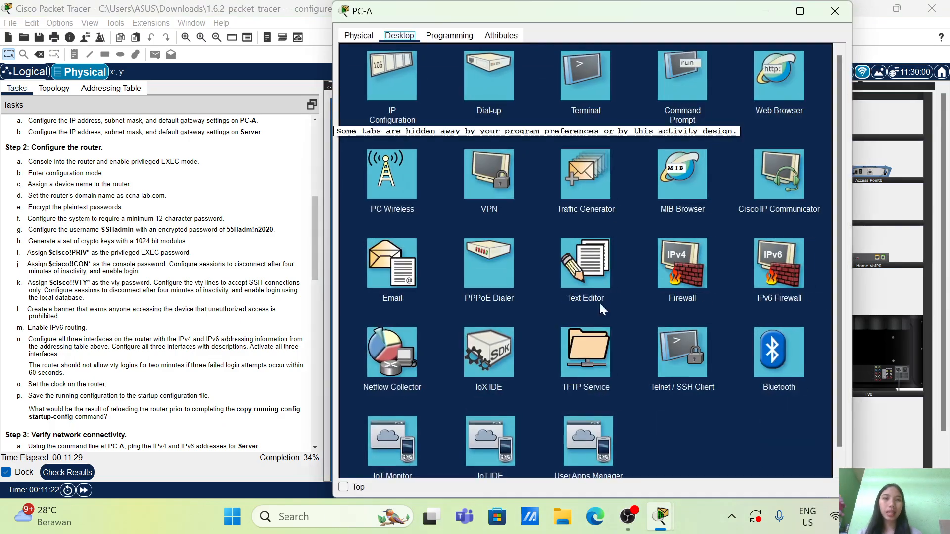
click(582, 63)
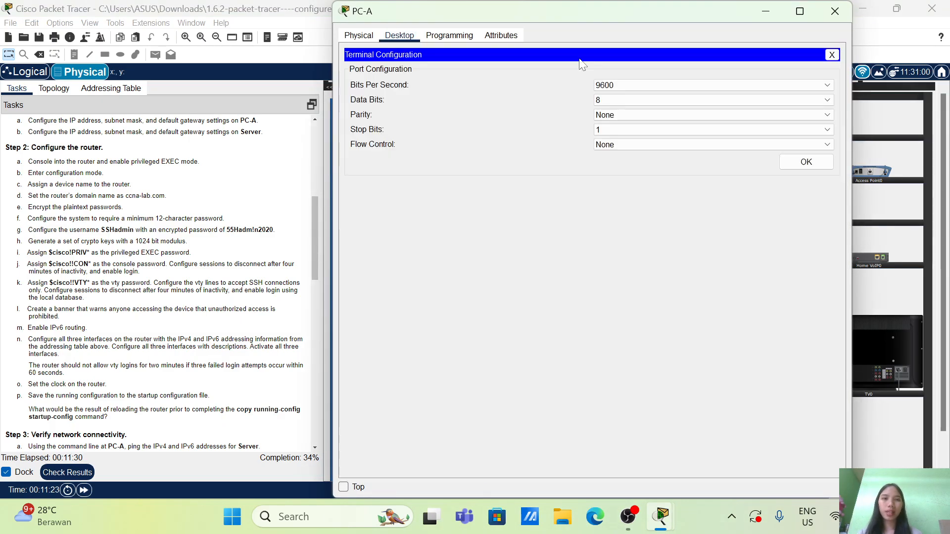
click(805, 167)
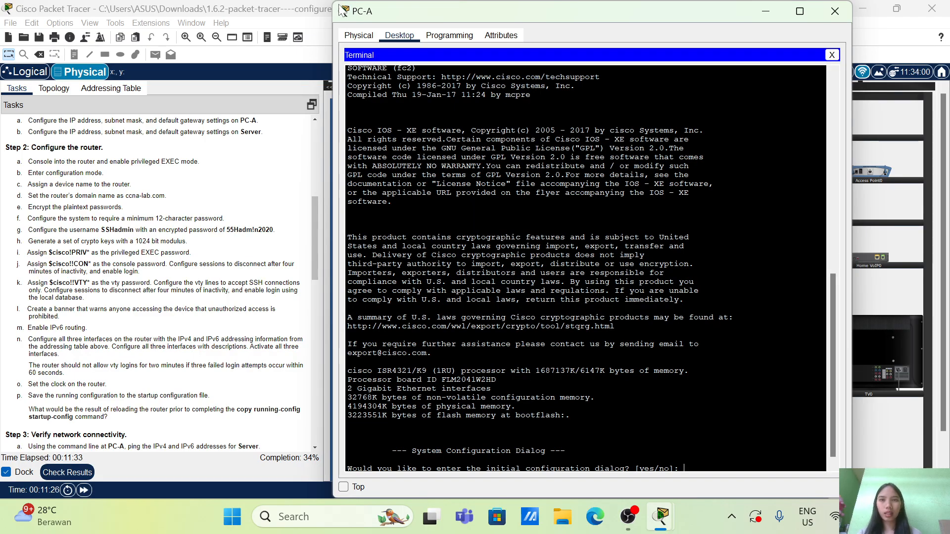
Shrink and move the PC-A window clear of the rack, and answer no to the router's initial configuration dialog
drag(335, 2, 518, 225)
drag(613, 230, 556, 38)
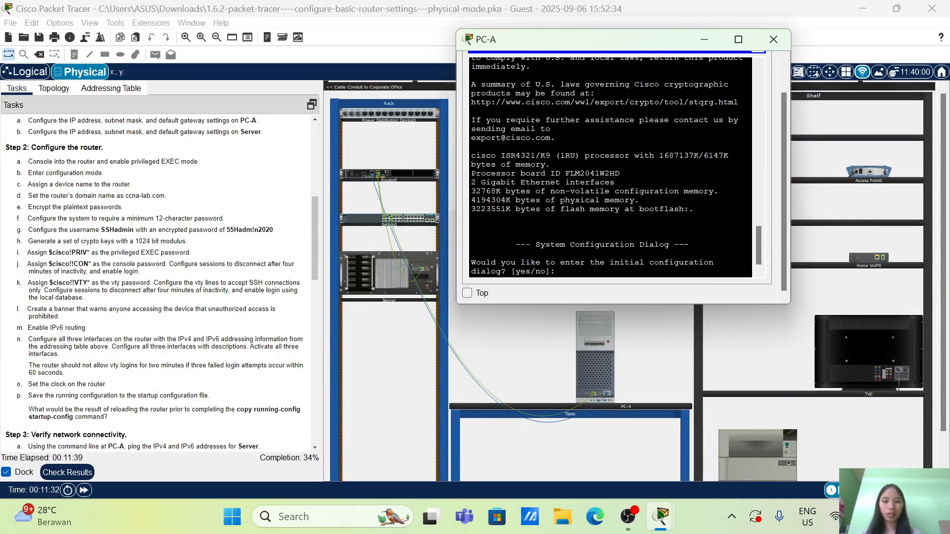
text(no)
key(Return)
key(Return)
key(Return)
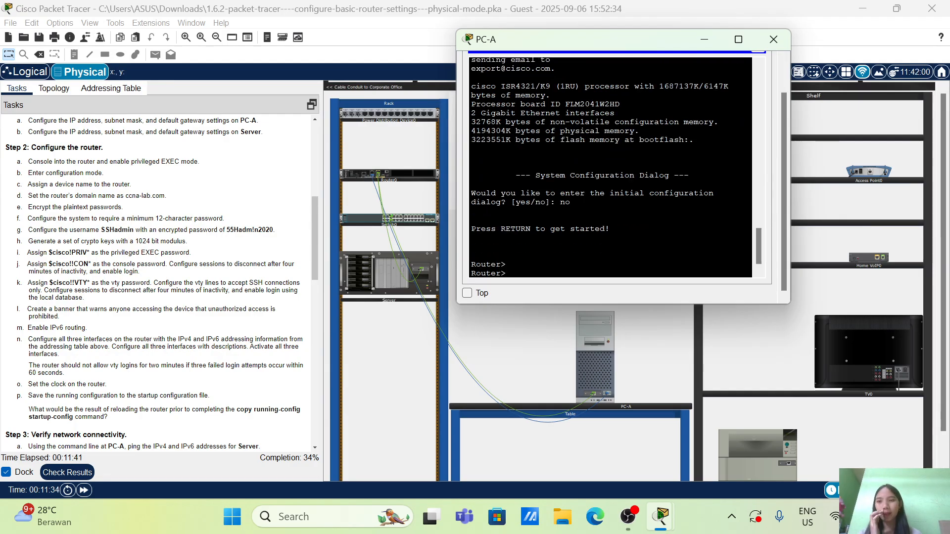
Review the router configuration tasks and enter privileged EXEC mode on the router
scroll(133, 148, up, 1)
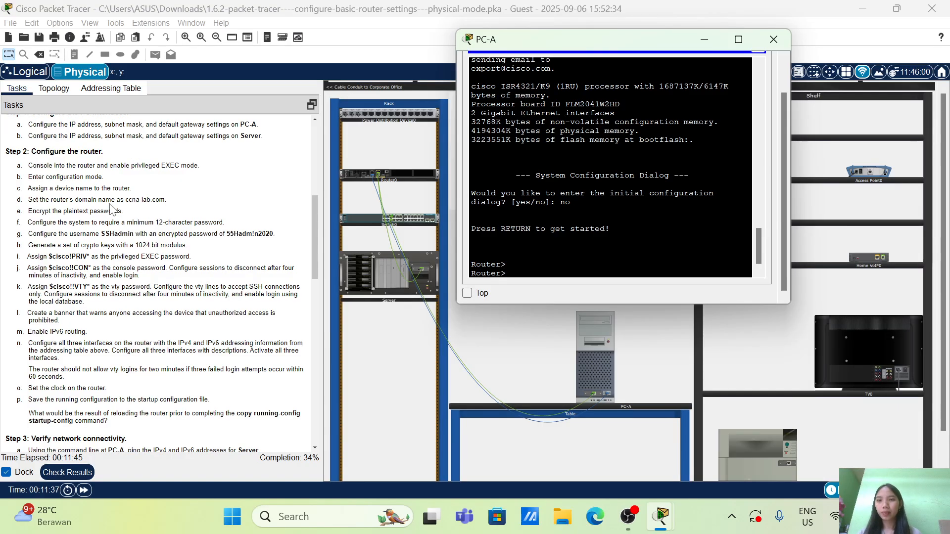
scroll(111, 210, up, 1)
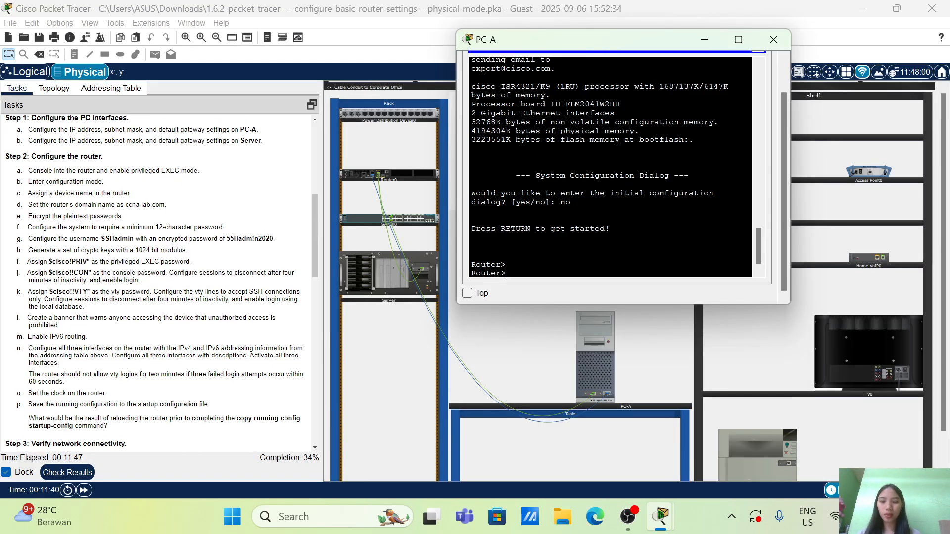
text(ena)
key(Tab)
key(Return)
key(Return)
Enter the router's global configuration mode with the configure terminal command, correcting the mistyped terminal keyword
text(conf)
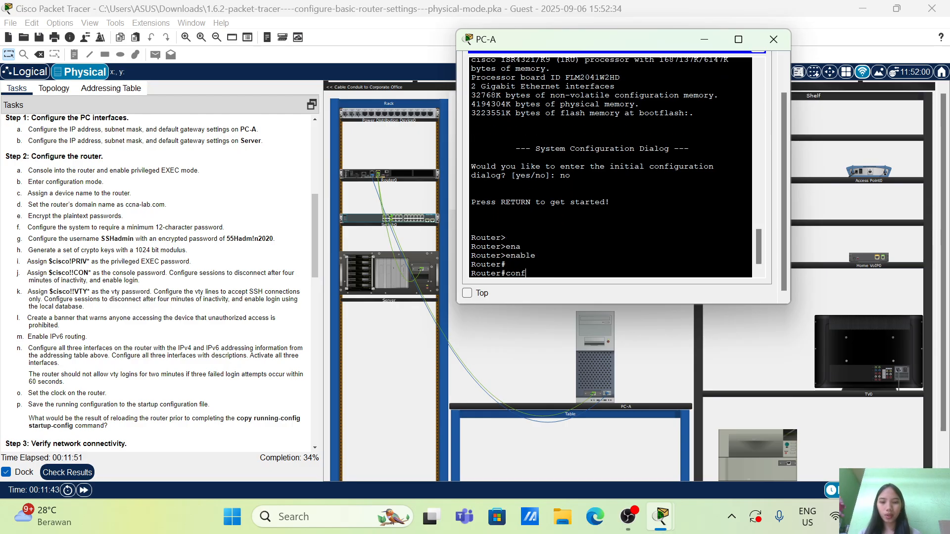
text(ig)
key(Tab)
text(tet)
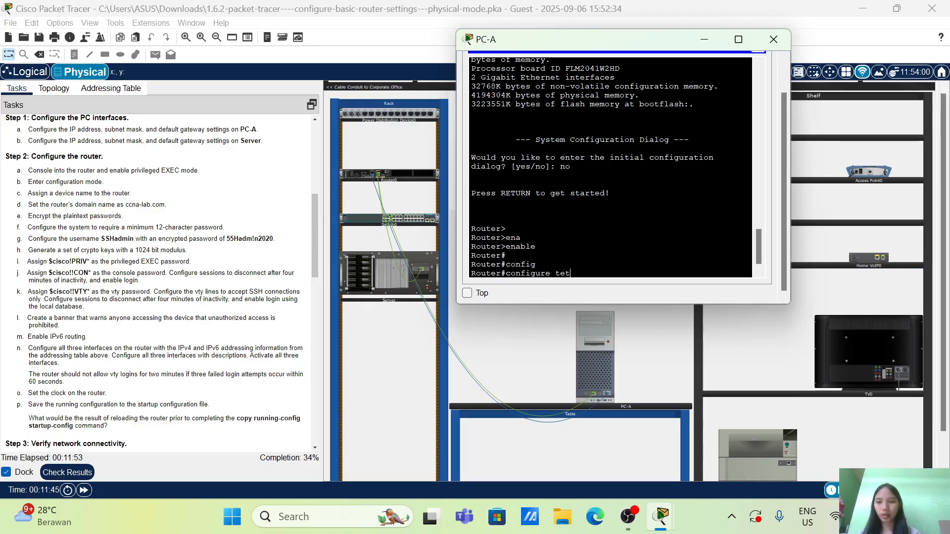
key(Tab)
key(Return)
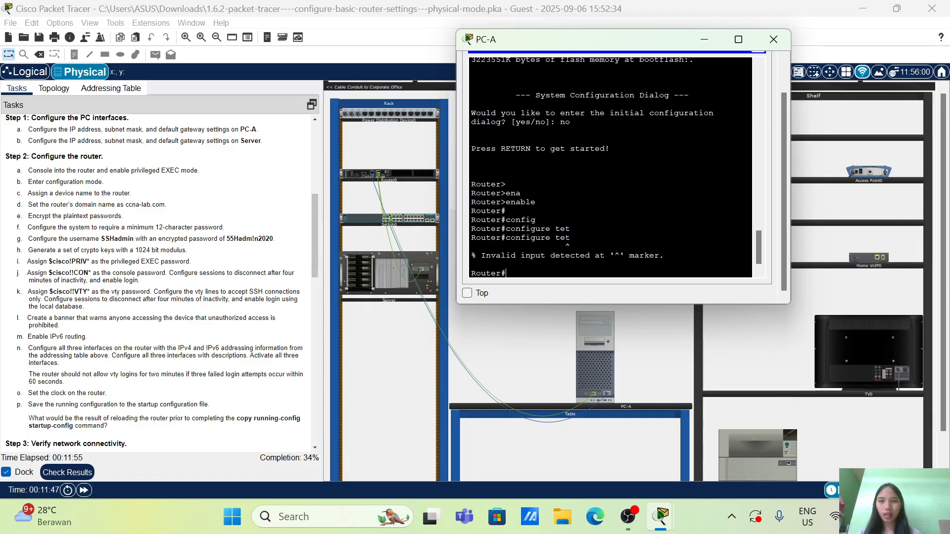
key(Up)
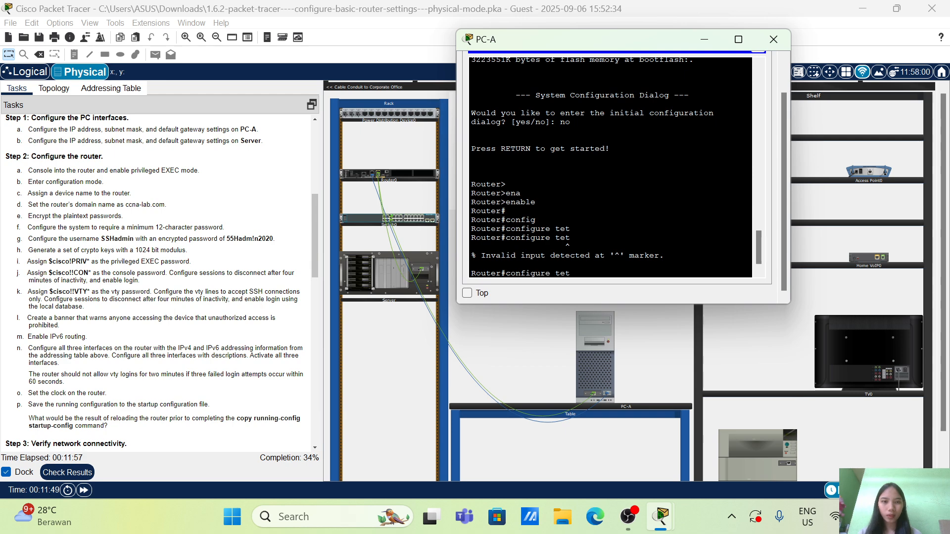
key(Return)
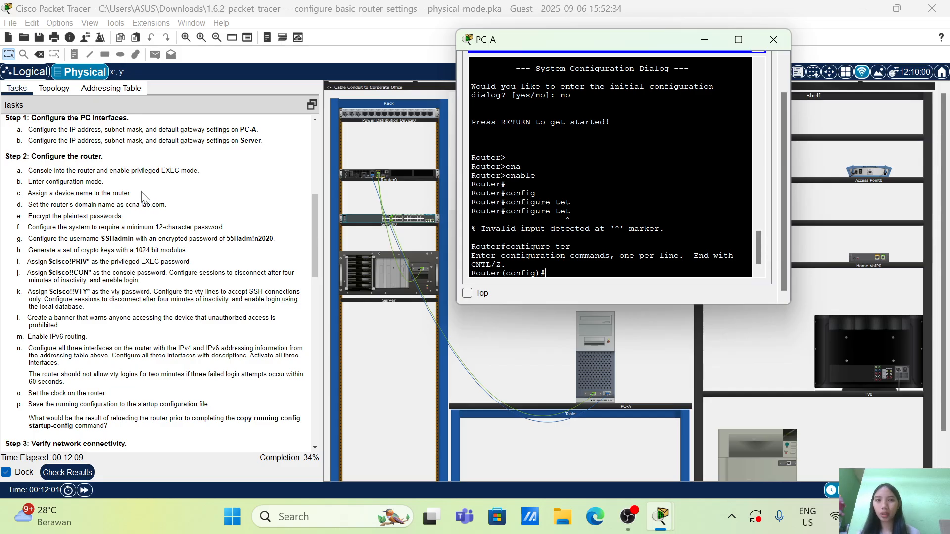
Look up the router's device name in the addressing table and set its hostname to R1 in PC-A's terminal
scroll(177, 239, up, 6)
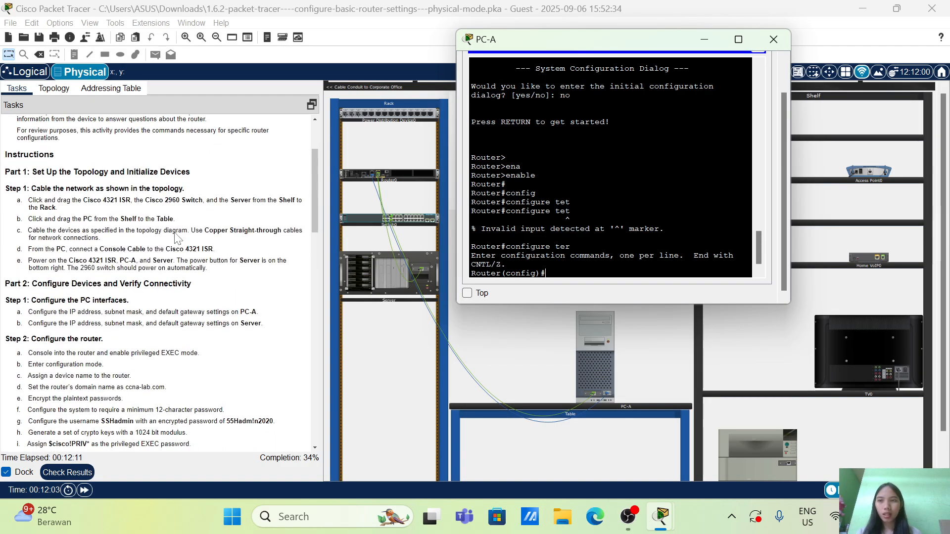
scroll(176, 239, down, 5)
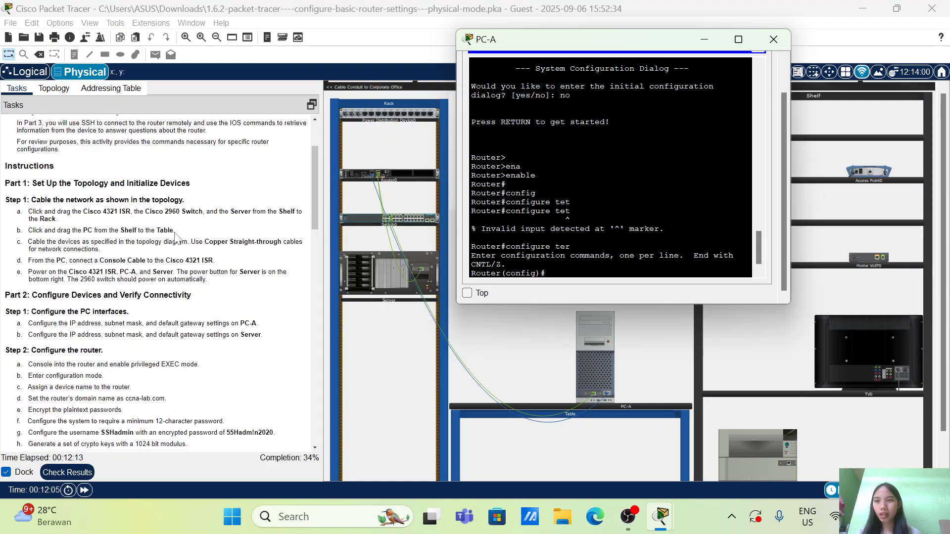
click(107, 90)
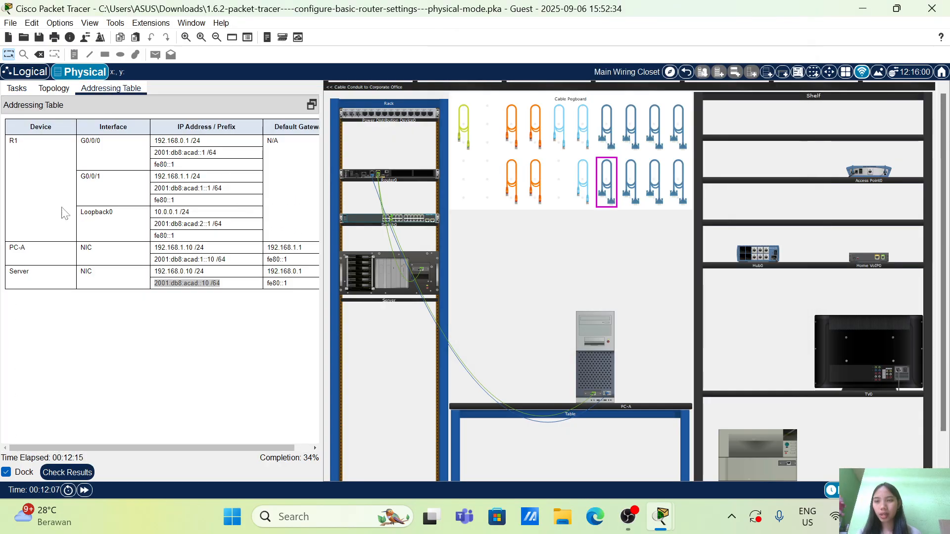
click(19, 92)
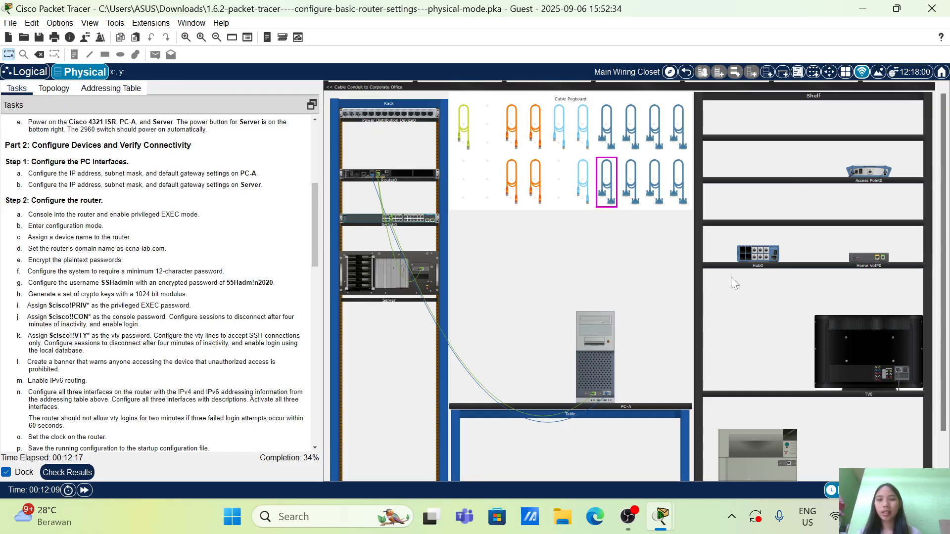
click(600, 361)
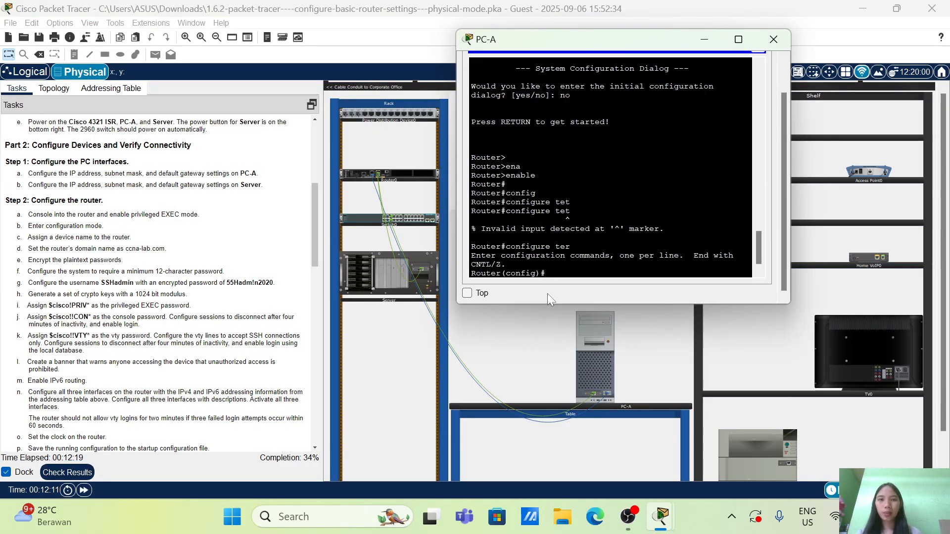
text(hos)
key(Tab)
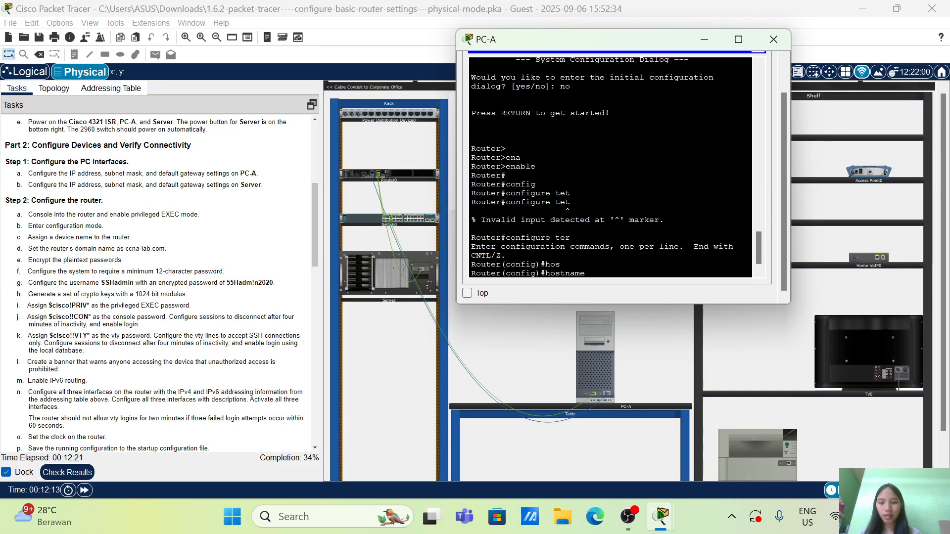
text(R1)
key(Return)
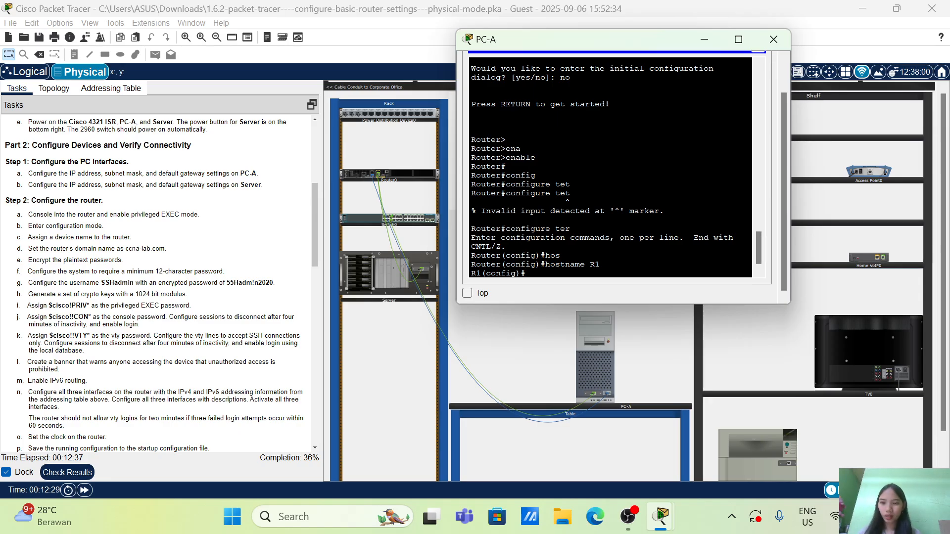
Set the router's IP domain name to ccna-lab.com
text(no)
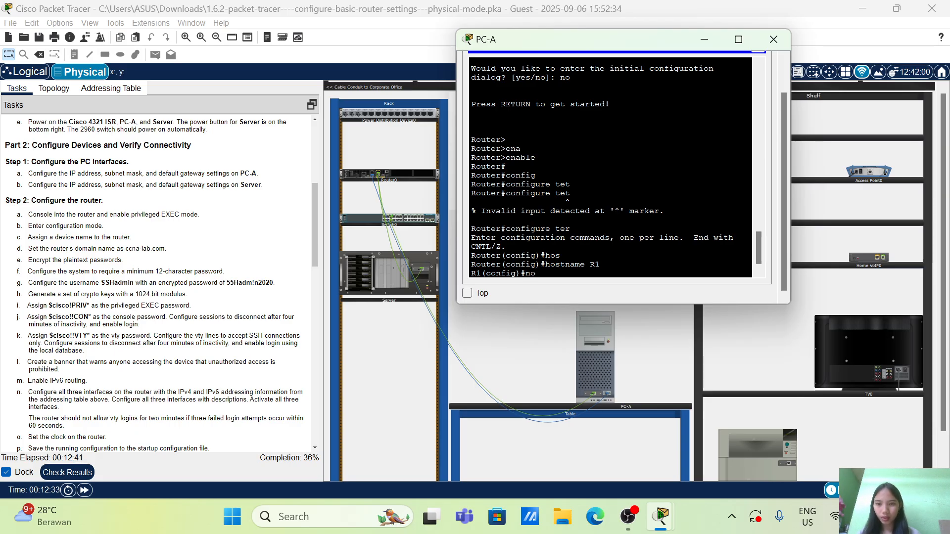
key(BackSpace)
key(BackSpace)
text(i)
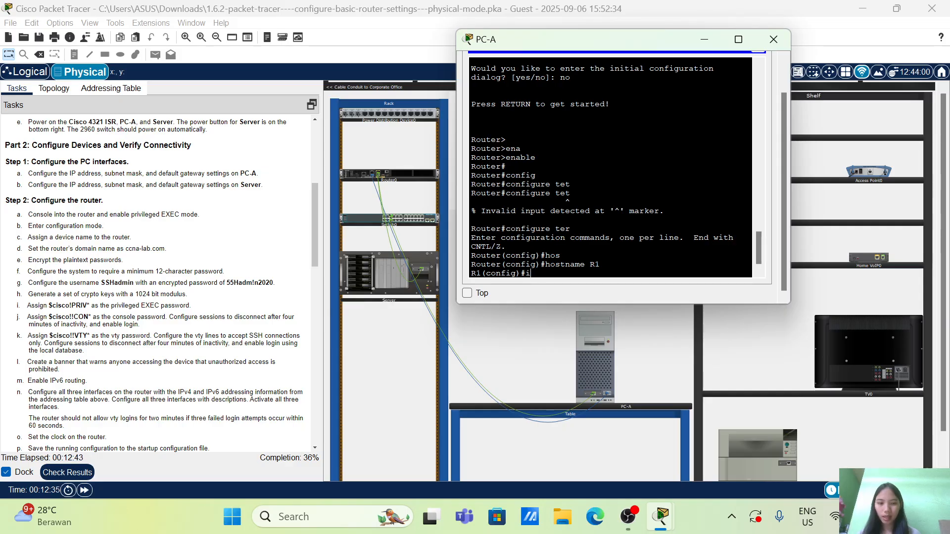
text(p domai)
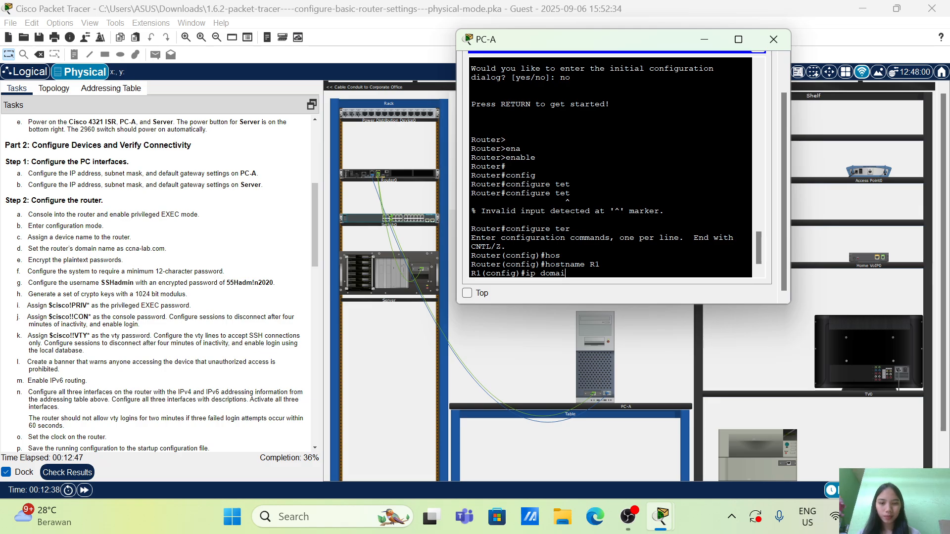
key(Tab)
text(-nam)
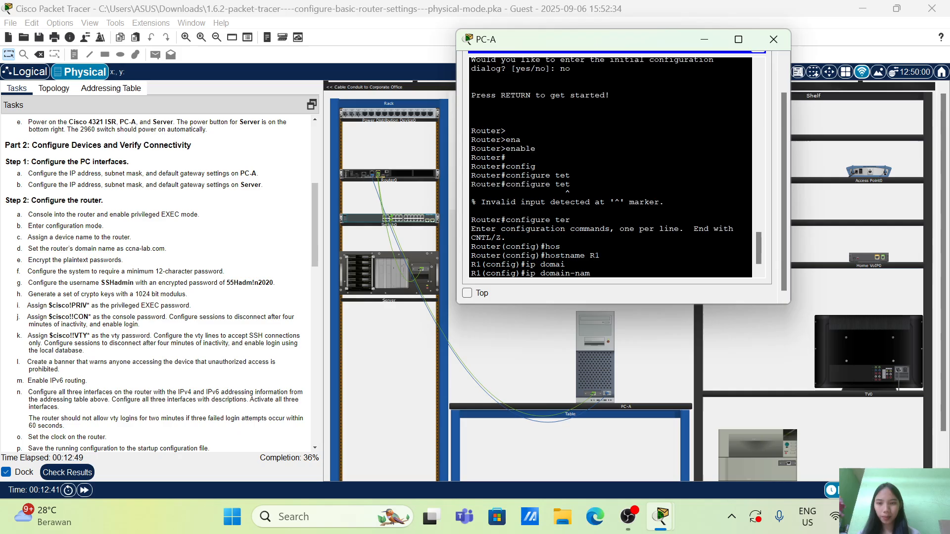
key(Tab)
text(na)
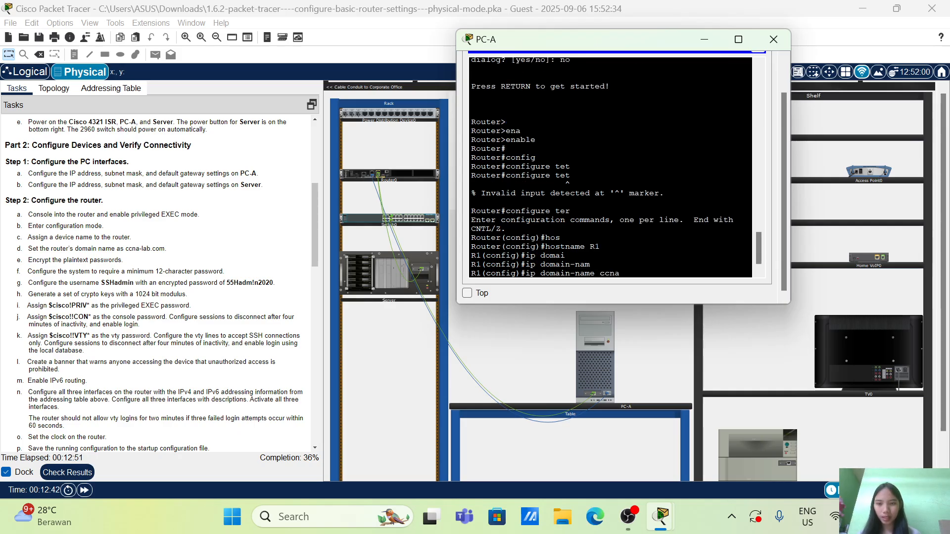
text(-lab)
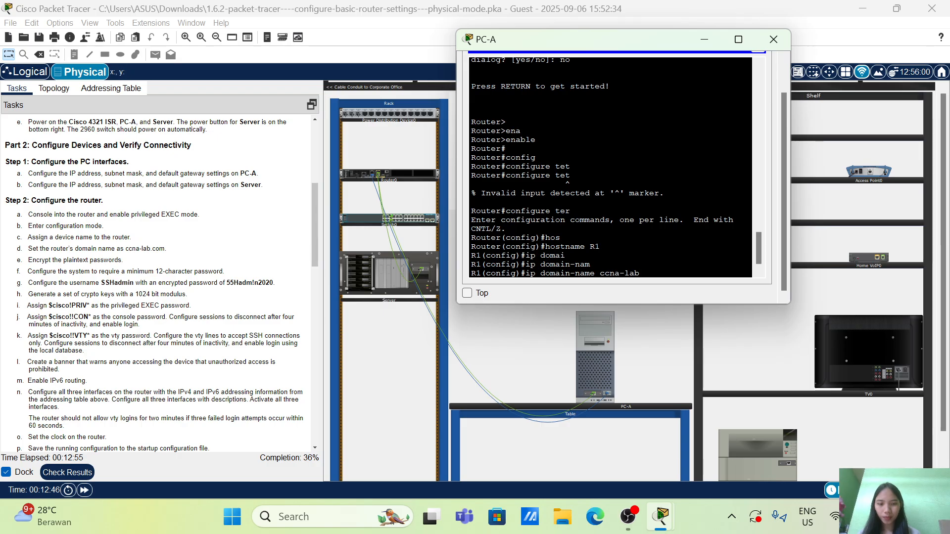
text(.com)
key(Return)
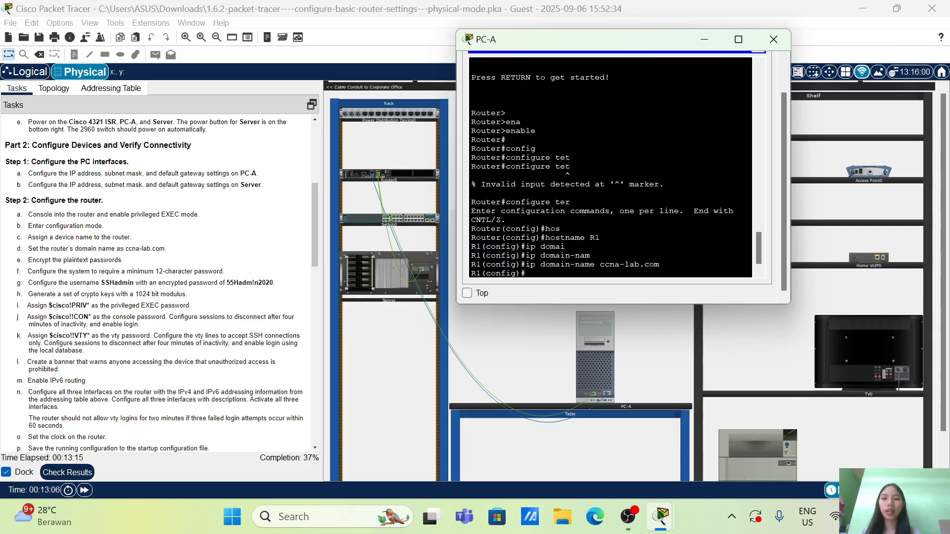
Disable DNS lookup on the router with the no ip domain-lookup command
text(o)
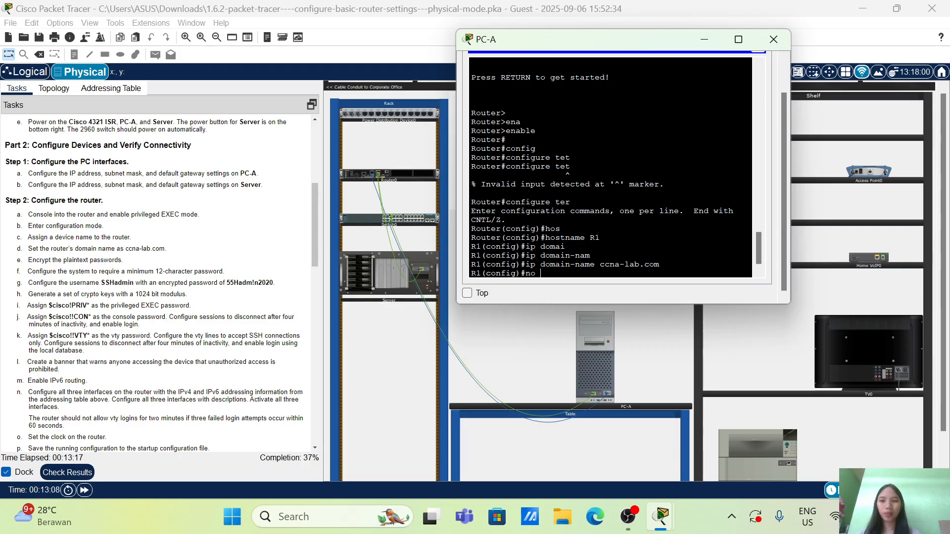
text( ip do)
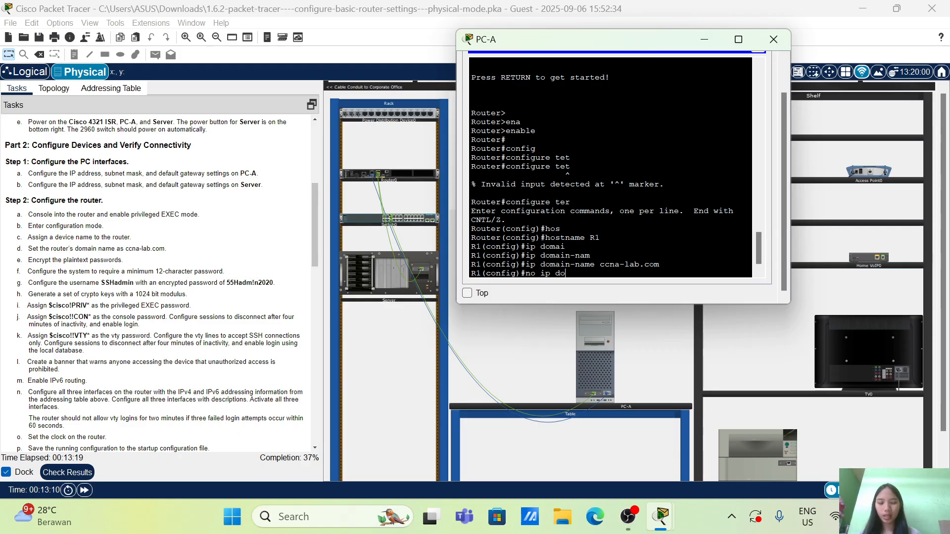
text(main-l)
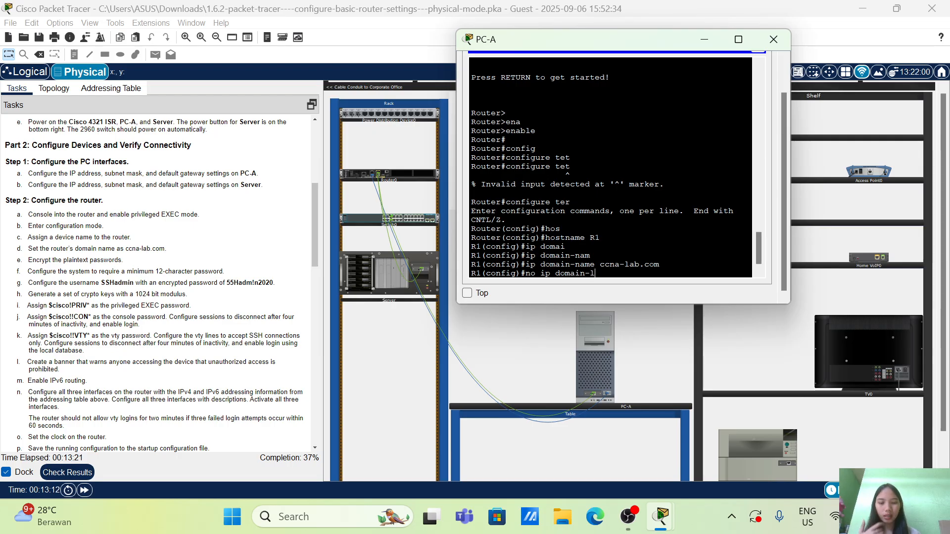
text(oo)
key(Tab)
key(Return)
key(Return)
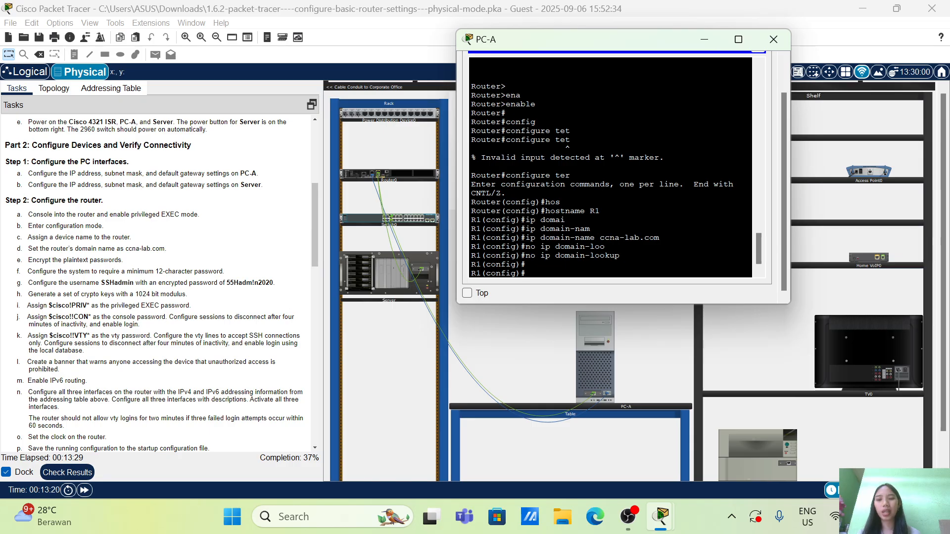
Encrypt the router's plaintext passwords with the service password-encryption command
text(ser)
key(Tab)
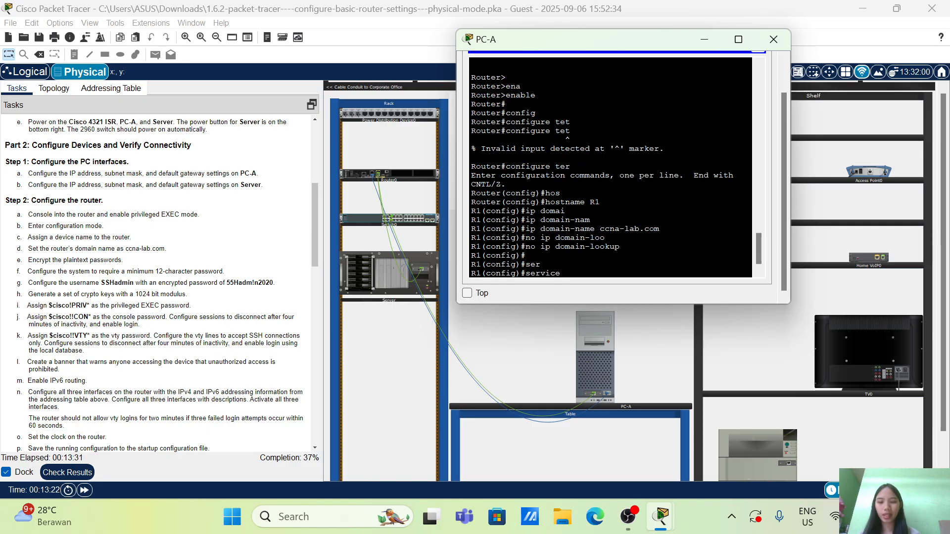
text(pass)
key(Tab)
key(Return)
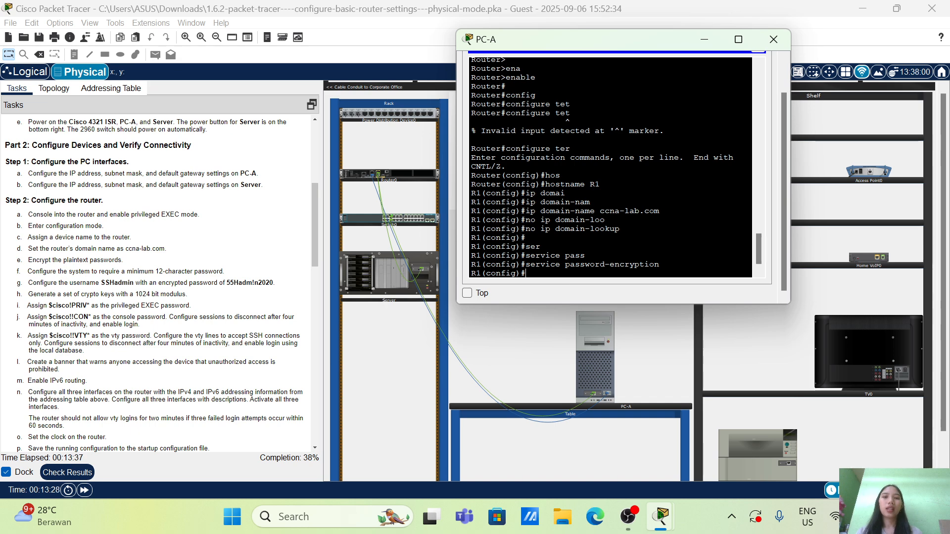
Require a minimum password length of 12 characters on the router with security passwords min-length
scroll(611, 167, up, 5)
scroll(610, 167, down, 5)
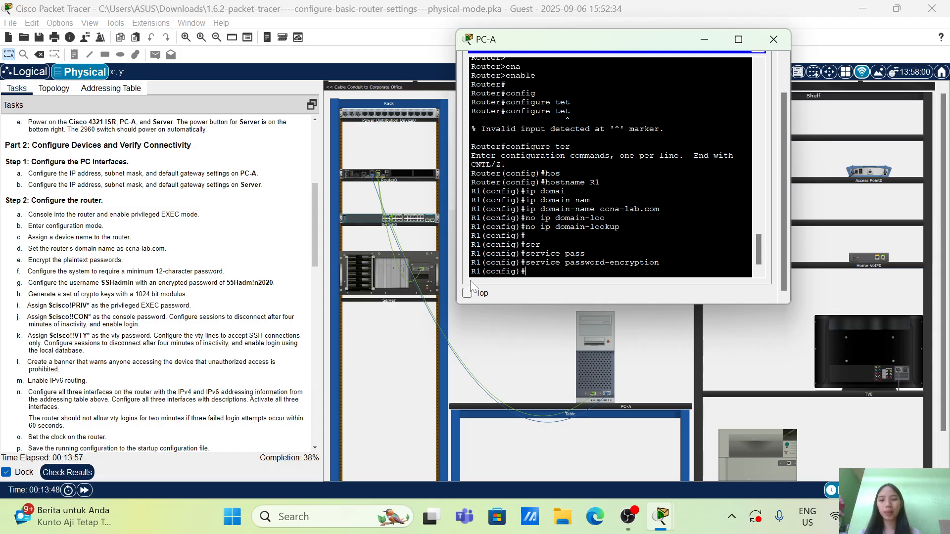
text(s)
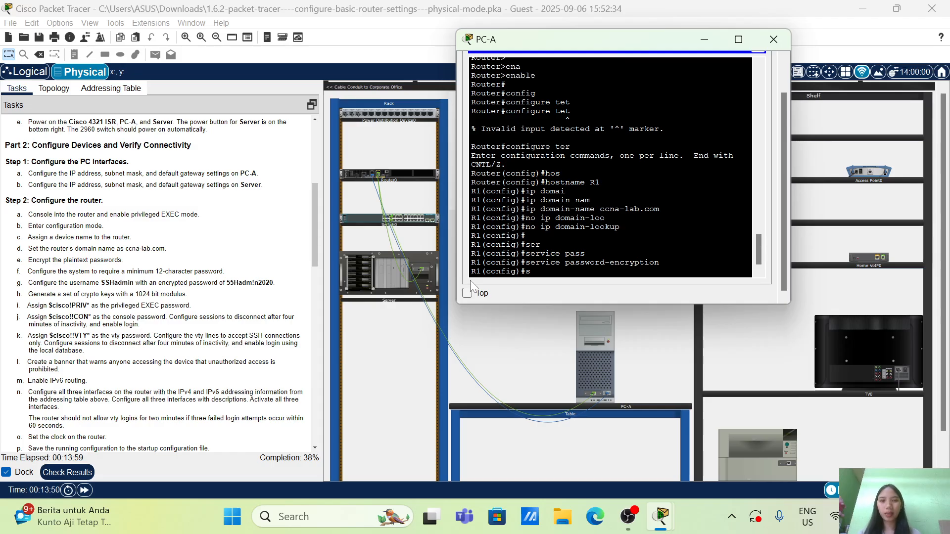
text(ec)
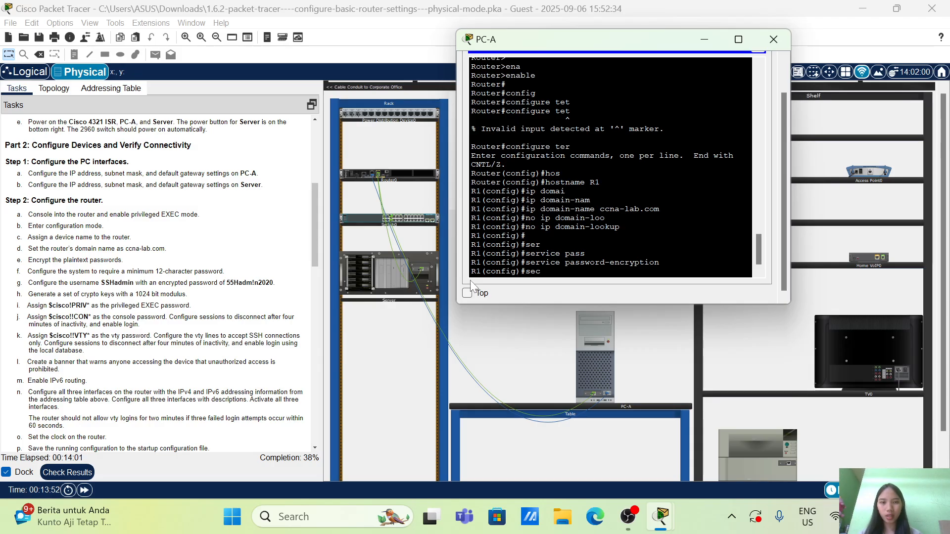
text(urity)
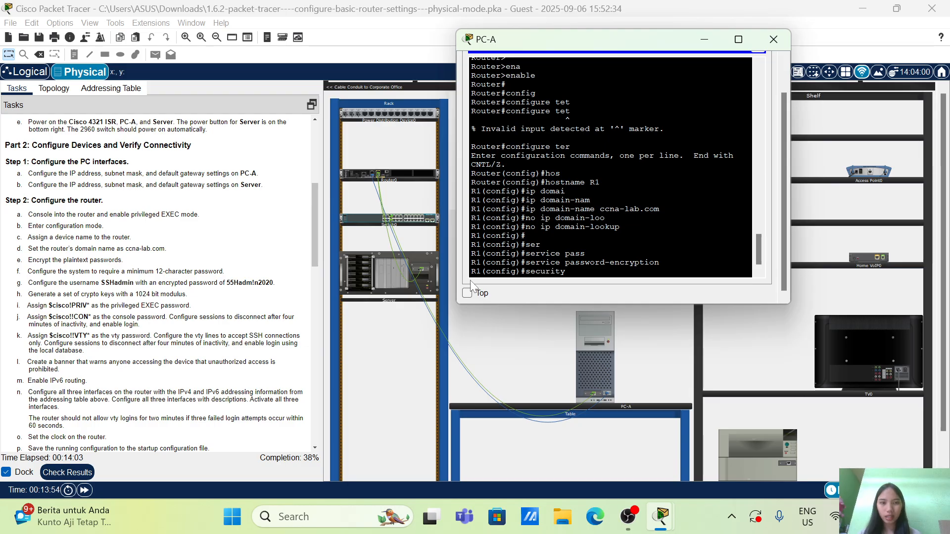
text( pas)
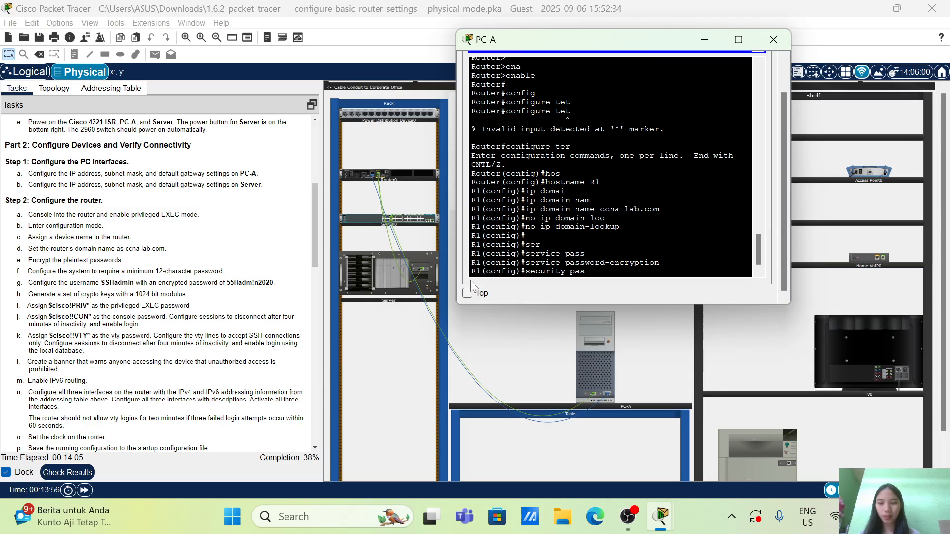
text(s)
key(Tab)
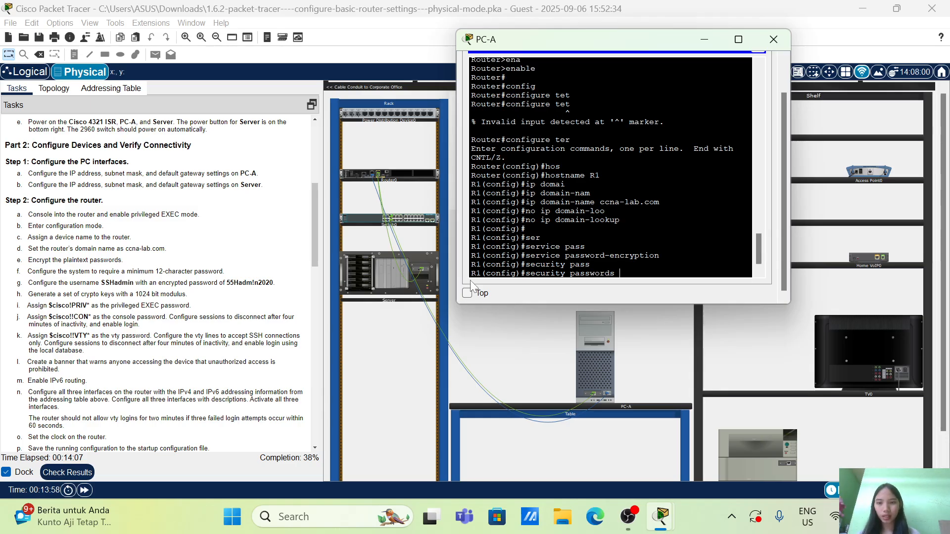
text(min)
key(Tab)
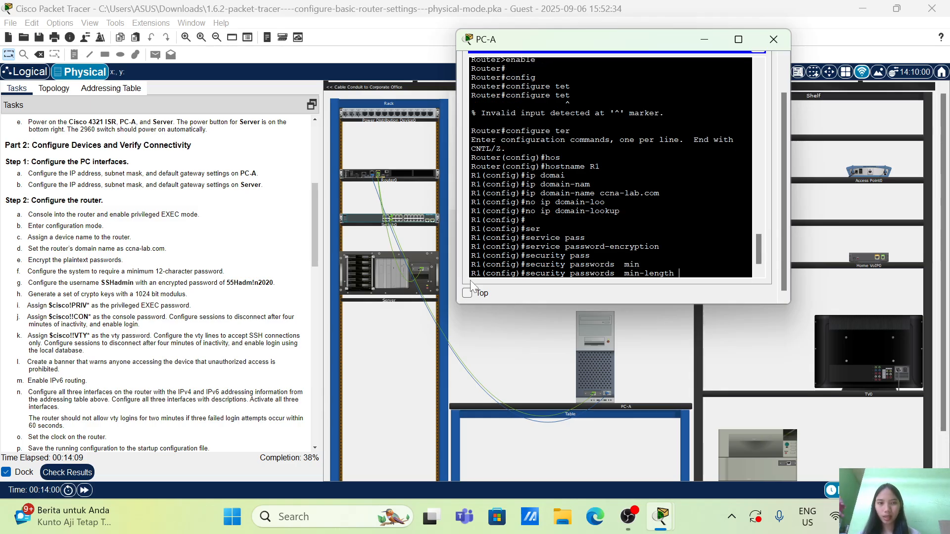
text(12)
key(Return)
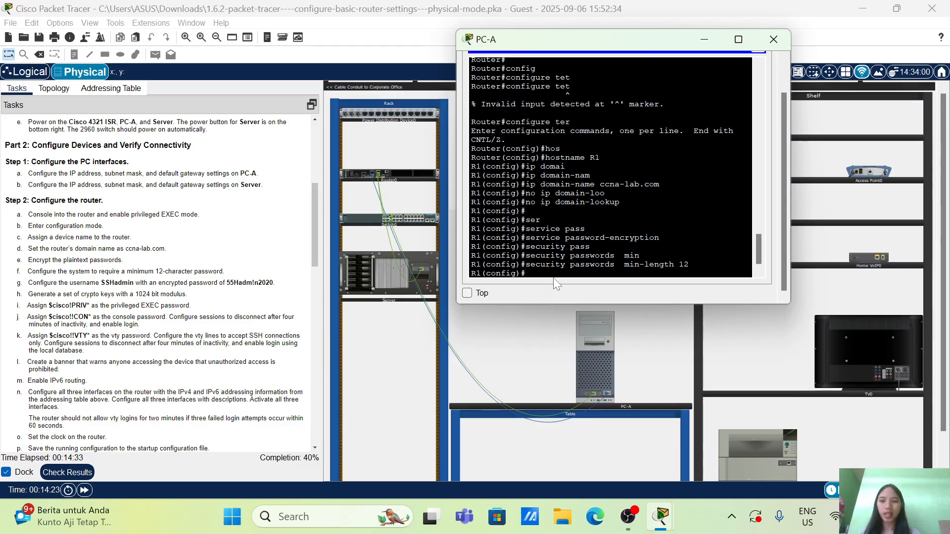
Create the local user SSHadmin on the router with the encrypted secret password given in the task instructions
text(user)
key(Tab)
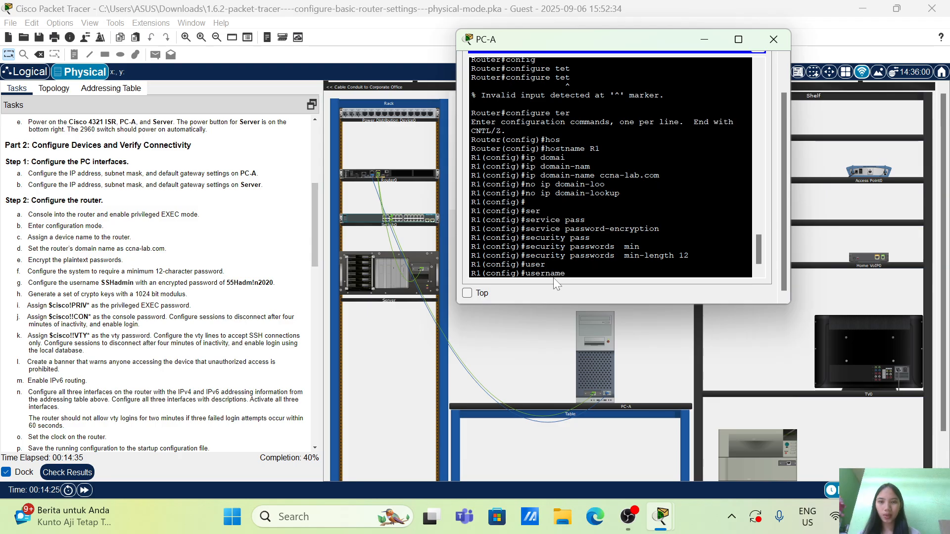
text(SSH)
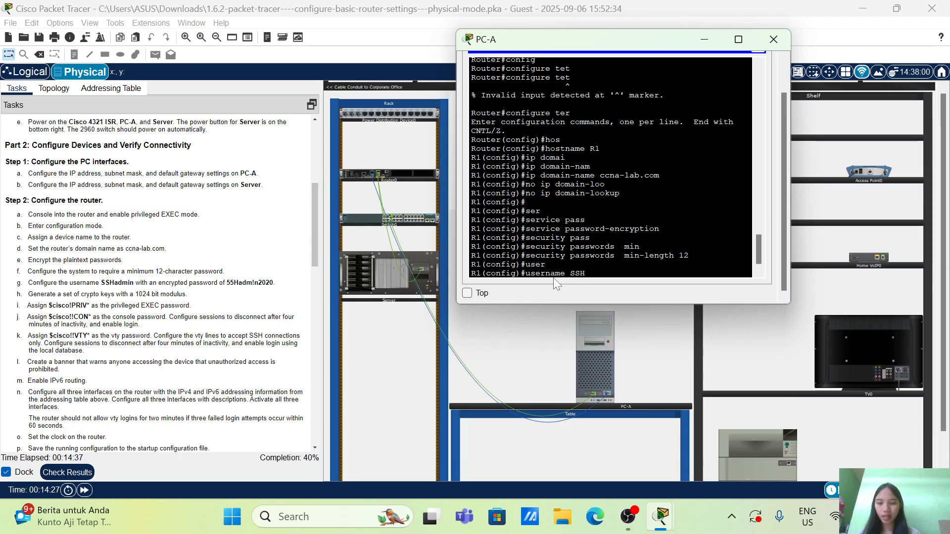
text(admin)
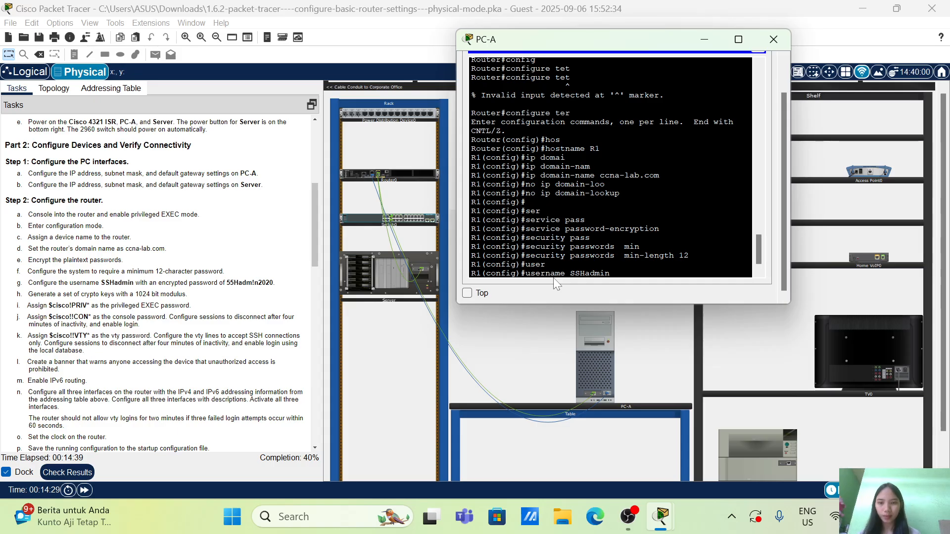
text( sec)
key(Tab)
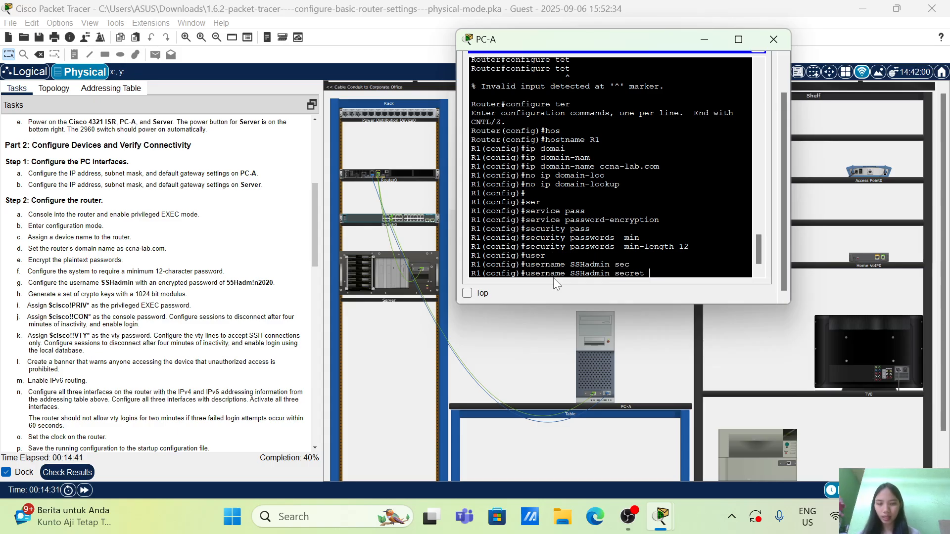
text(55)
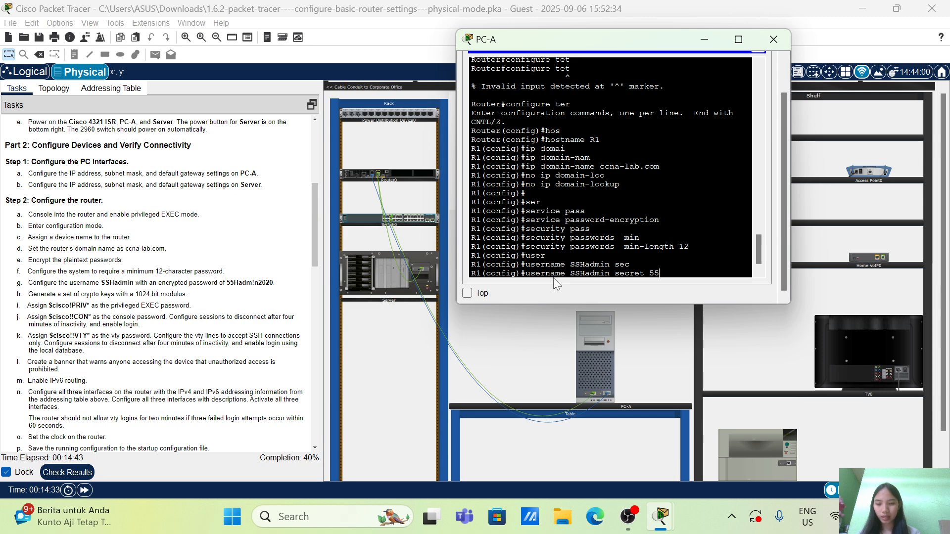
text(Hadm!n)
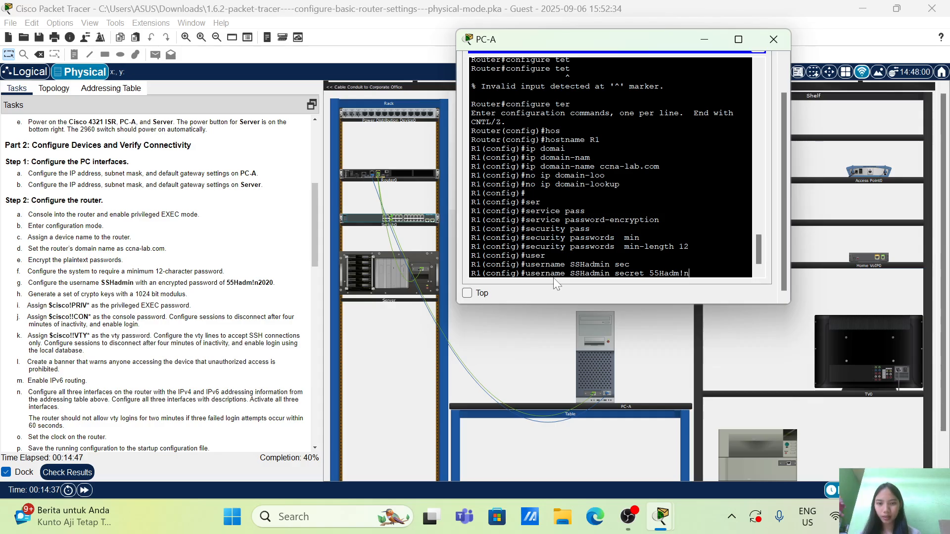
text(2020)
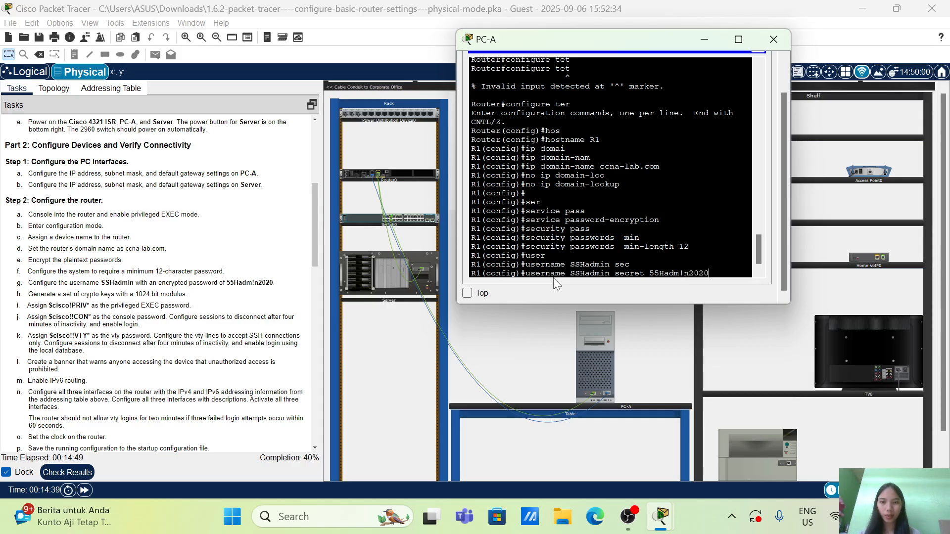
key(Return)
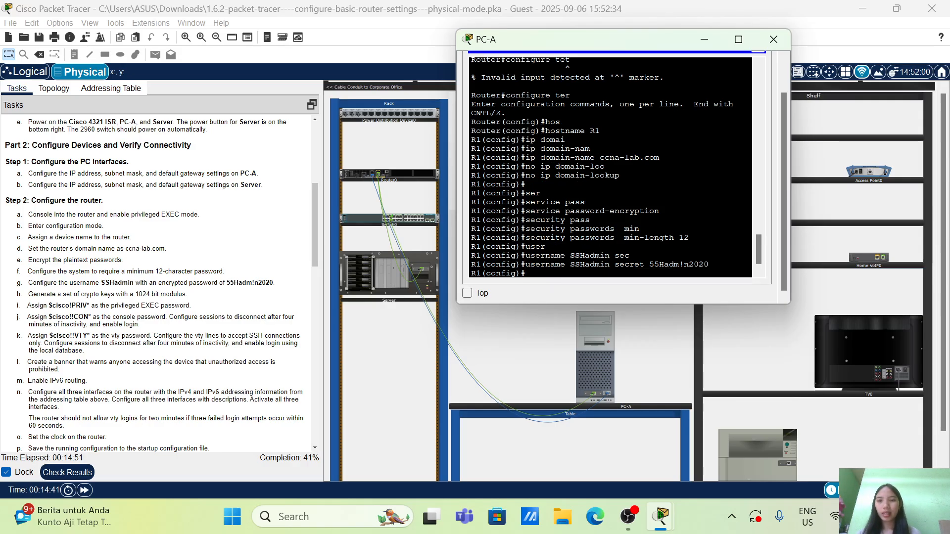
Generate general-purpose RSA crypto keys on the router with a 1024-bit modulus
scroll(153, 294, down, 1)
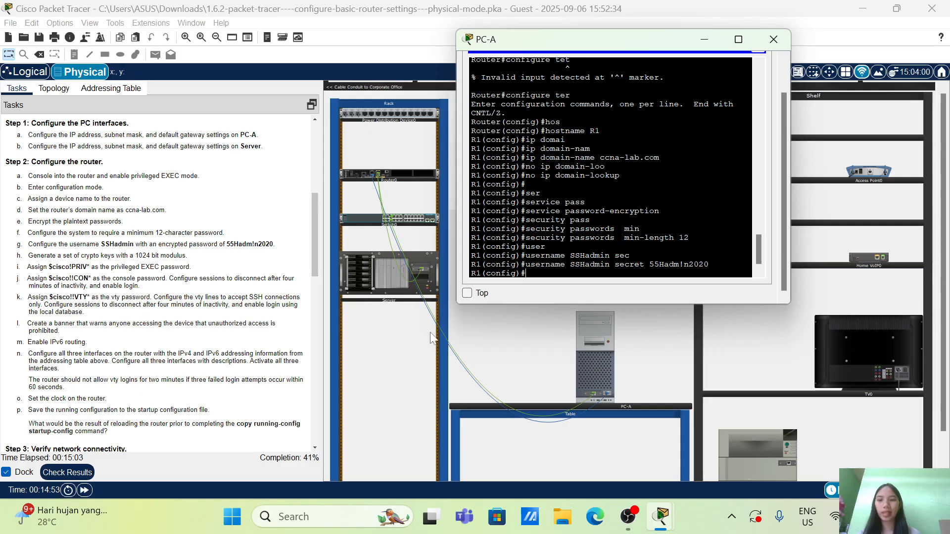
text(cr)
key(Tab)
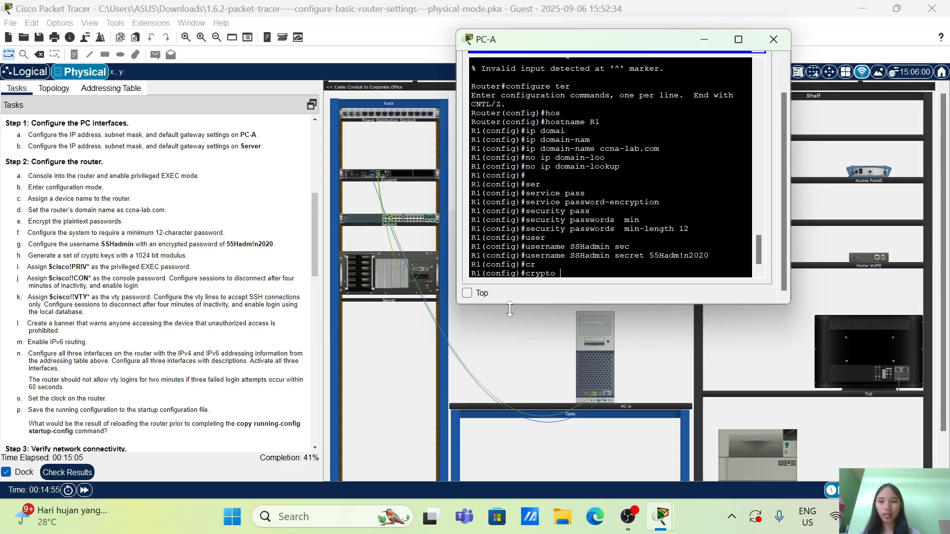
text(ke)
key(Tab)
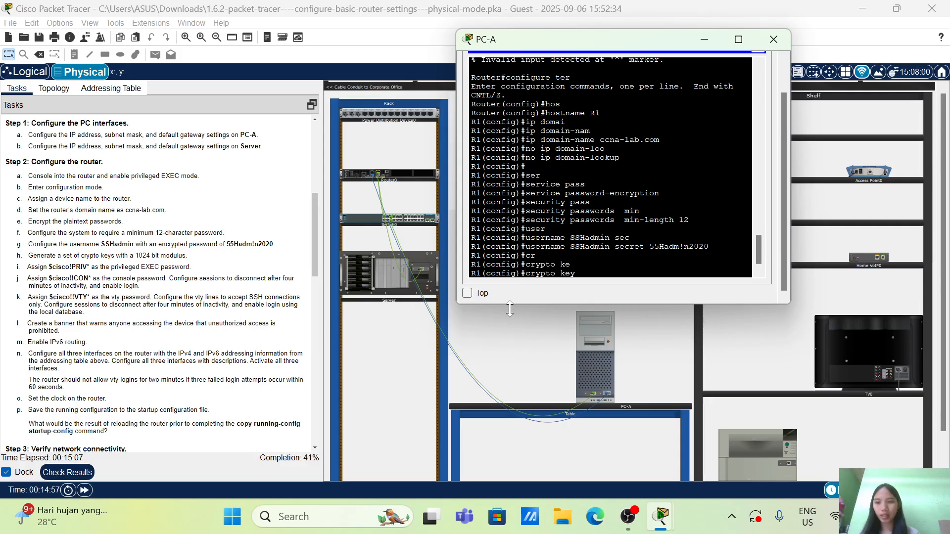
text(gene)
key(Tab)
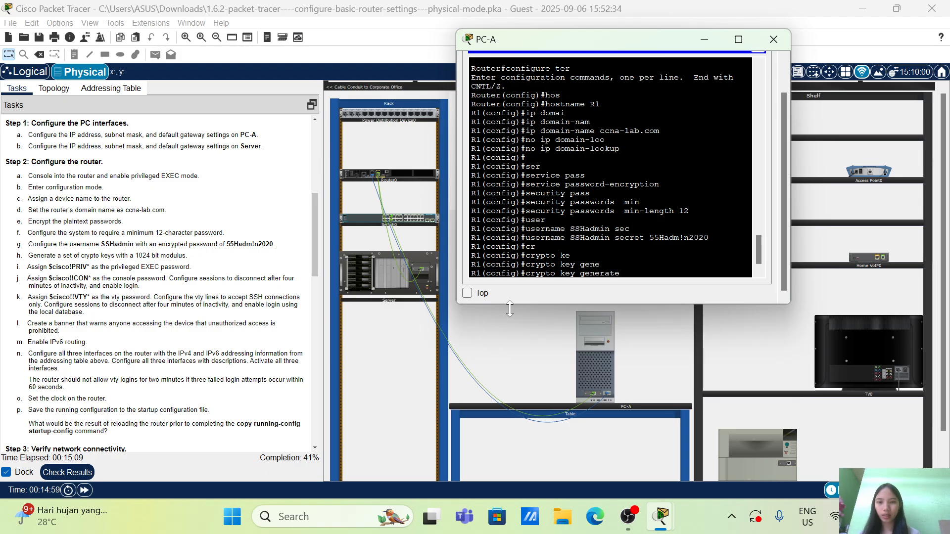
text(rs)
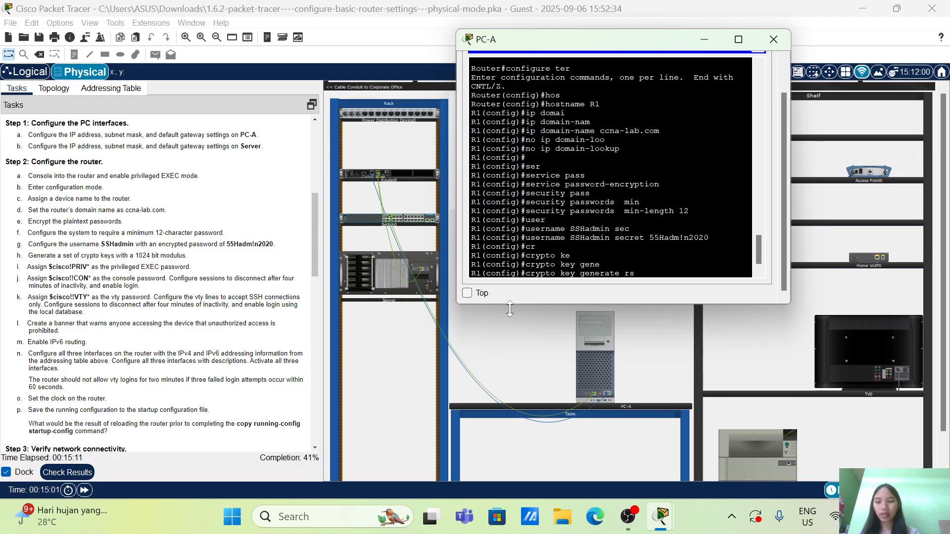
key(Tab)
text(gene)
key(Tab)
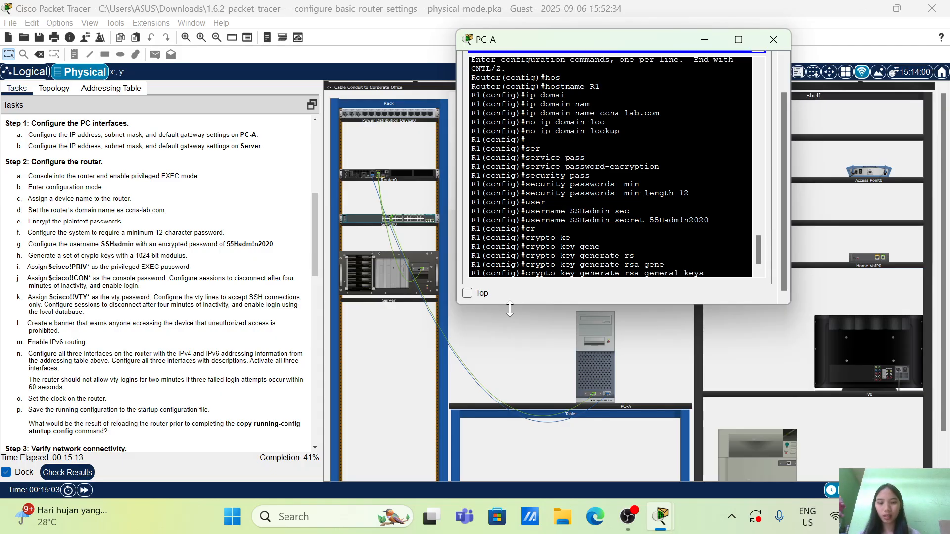
text(ke)
key(Tab)
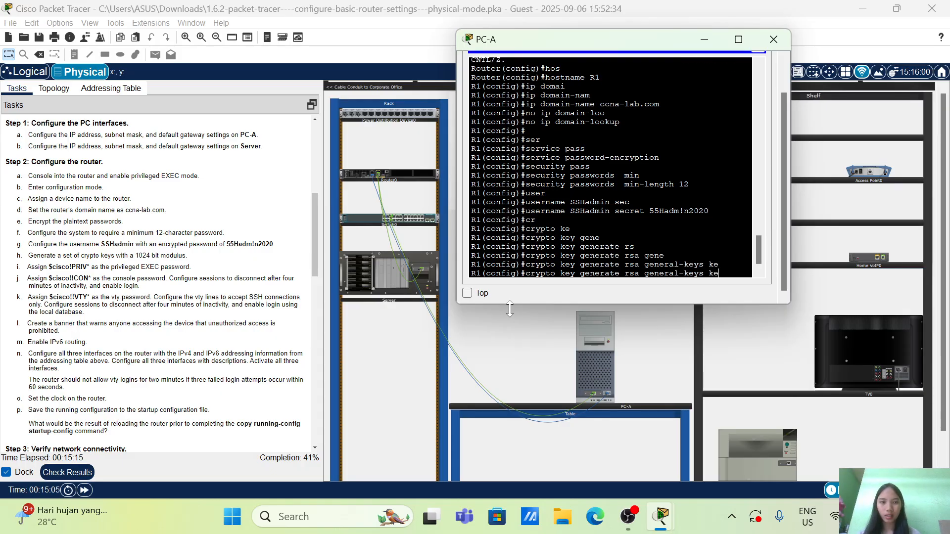
text(m)
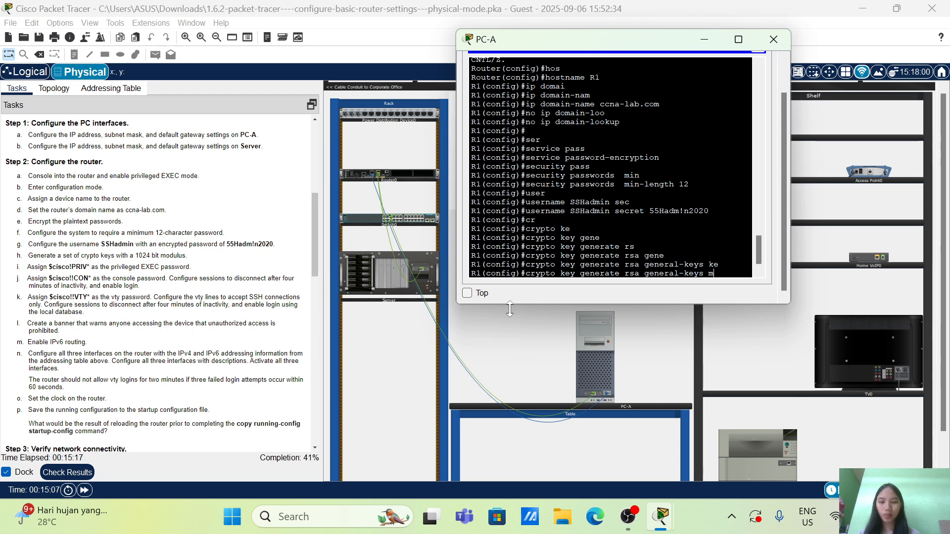
text(od)
key(Tab)
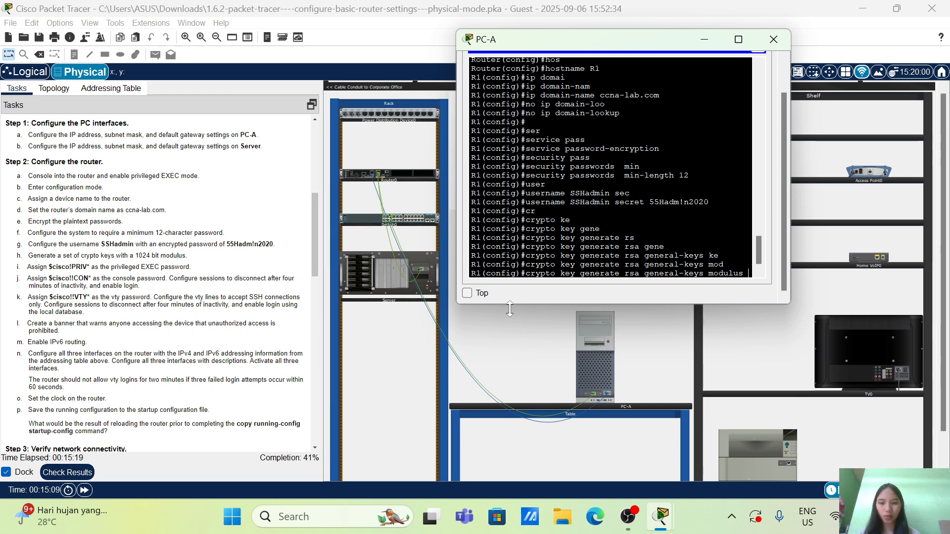
text(10254)
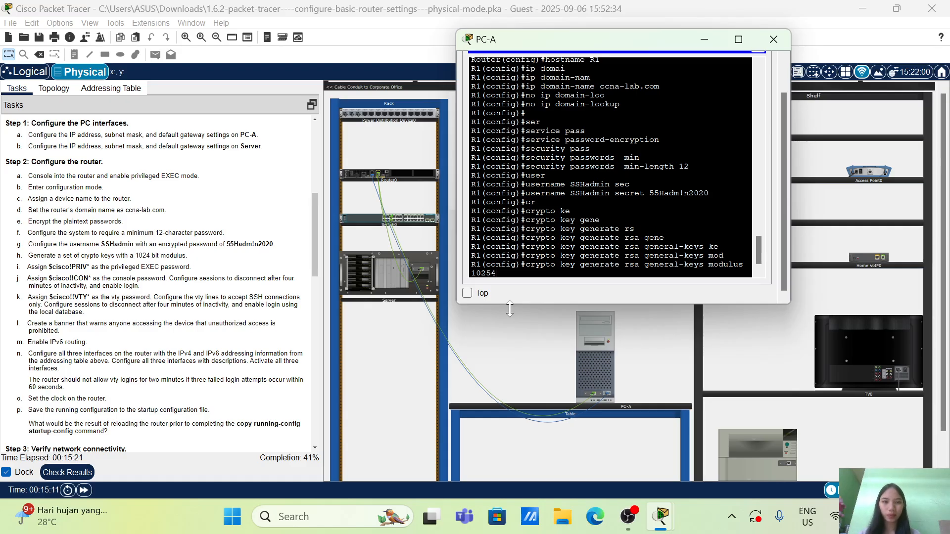
key(BackSpace)
text(4)
key(Return)
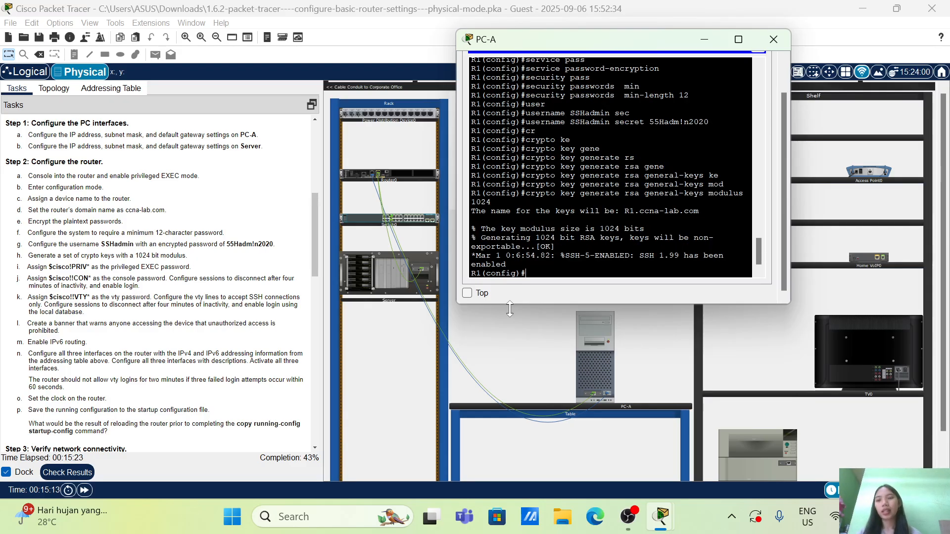
Assign the privileged EXEC password from the task instructions to the router with the enable secret command
scroll(185, 255, down, 1)
scroll(185, 256, down, 1)
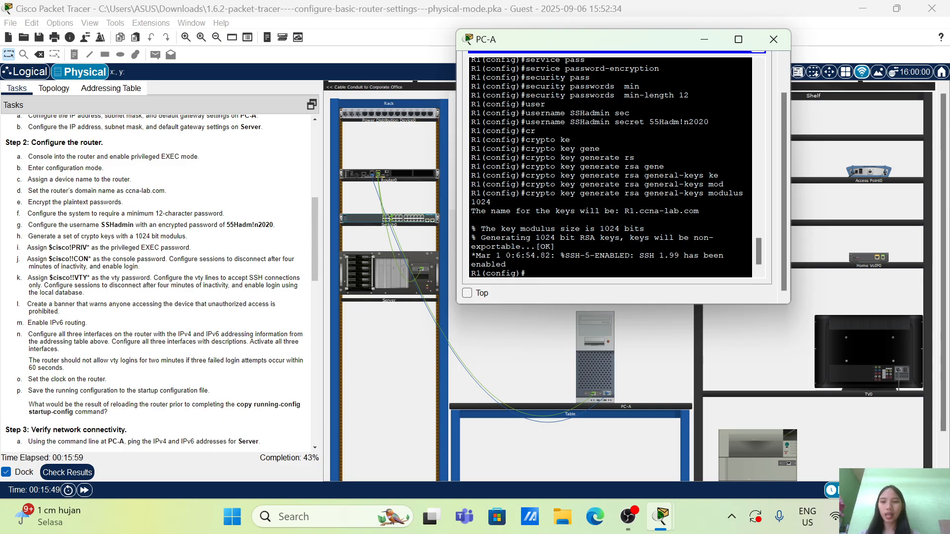
text(ena)
key(Tab)
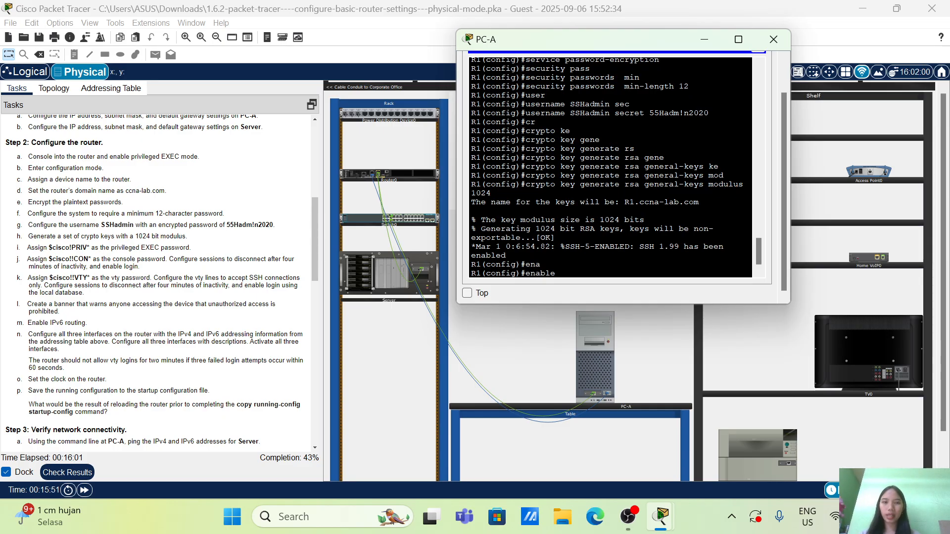
text(se)
key(Tab)
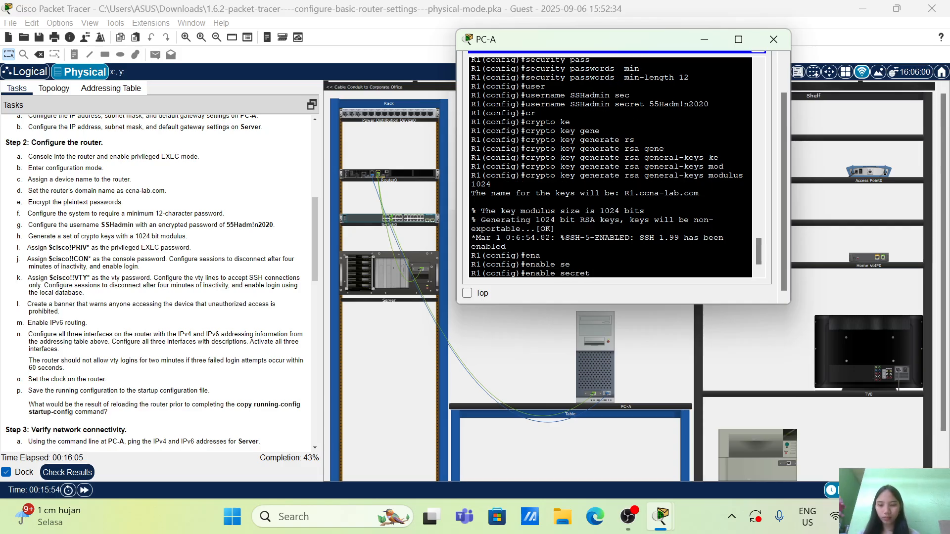
text($cisco)
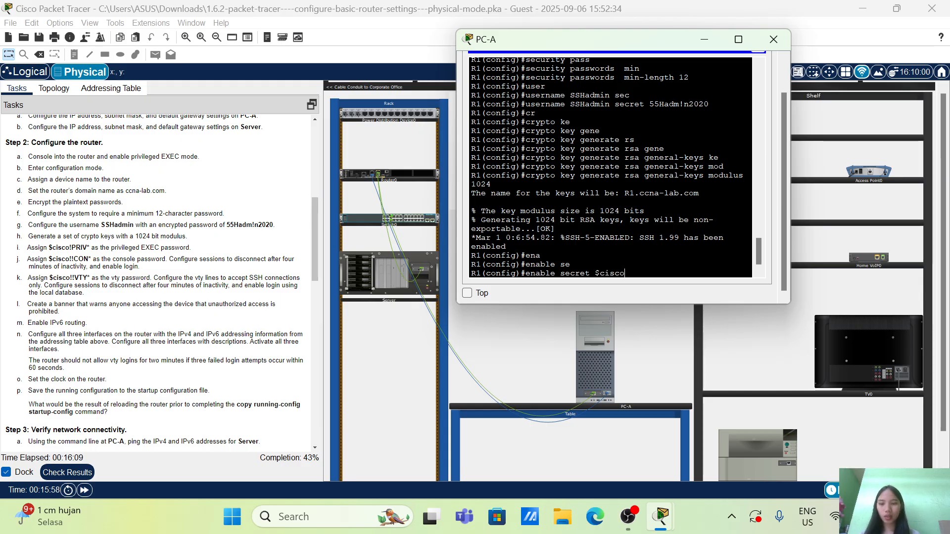
text(!PR)
text(I)
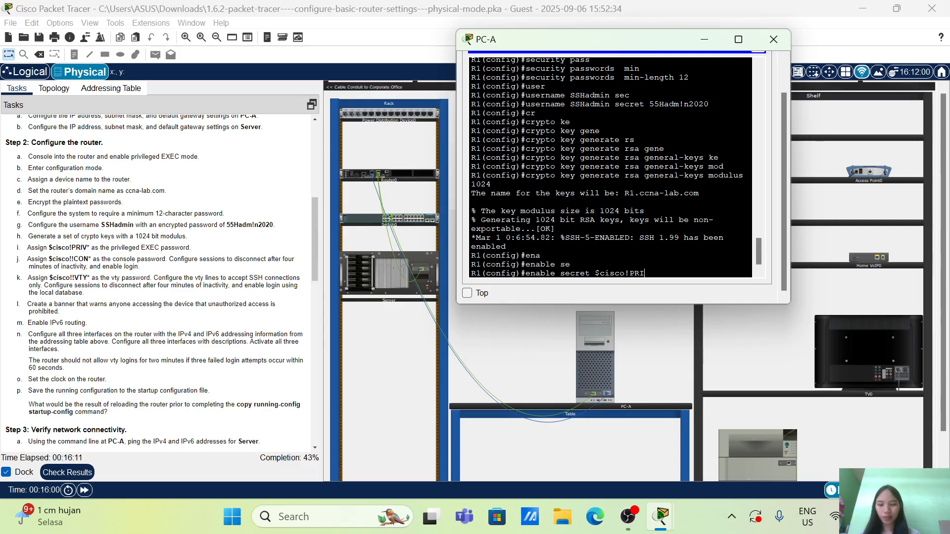
text(V*)
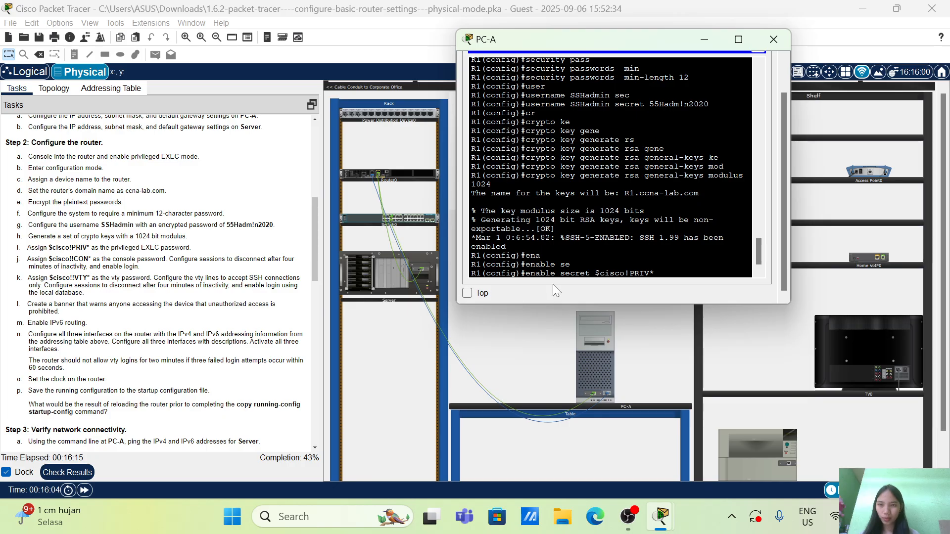
key(Return)
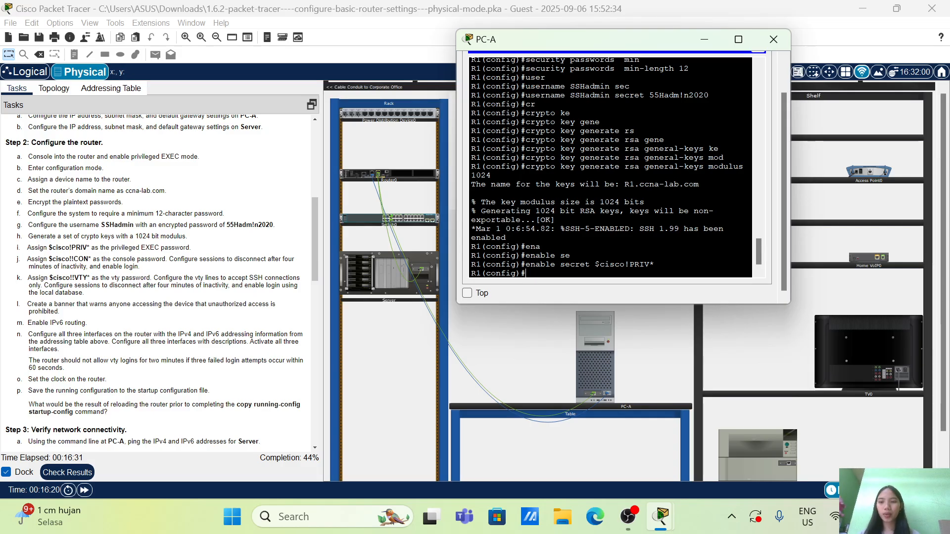
Enter line console 0 configuration and assign the console password given in the task instructions
text(lin)
key(Tab)
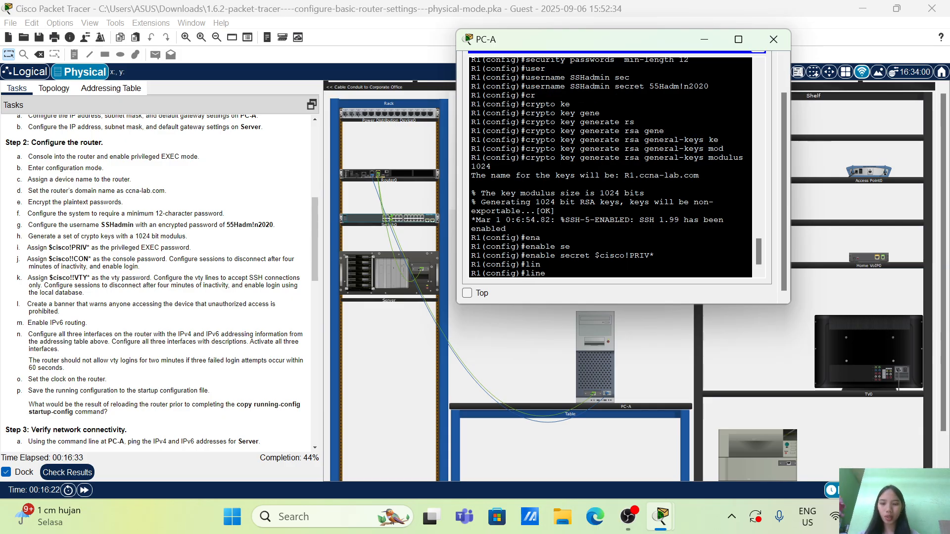
text(cons)
key(Tab)
text(0)
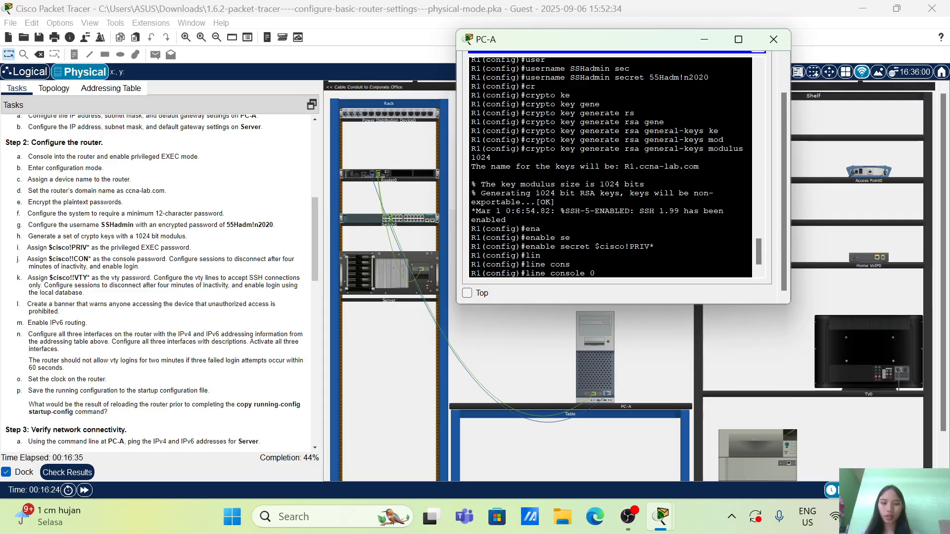
key(Return)
text(pa)
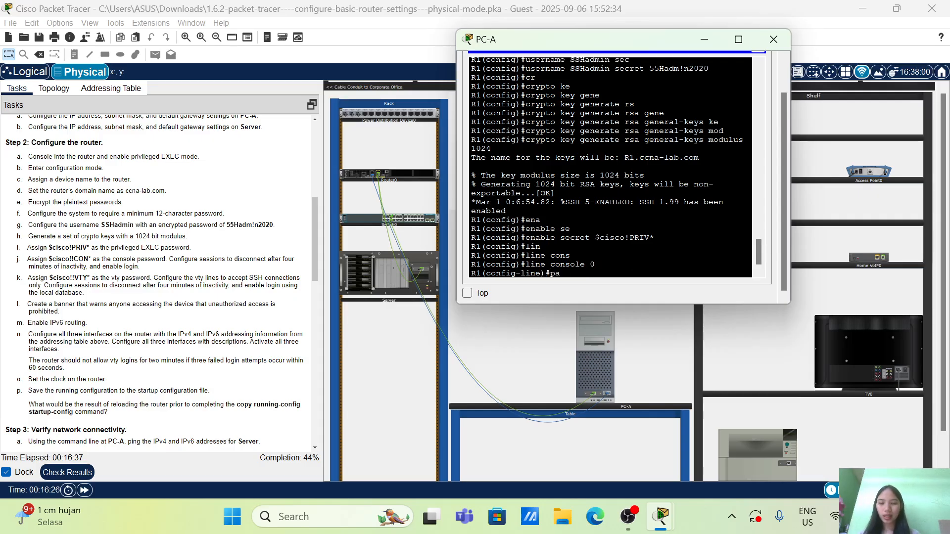
text(ss)
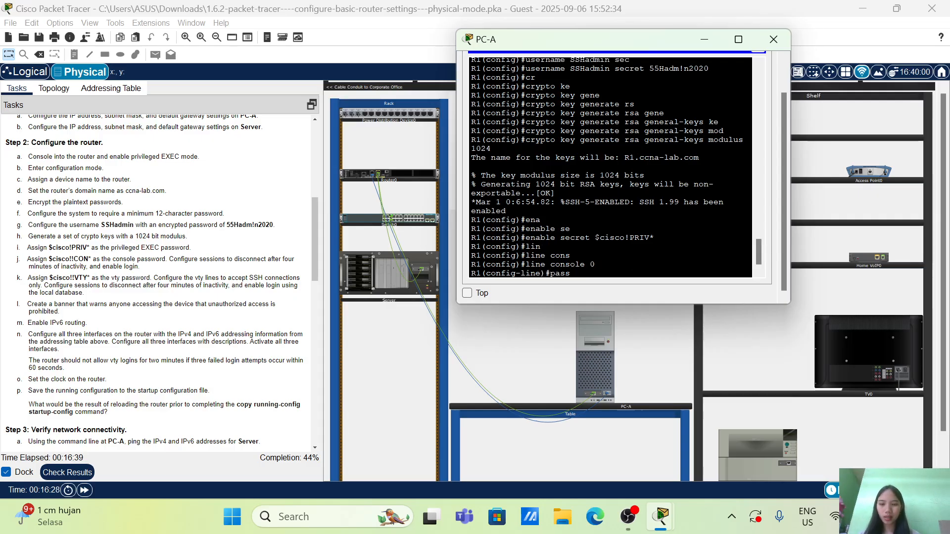
text( $)
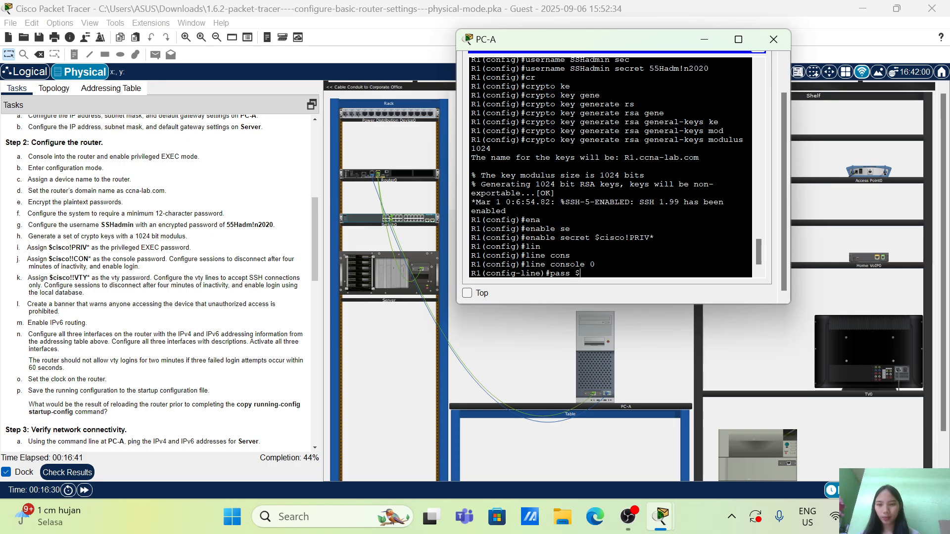
text(cisco)
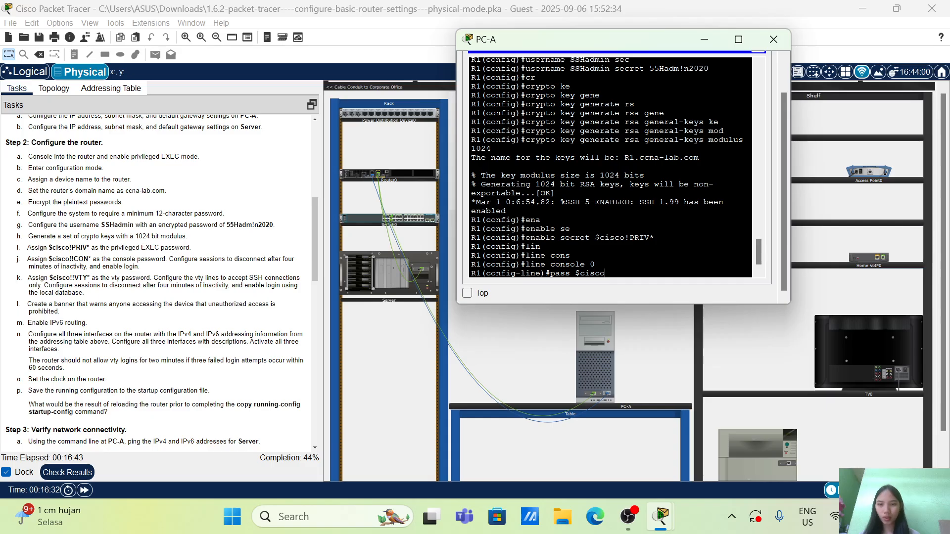
text(!!CON*)
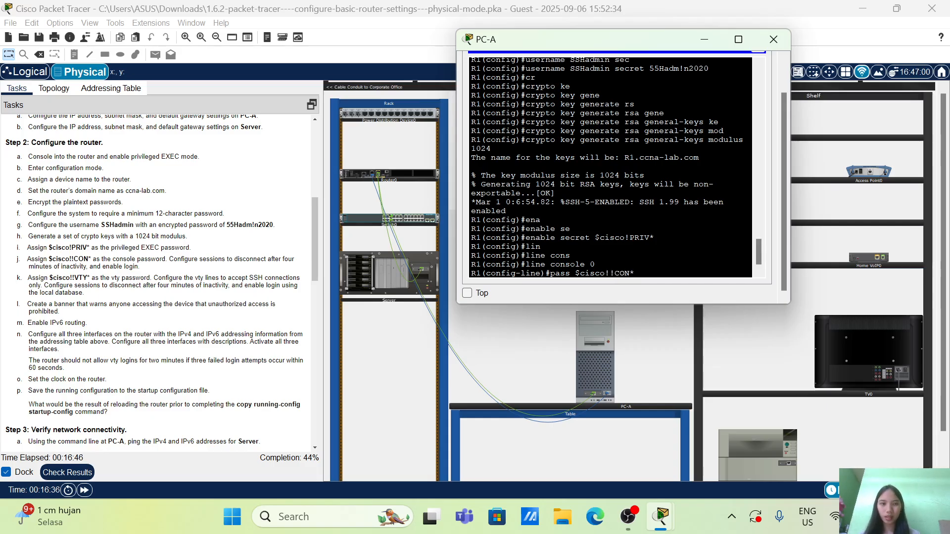
key(Return)
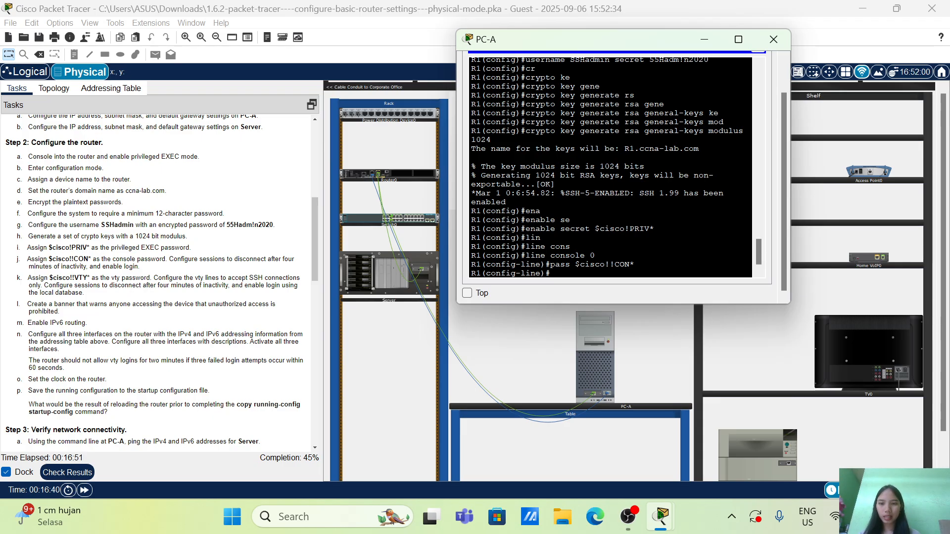
Set the console line's exec-timeout to 4 minutes 0 seconds and enable login on it
text(exe)
key(Tab)
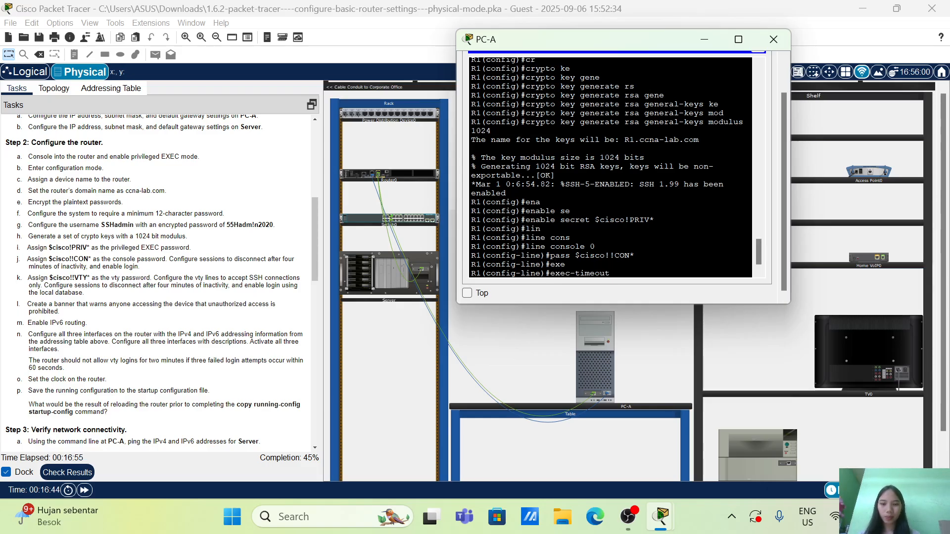
text(4 0)
key(Return)
key(Return)
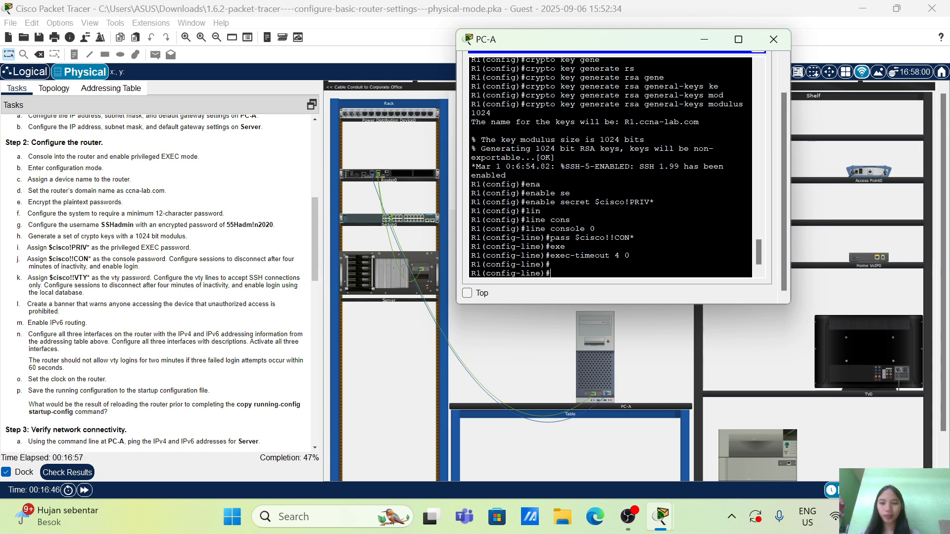
text(login)
key(Return)
key(Return)
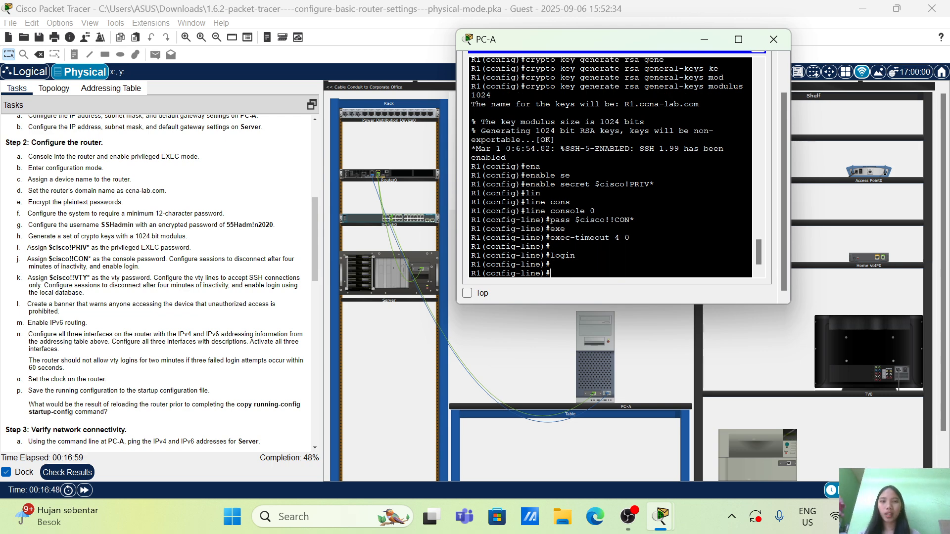
Exit the console line configuration and enter configuration of vty lines 0 to 4
scroll(159, 282, down, 3)
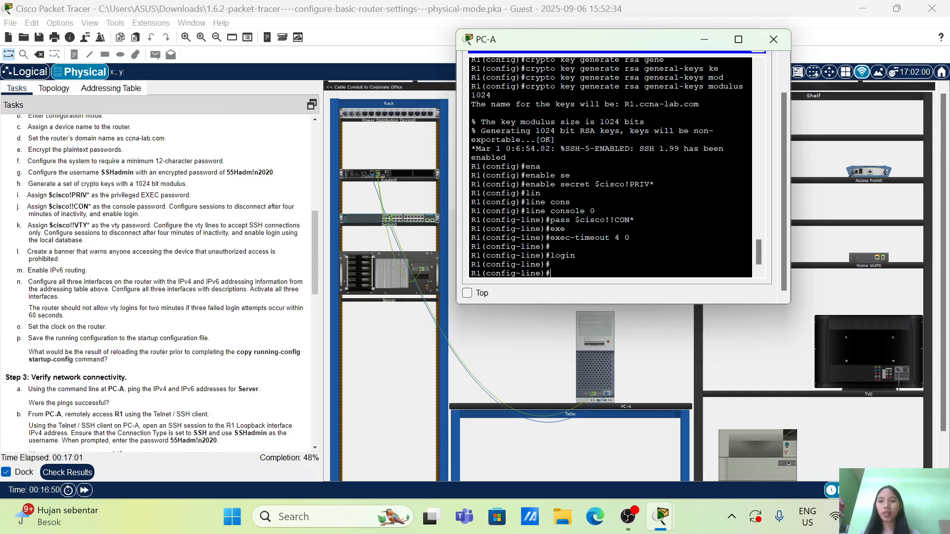
scroll(158, 281, up, 1)
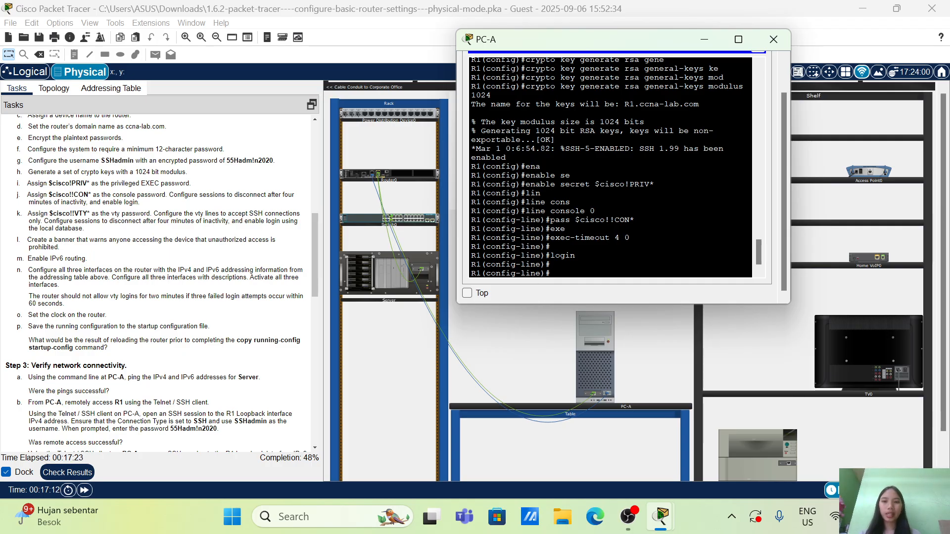
text(xi)
key(Tab)
key(Return)
key(Return)
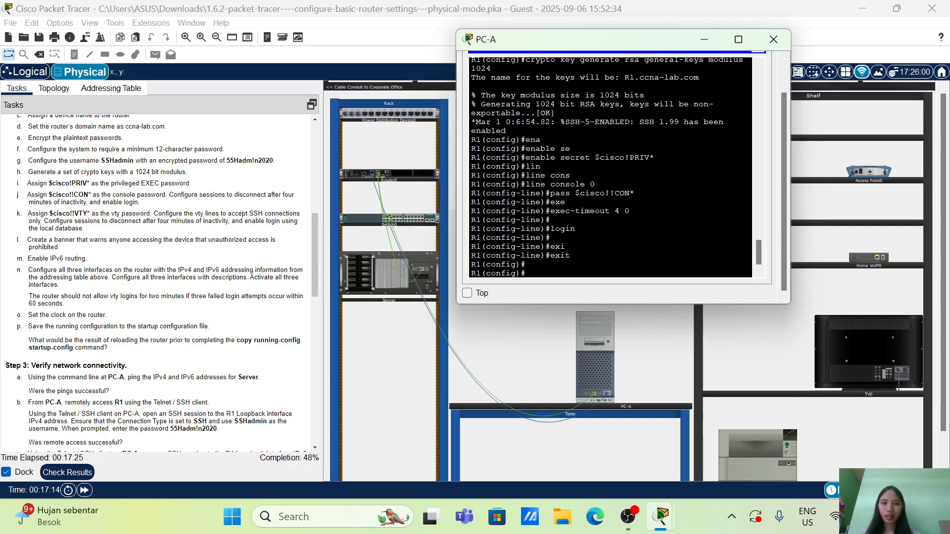
text(l)
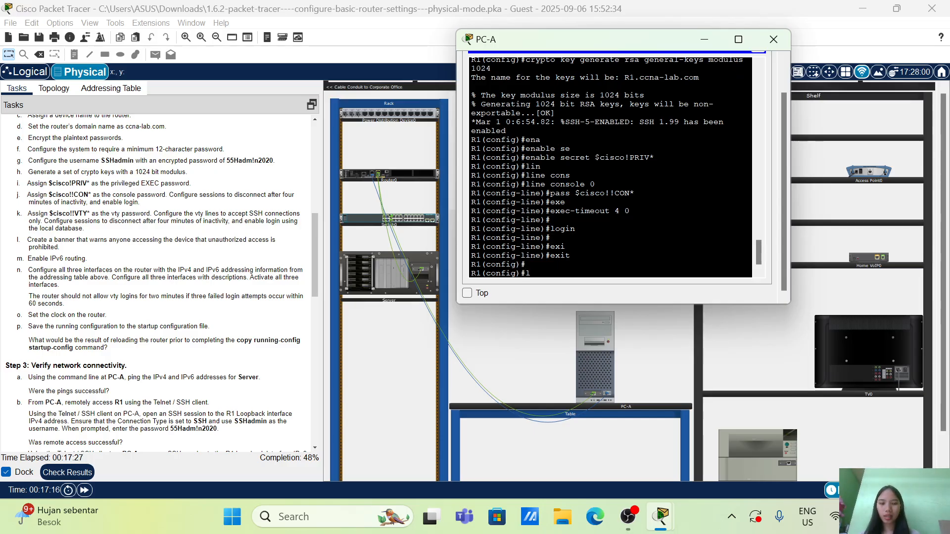
text(in)
key(Tab)
text(vt)
key(Tab)
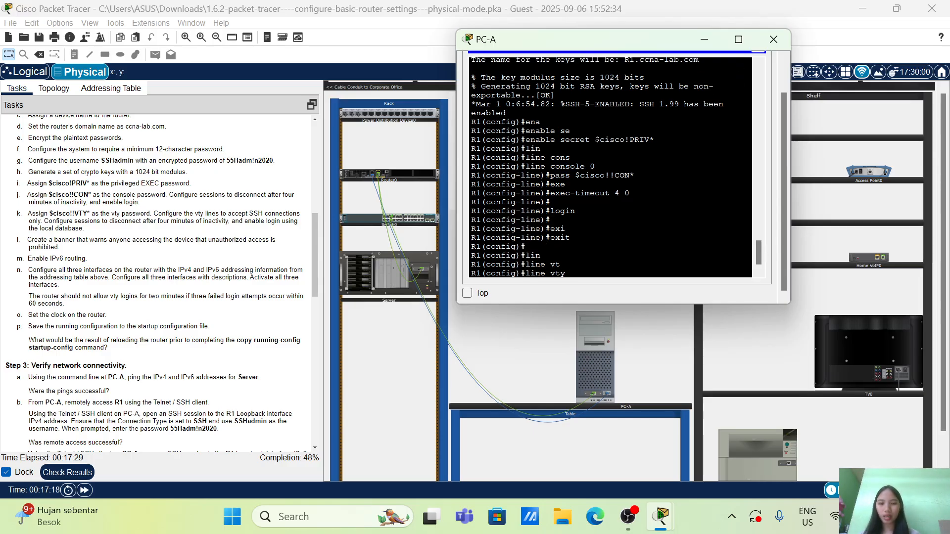
text(0 4)
key(Return)
Assign the vty password given in the task instructions to the vty lines
text(pass)
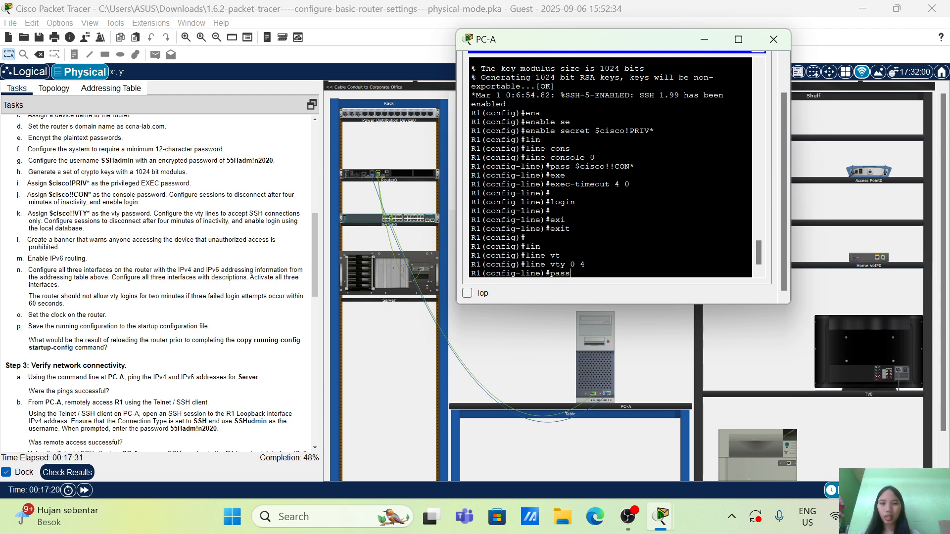
text( $)
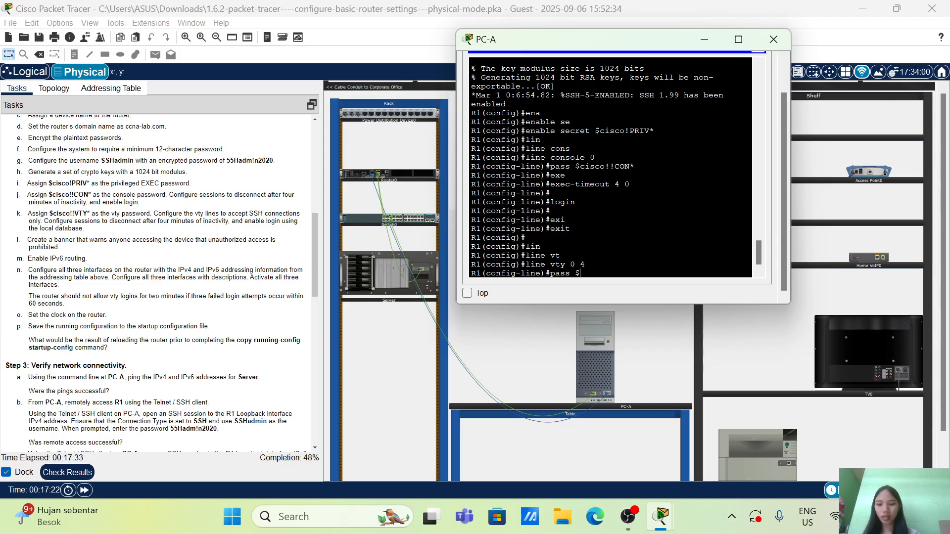
text(cisco)
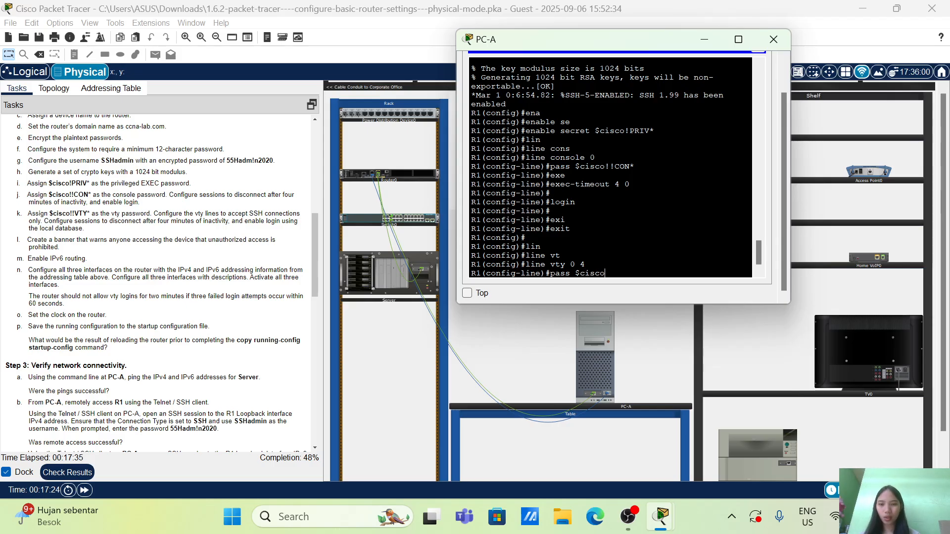
text(!!VTY*)
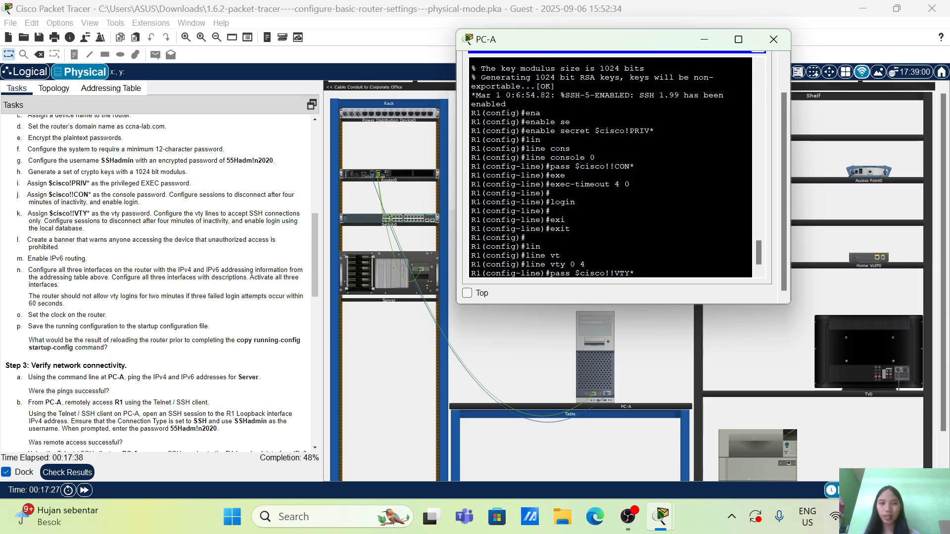
key(Return)
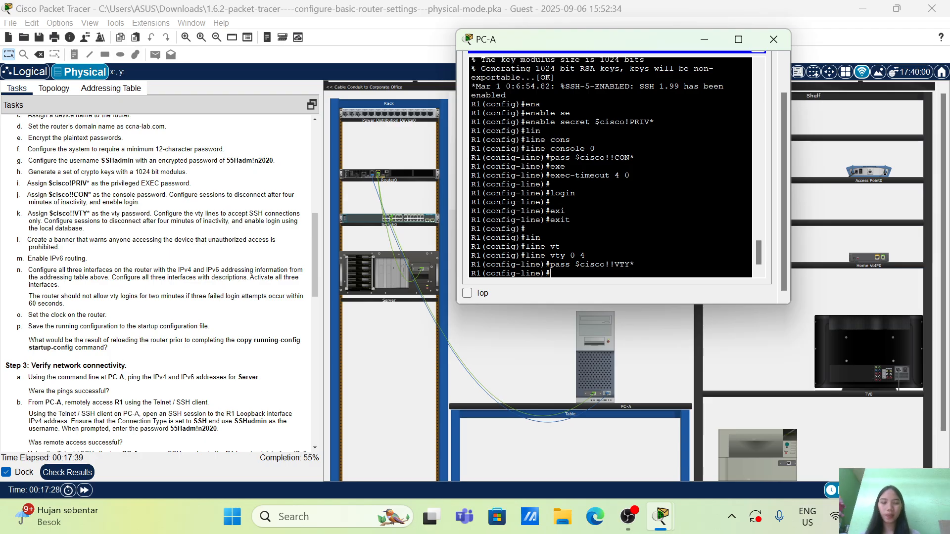
Set the exec-timeout of the vty lines to 4 minutes 0 seconds
text(exe)
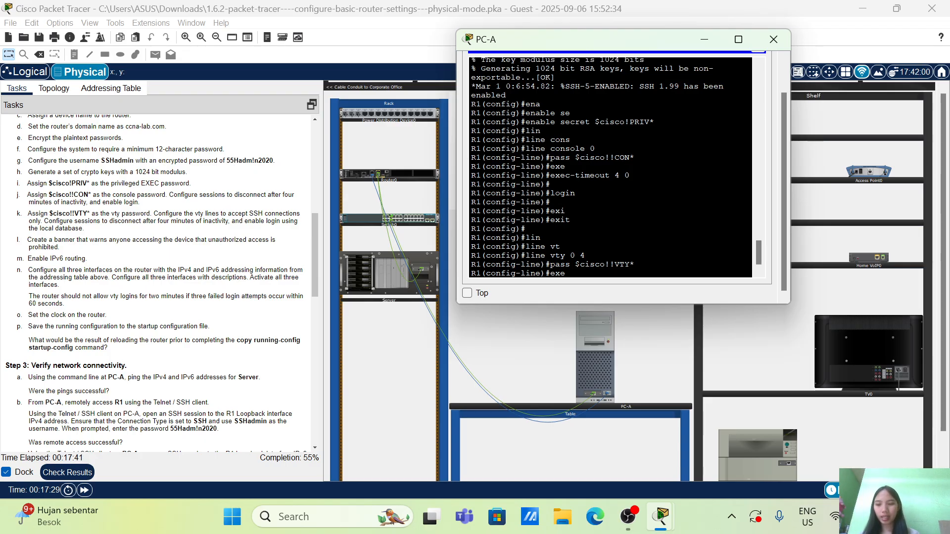
key(Tab)
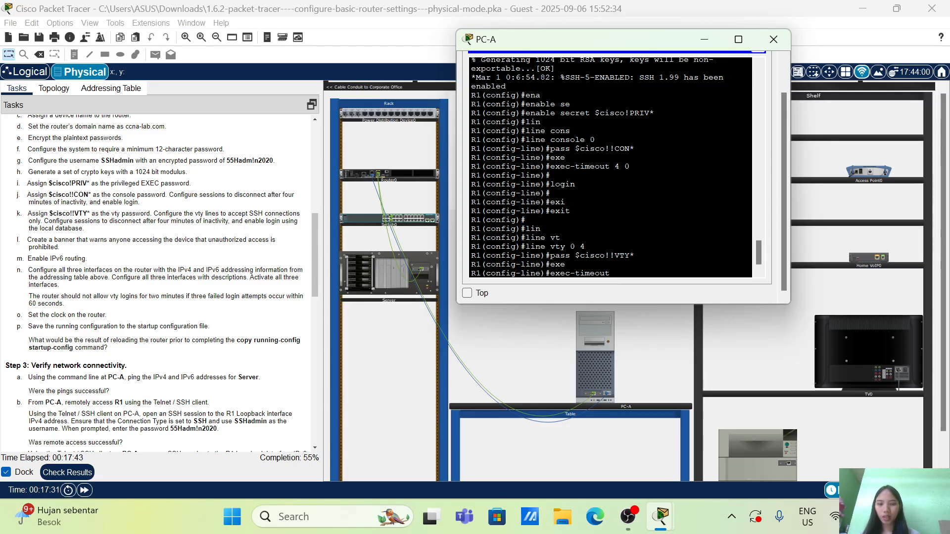
text(4 0)
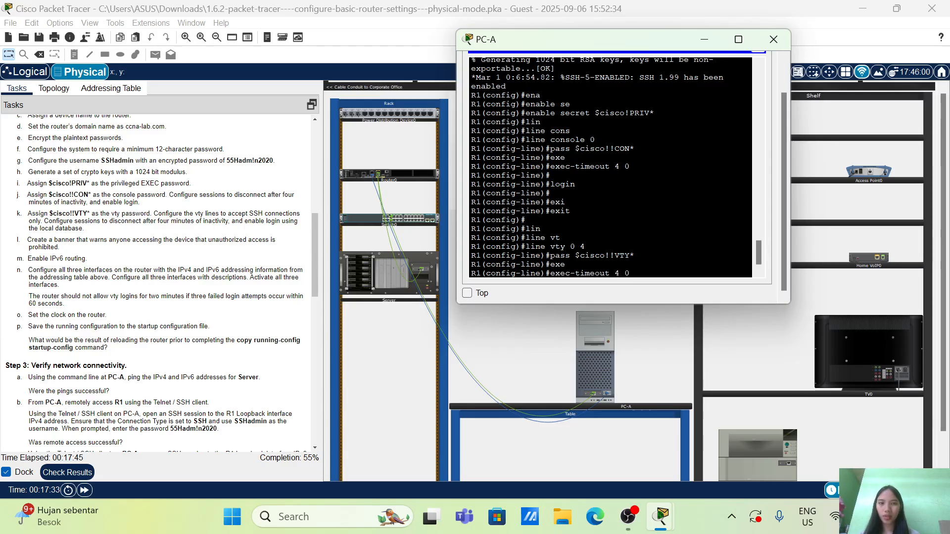
key(Return)
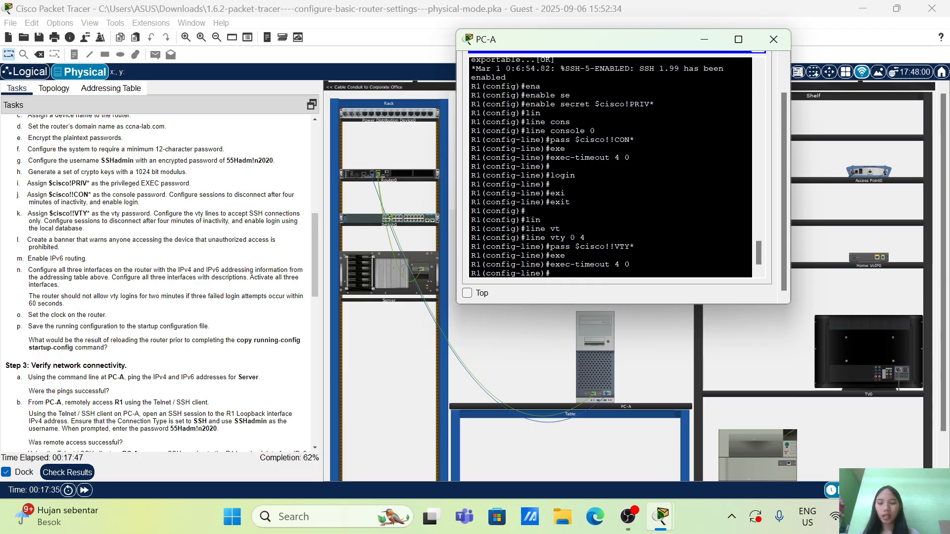
Restrict the vty lines to SSH connections with transport input ssh
text(tran)
key(Tab)
text(in)
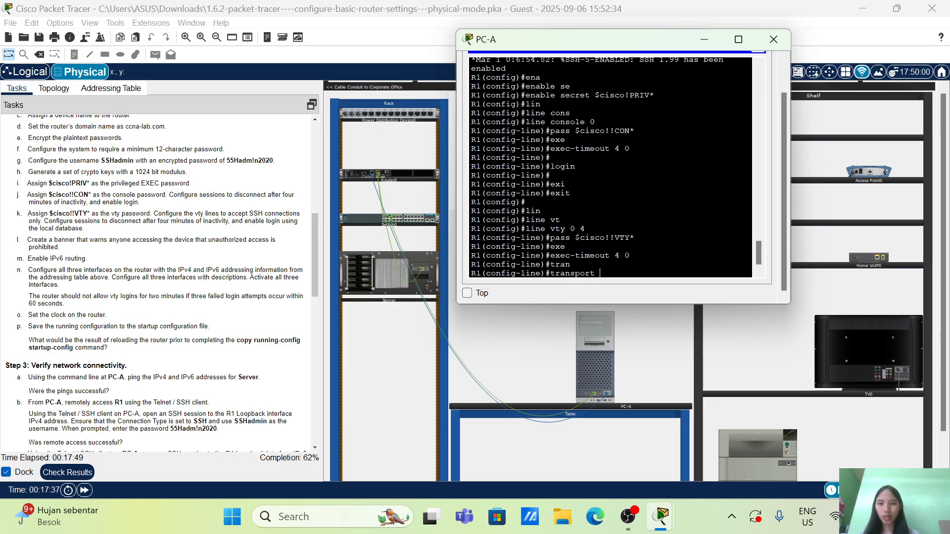
text(p)
key(Tab)
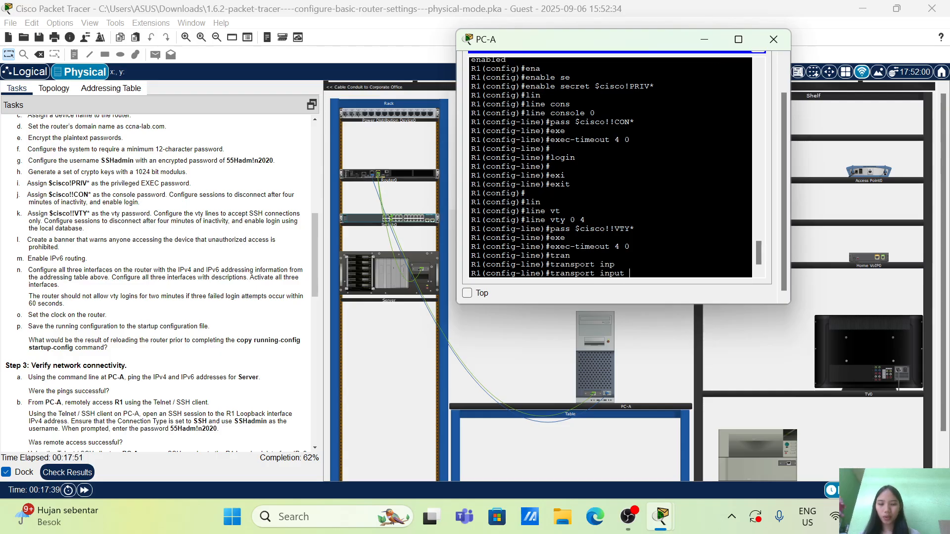
text(ssh)
key(Return)
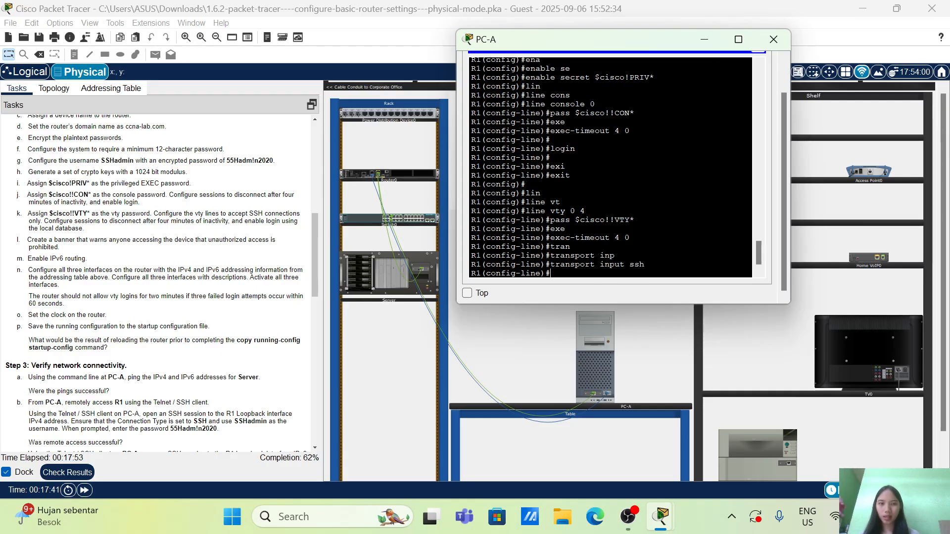
Enable login on the vty lines using the local user database
text(log)
key(Tab)
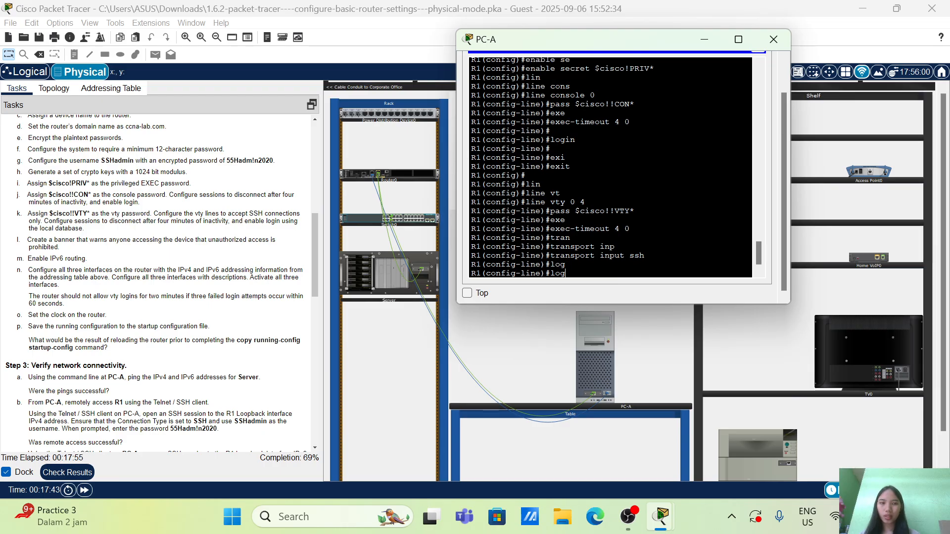
text(i)
key(Tab)
text(l)
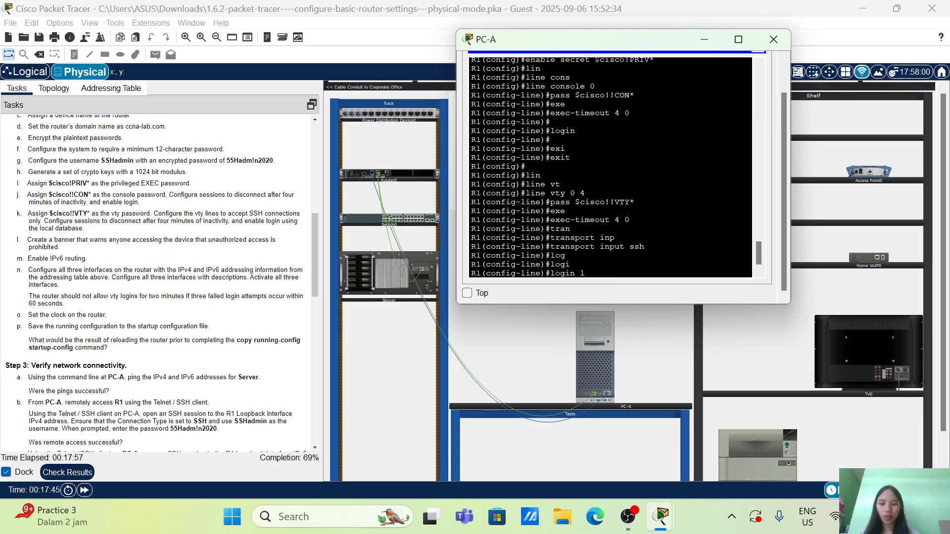
text(oca)
key(Tab)
key(Return)
key(Return)
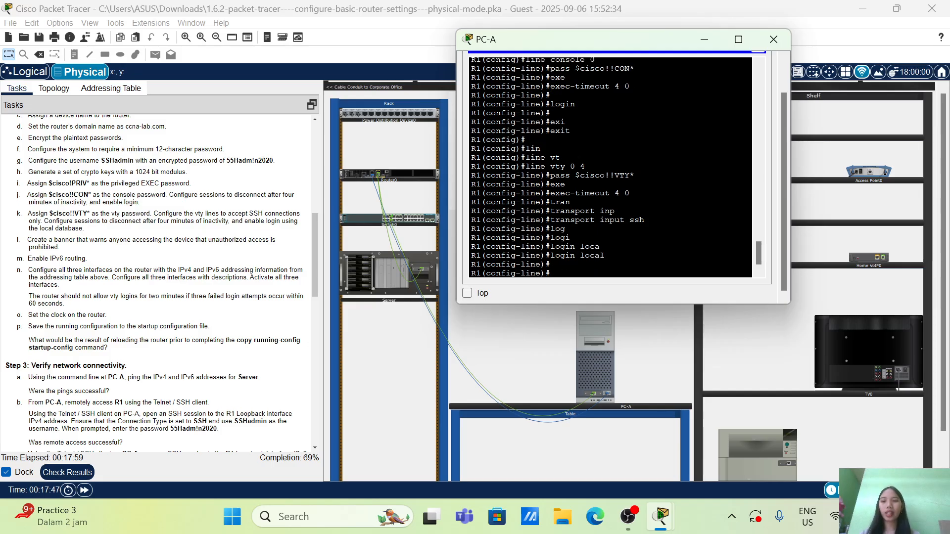
Leave the vty line configuration and return to the router's global configuration mode
scroll(239, 210, up, 1)
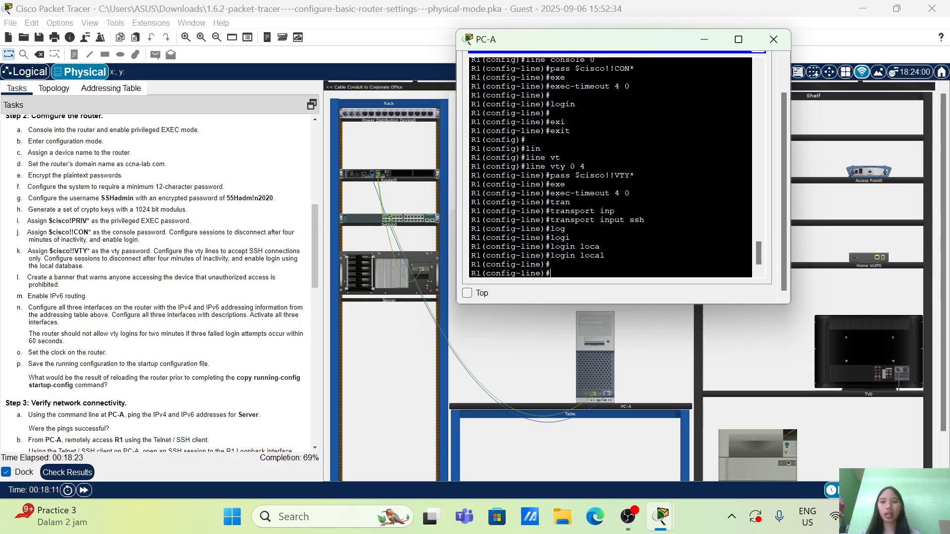
text(ban)
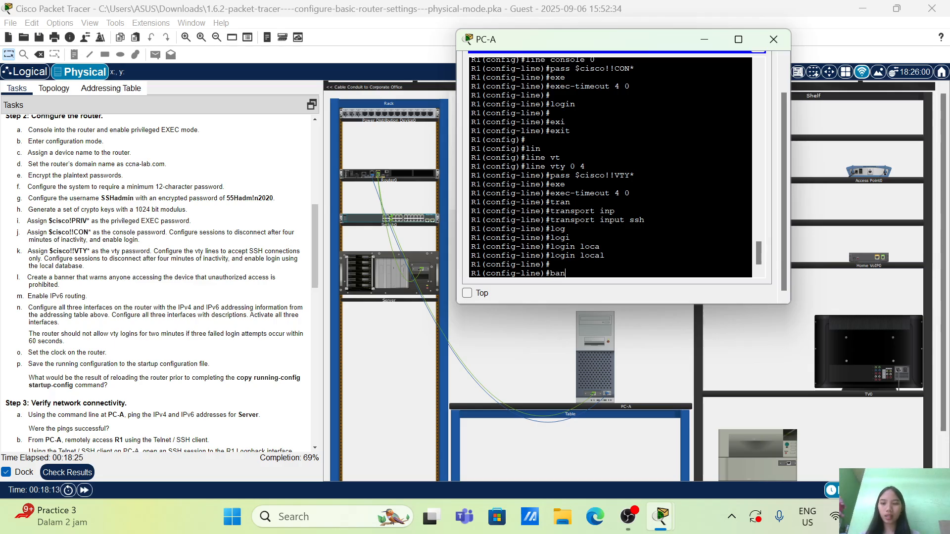
key(Tab)
key(BackSpace)
key(BackSpace)
key(BackSpace)
text(ex)
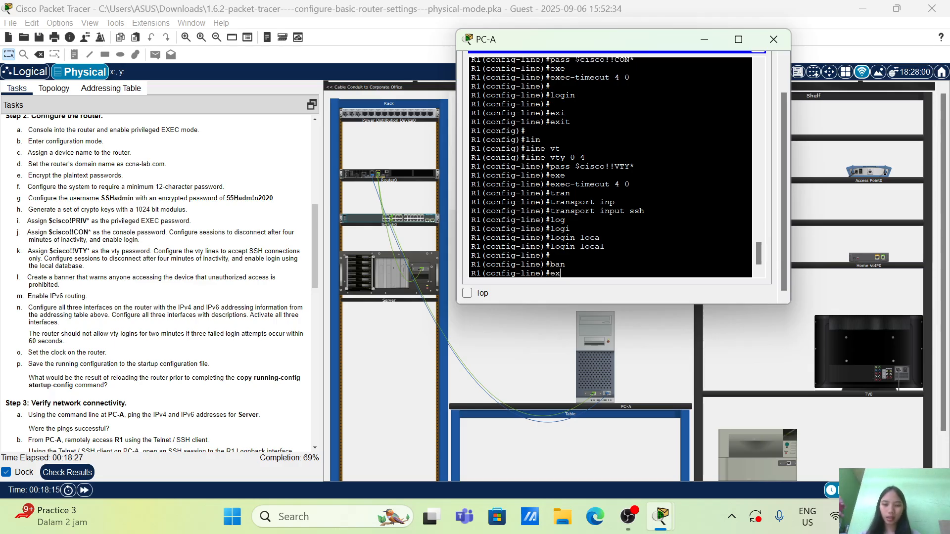
text(i)
key(Tab)
key(Return)
key(Return)
Create a message-of-the-day banner on the router reading "Authorized Users only!"
text(bann)
key(Tab)
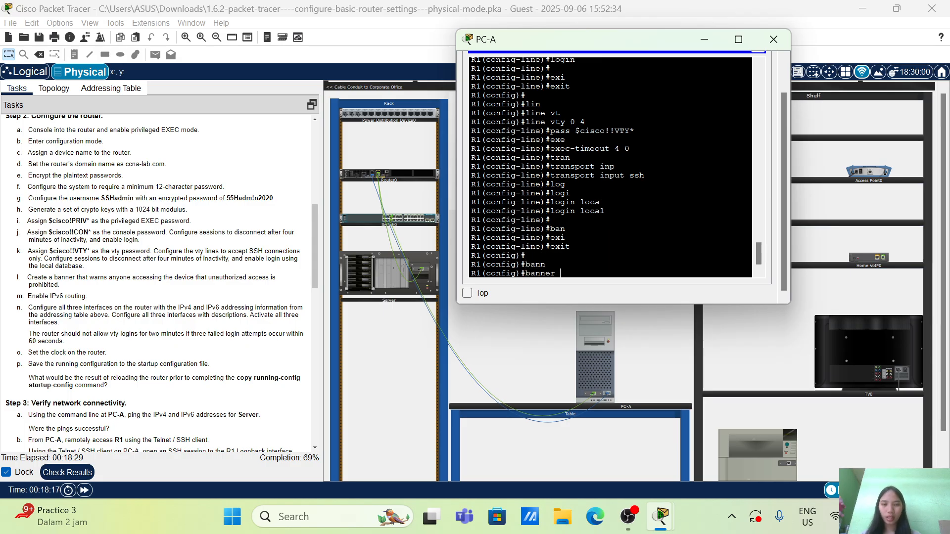
text(mo)
key(Tab)
text(")
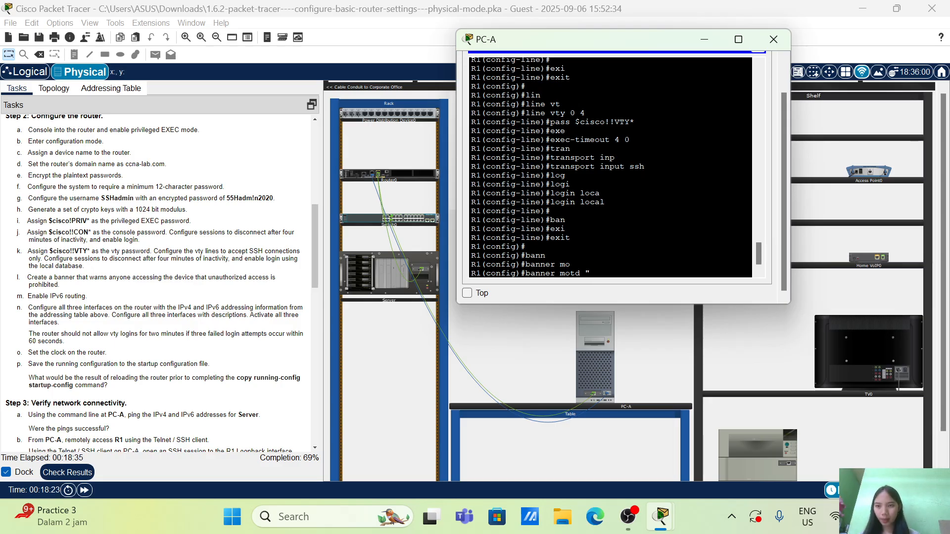
text(Aut)
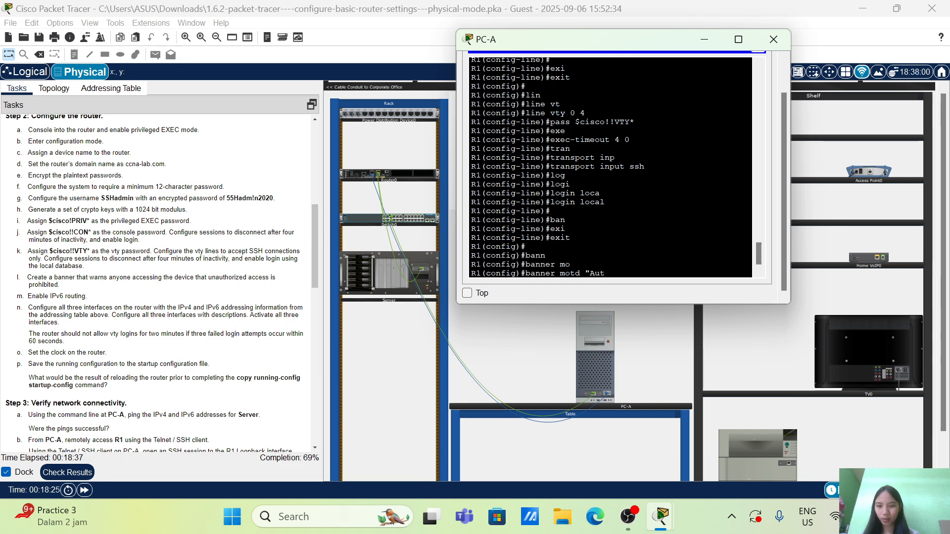
text(horized)
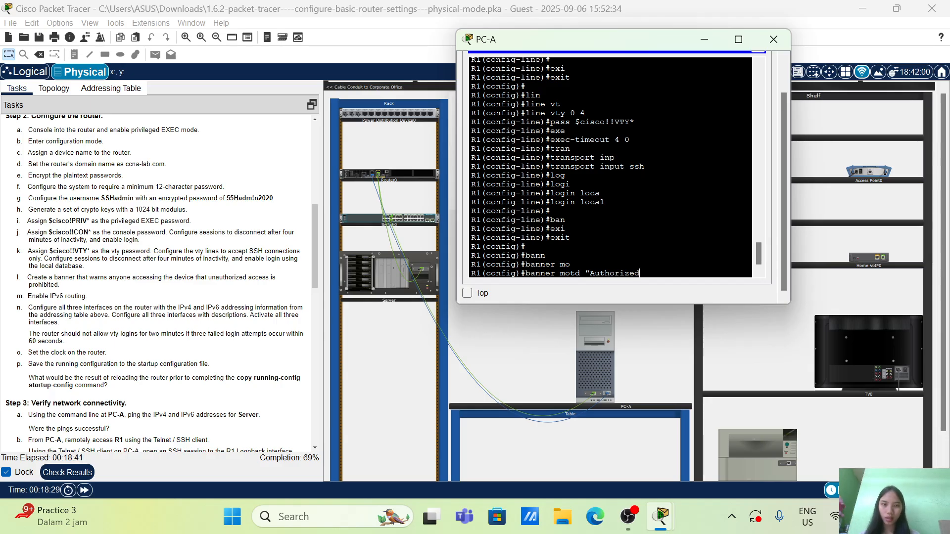
text( Users onl)
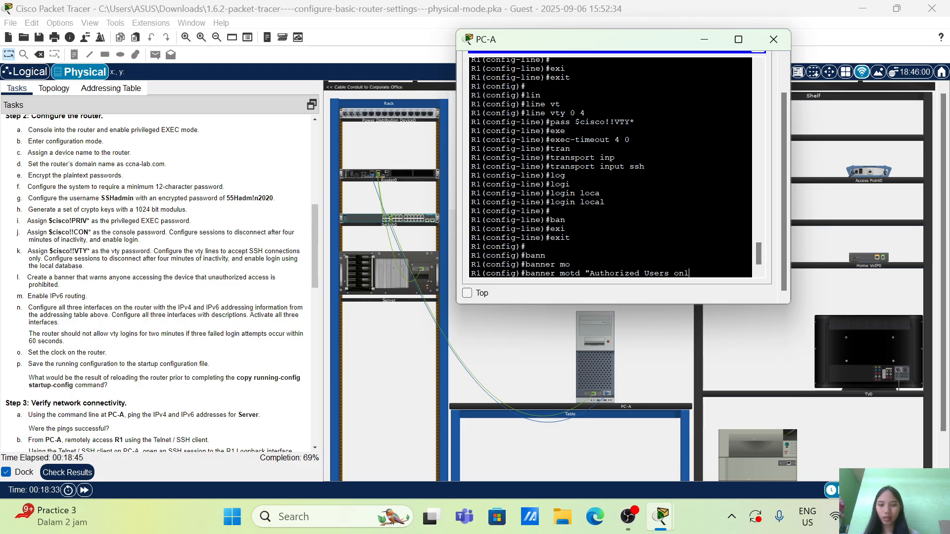
text(y!")
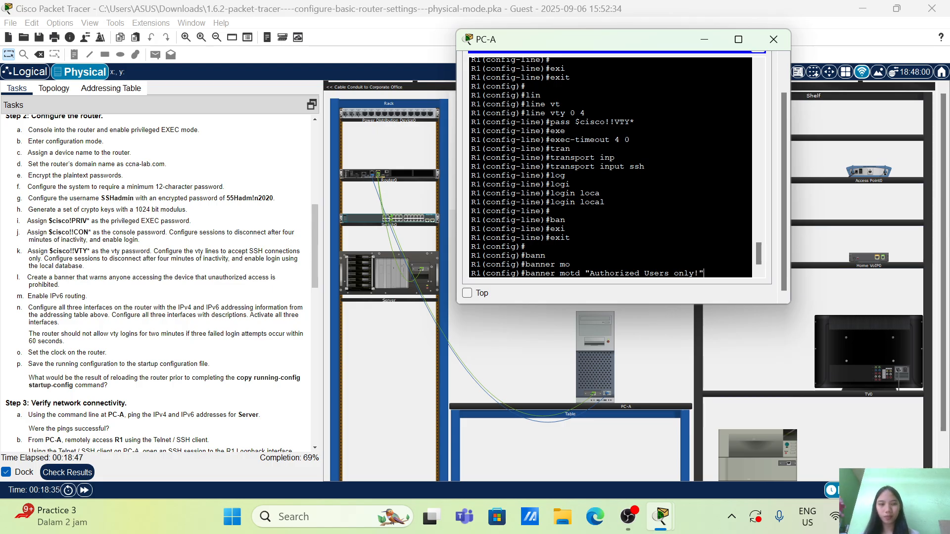
key(Return)
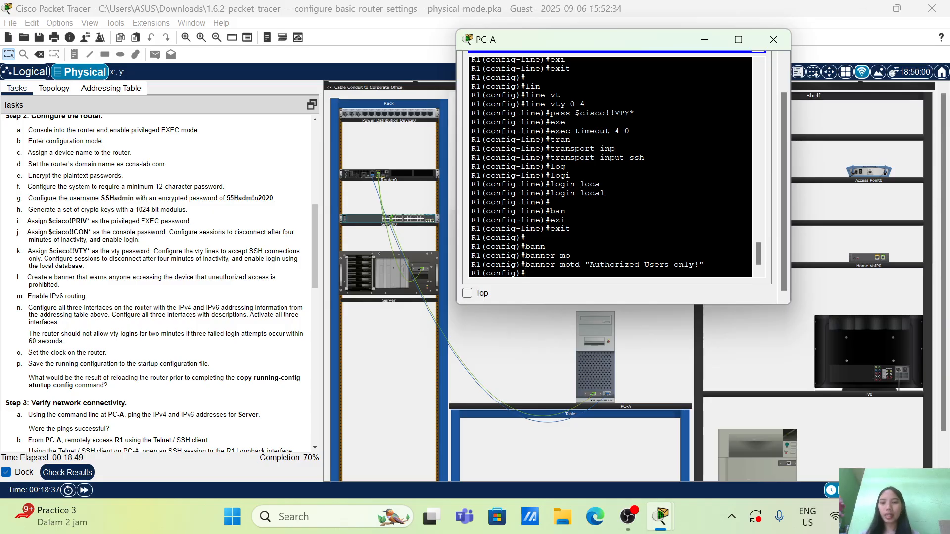
Enable IPv6 routing on the router with the ipv6 unicast-routing command
scroll(119, 270, down, 3)
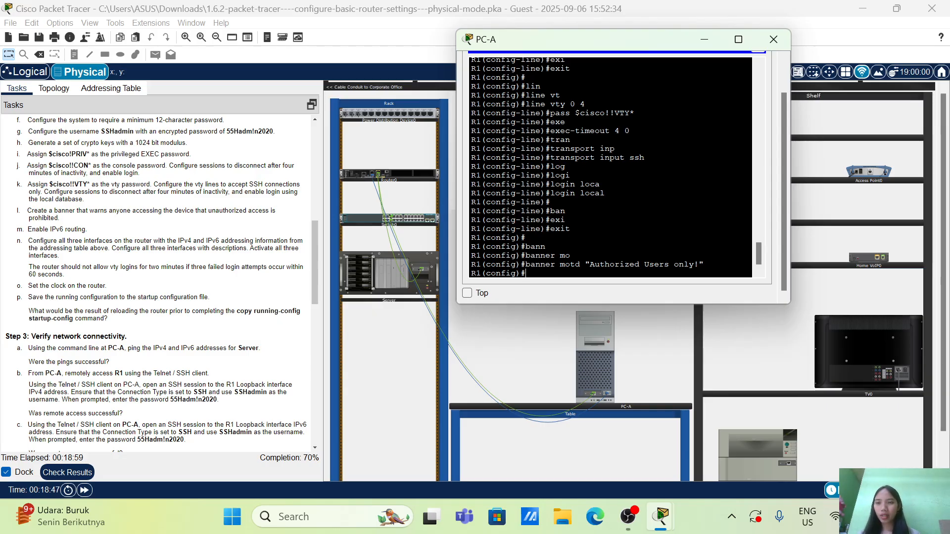
scroll(77, 267, up, 1)
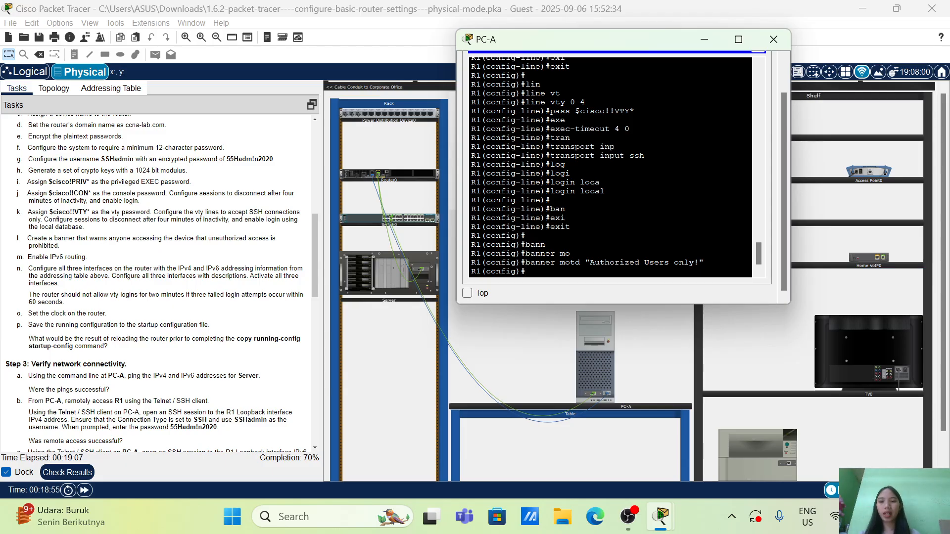
text(i)
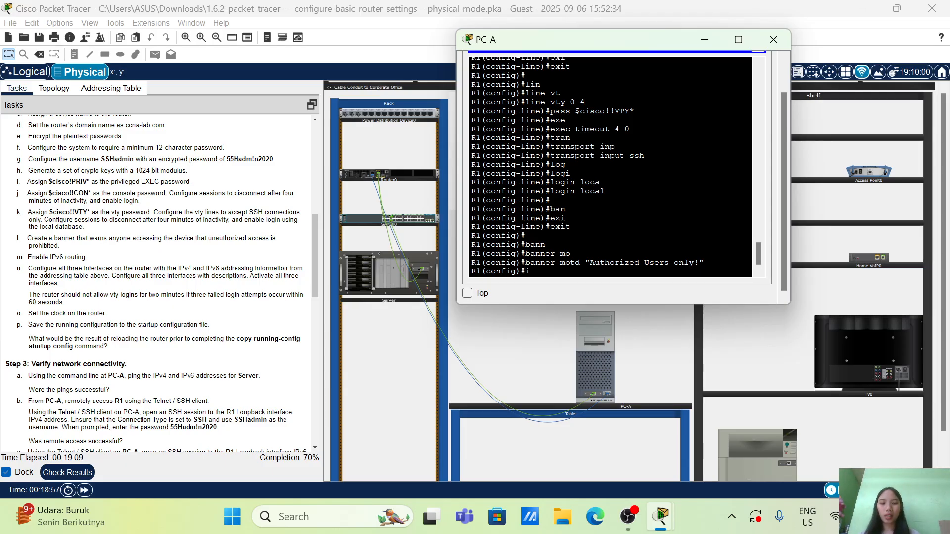
text(pv6)
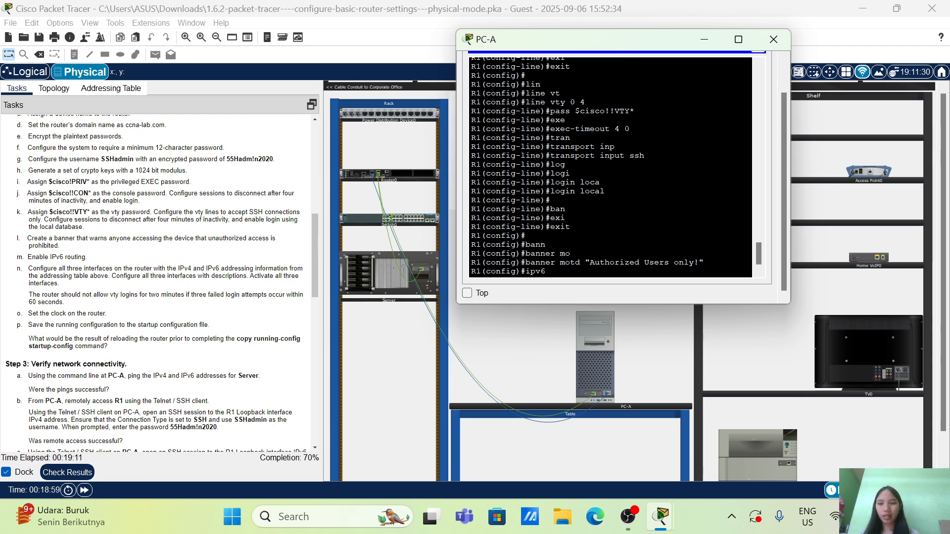
text( unica)
key(Tab)
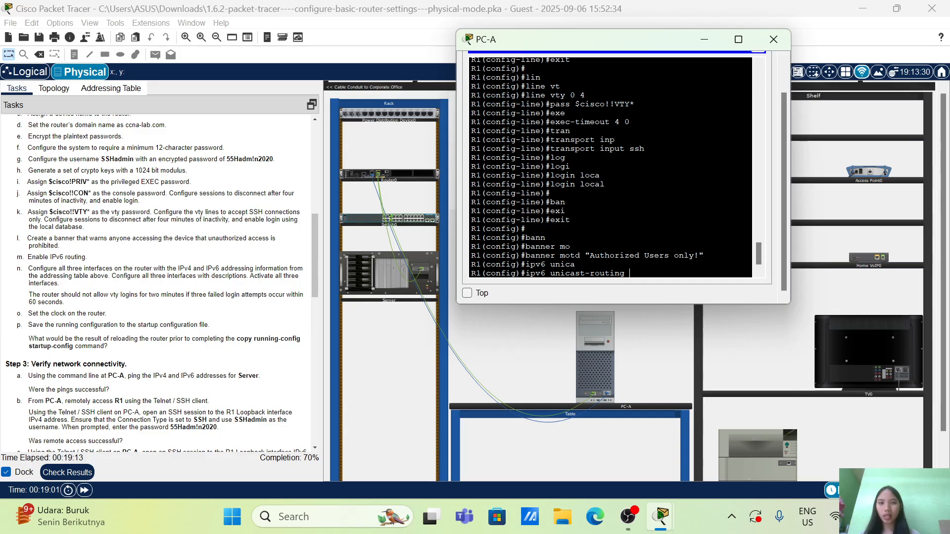
key(Return)
key(Return)
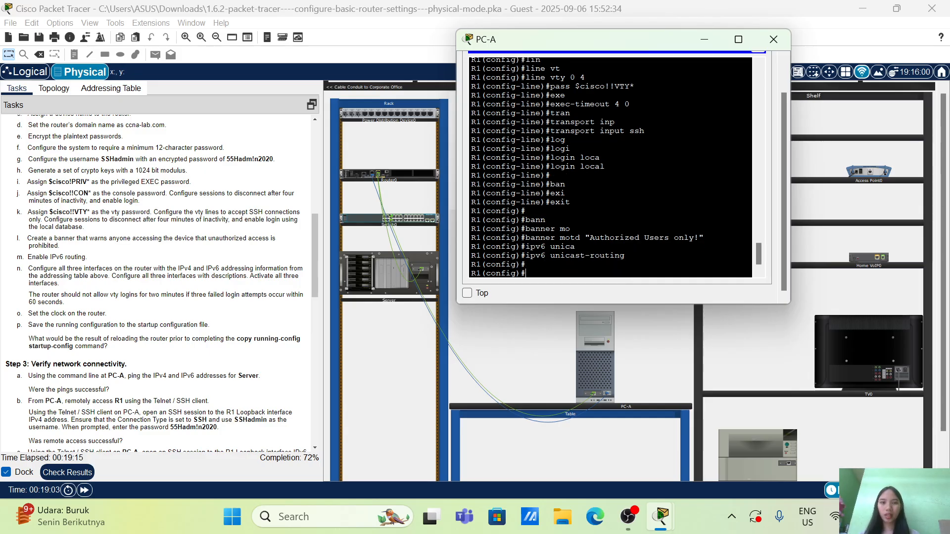
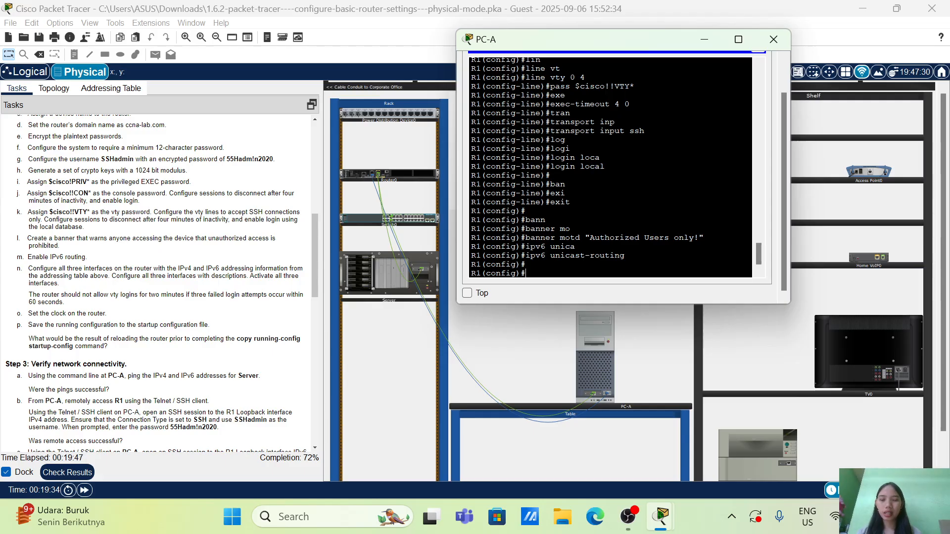
Enter interface configuration mode for the router's g0/0/0 interface
text(int)
key(Tab)
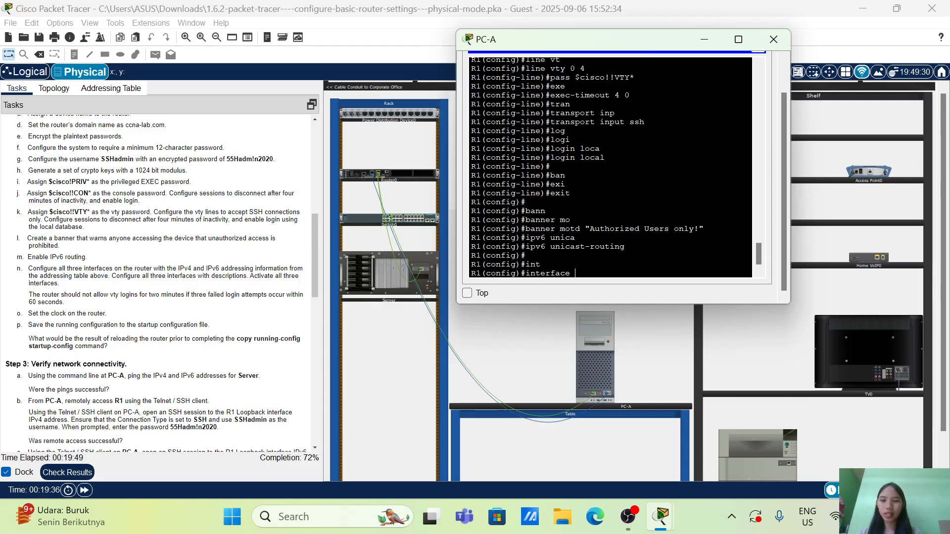
text(g0/0/0)
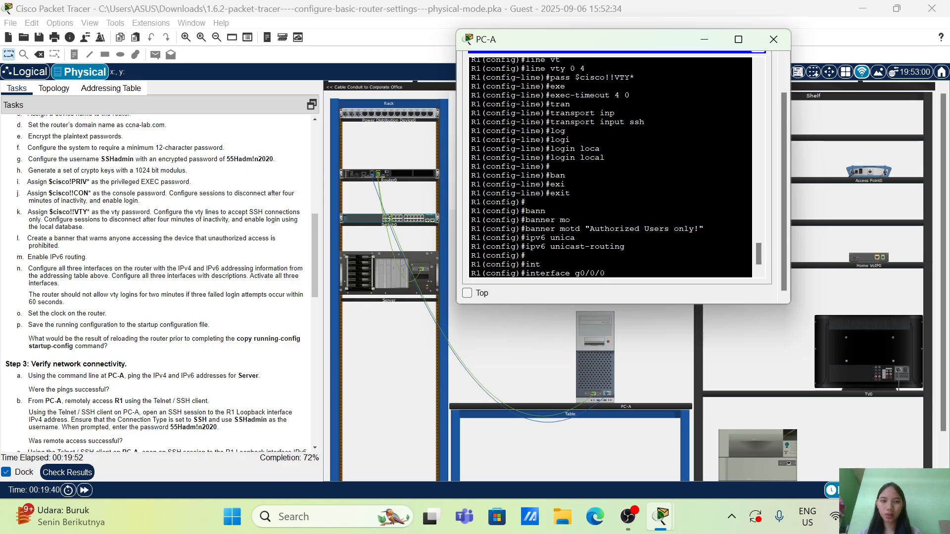
key(Return)
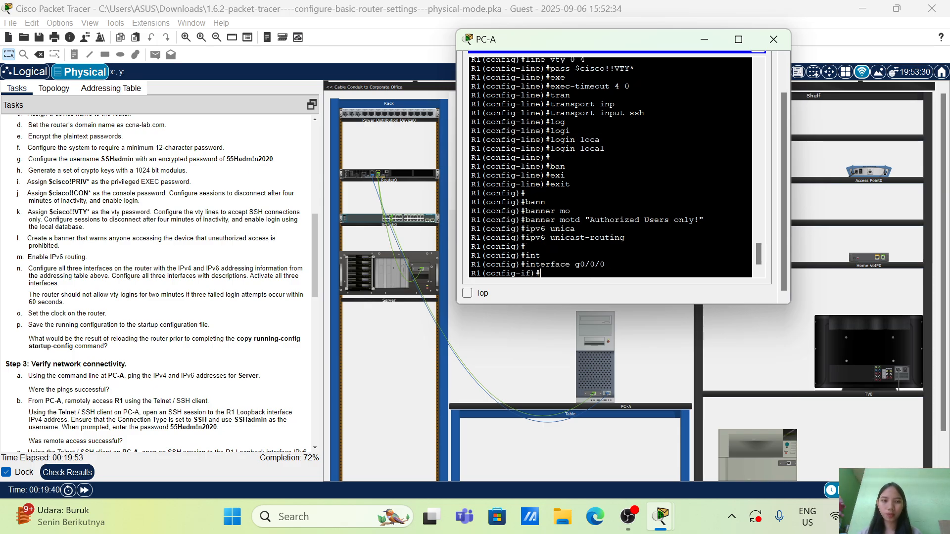
Assign g0/0/0 the IPv4 address 192.168.0.1 with subnet mask 255.255.255.0, as given in the addressing table
text(ip ad)
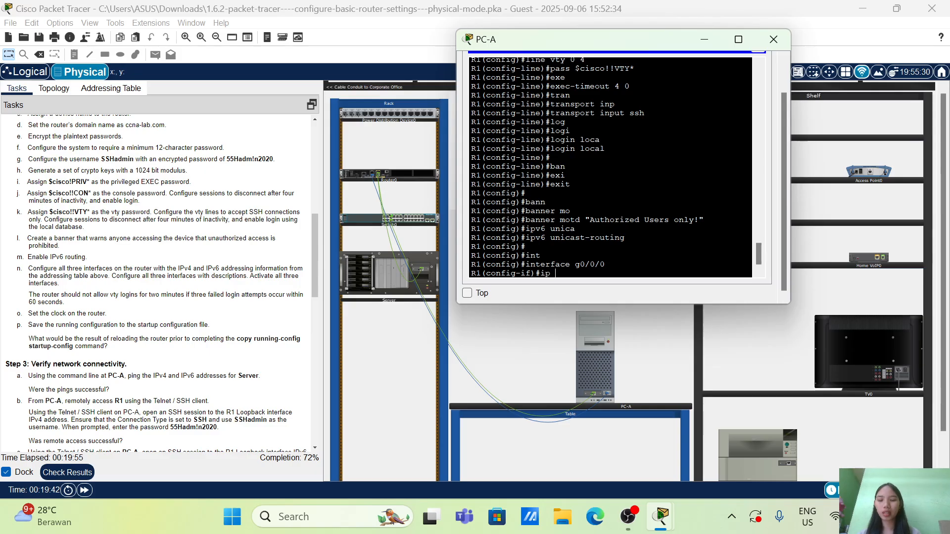
key(Tab)
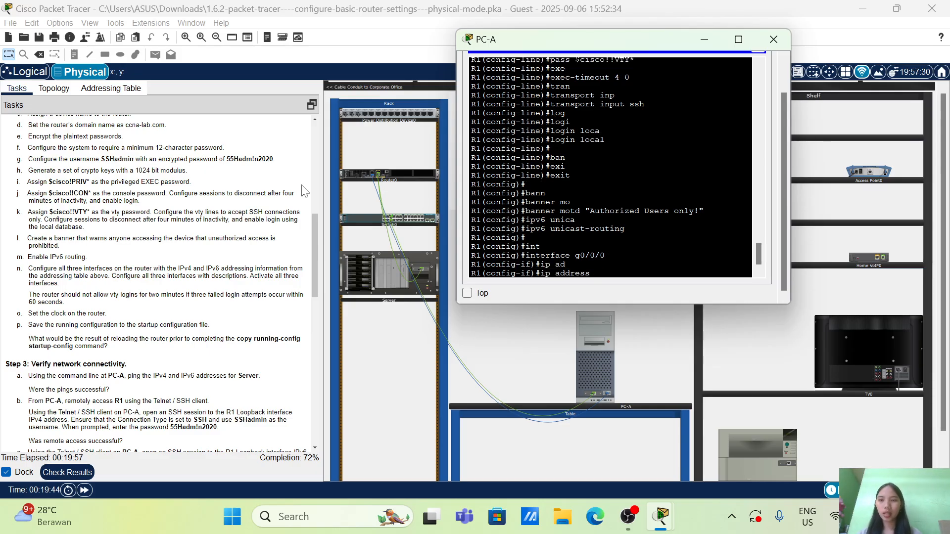
click(91, 87)
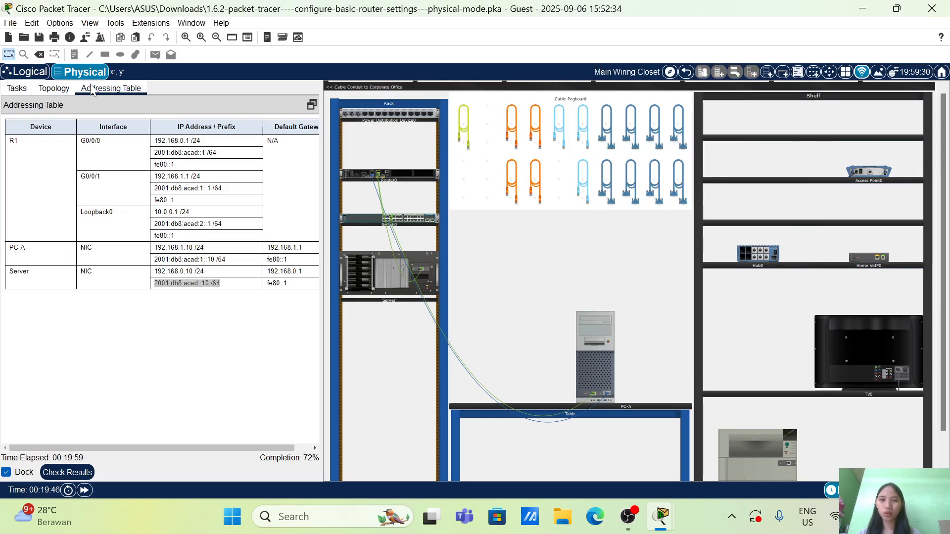
click(597, 364)
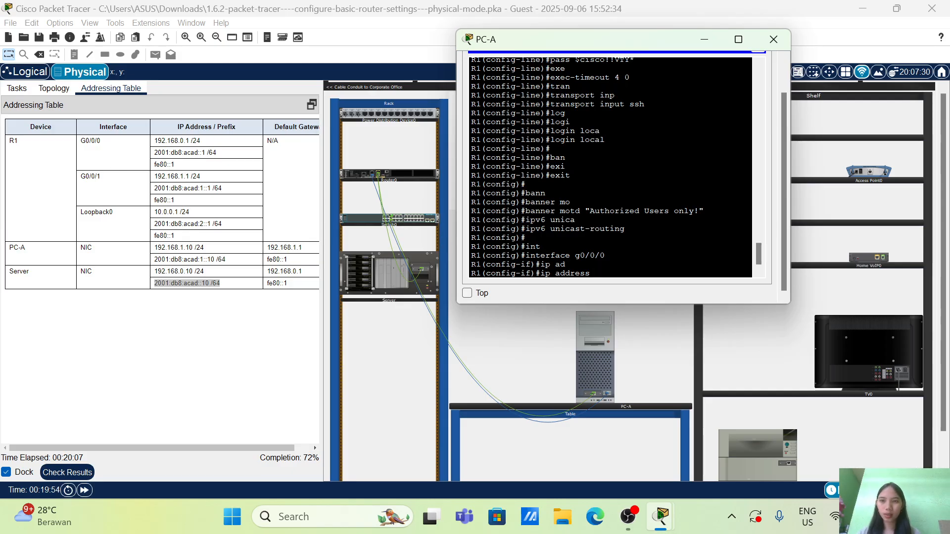
text(192.1)
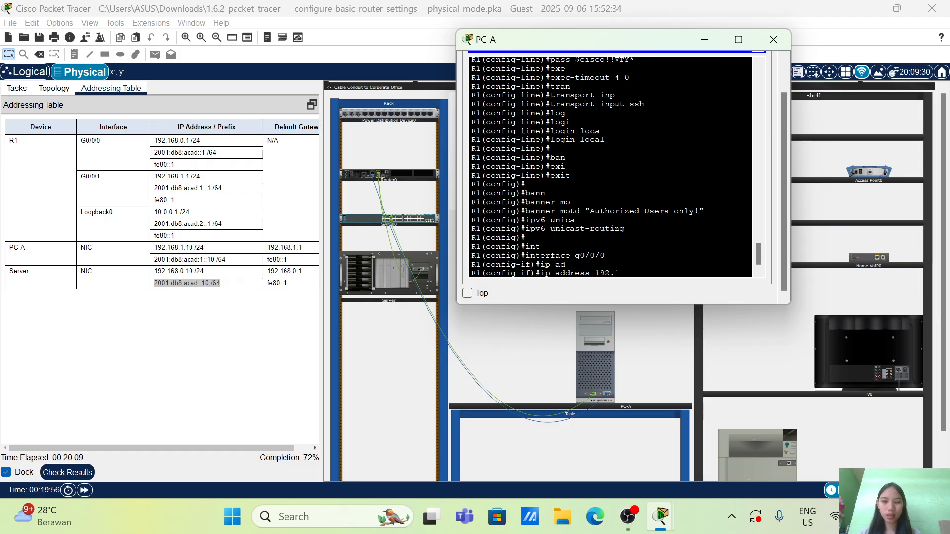
text(68.0.)
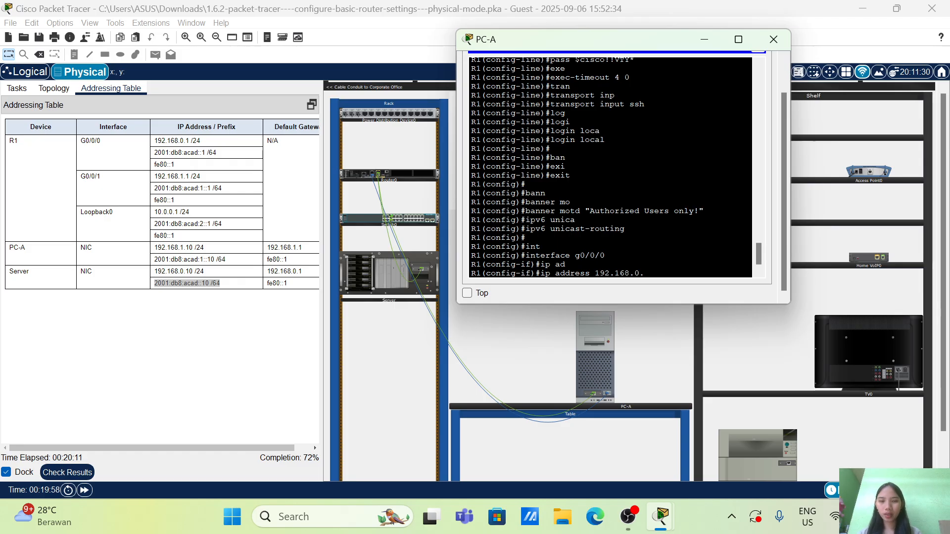
text(1 25)
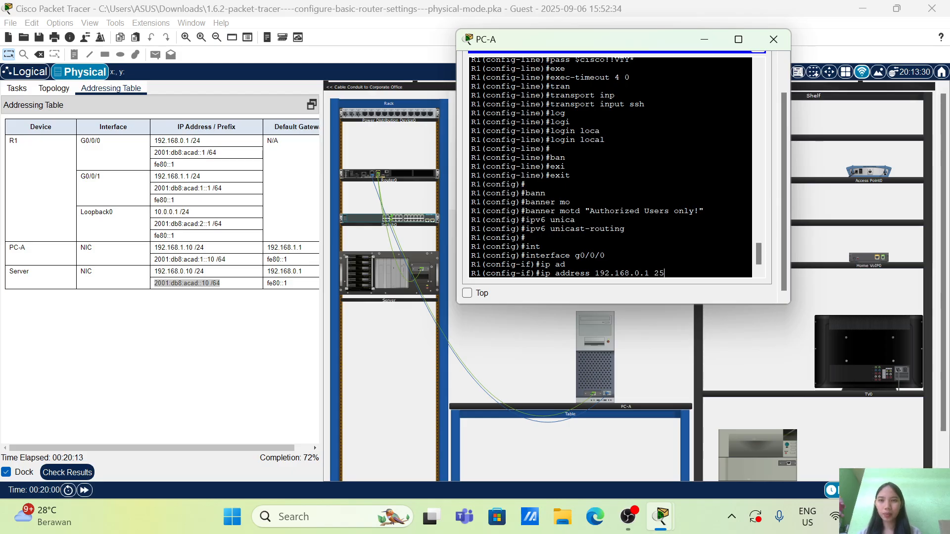
text(5.255.255.2)
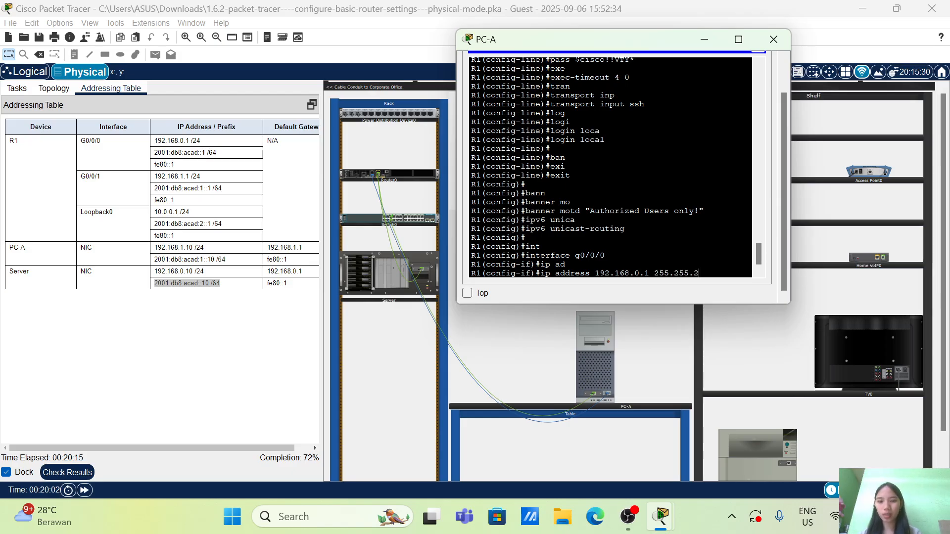
text(0)
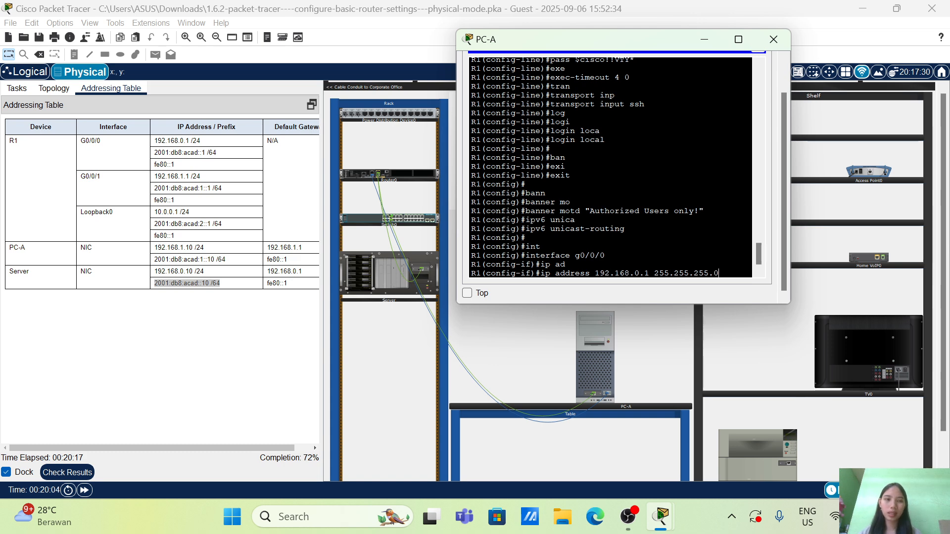
key(Return)
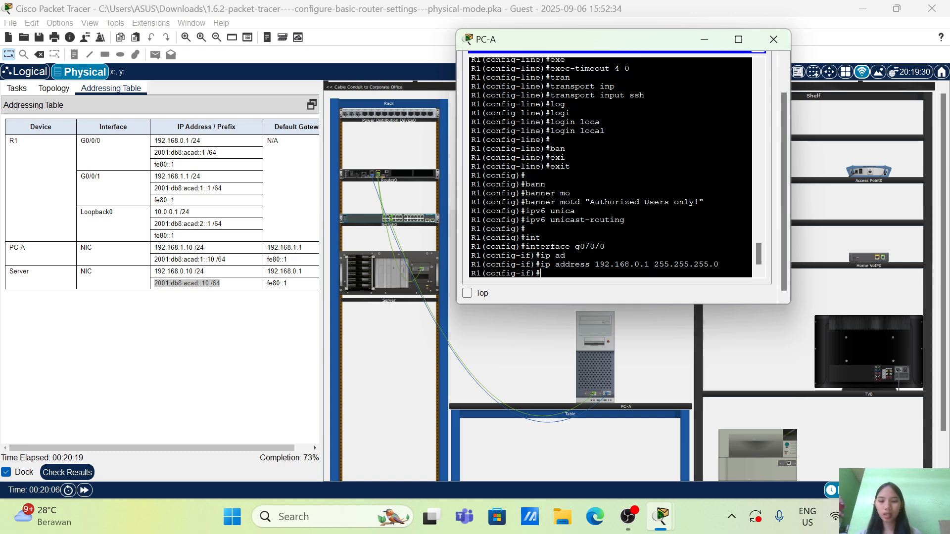
Assign g0/0/0 the IPv6 address 2001:db8:acad::1/64 copied from the addressing table, without the space before the prefix
text(ipv6 add)
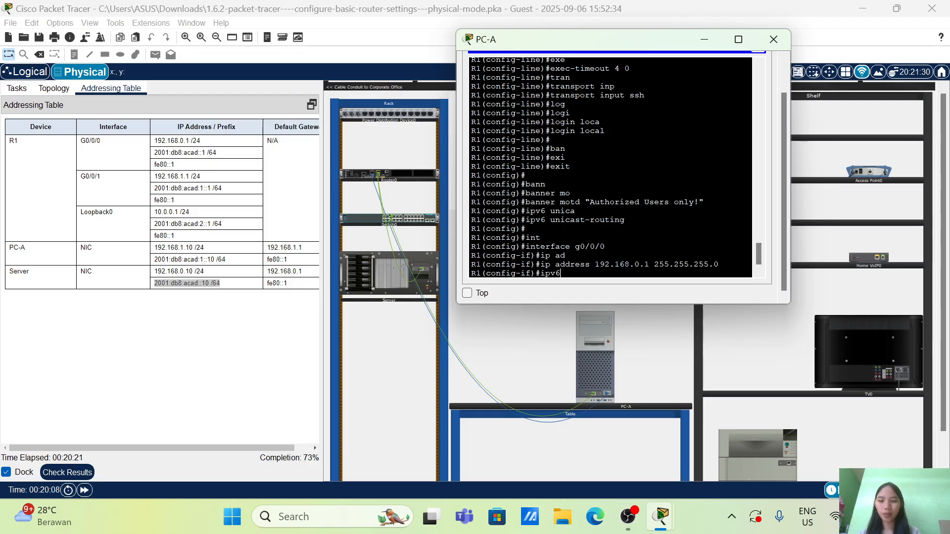
key(Tab)
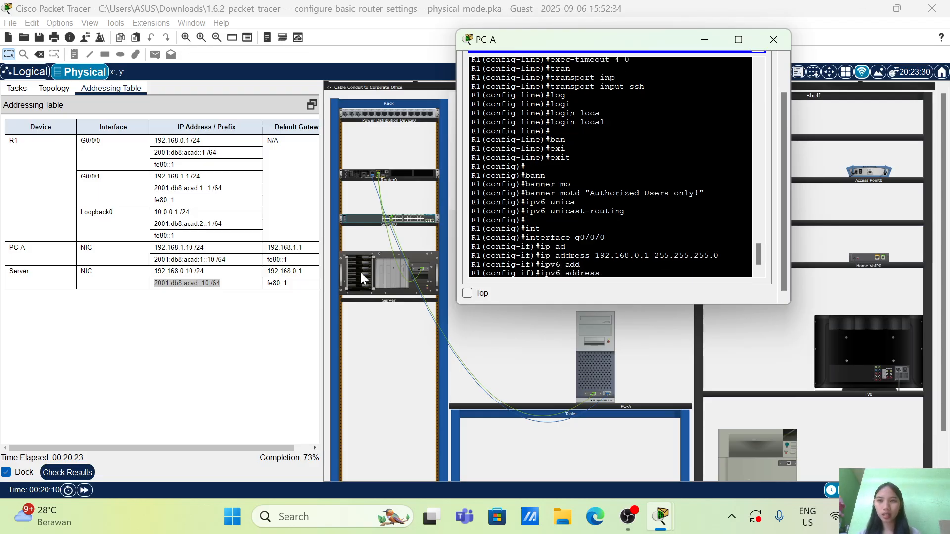
mouse_move(154, 165)
mouse_down()
mouse_move(174, 168)
mouse_move(154, 153)
mouse_up()
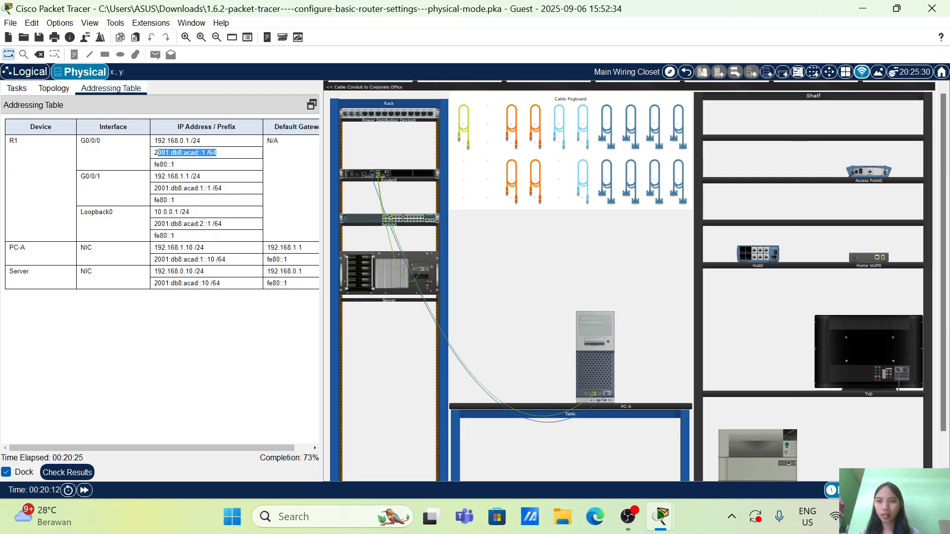
right_click(163, 154)
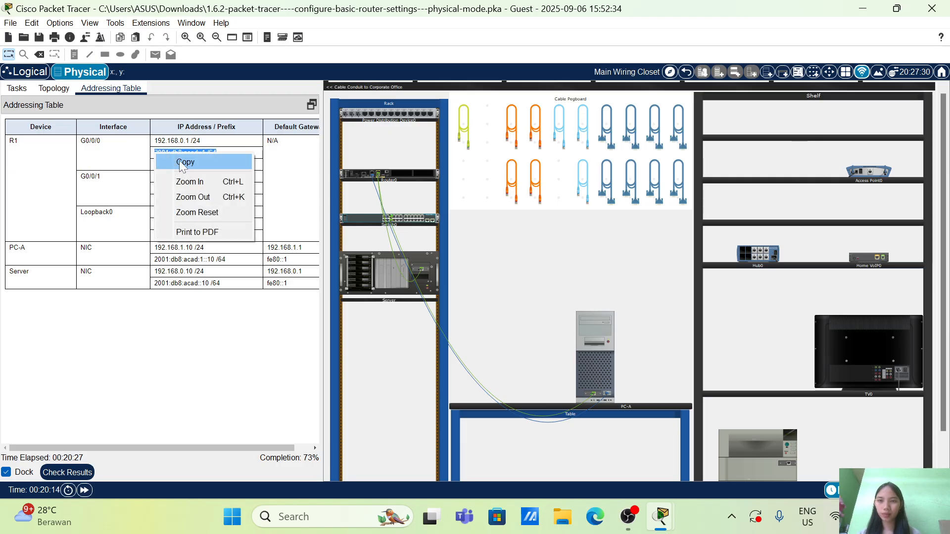
click(185, 162)
click(603, 361)
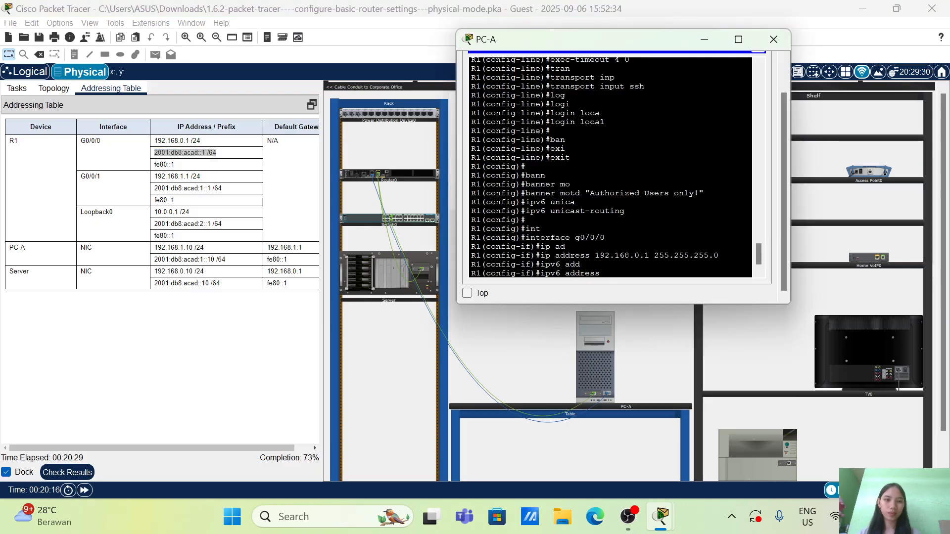
right_click(636, 280)
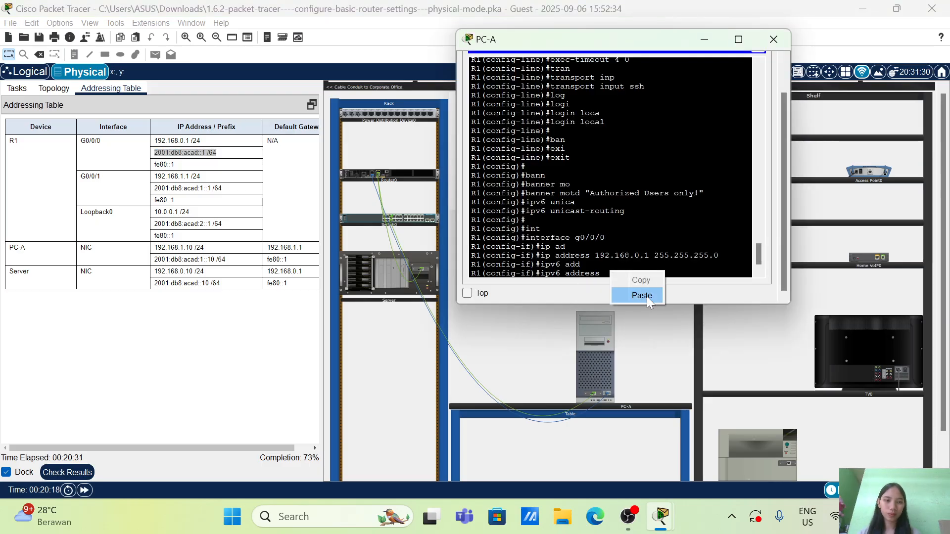
click(645, 296)
key(Left)
key(Left)
key(Left)
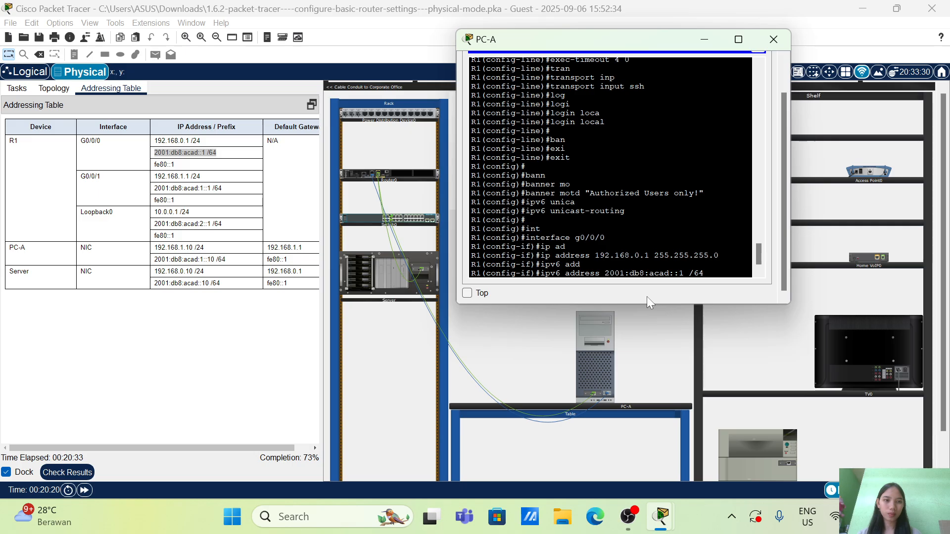
key(BackSpace)
key(Return)
Assign fe80::1 as the IPv6 link-local address of g0/0/0
text(ipv6 )
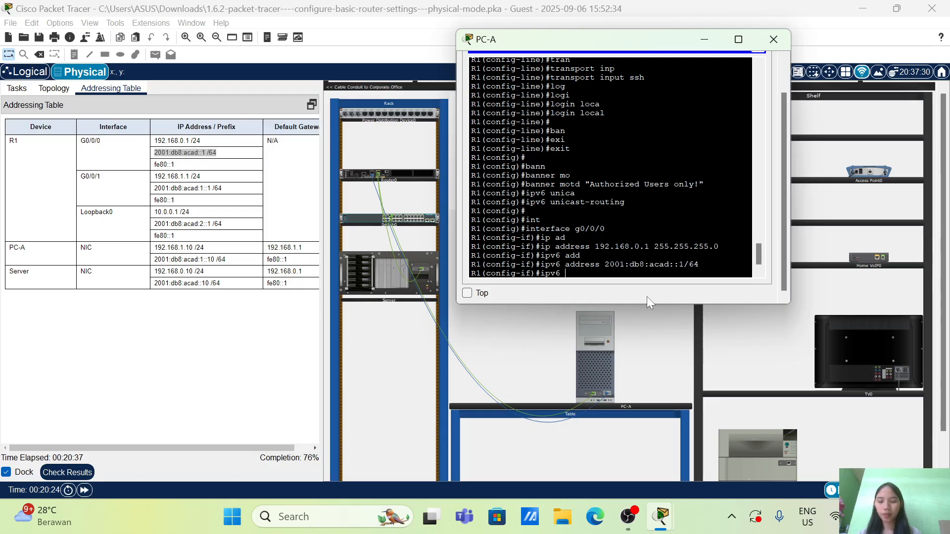
text(add)
key(Tab)
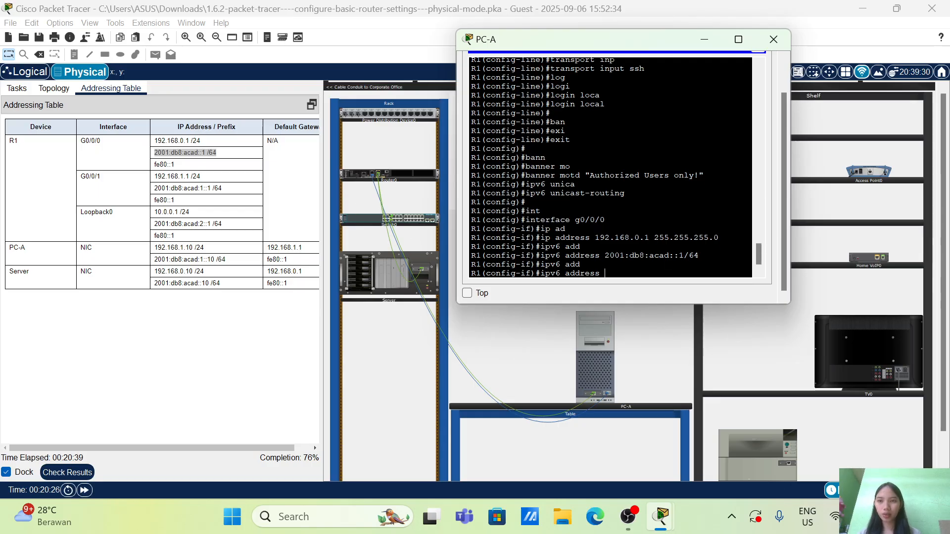
text(fe8)
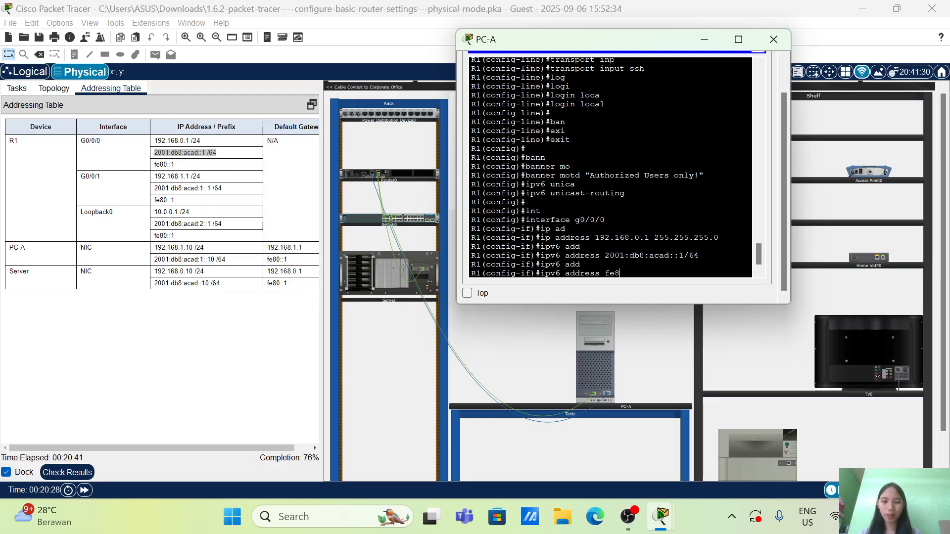
text(0::1)
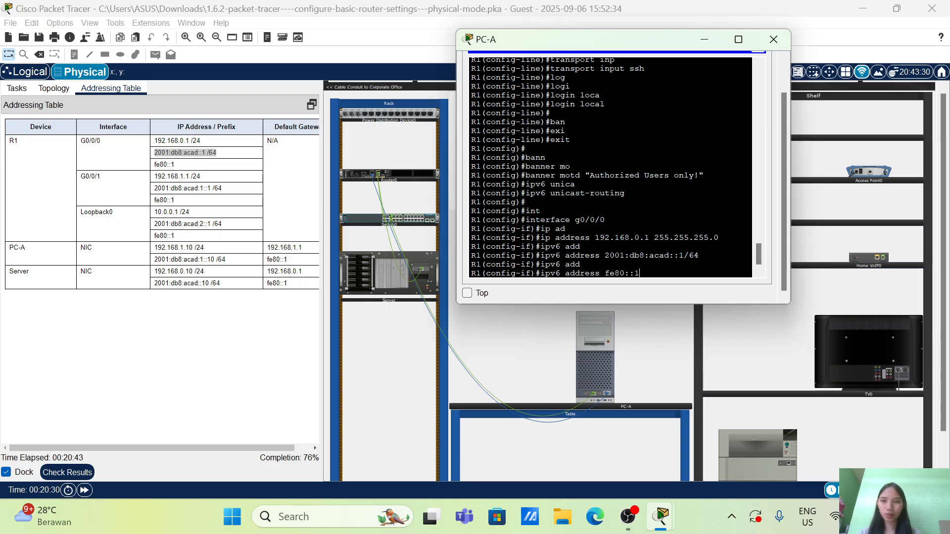
text( lin)
key(Tab)
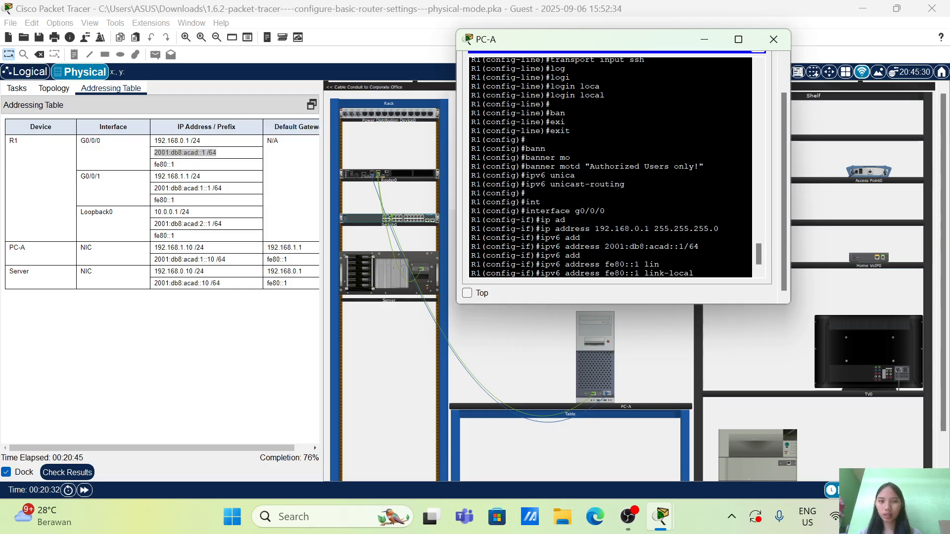
key(Return)
key(Return)
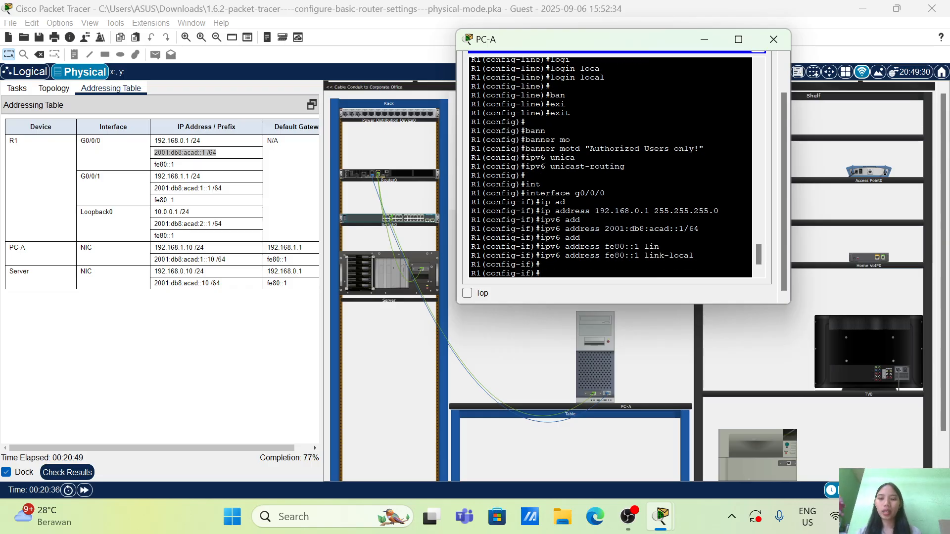
Set the description of g0/0/0 to "Connection to Server"
text(des)
key(Tab)
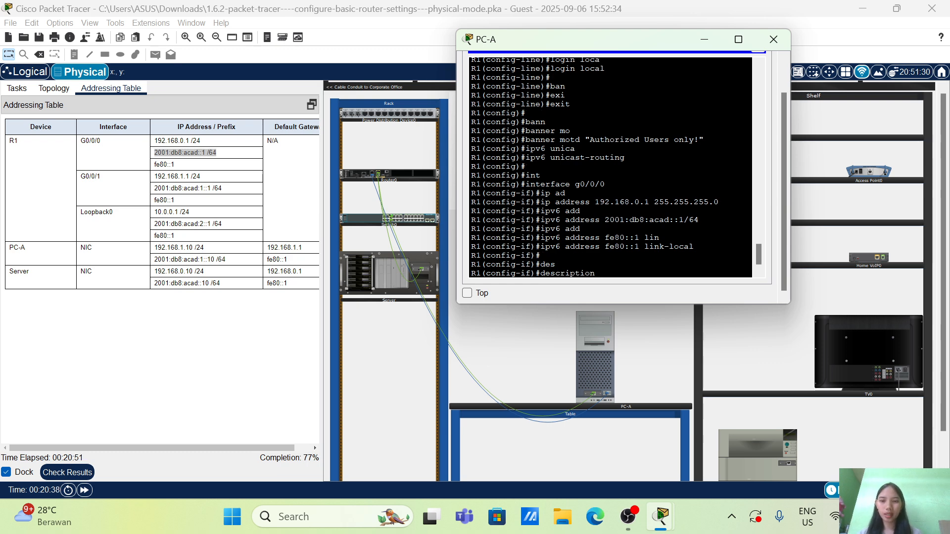
text(Connec)
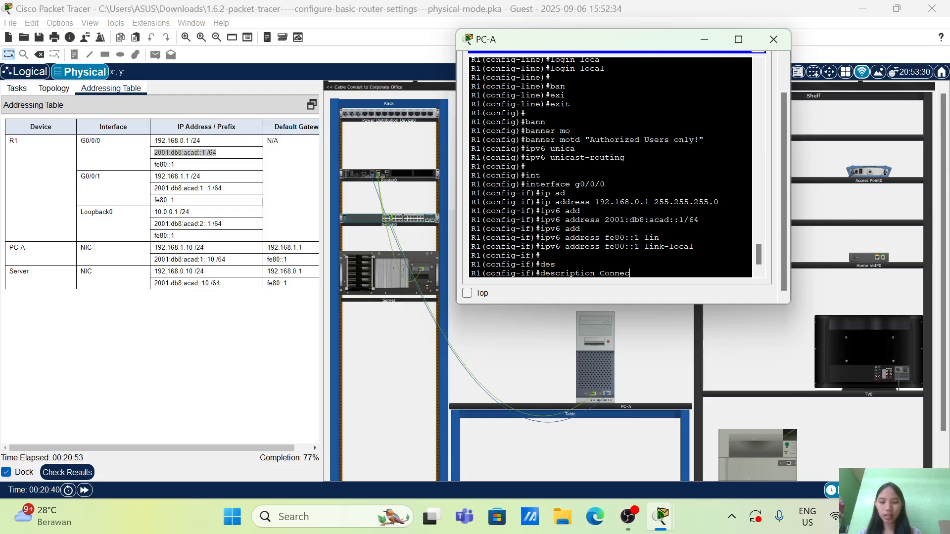
text(tion to Server)
key(Return)
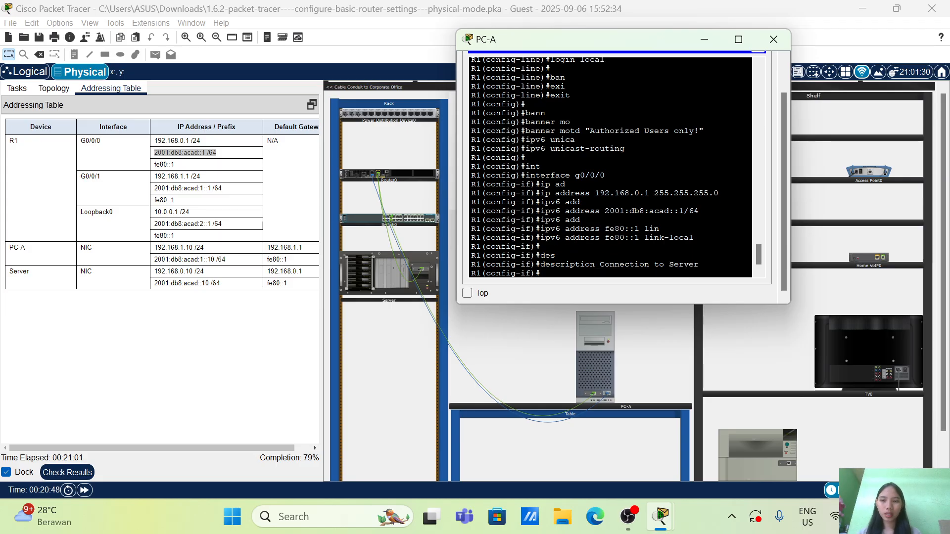
Activate g0/0/0 with no shutdown and return to global configuration mode
text(no sh)
key(Tab)
key(Return)
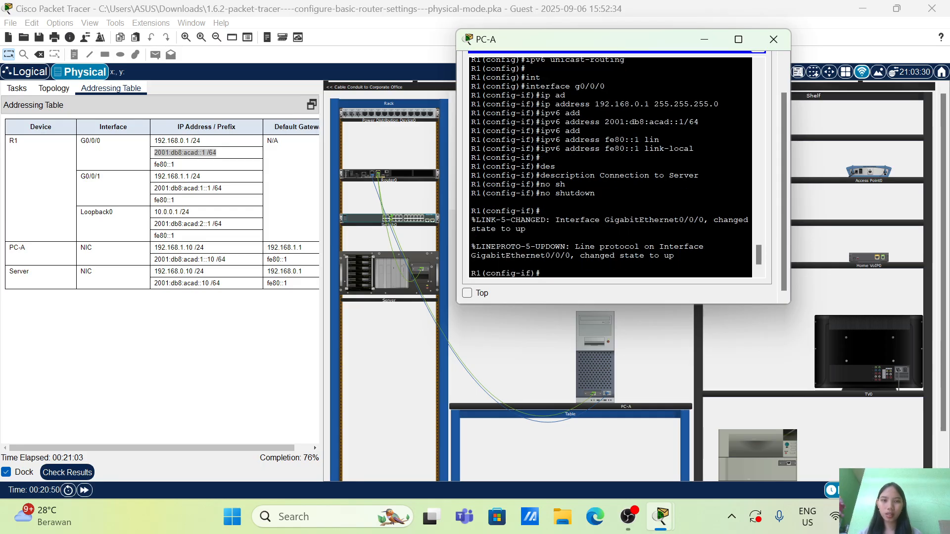
text(exi)
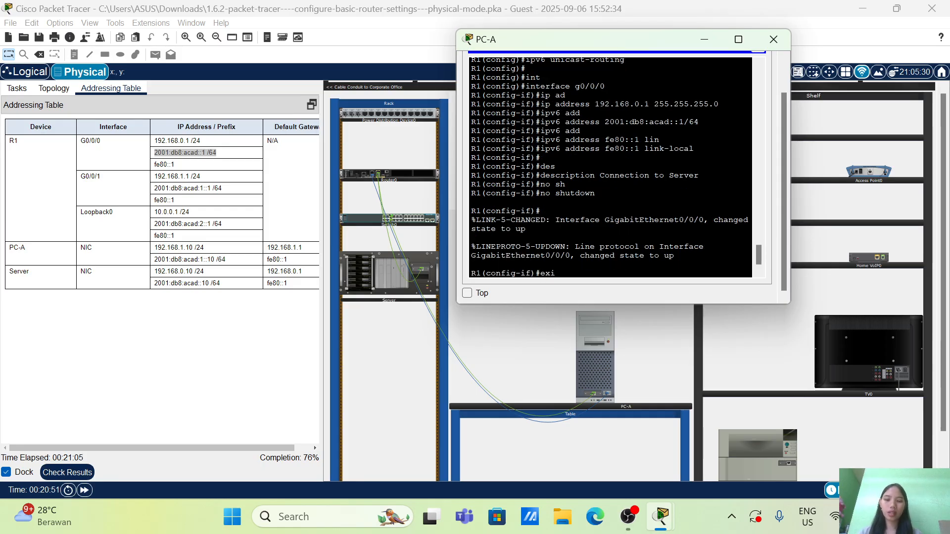
key(Tab)
key(Return)
key(Return)
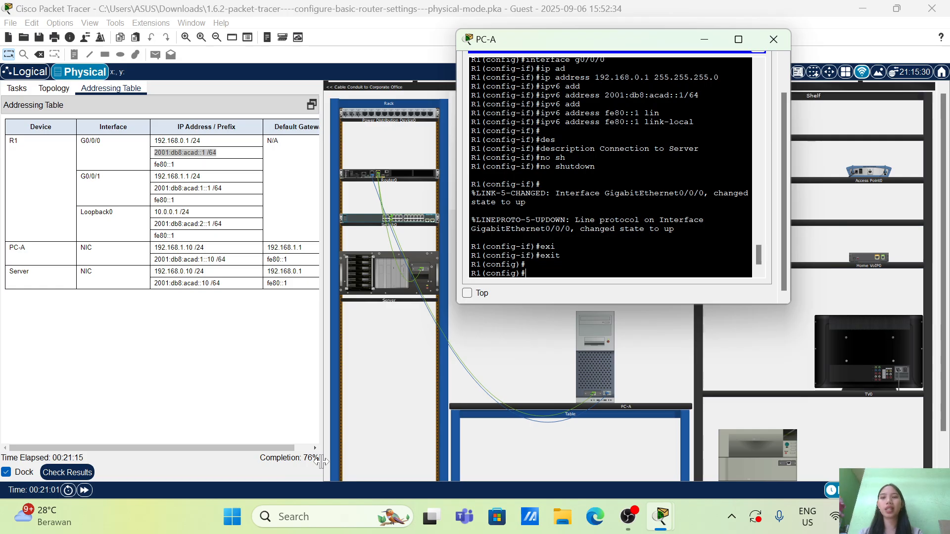
Check the activity results and review the assessment items for Router0's login options and interfaces
click(71, 476)
click(71, 476)
click(115, 81)
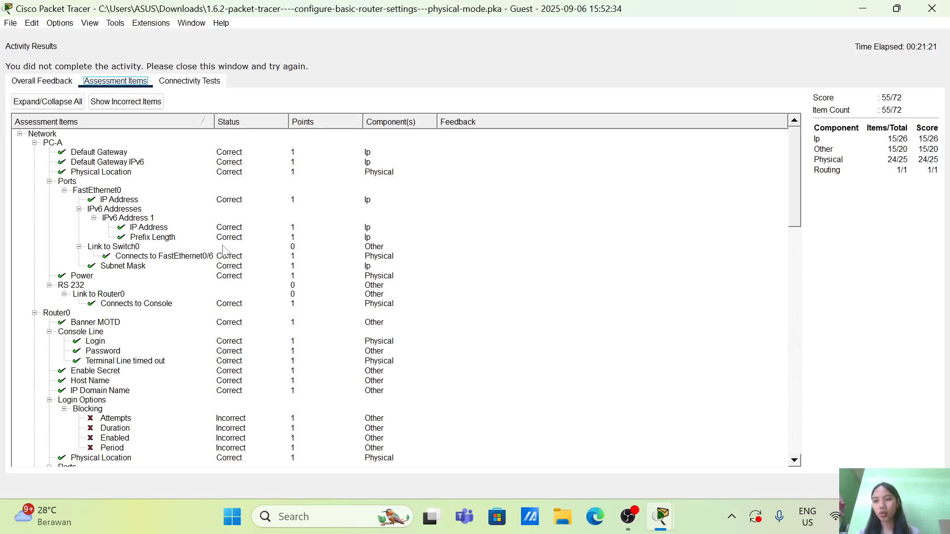
scroll(224, 250, down, 3)
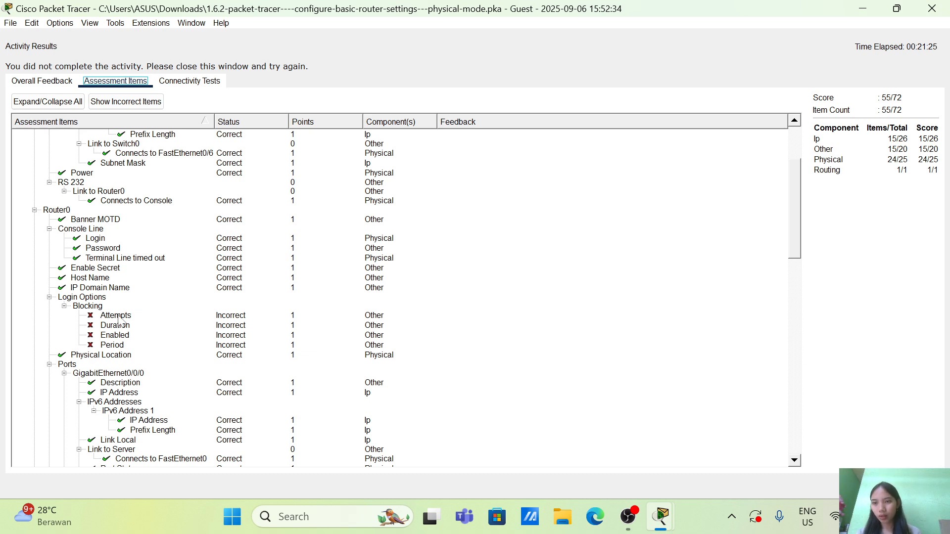
scroll(119, 321, down, 7)
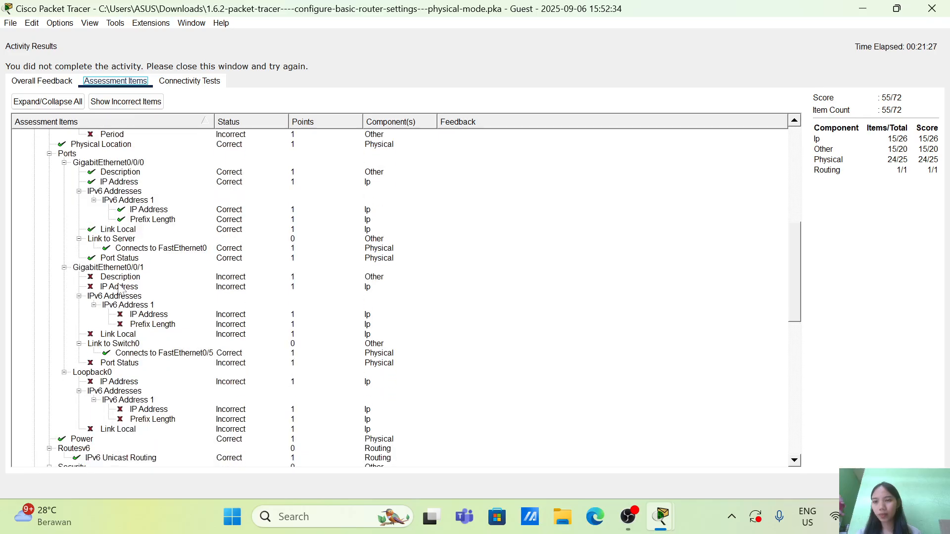
Review the remaining assessment items for Router0's interfaces, VTY lines and the Server, and close the activity results
scroll(142, 290, down, 6)
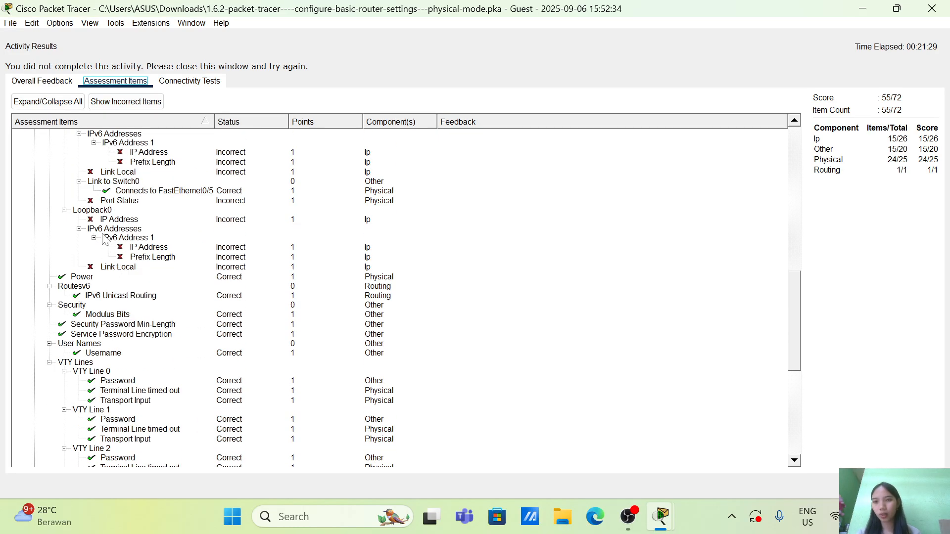
scroll(94, 220, down, 10)
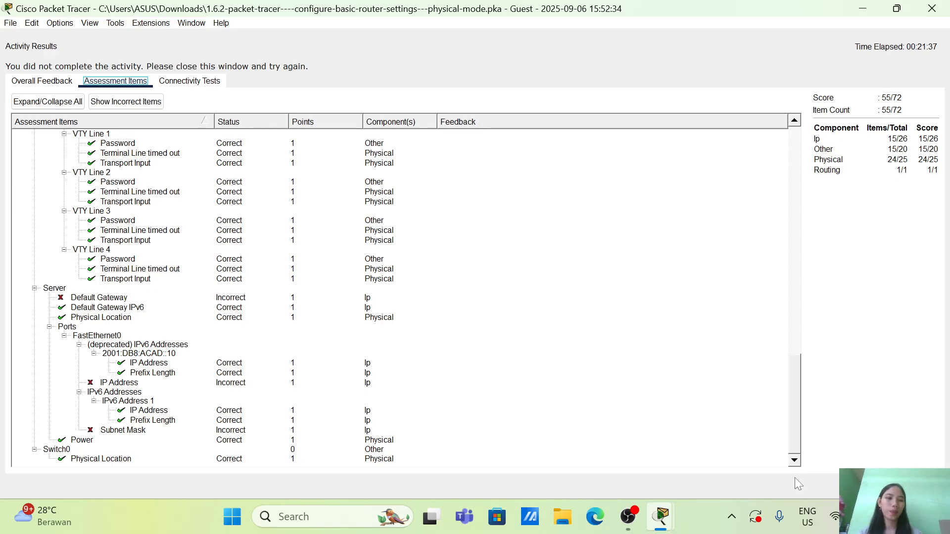
click(924, 486)
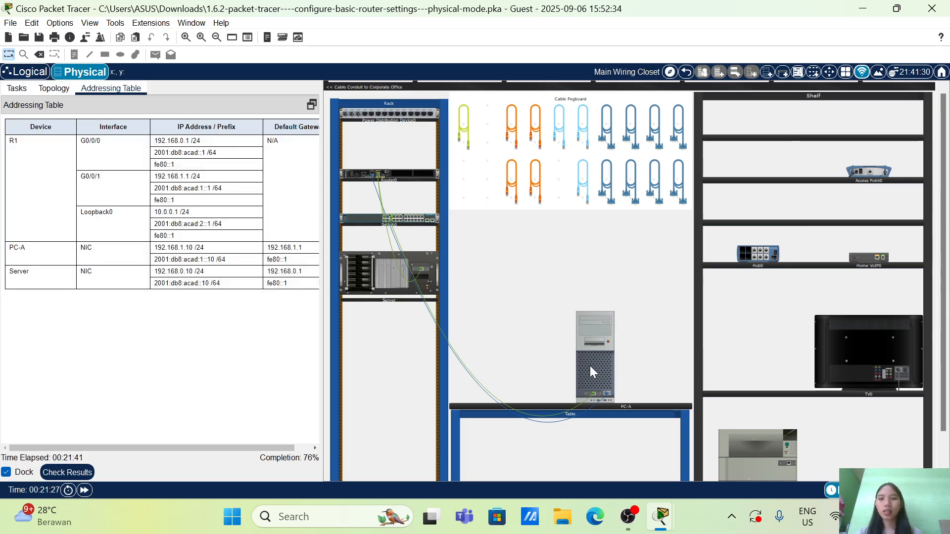
Return to PC-A's terminal and enter interface configuration mode for g0/0/1 on R1
click(590, 367)
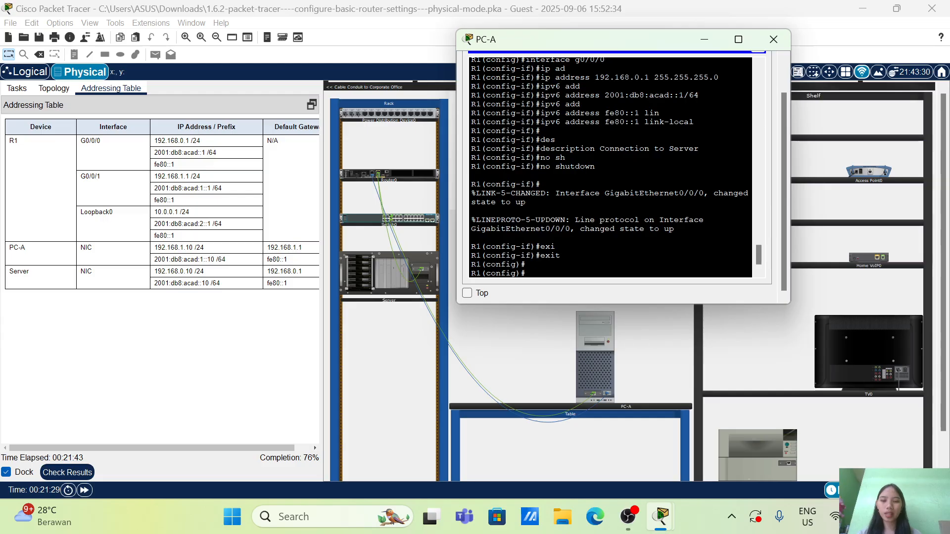
text(int)
key(Tab)
text(g)
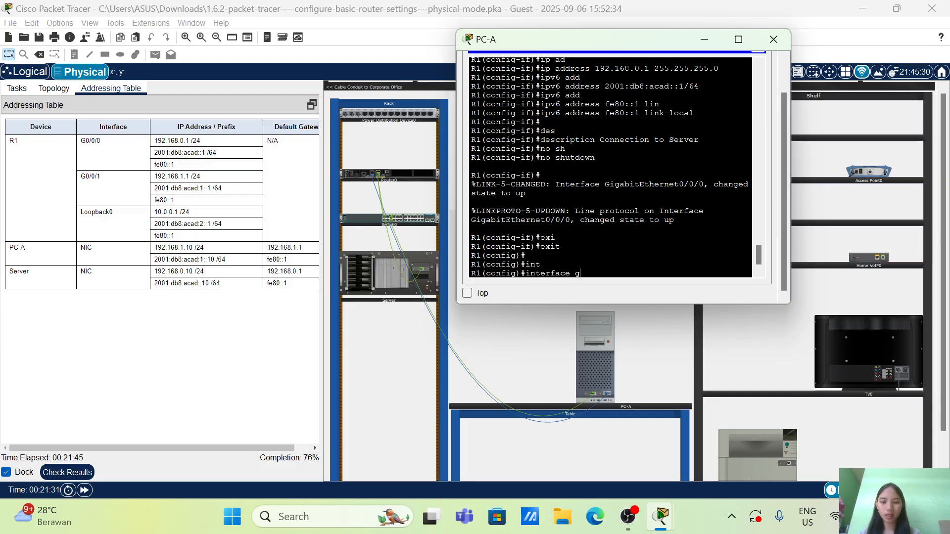
text(0/0/1)
key(Return)
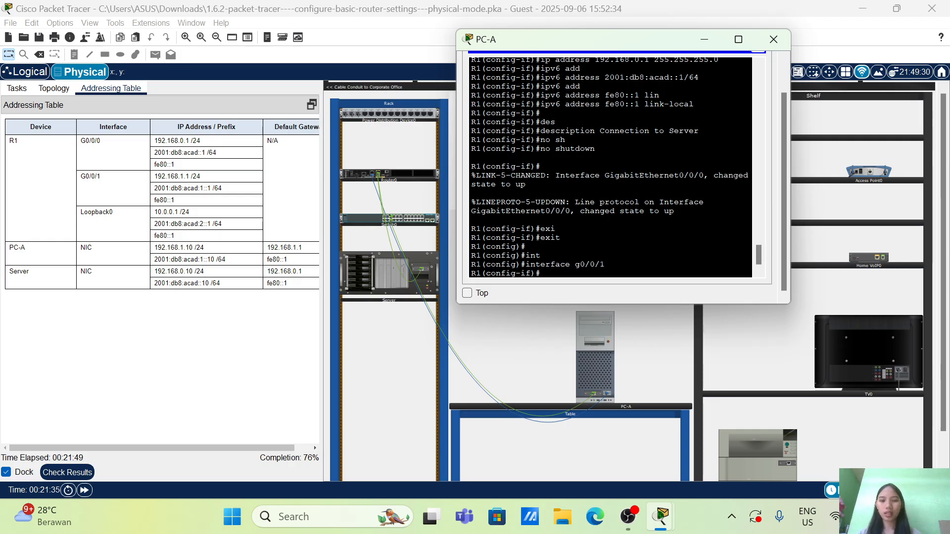
Assign the IPv4 address 192.168.1.1 with subnet mask 255.255.255.0 to g0/0/1
text(ip ad)
key(Tab)
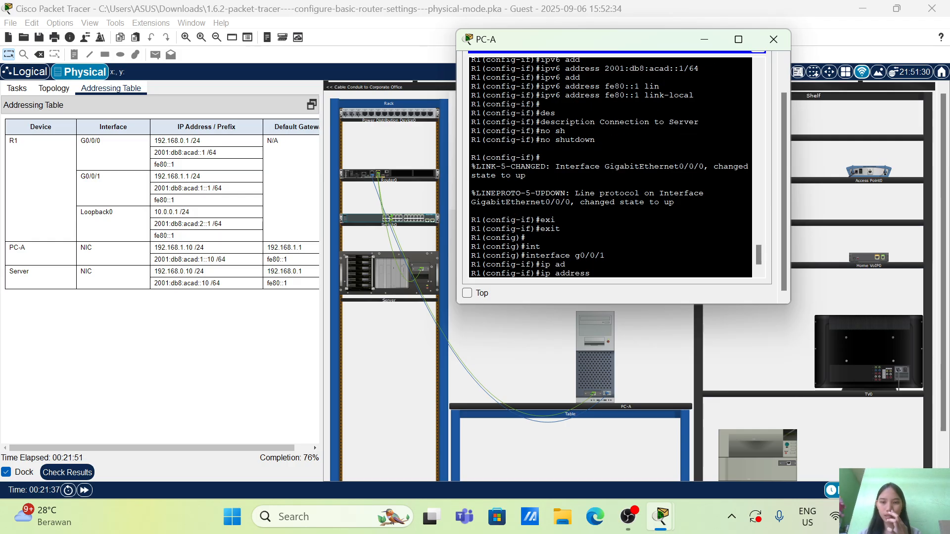
text(192.16)
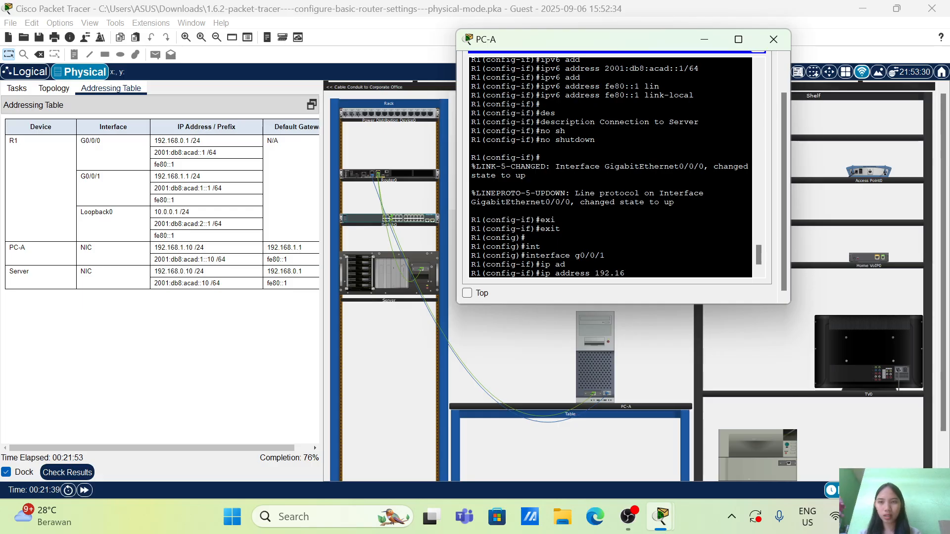
text(8.1)
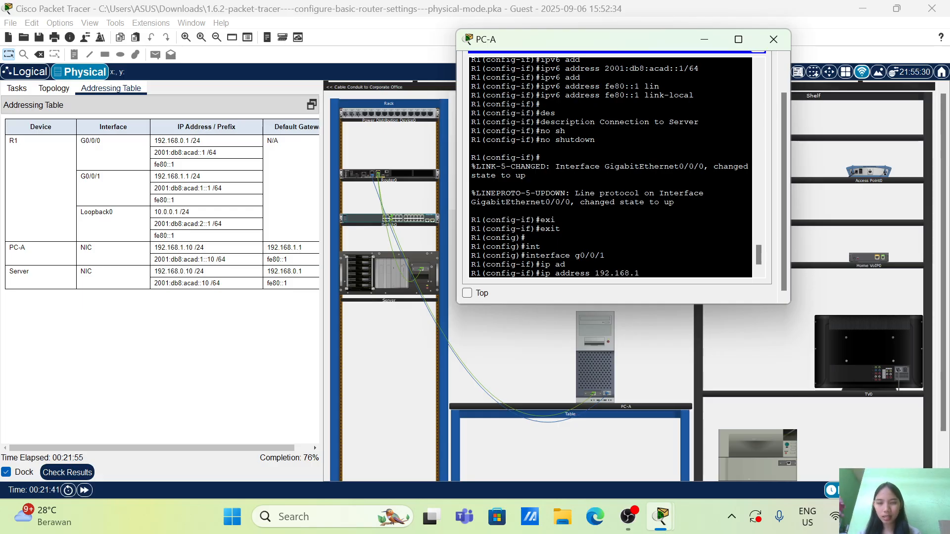
text(.1 25)
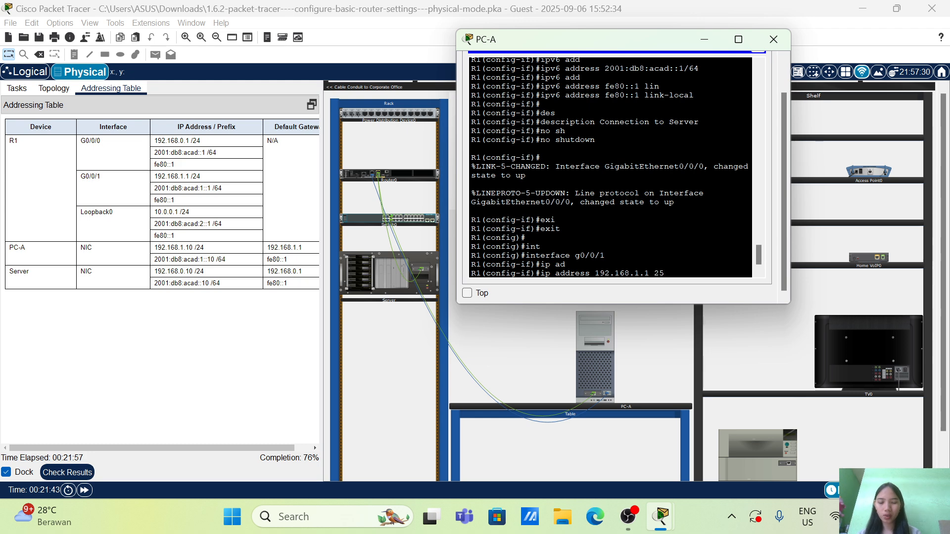
text(5.255.255.0)
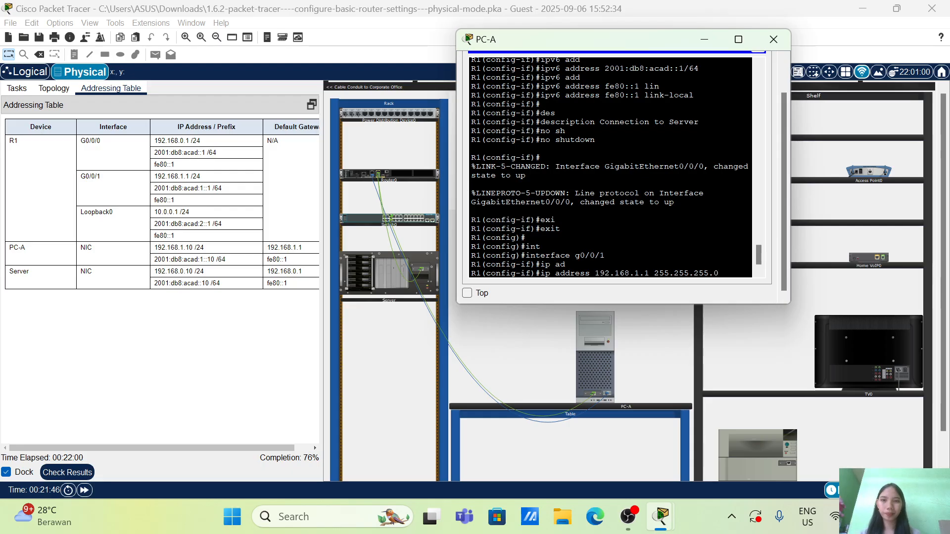
key(Return)
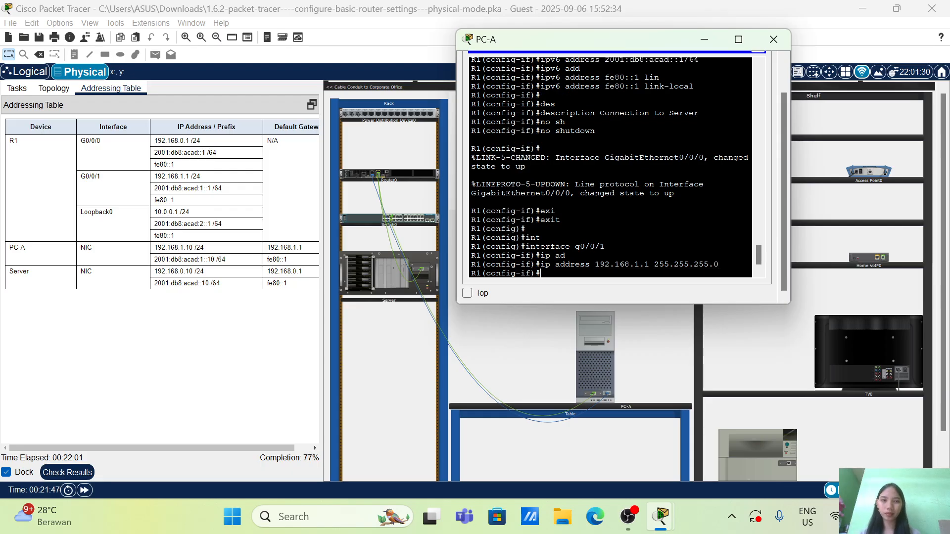
Assign the IPv6 address 2001:db8:acad:1::1/64 to g0/0/1, copying it from the addressing table
text(ipv)
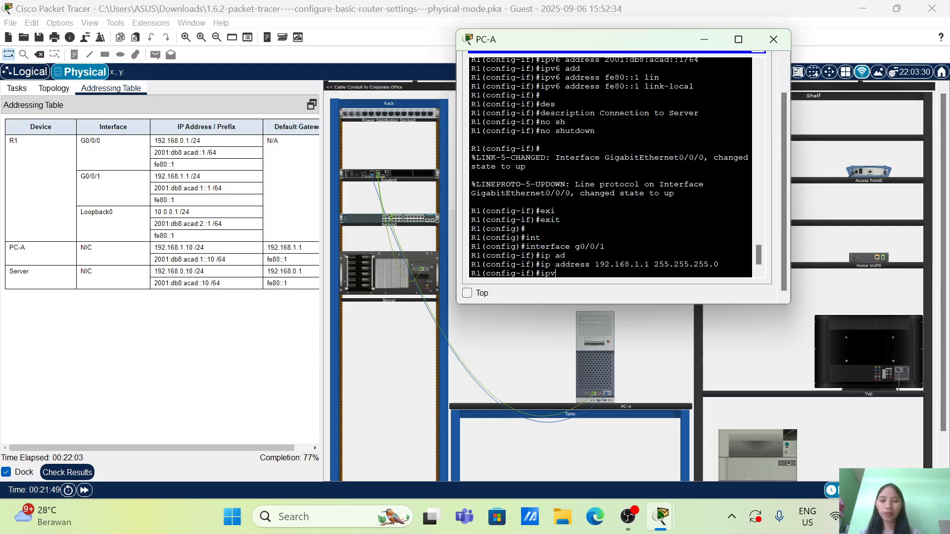
text(6 add)
key(Tab)
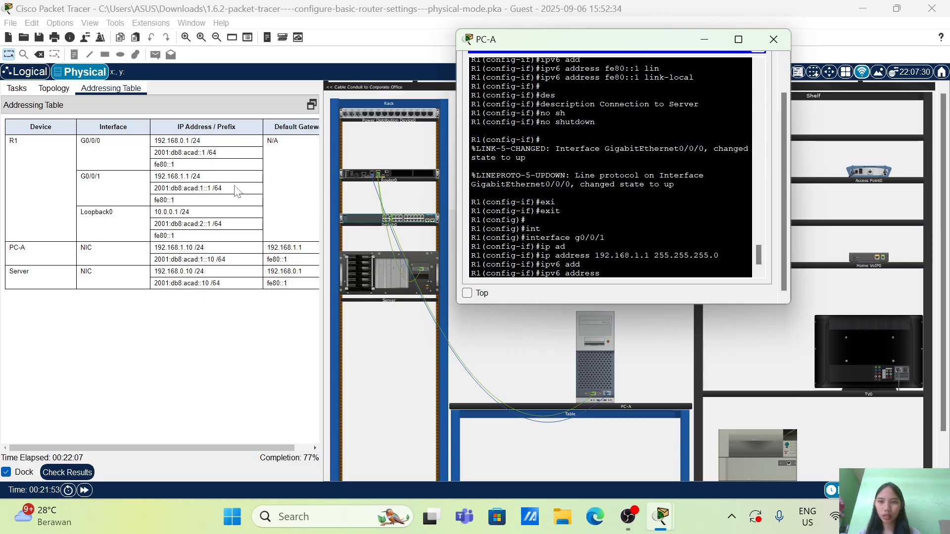
drag(233, 188, 156, 188)
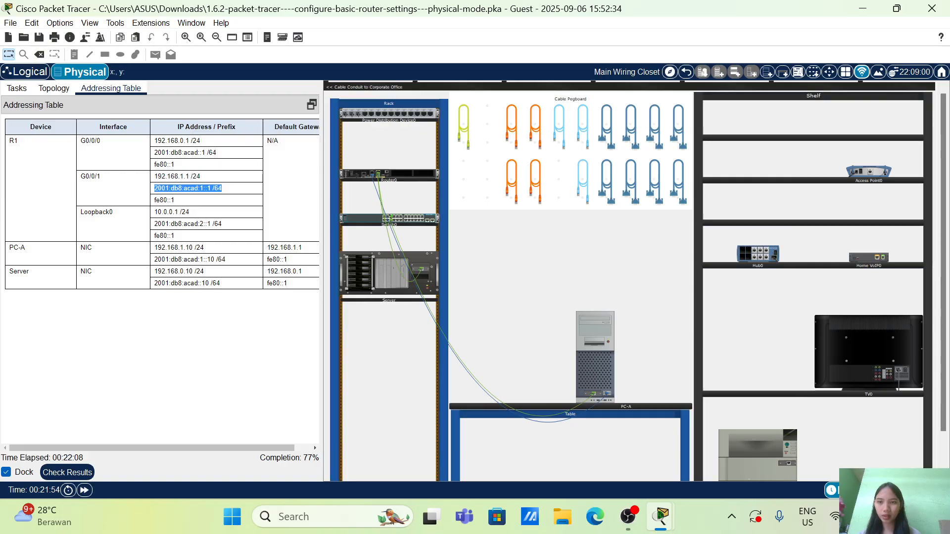
right_click(155, 188)
click(180, 196)
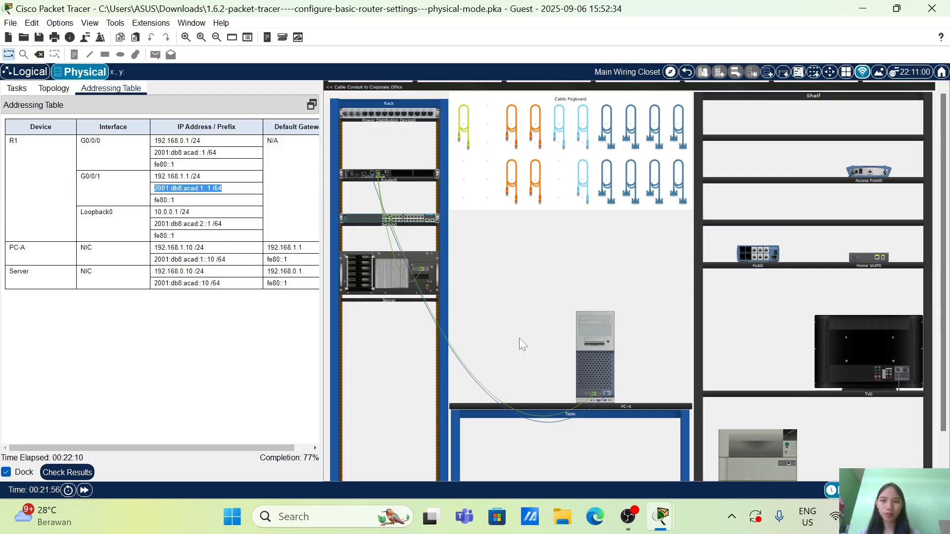
click(604, 373)
right_click(608, 272)
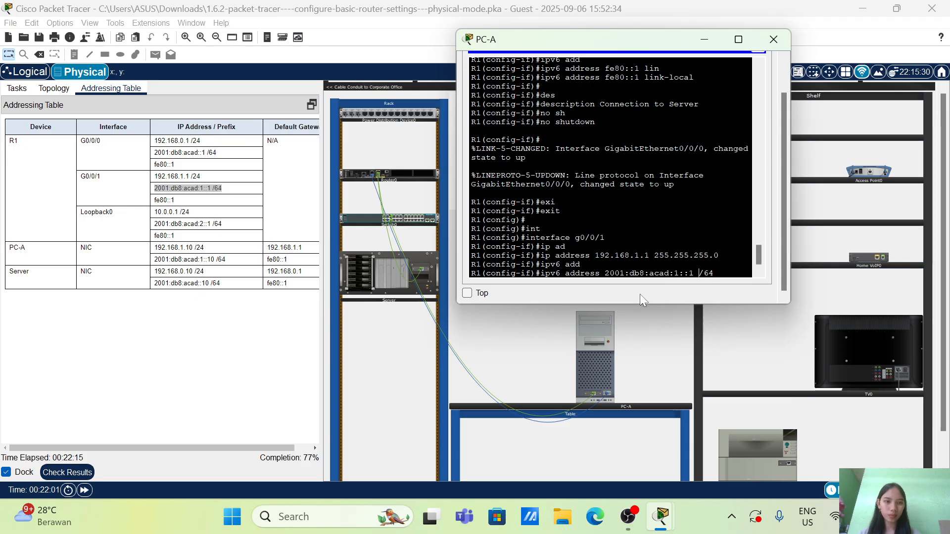
key(BackSpace)
key(Return)
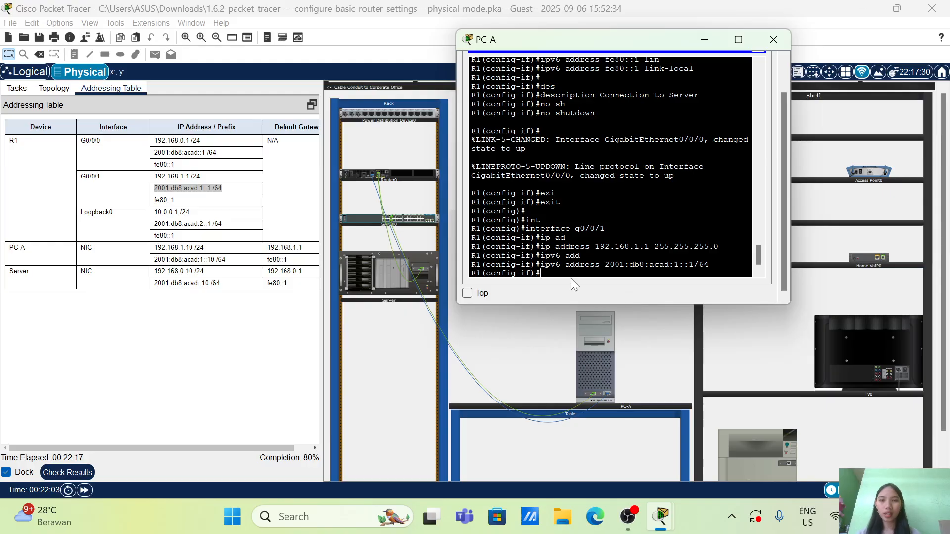
Assign fe80::1 as the IPv6 link-local address of g0/0/1
text(ipv6 add)
key(Tab)
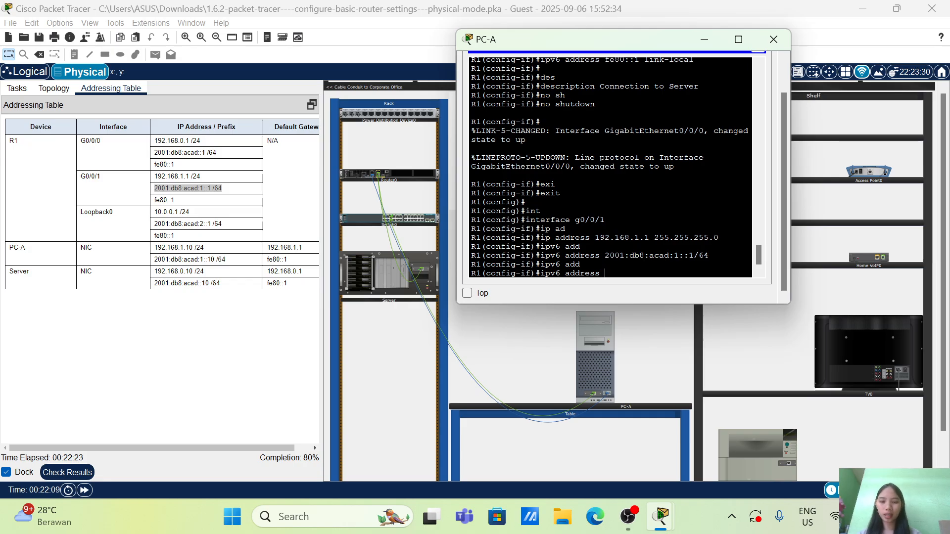
text(fe80::)
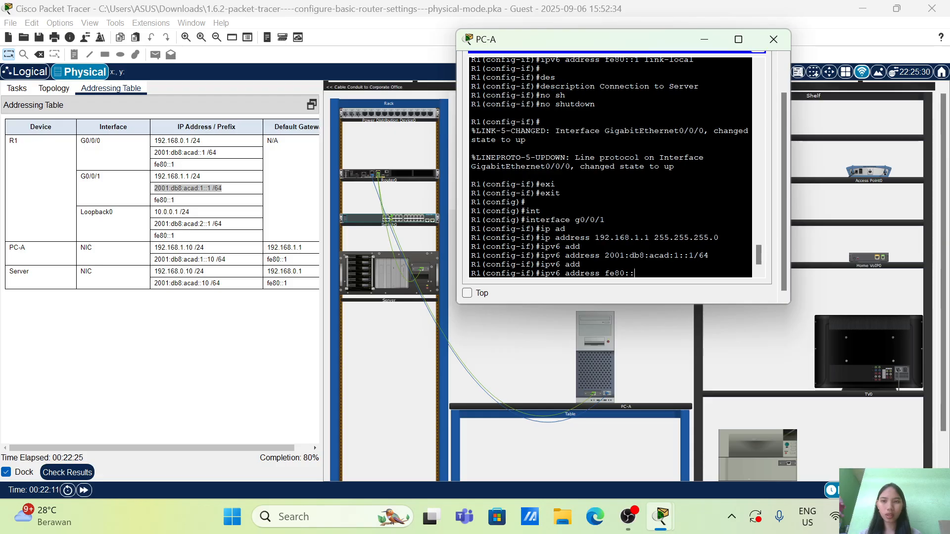
text(1)
text( lin)
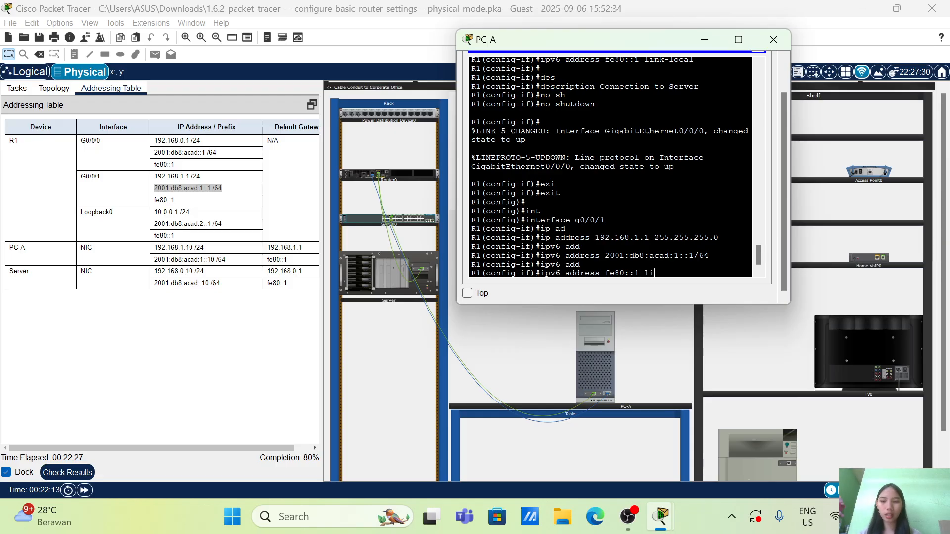
key(Tab)
key(Return)
key(Return)
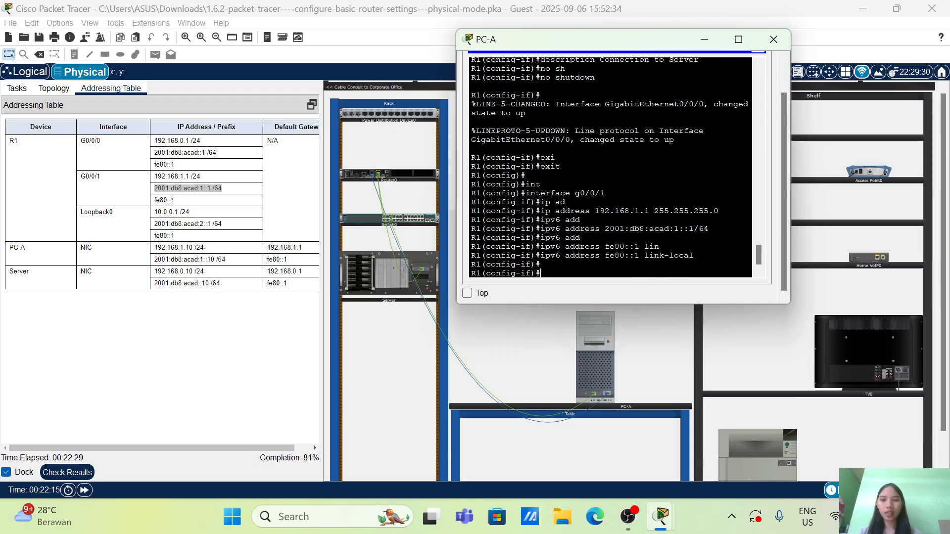
Set the description of g0/0/1 to "Connection to S1"
text(des)
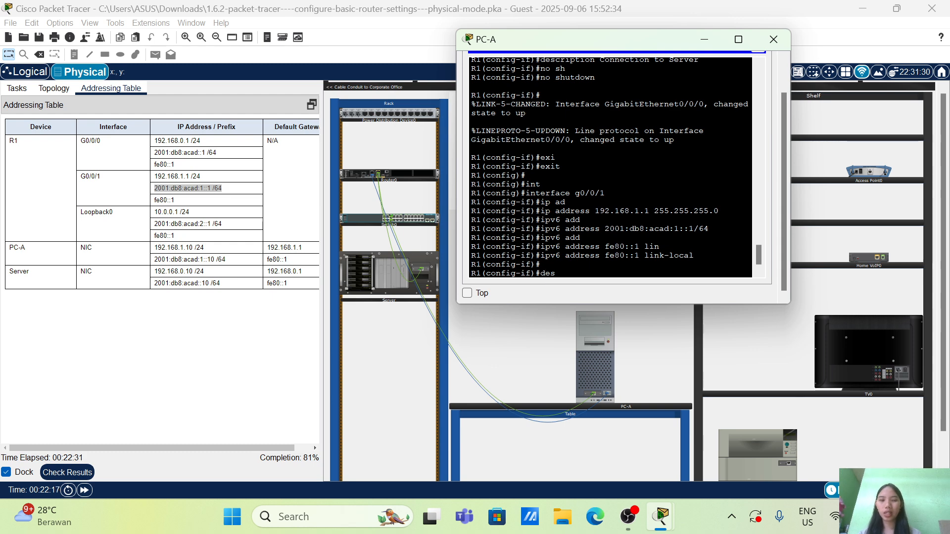
key(Tab)
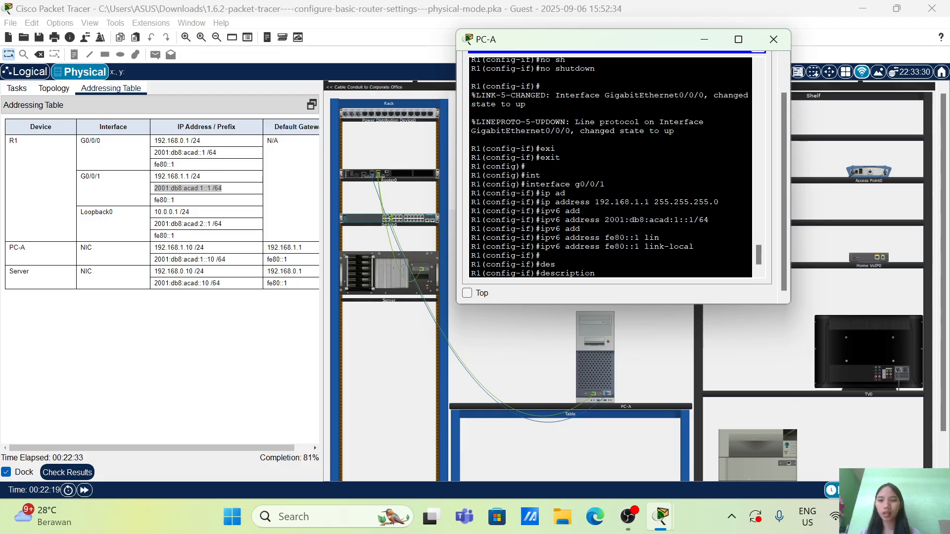
text(Connection)
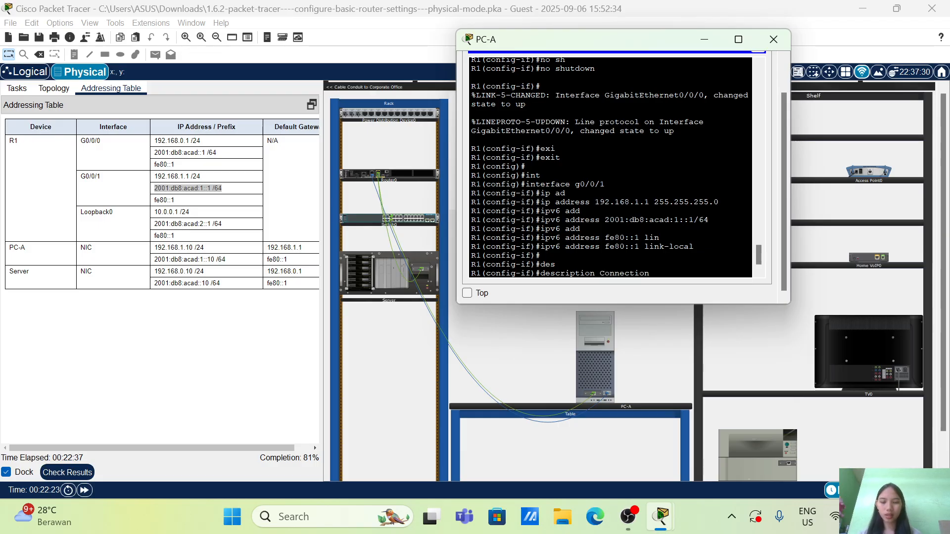
text( to S1)
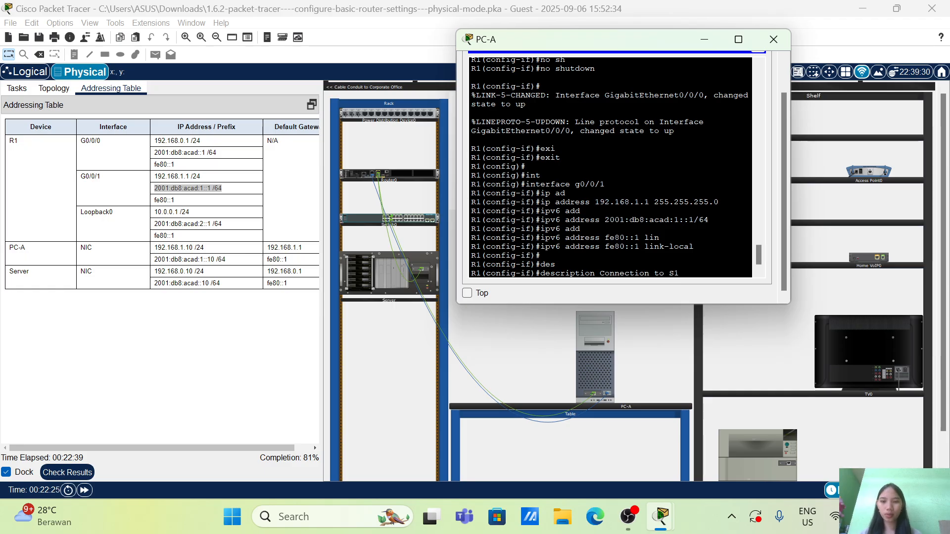
key(Return)
Activate g0/0/1 with no shutdown and return to global configuration mode
text(no sh)
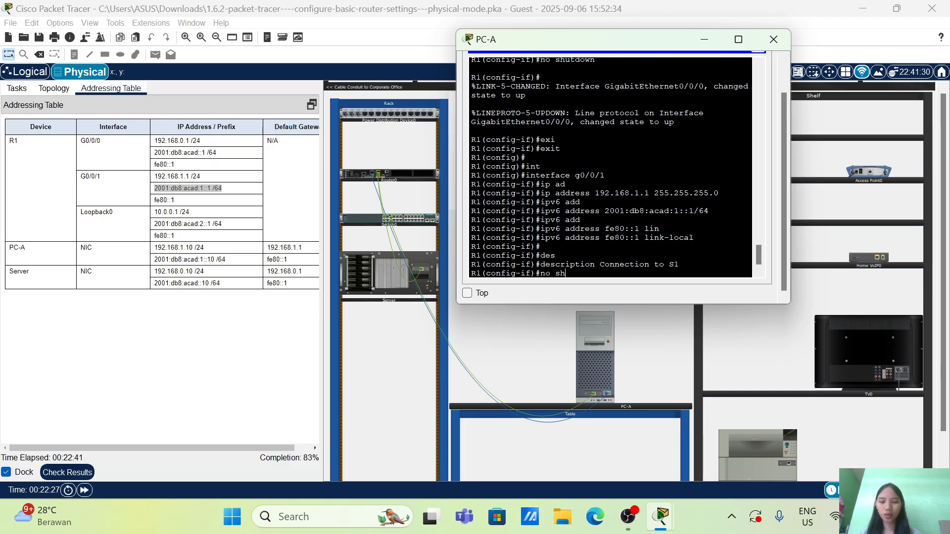
key(Tab)
key(Return)
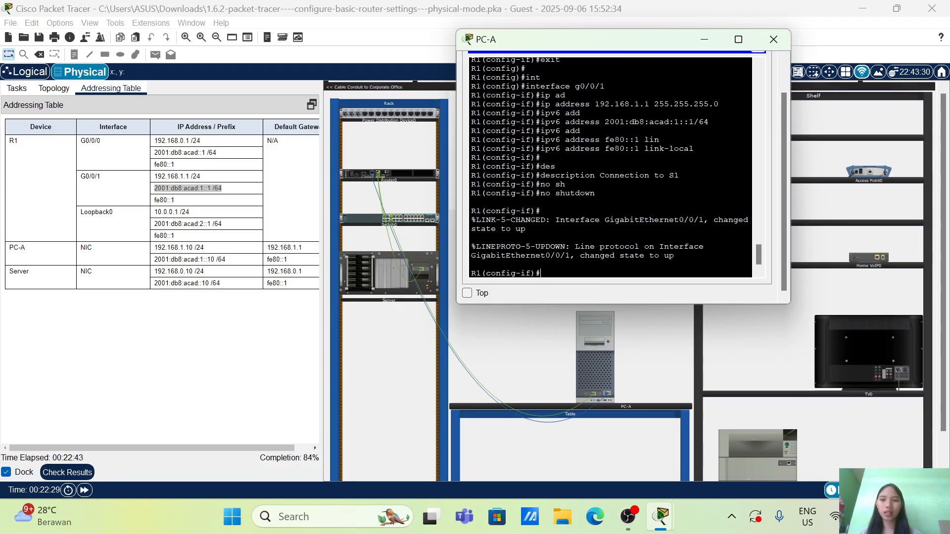
text(ex)
key(Tab)
key(Return)
key(Return)
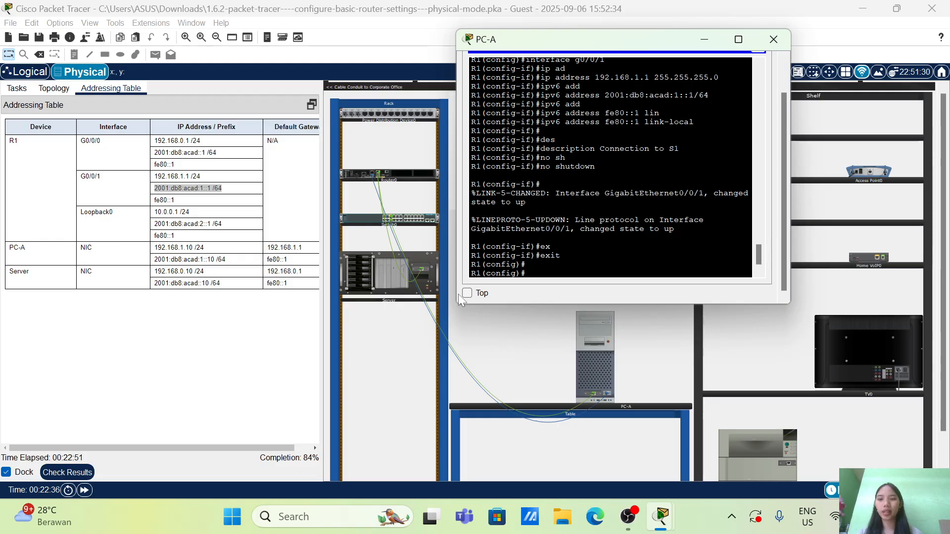
Create the loopback0 interface on R1 and enter its configuration mode
text(inte)
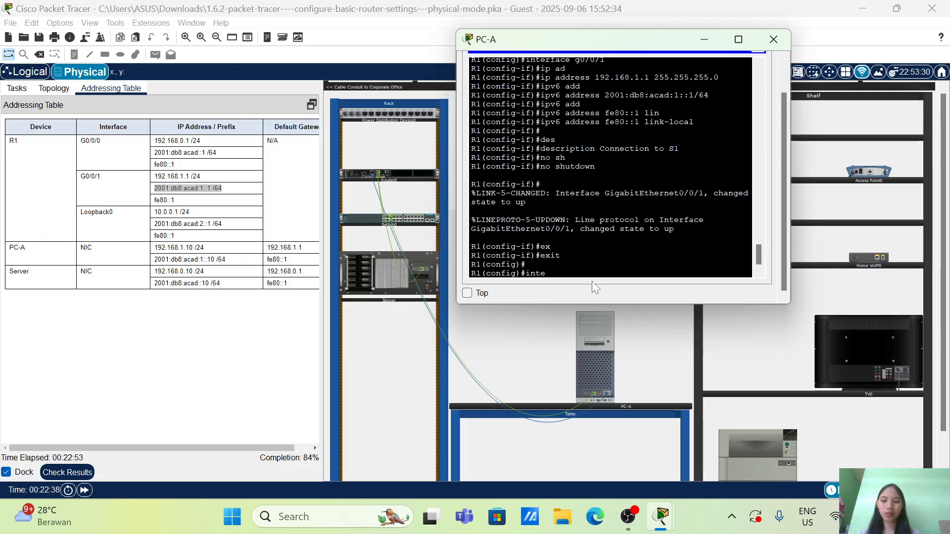
key(Tab)
text(loopb)
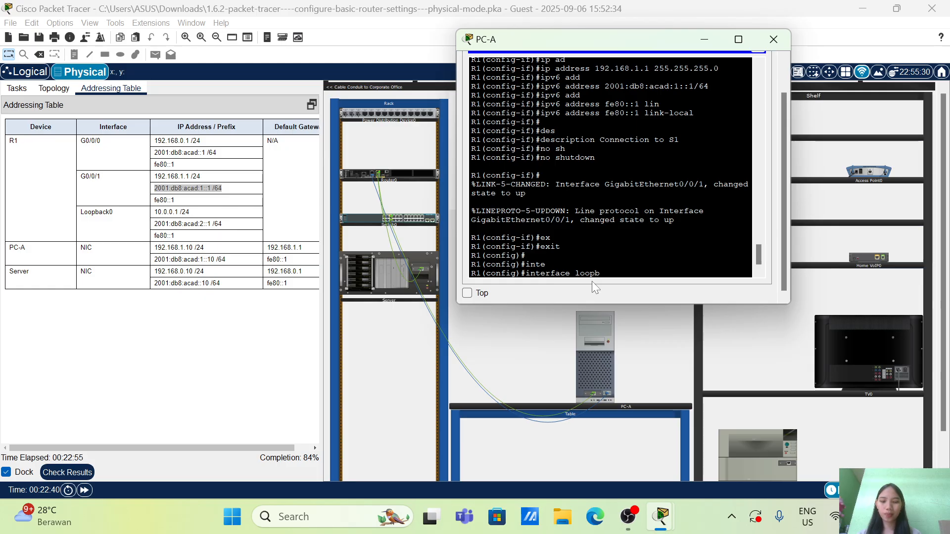
key(Tab)
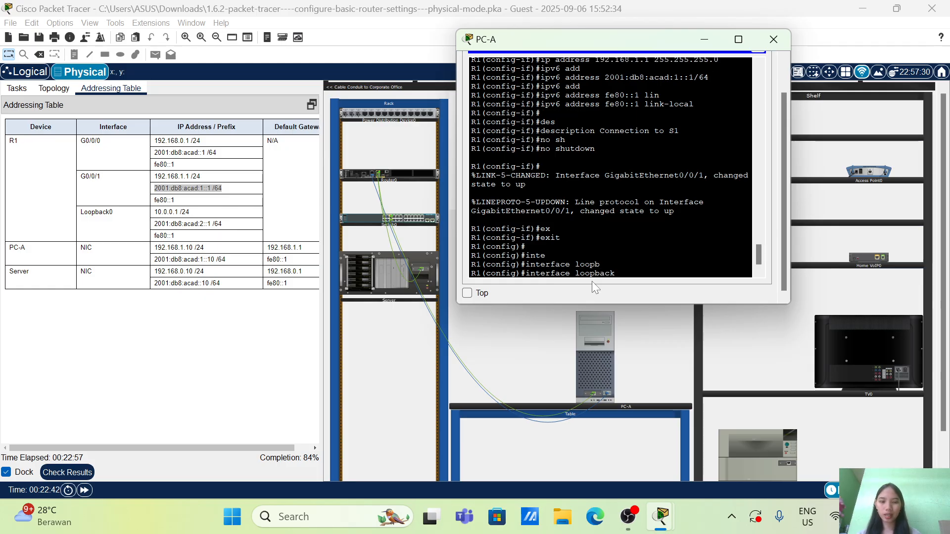
text(0)
key(Return)
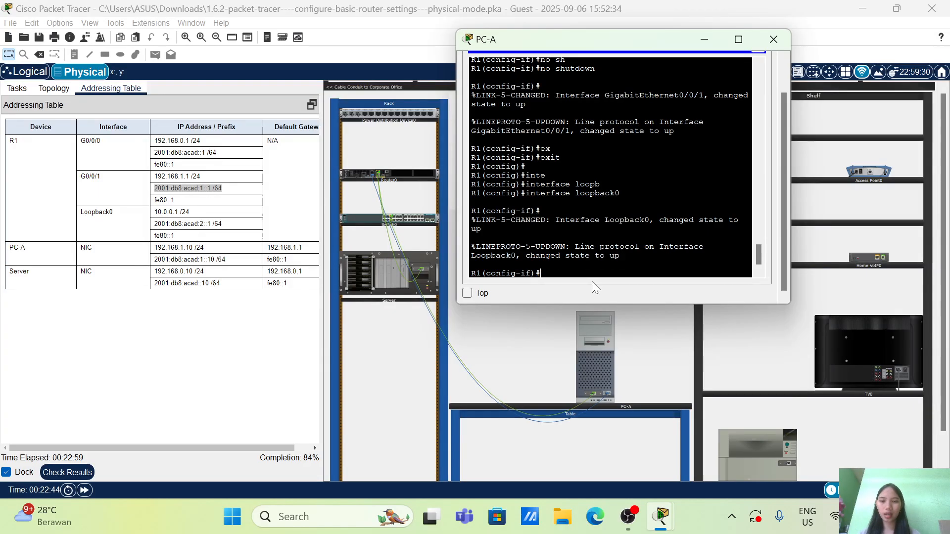
Assign the IPv4 address 10.0.0.1 with subnet mask 255.255.255.0 to R1's loopback0 interface
text(ip ad)
key(Tab)
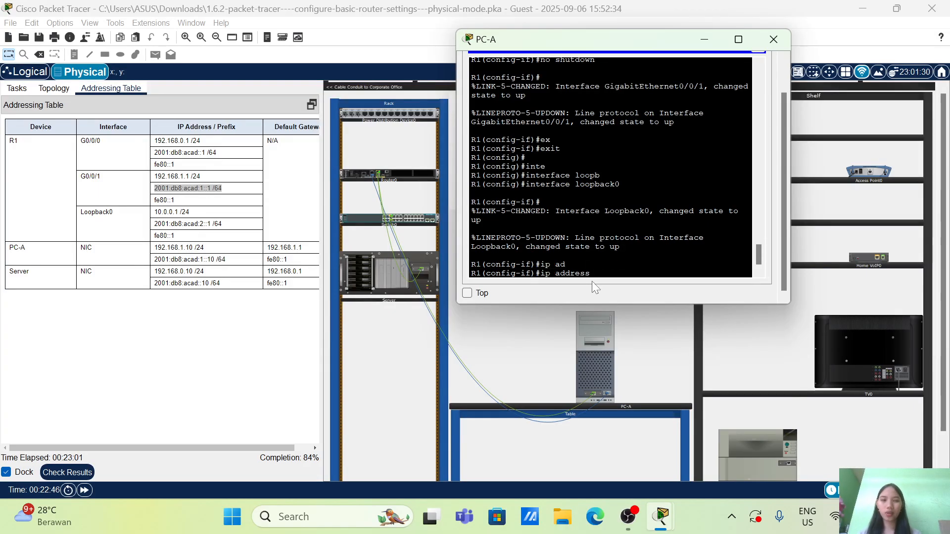
text(1)
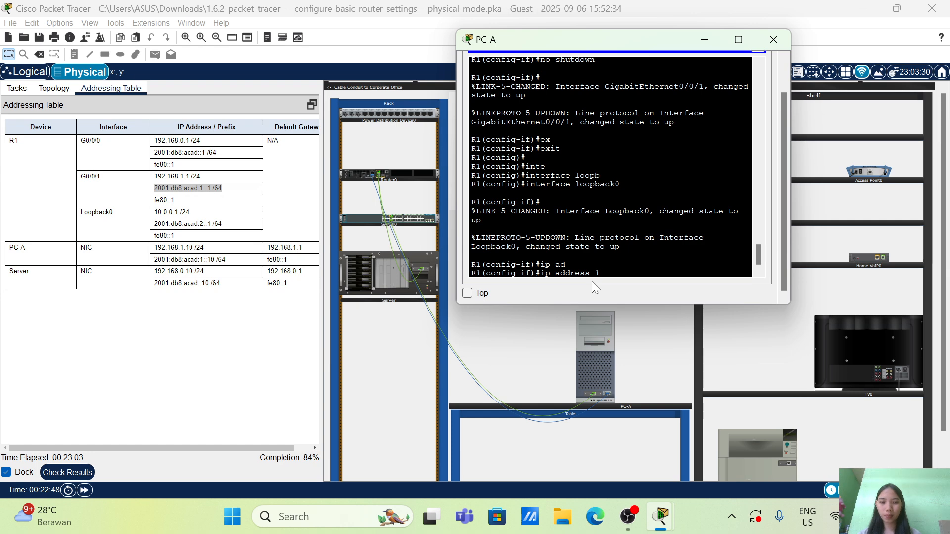
text(0.0.0.1 2)
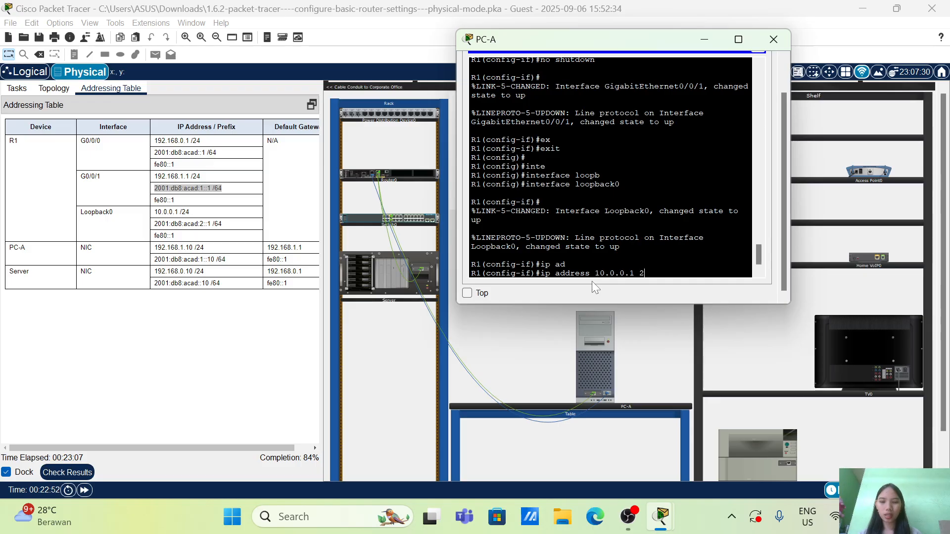
text(55.255.254)
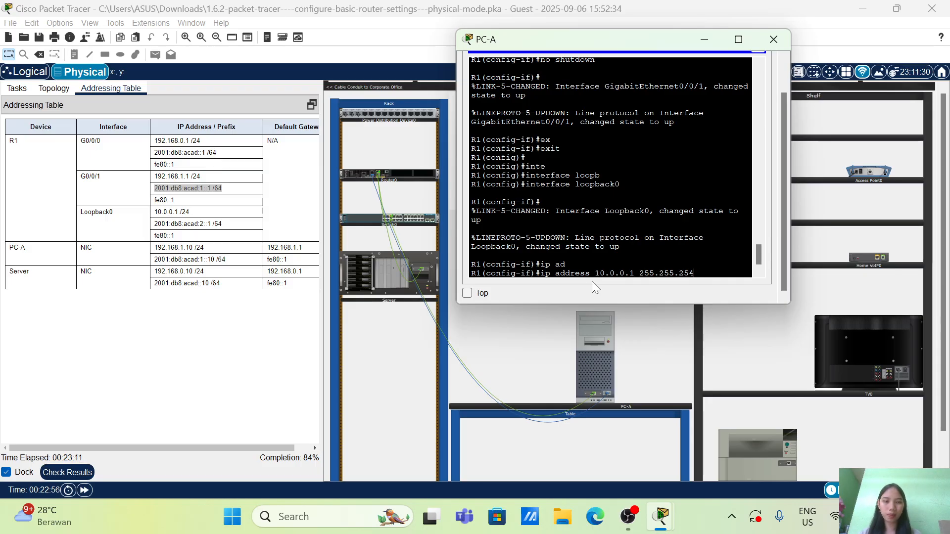
key(BackSpace)
text(5)
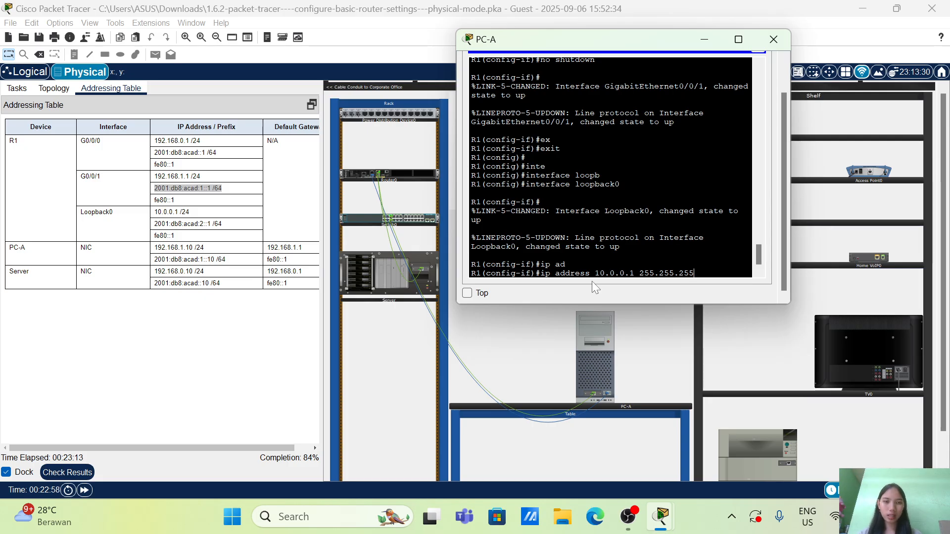
text(.0)
key(Return)
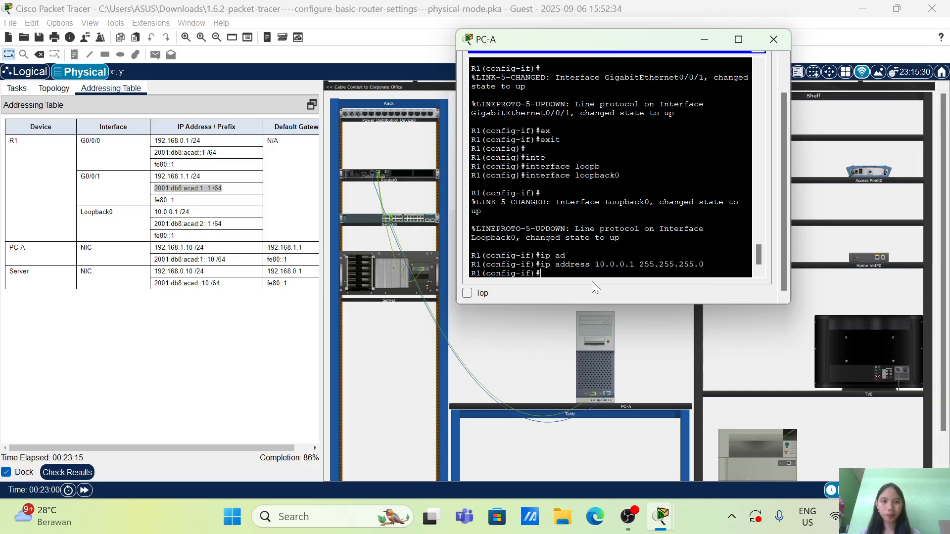
Copy Loopback0's IPv6 address 2001:db8:acad:2::1 /64 from the addressing table and paste it at R1's interface prompt in PC-A's terminal
text(ip)
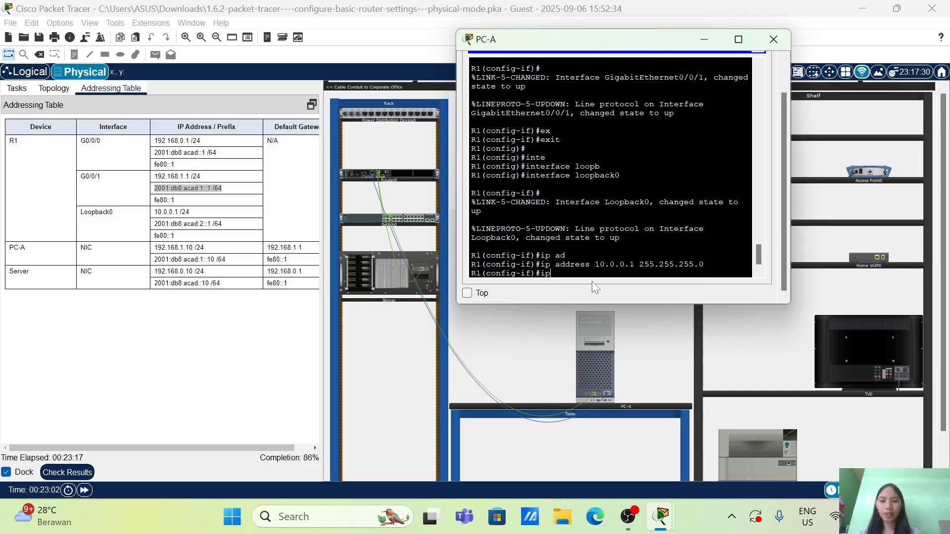
text(v6 add)
key(Tab)
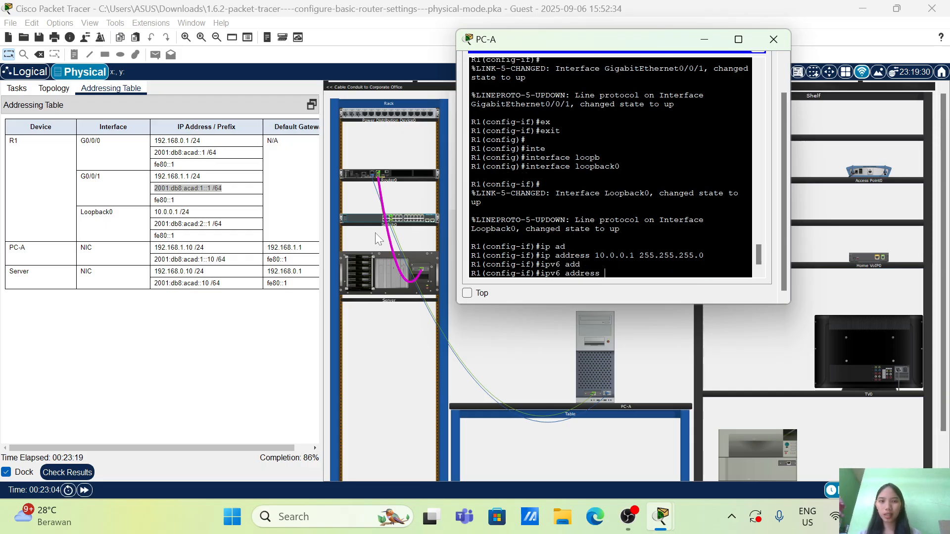
drag(227, 224, 117, 231)
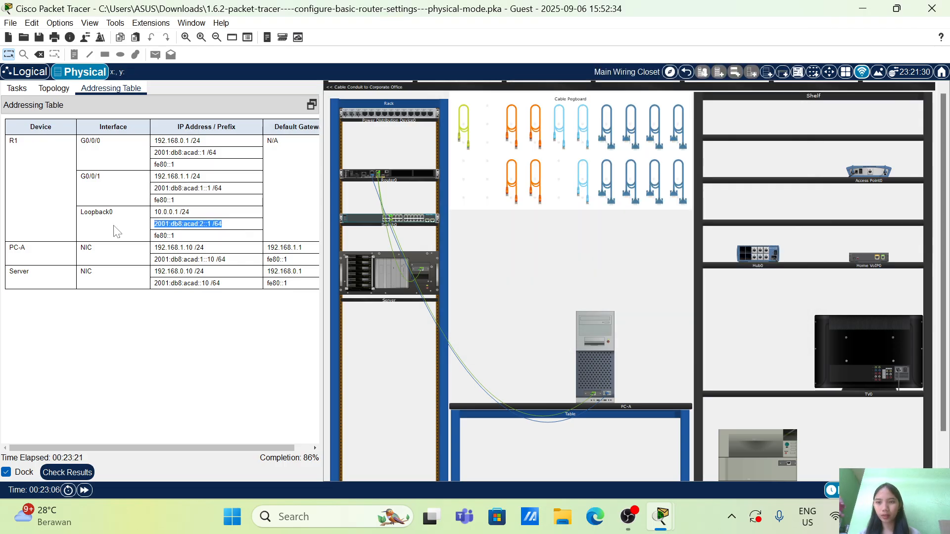
right_click(127, 225)
click(158, 233)
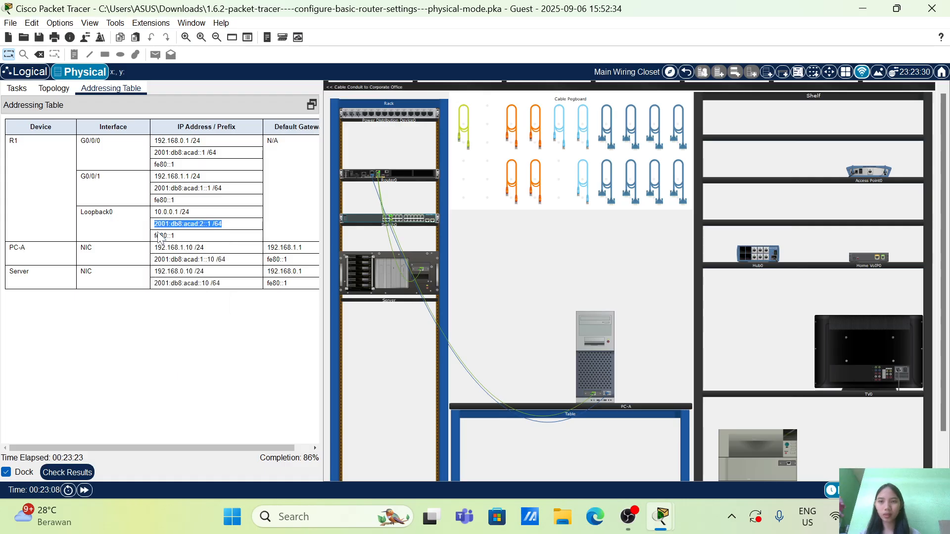
click(598, 369)
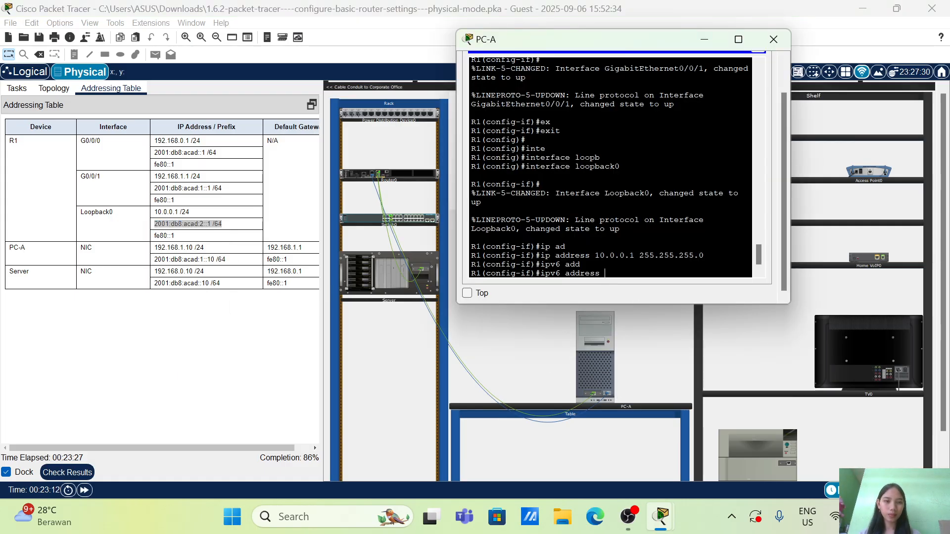
right_click(626, 272)
click(659, 299)
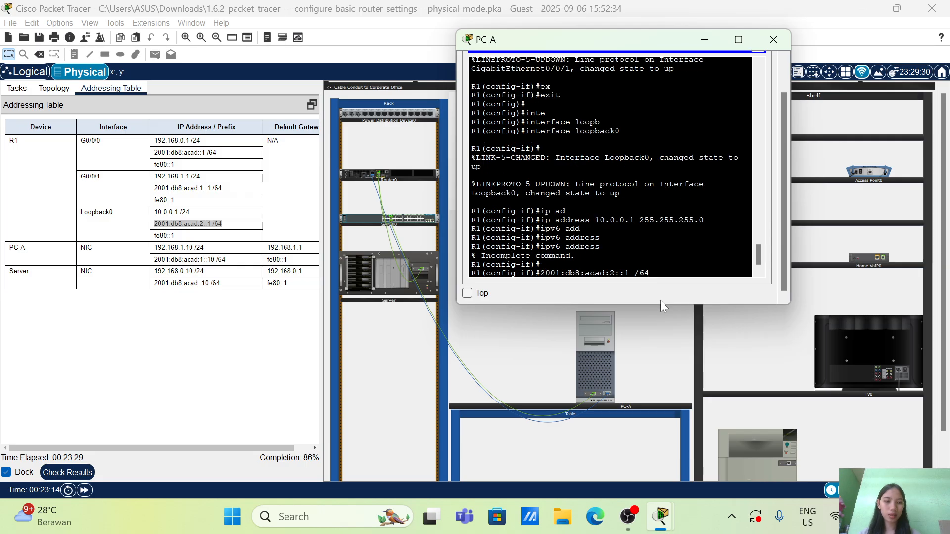
Complete the pasted text as an ipv6 address command that assigns 2001:db8:acad:2::1/64 to loopback0
key(Left)
key(Left)
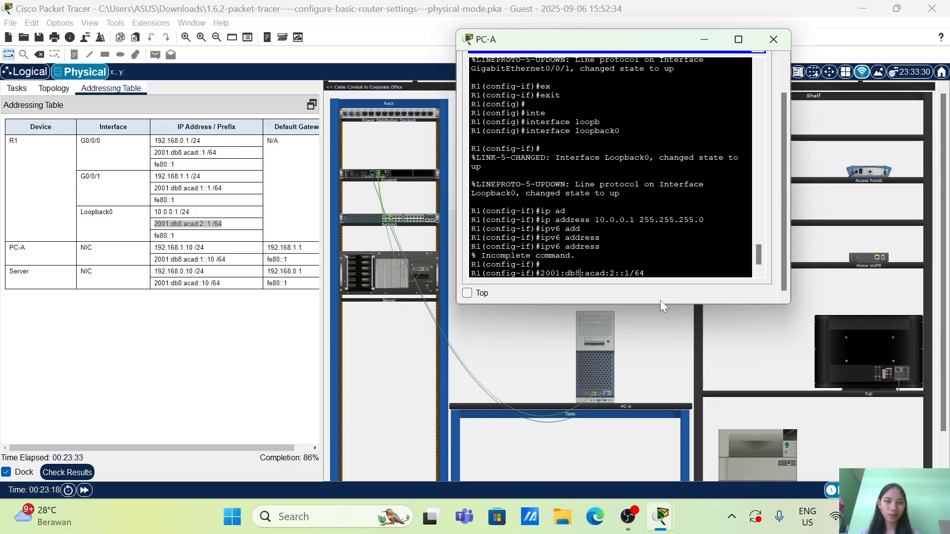
text(ipv6 add)
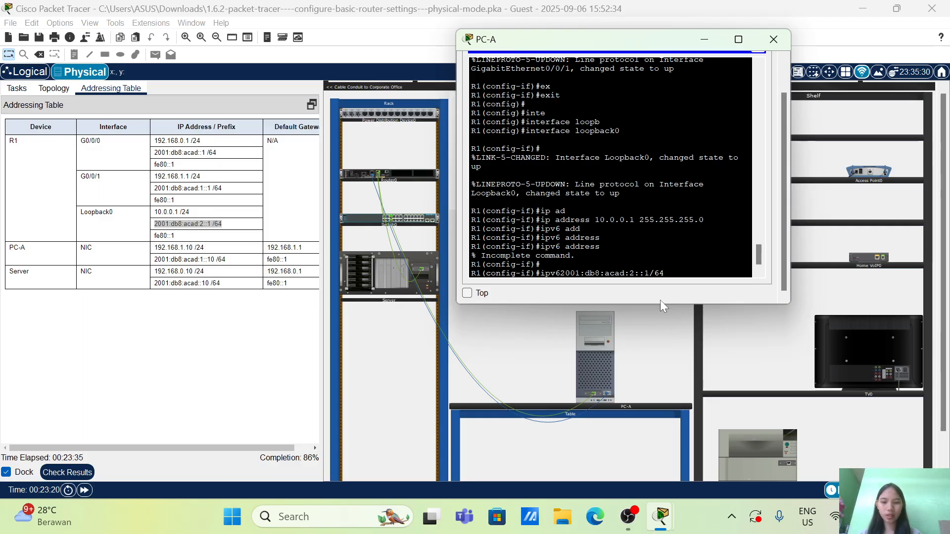
key(Tab)
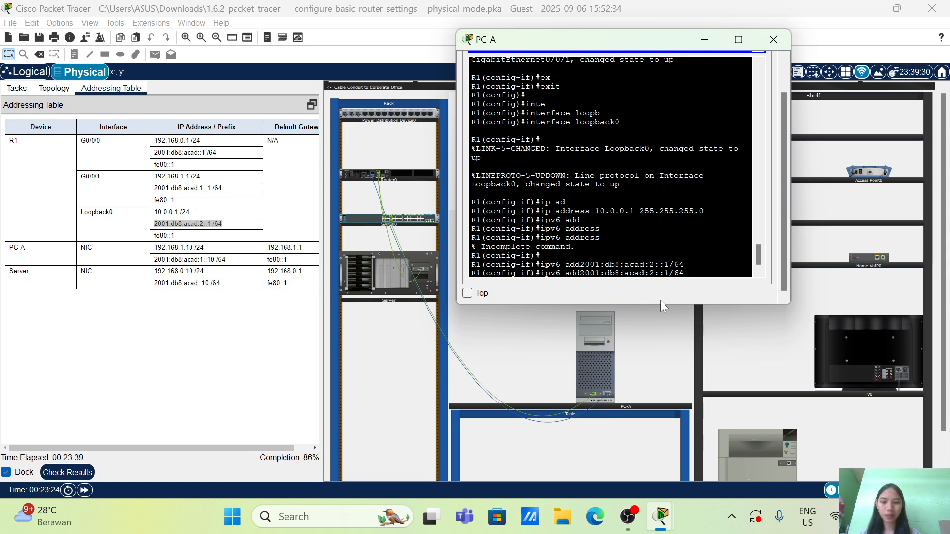
text(ress)
key(Tab)
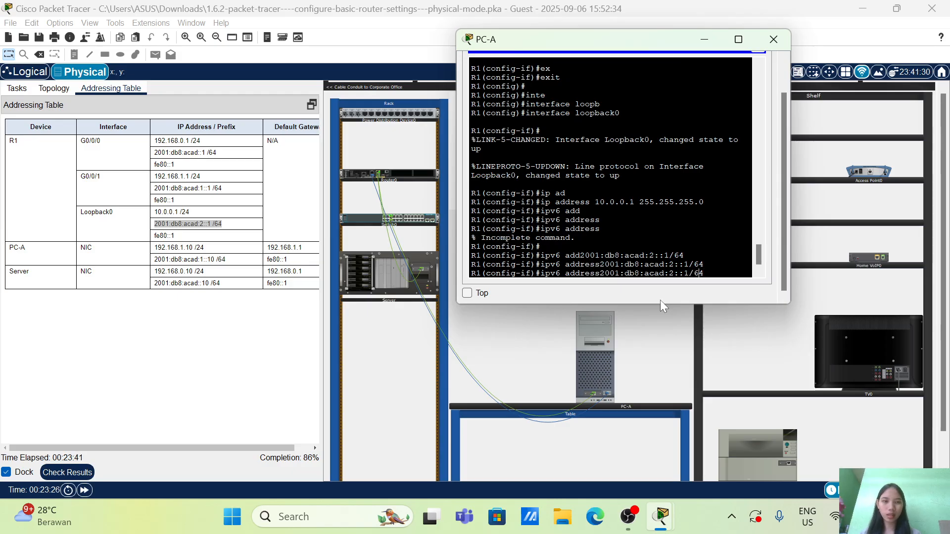
key(Left)
key(Left)
key(Left)
key(Left)
key(Left)
key(Left)
key(Left)
key(Left)
key(Left)
key(Left)
key(Left)
key(Left)
key(Left)
key(Left)
key(Left)
key(Left)
key(Return)
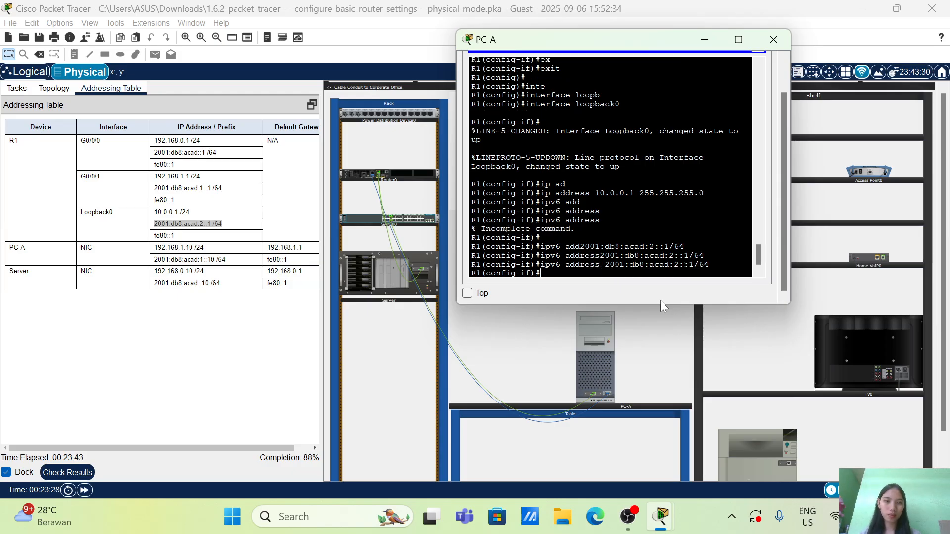
Assign fe80::1 as the IPv6 link-local address of loopback0
text(i)
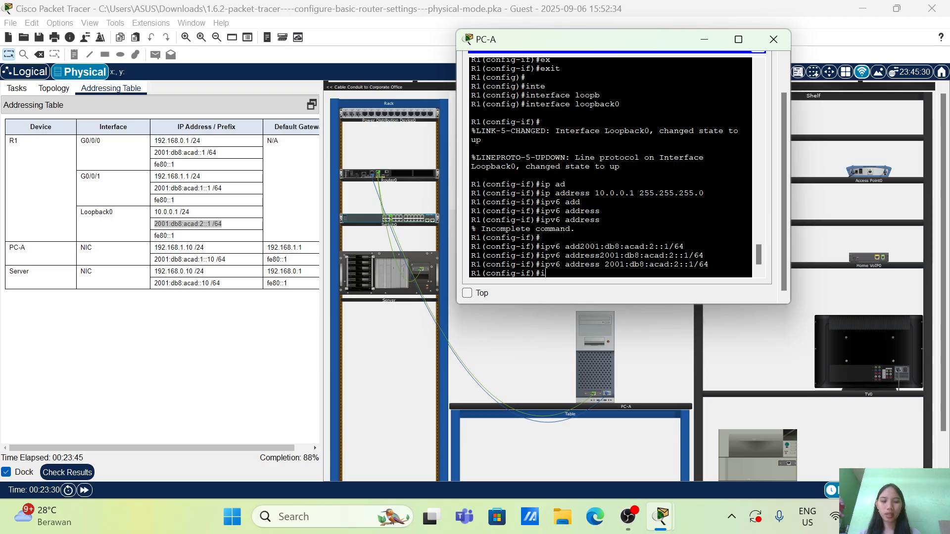
text(pv6 add)
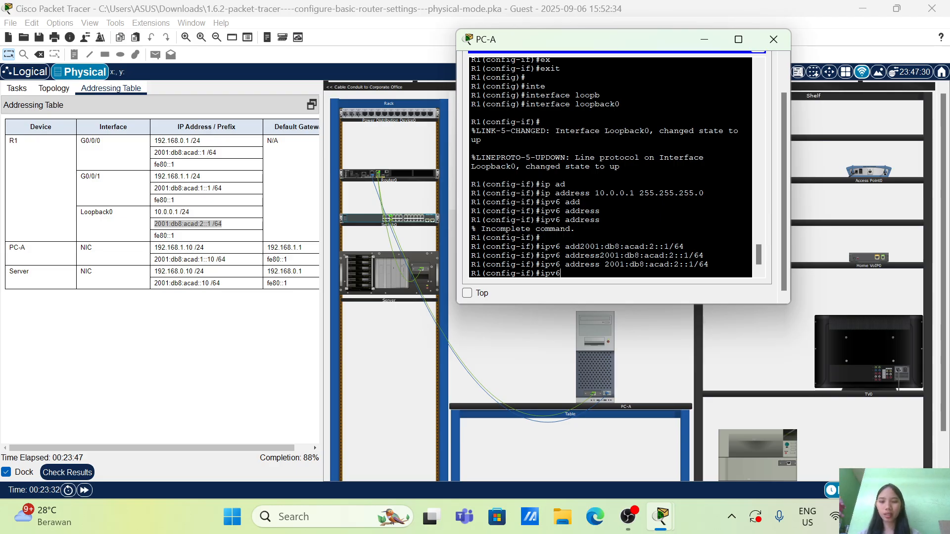
key(Tab)
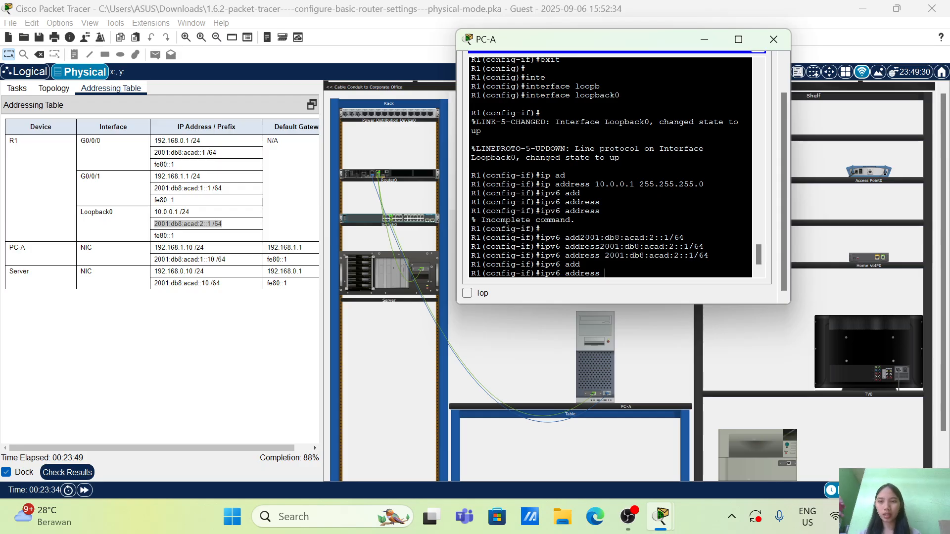
text(fe80::)
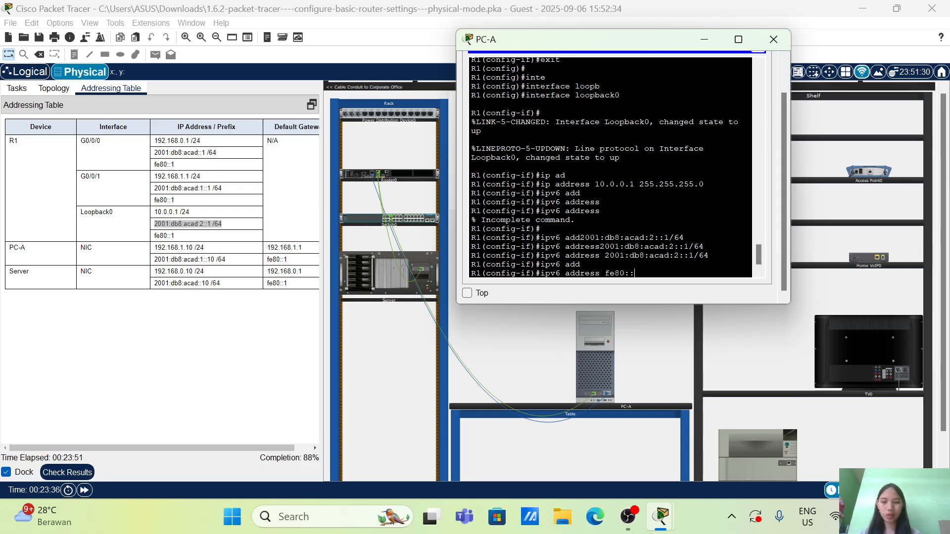
text(1 lin)
key(Tab)
key(Return)
key(Return)
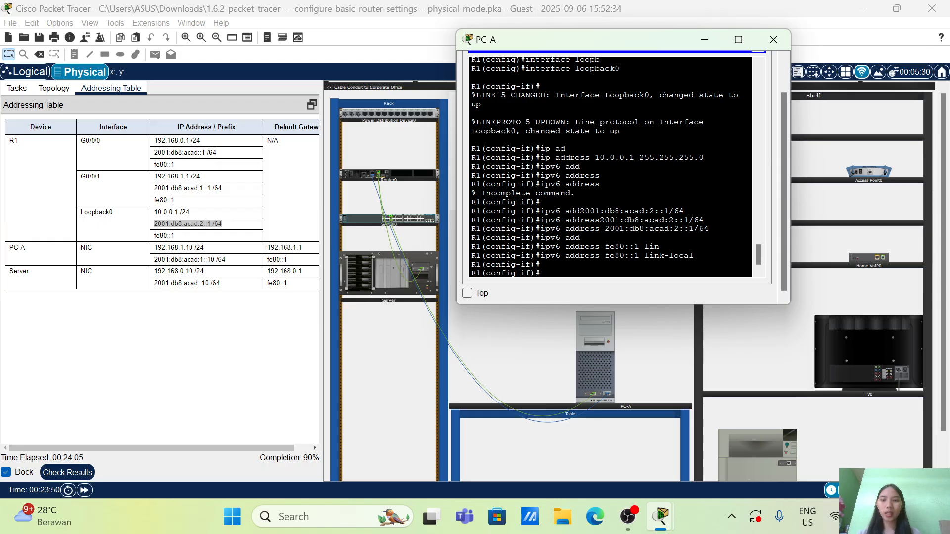
Set the description of loopback0 to "loopback adapter"
text(dec)
key(Tab)
text(loop)
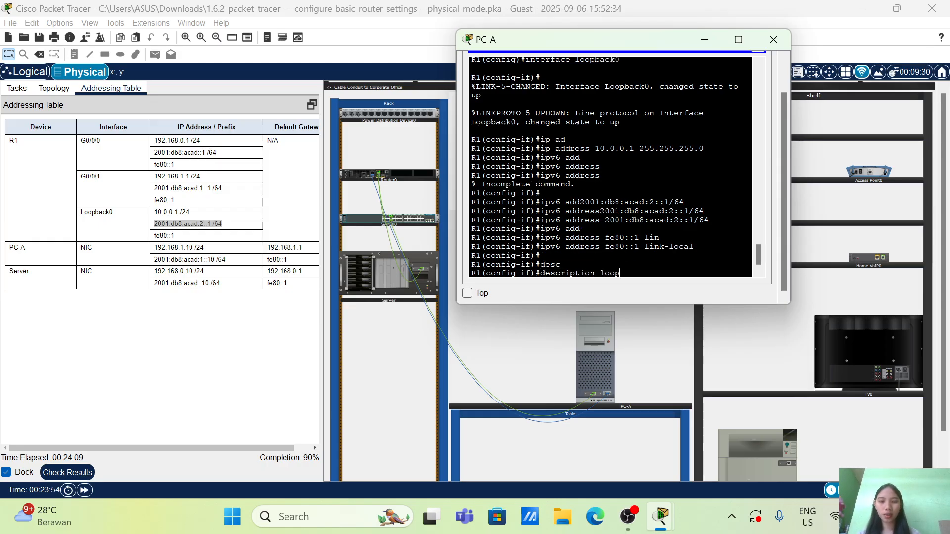
text(back)
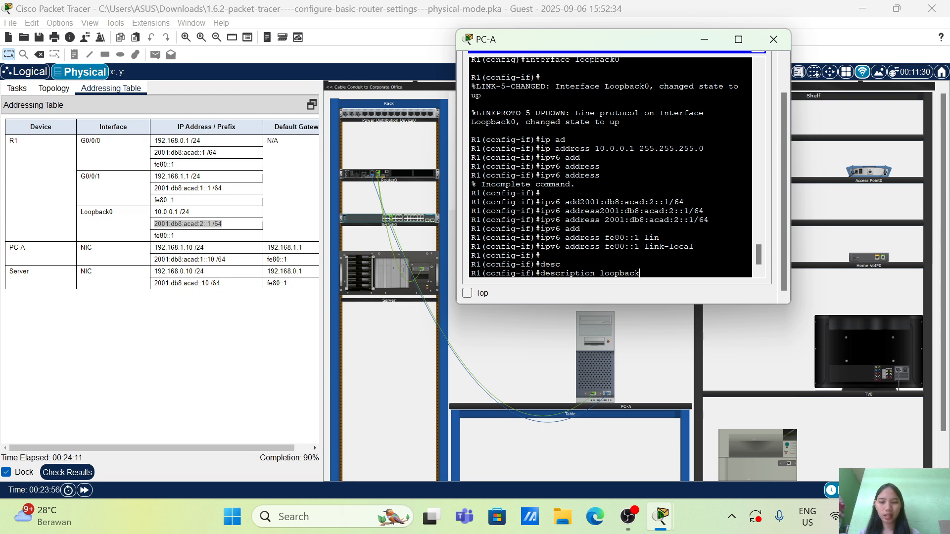
text( adapter)
key(Return)
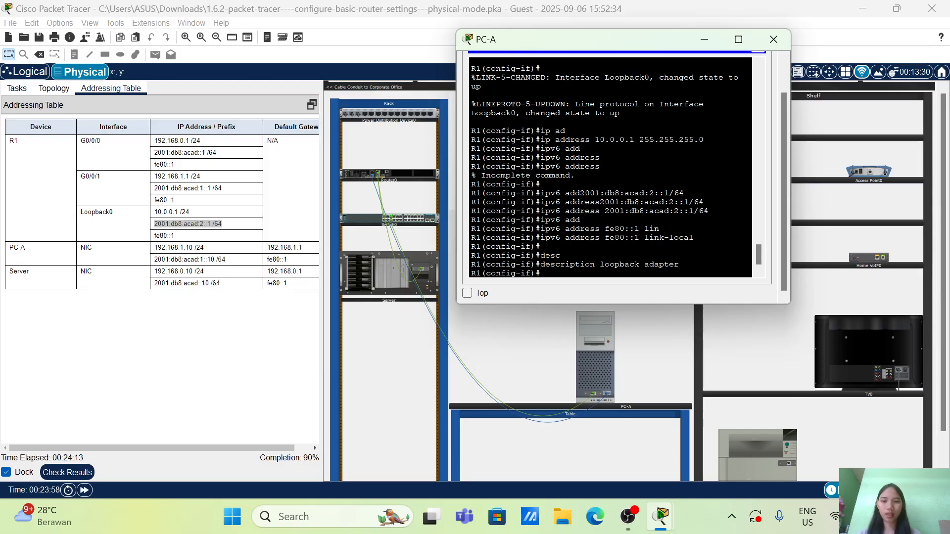
Activate loopback0 with no shutdown and return to global configuration mode
key(Return)
text(no sh)
key(Tab)
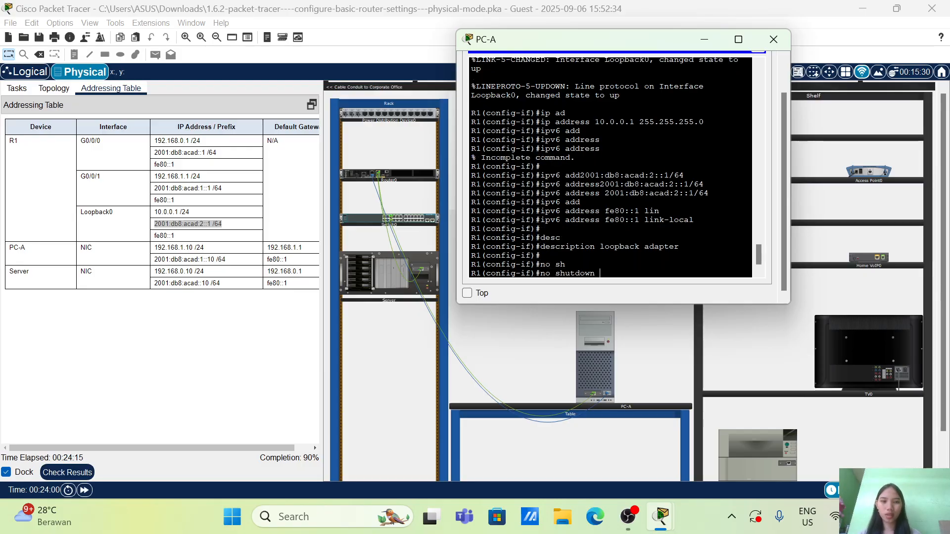
key(Return)
key(Return)
text(ex)
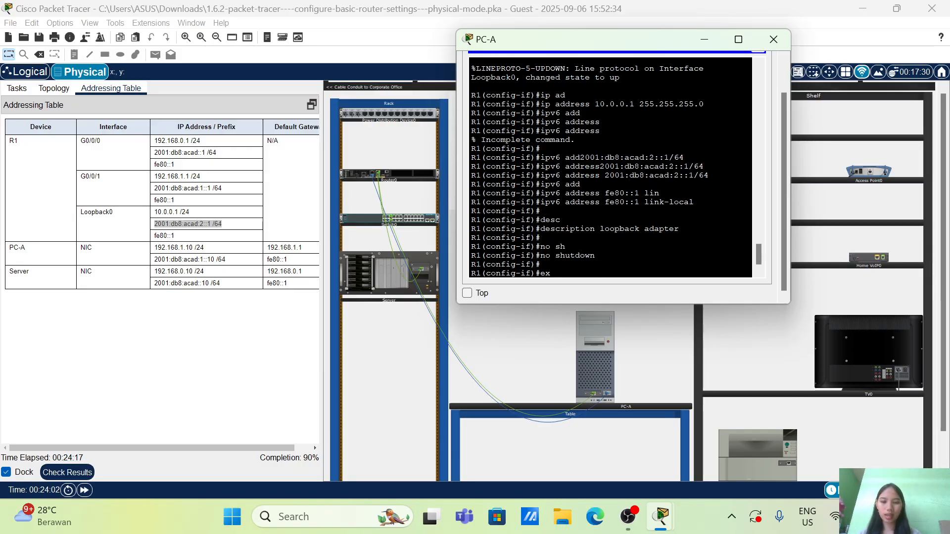
text(it)
key(Return)
key(Return)
key(Return)
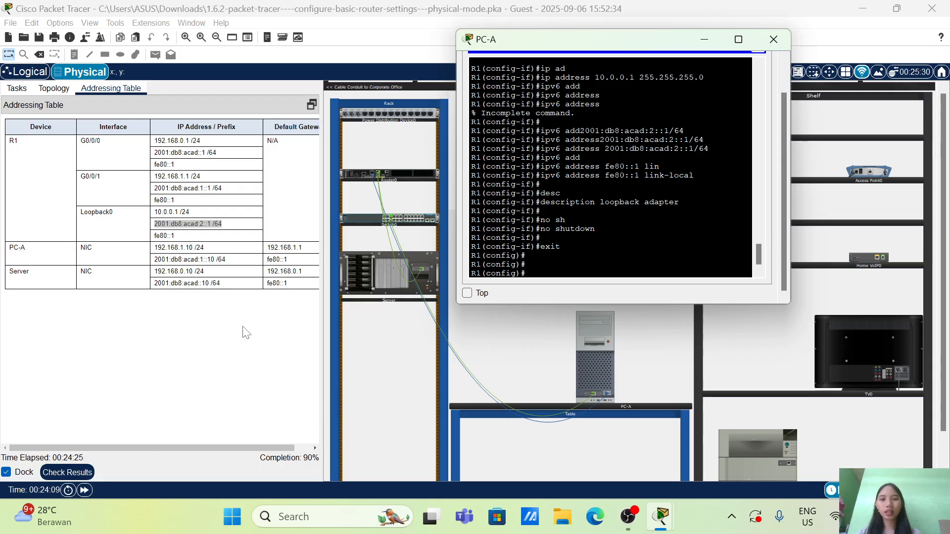
Check the activity results and examine the assessment items for incorrect router and server settings, then close the results
click(85, 478)
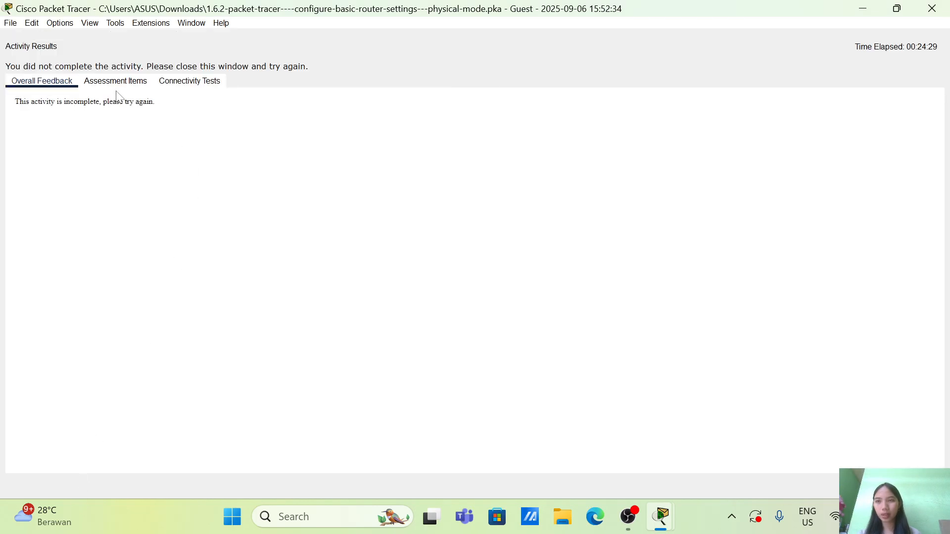
click(115, 82)
scroll(132, 284, down, 1)
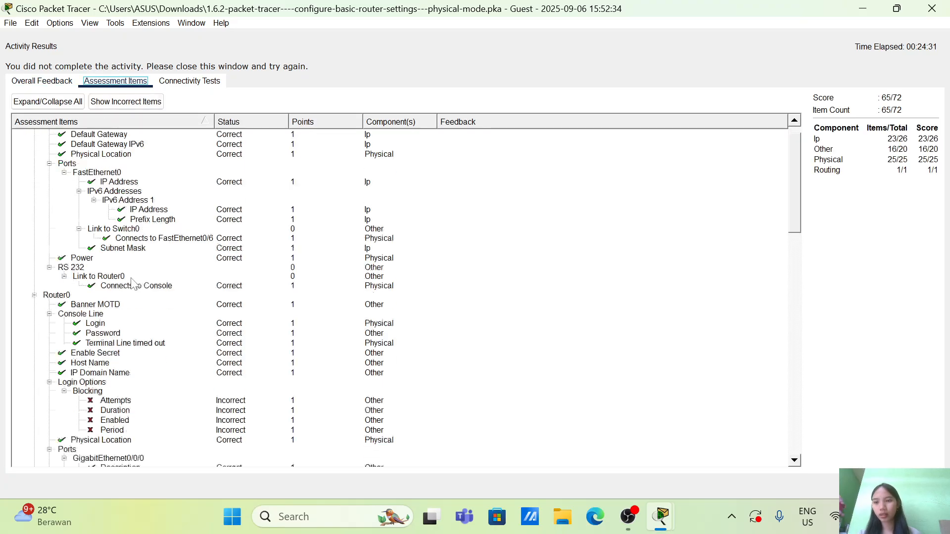
scroll(131, 284, down, 7)
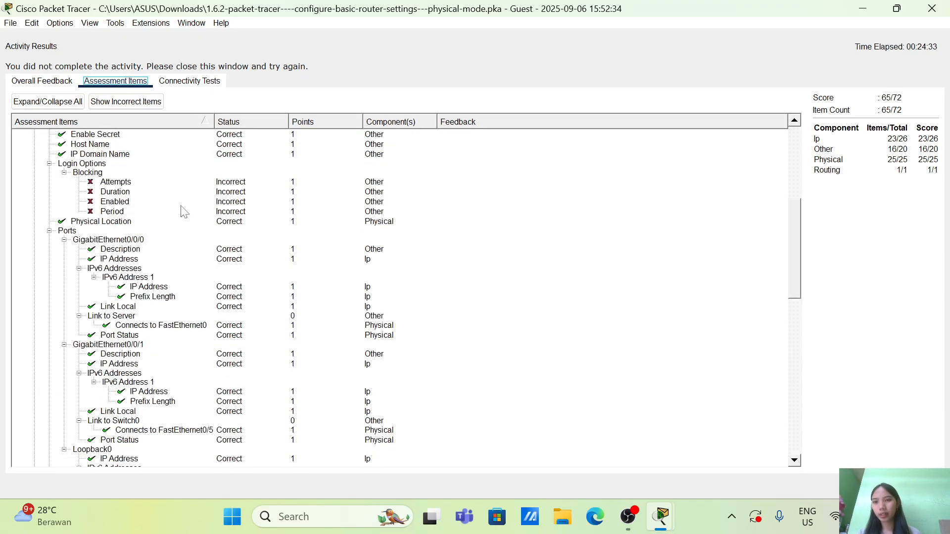
scroll(184, 211, down, 15)
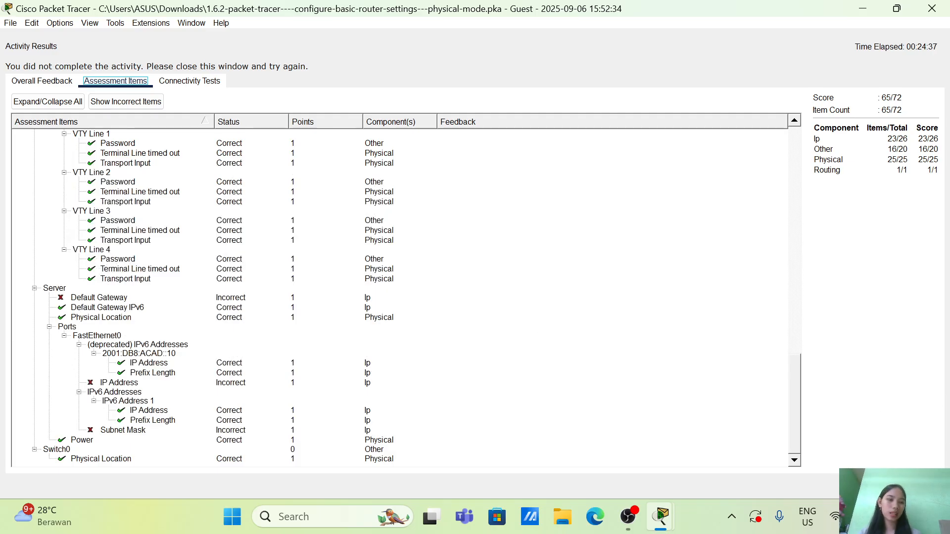
click(921, 486)
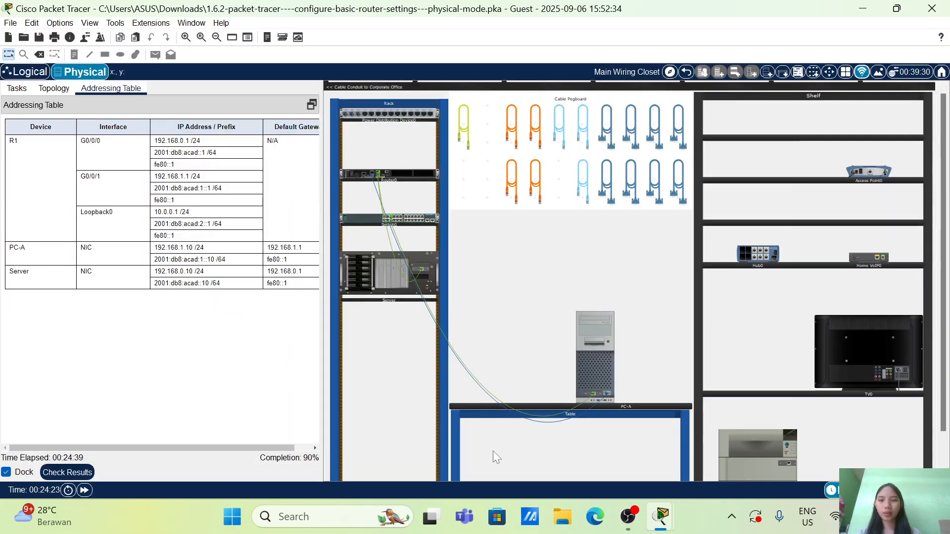
Review the task instructions for the remaining router configuration steps, including the vty login blocking requirement
click(18, 90)
scroll(158, 277, down, 10)
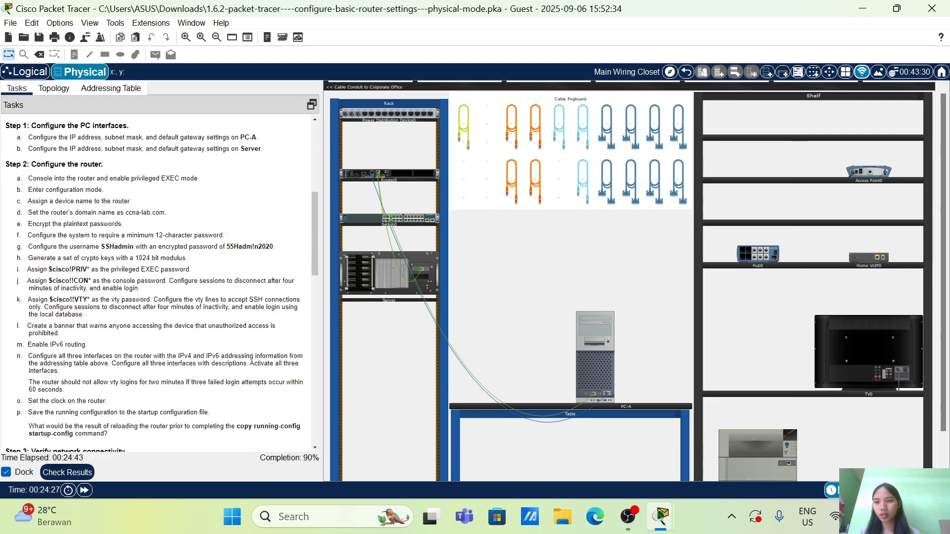
scroll(159, 277, down, 3)
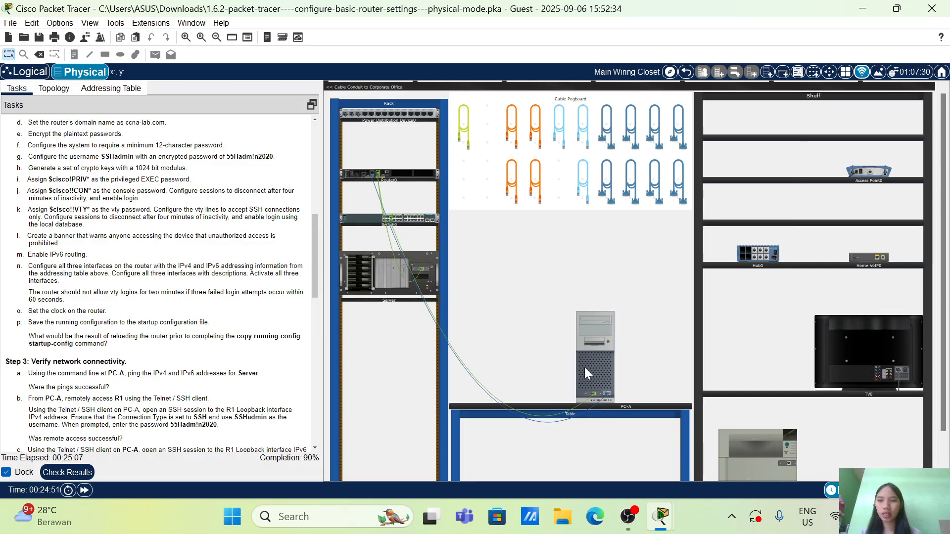
In R1's terminal on PC-A, block logins for 120 seconds after 3 failed attempts within 60 seconds
mouse_move(584, 367)
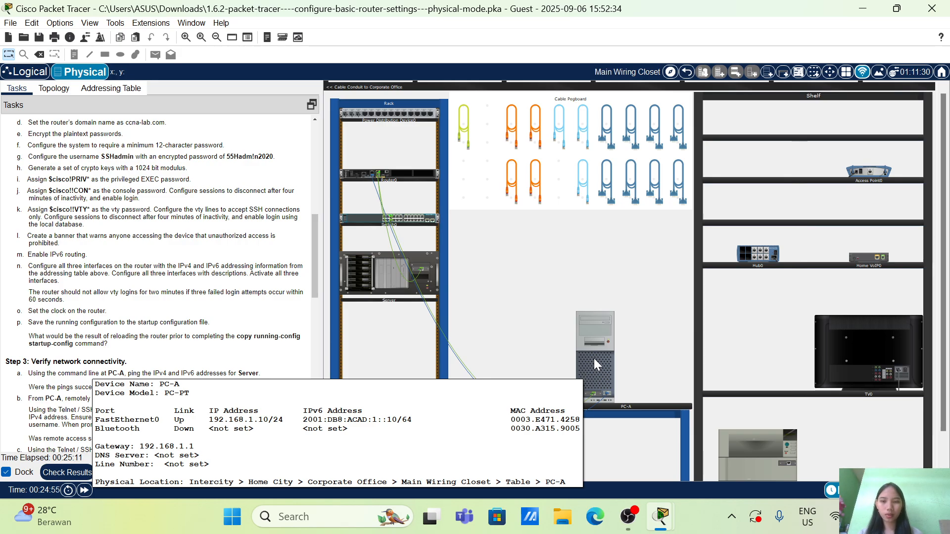
click(595, 364)
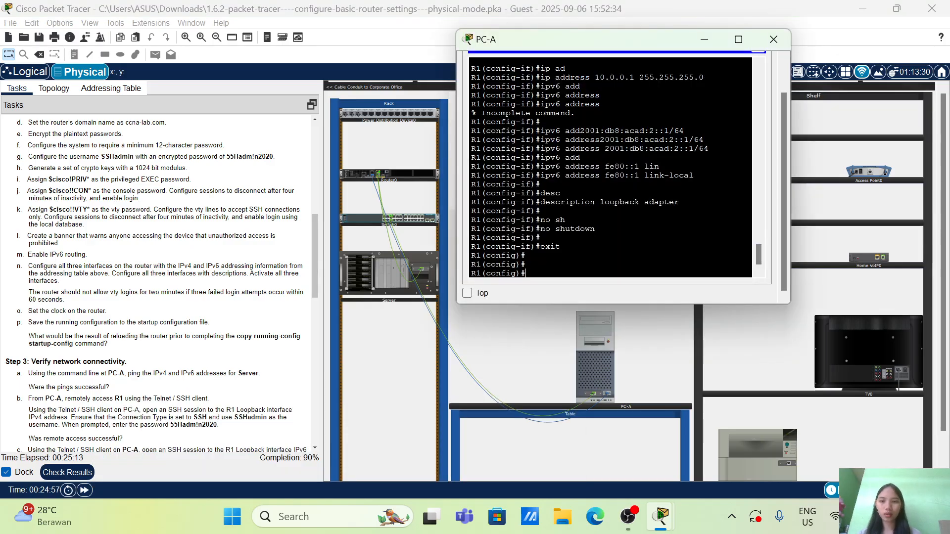
text(logi)
key(Tab)
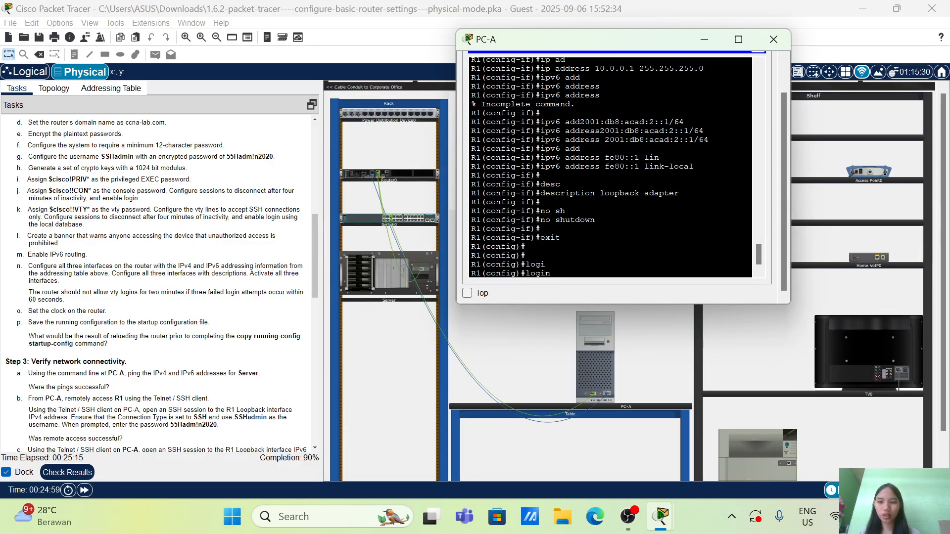
text(bl)
key(Tab)
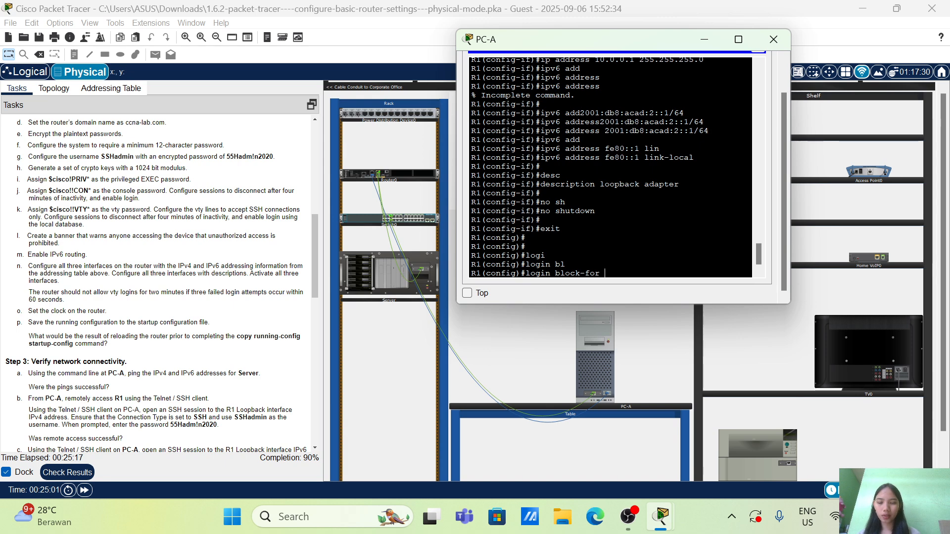
text(120)
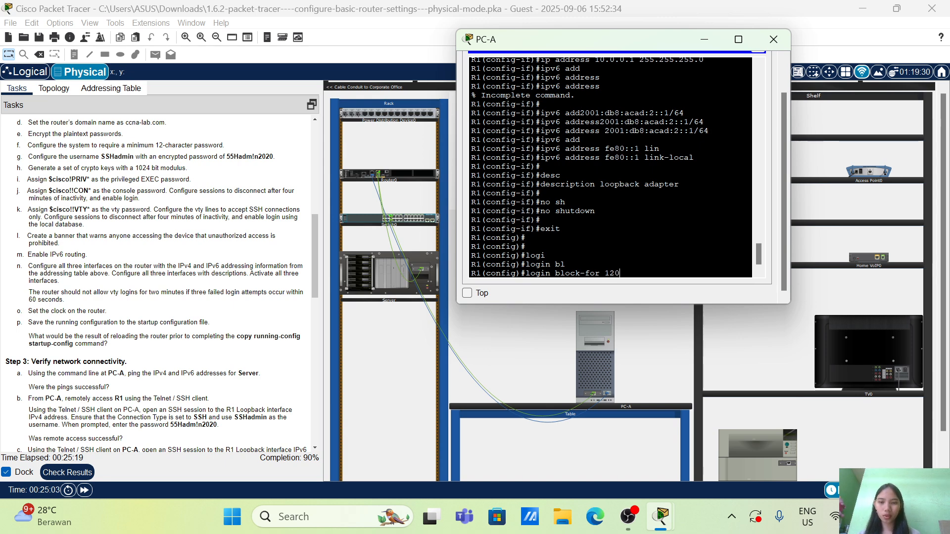
text( att)
key(Tab)
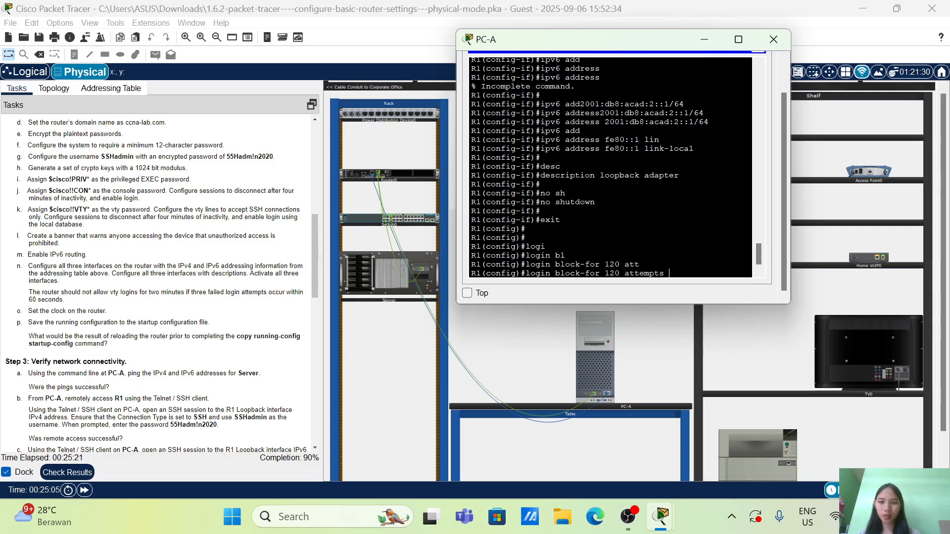
text(3 wi)
key(Tab)
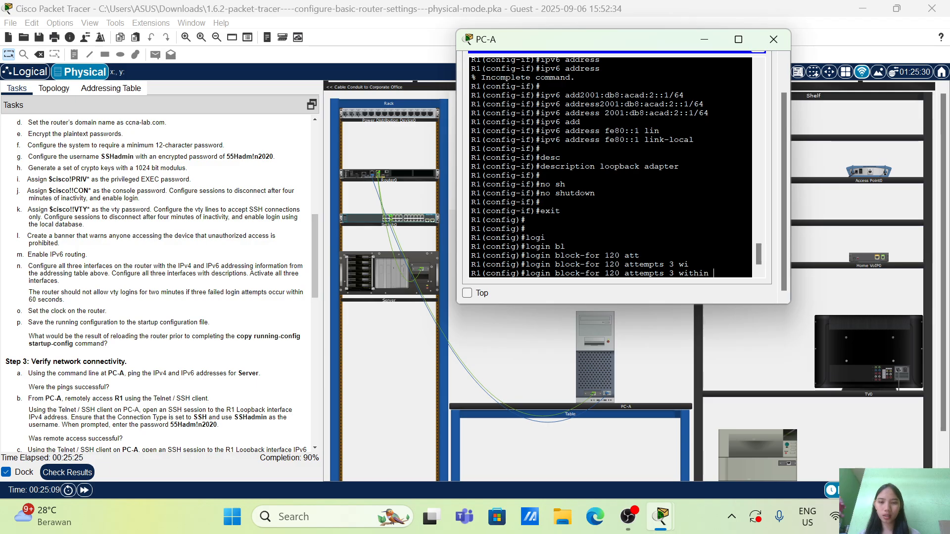
text(60)
key(Return)
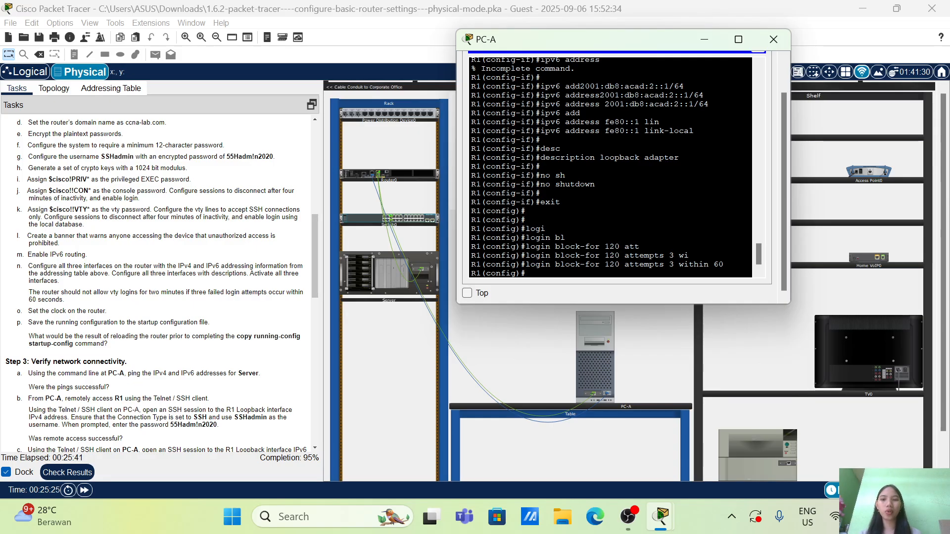
Return to privileged EXEC mode and set R1's clock to 16:18:0 on 06 Sep 2025
text(exi)
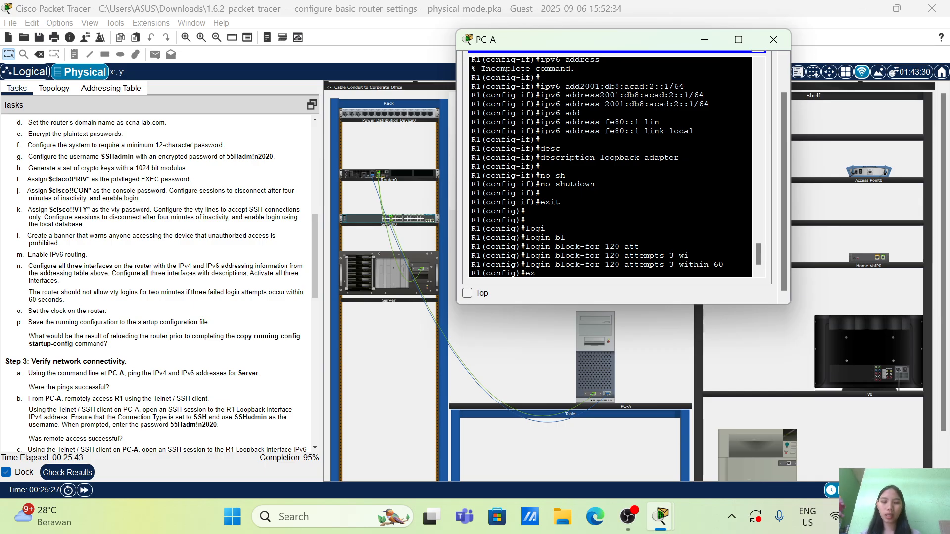
key(Tab)
key(Return)
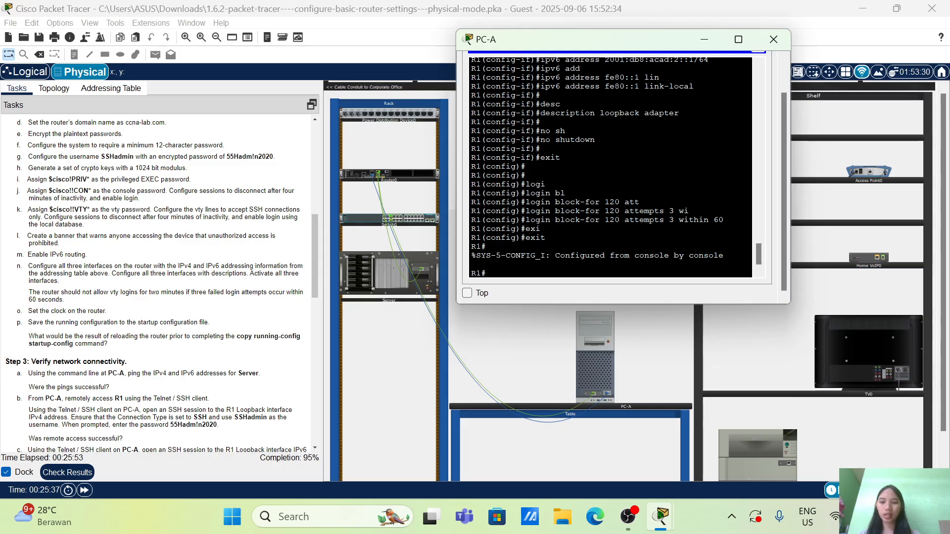
text(o)
key(Tab)
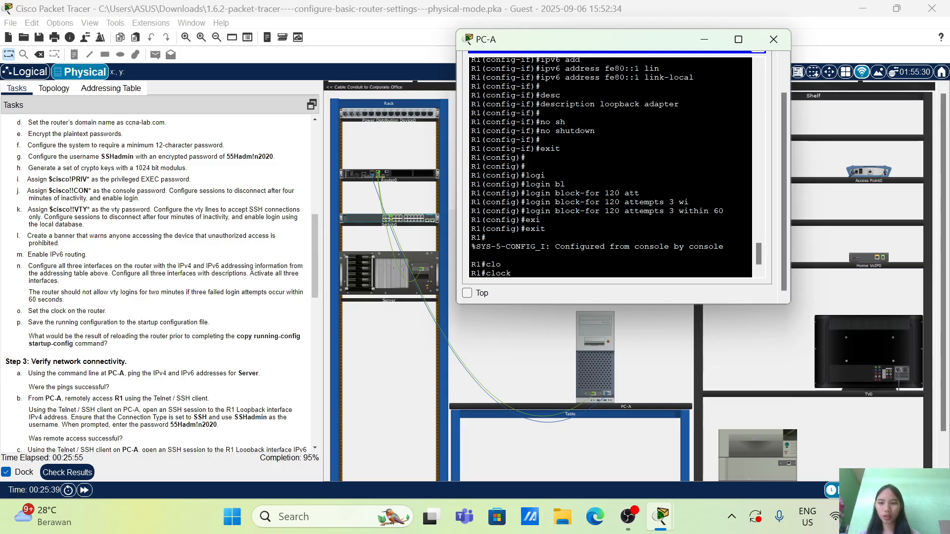
text(set)
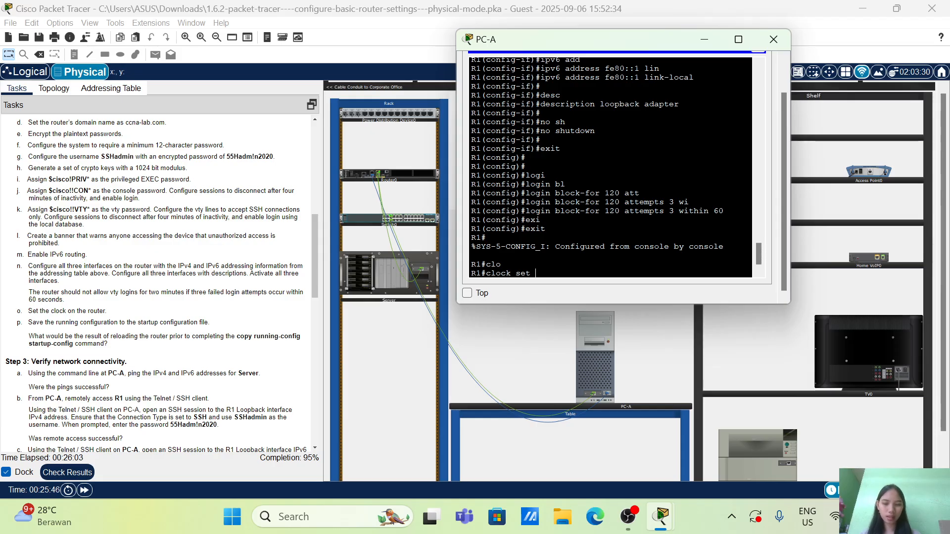
text( 16.18)
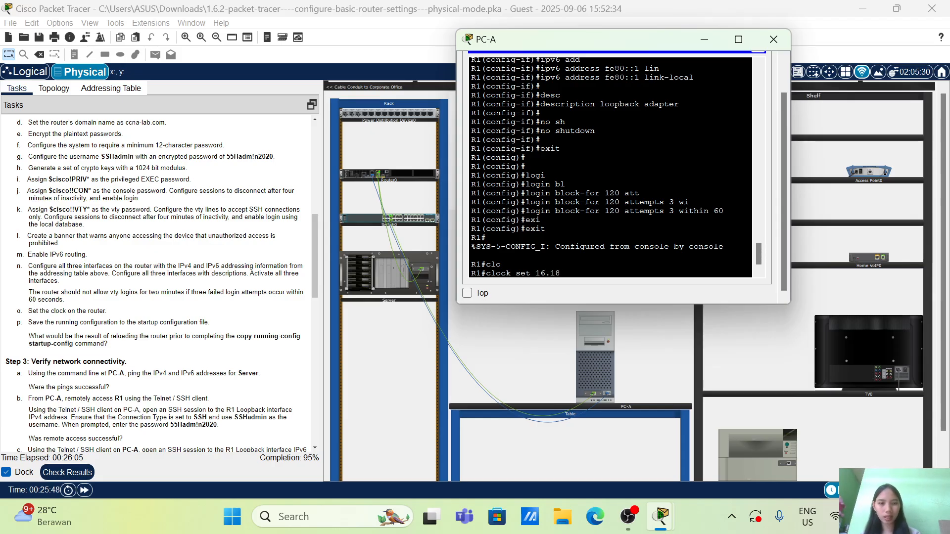
key(BackSpace)
key(BackSpace)
key(BackSpace)
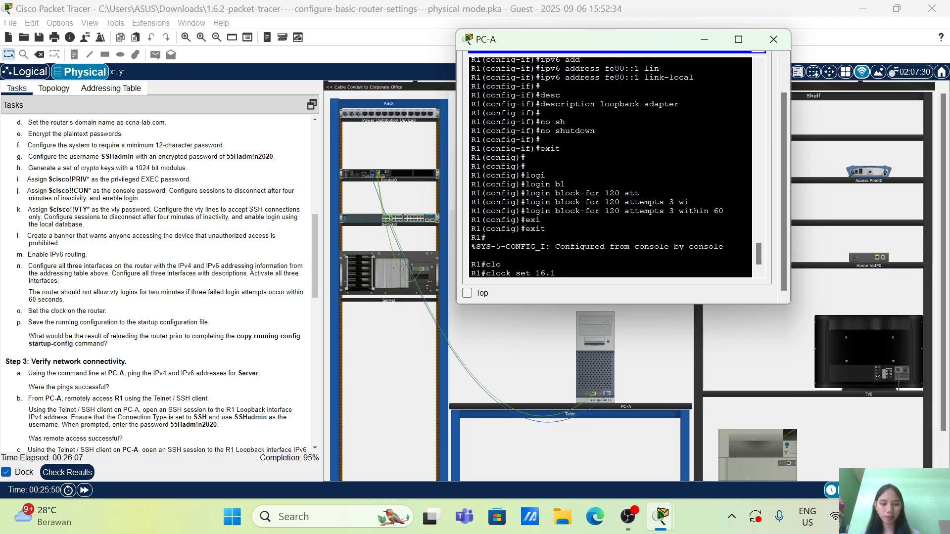
text(:18:0)
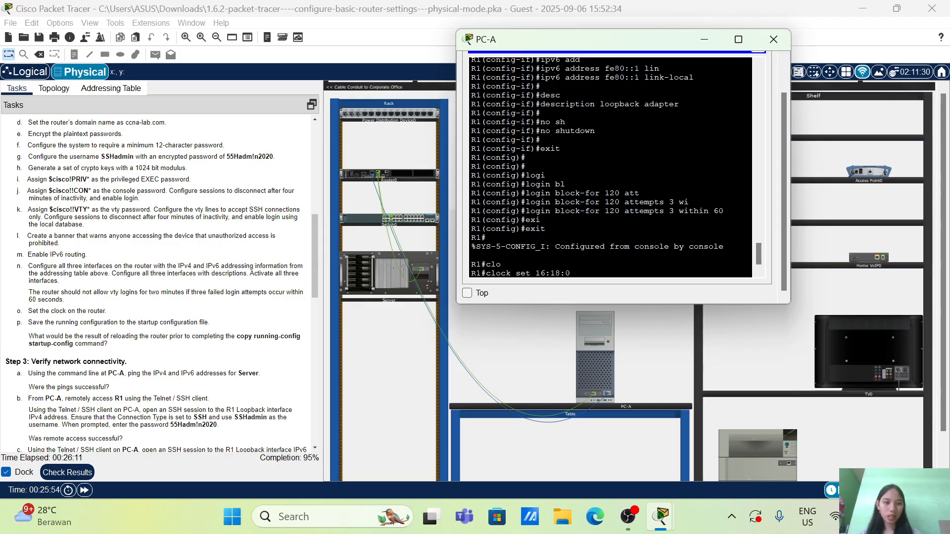
text(06)
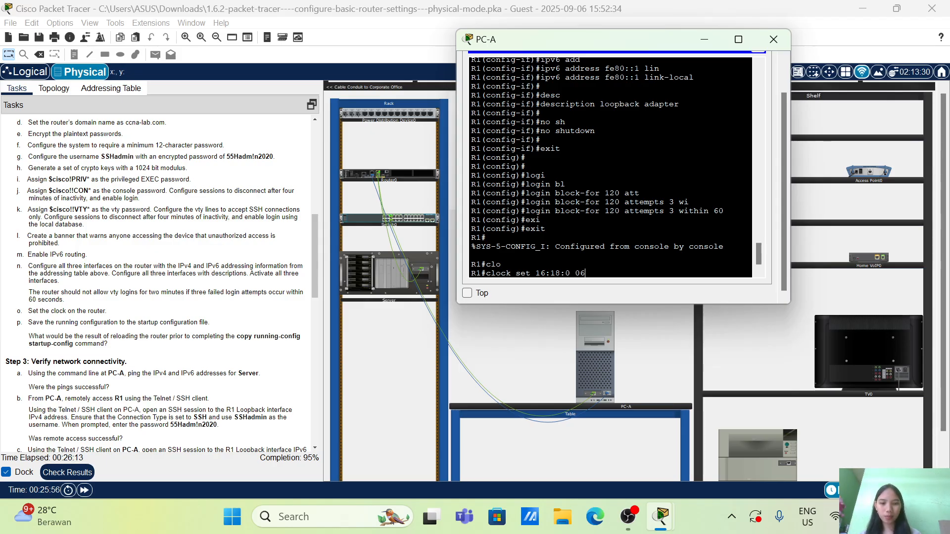
text( Sep 2025)
key(Return)
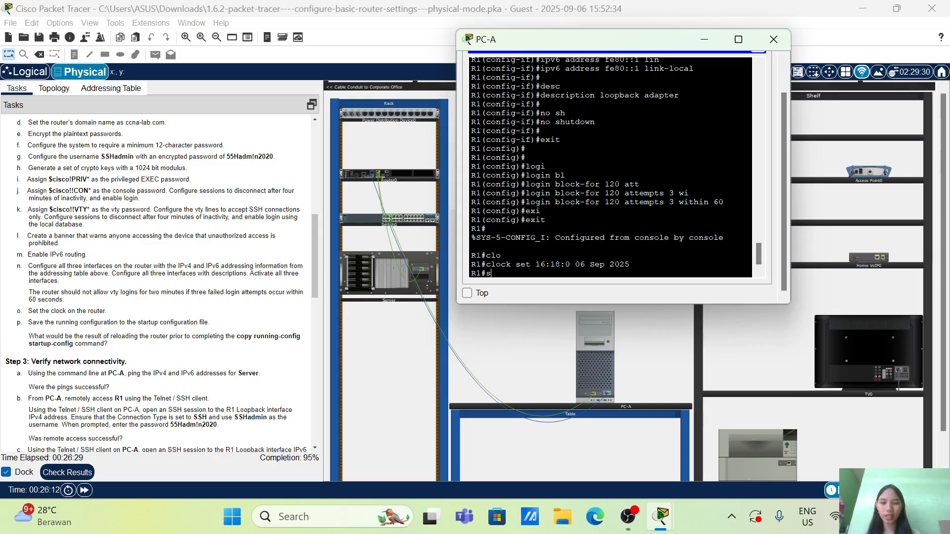
Save R1's running configuration to the startup configuration, accepting the default destination filename
text(copy)
key(Tab)
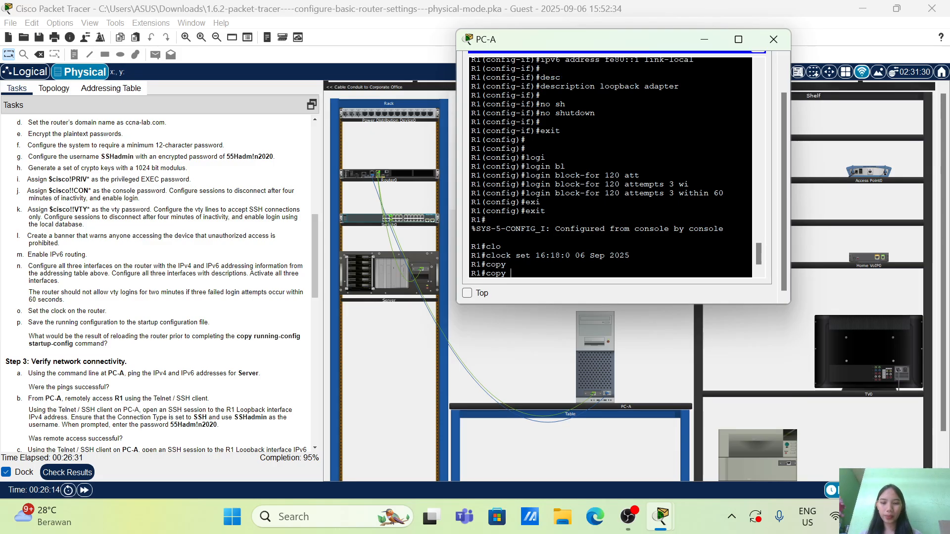
text(r)
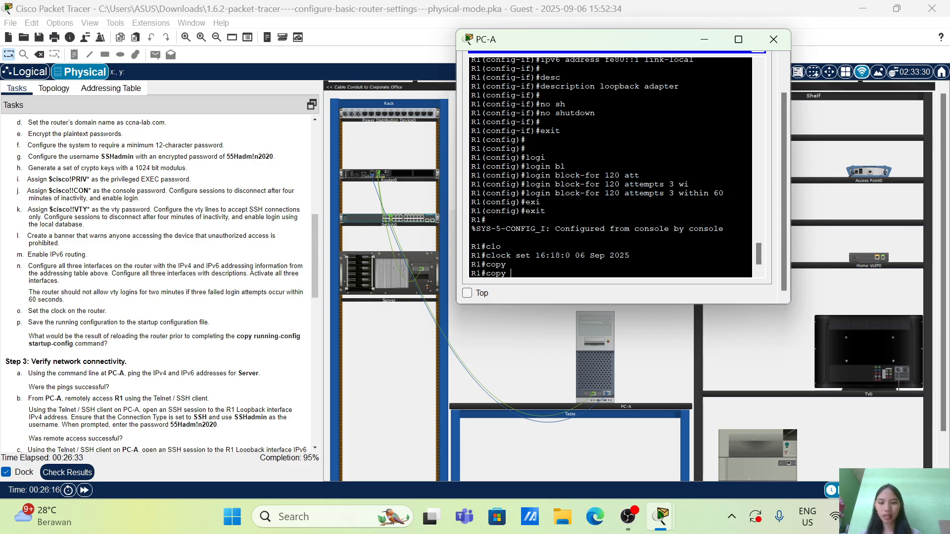
text(un)
key(Tab)
text(s)
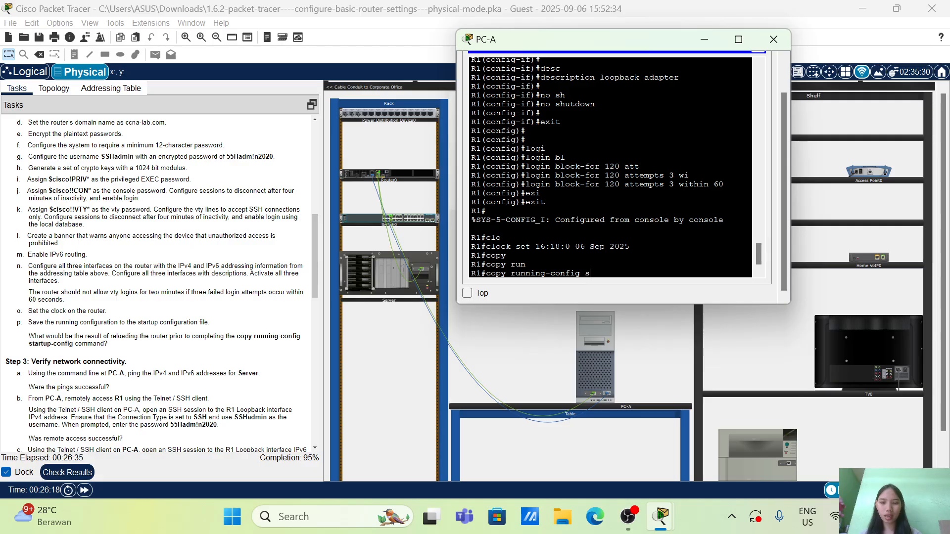
text(ta)
key(Tab)
key(Return)
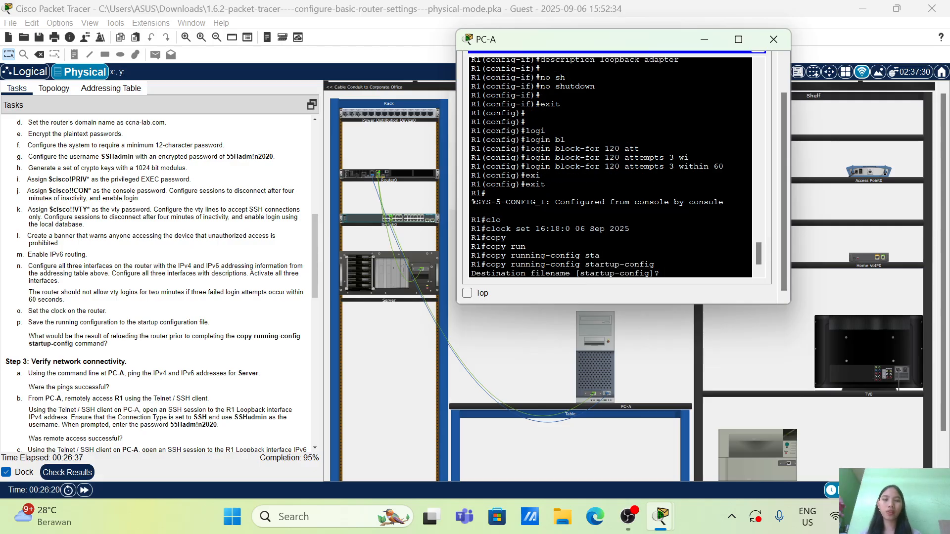
key(Return)
key(Return)
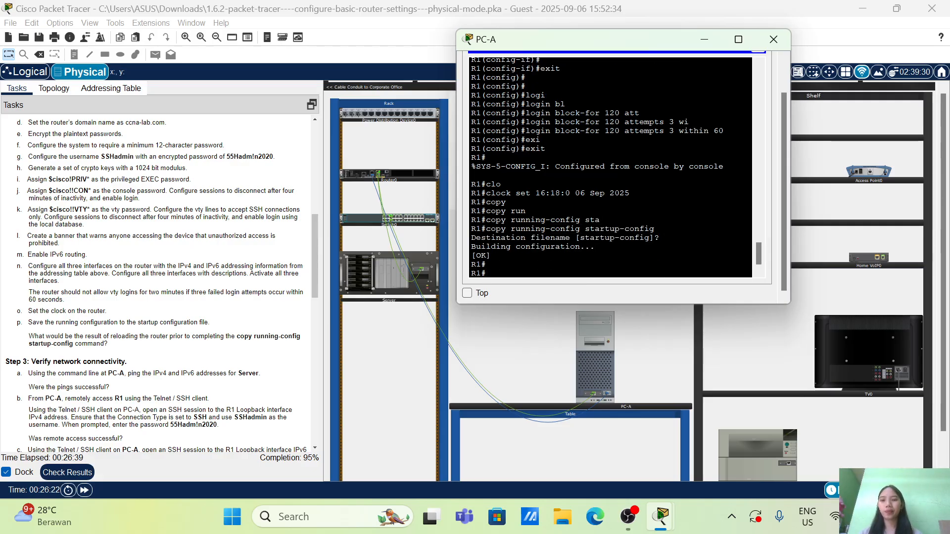
Open the Server's IP configuration and switch its IPv4 addressing to static
scroll(74, 311, down, 2)
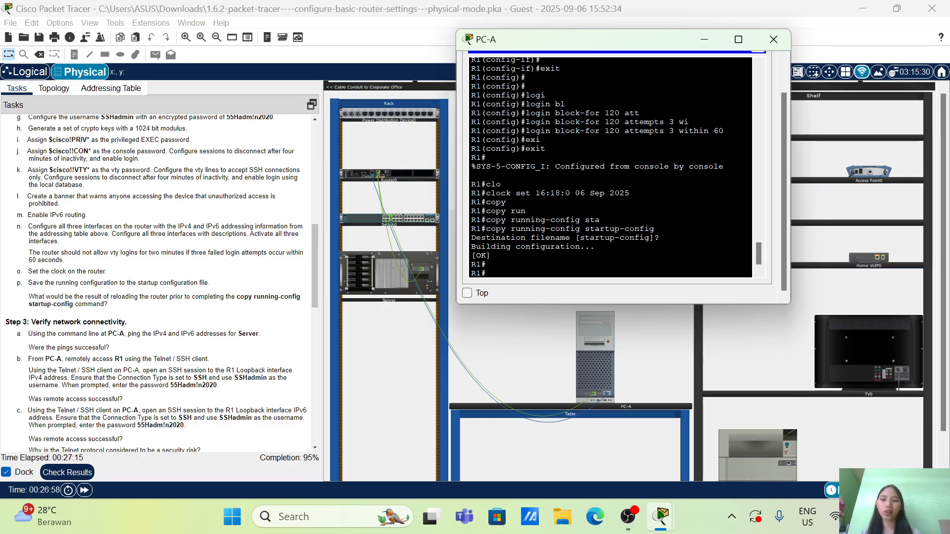
scroll(262, 271, down, 2)
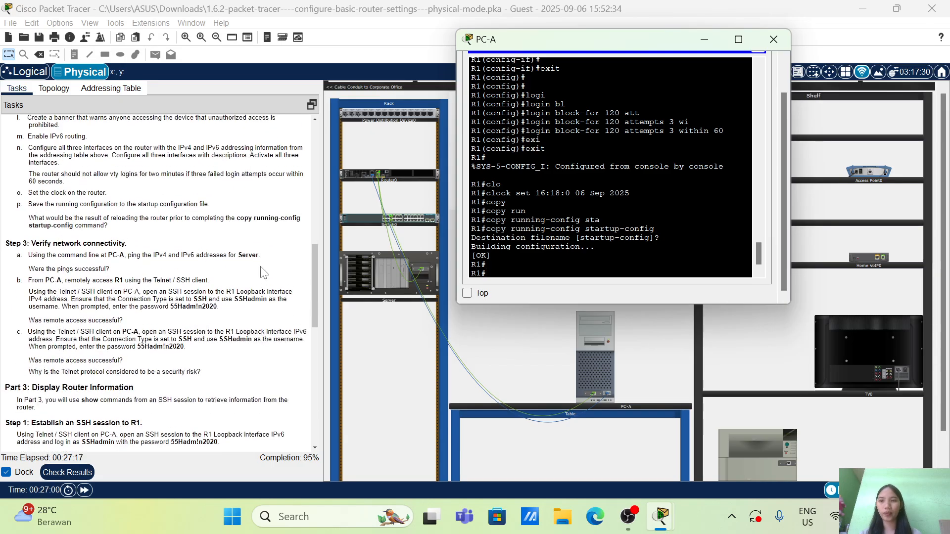
scroll(262, 271, up, 1)
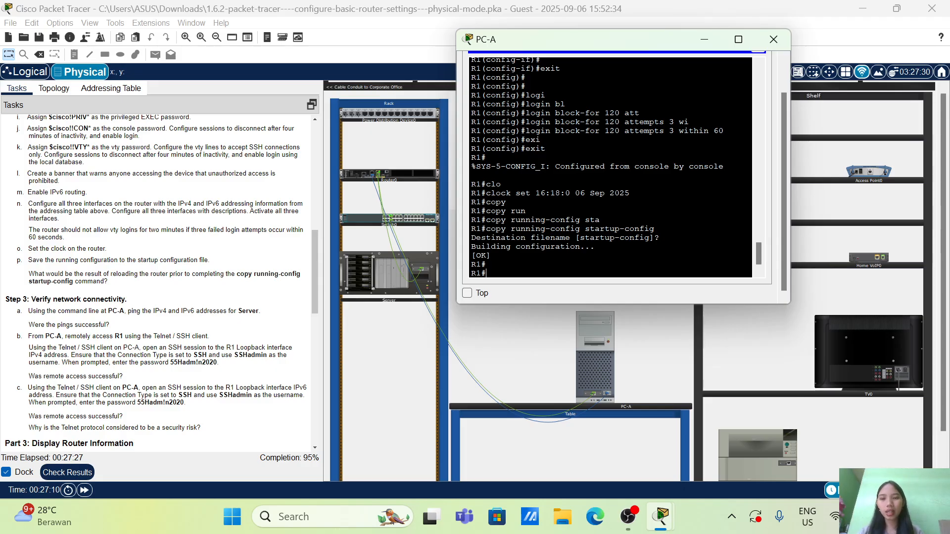
click(486, 332)
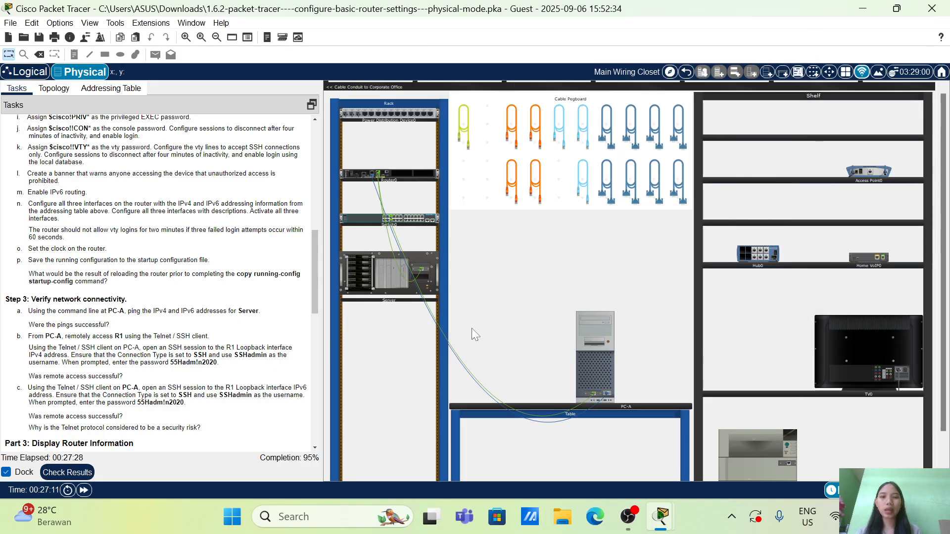
click(360, 279)
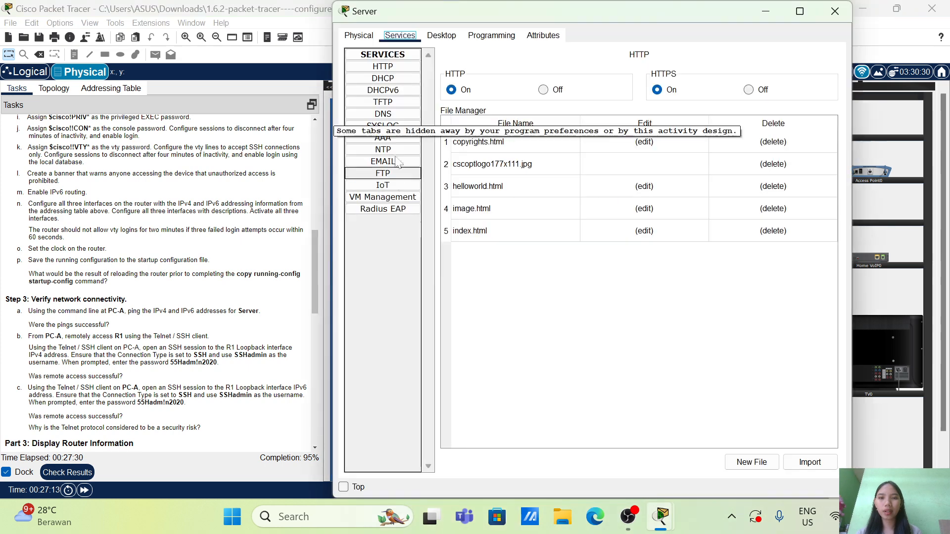
click(441, 35)
click(394, 73)
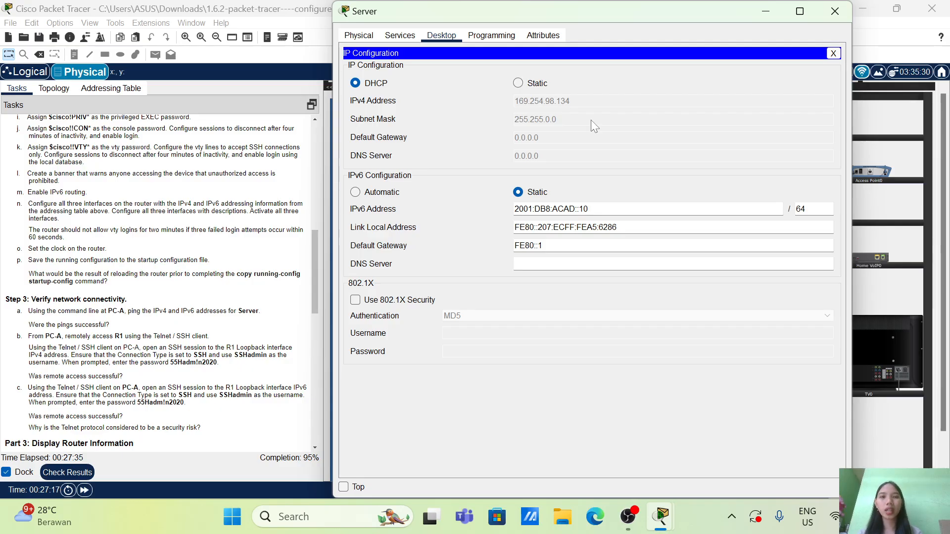
click(518, 83)
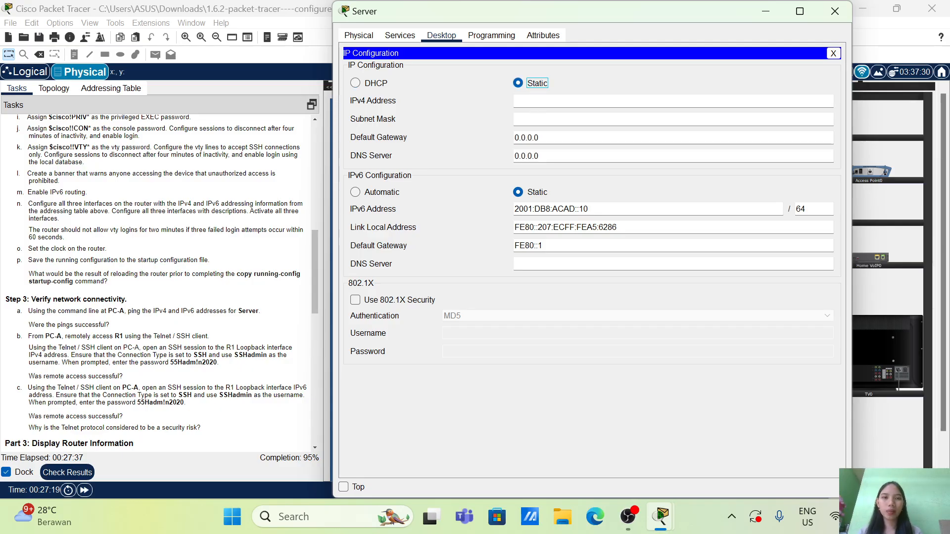
Following the addressing table, assign the Server the IPv4 address 192.168.0.10 with subnet mask 255.255.255.0
click(111, 89)
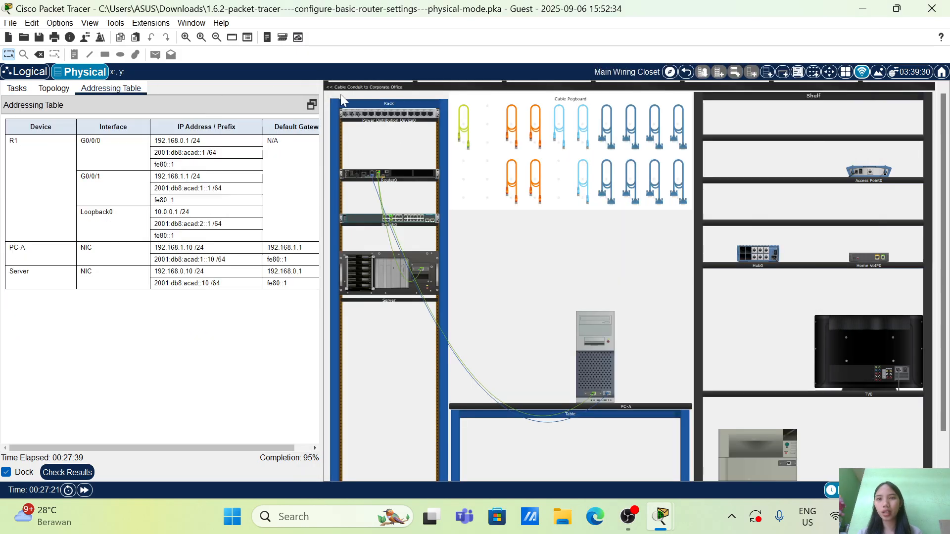
click(378, 285)
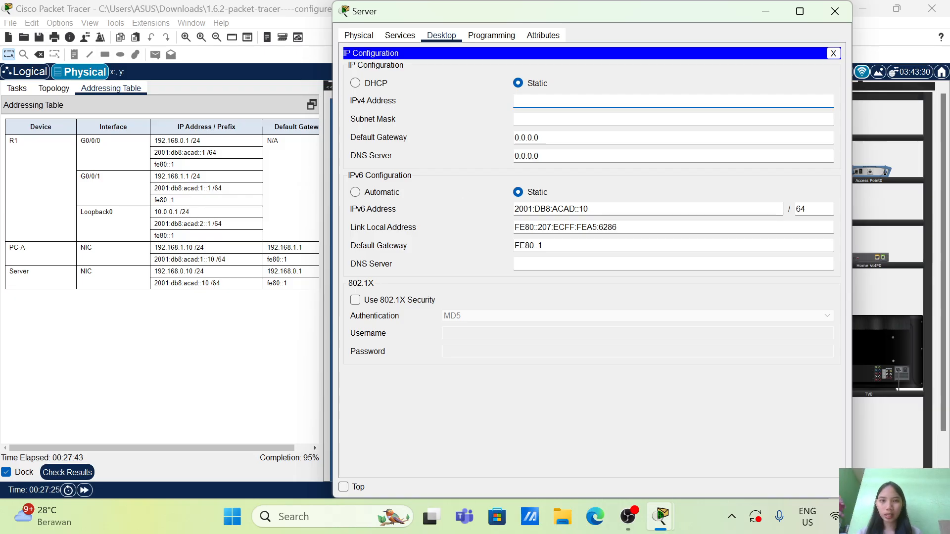
text(192.168)
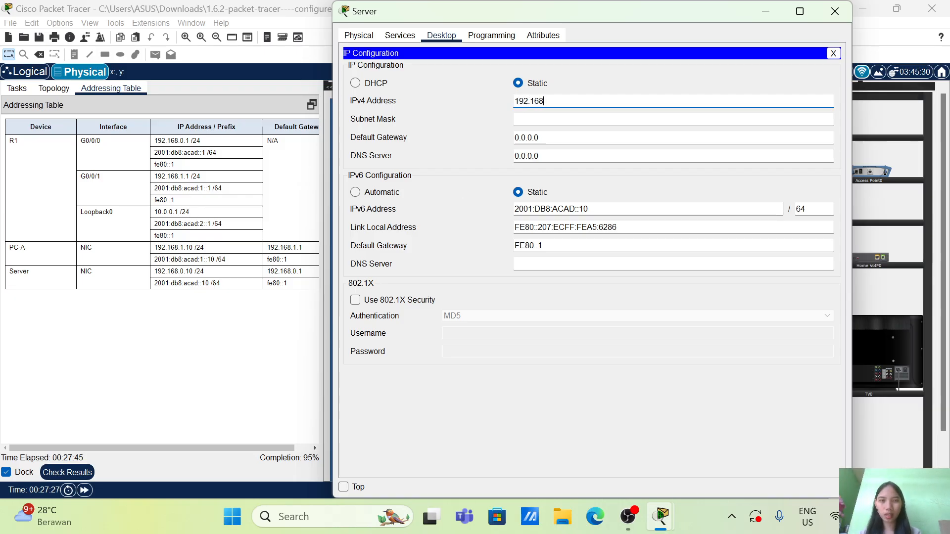
text(.0.10)
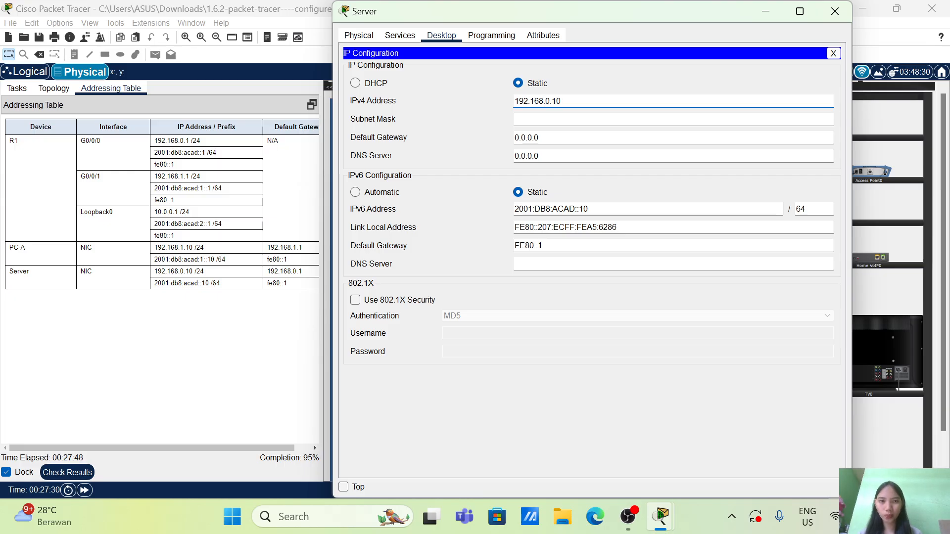
drag(529, 119, 567, 119)
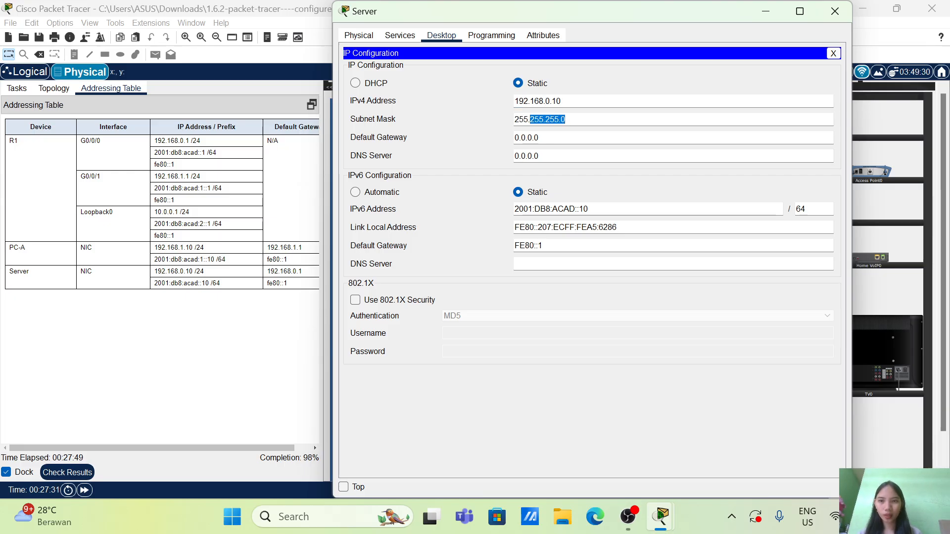
Set the Server's IPv4 default gateway to 192.168.0.1 and close its configuration window
click(540, 138)
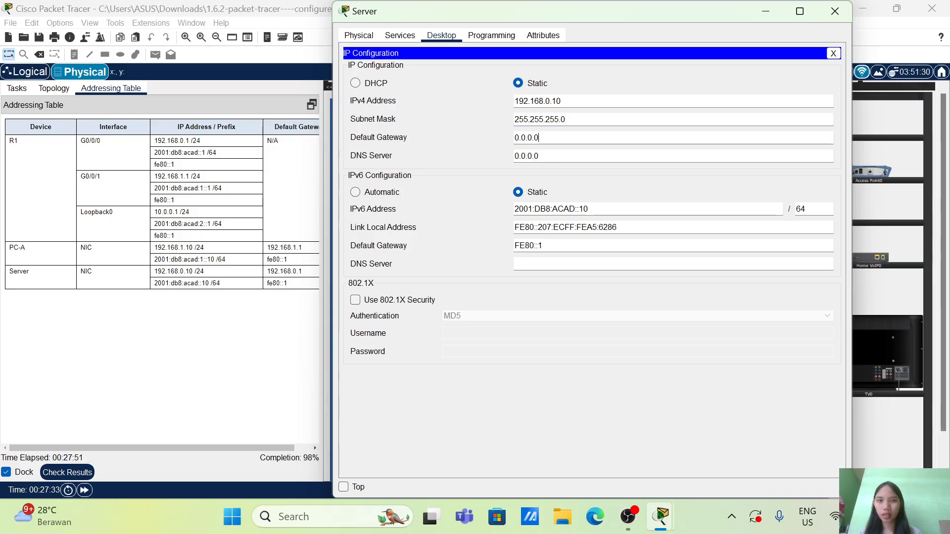
key(BackSpace)
key(BackSpace)
key(BackSpace)
key(BackSpace)
key(BackSpace)
key(BackSpace)
key(BackSpace)
text(1)
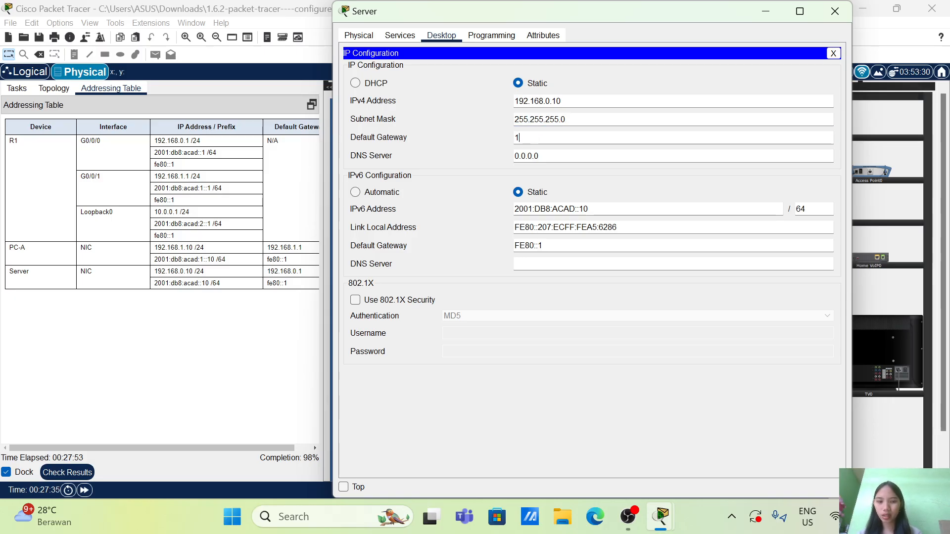
text(92.168)
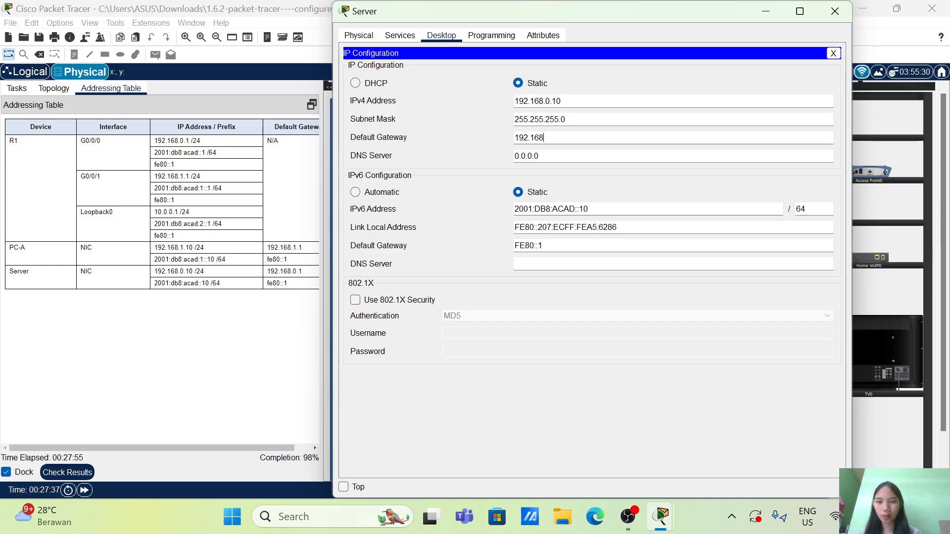
text(.0.1)
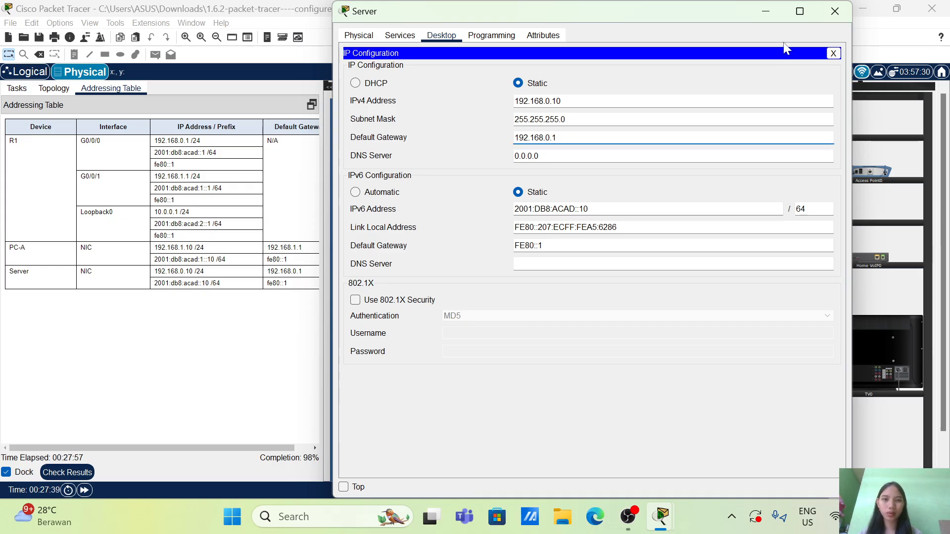
click(829, 13)
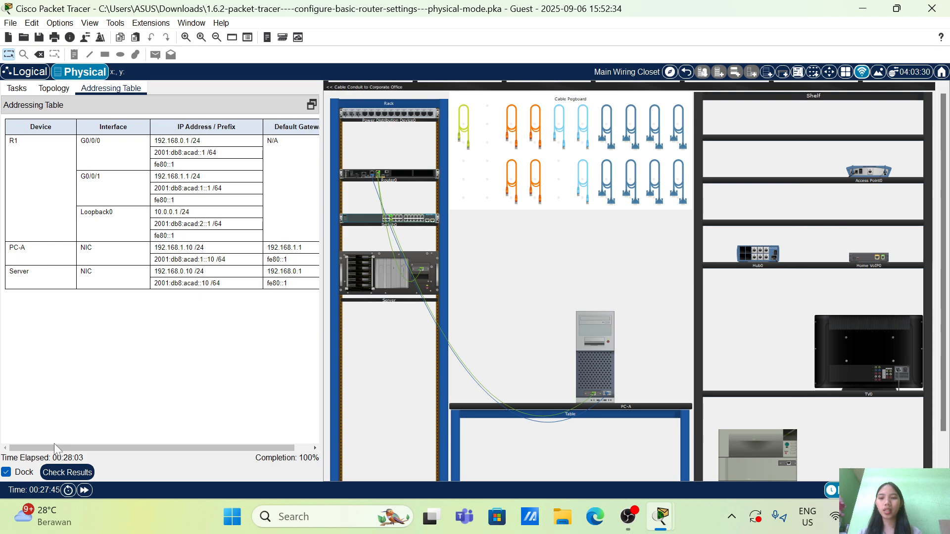
Check the activity results, review the status of every assessment item, and return to the activity
click(66, 473)
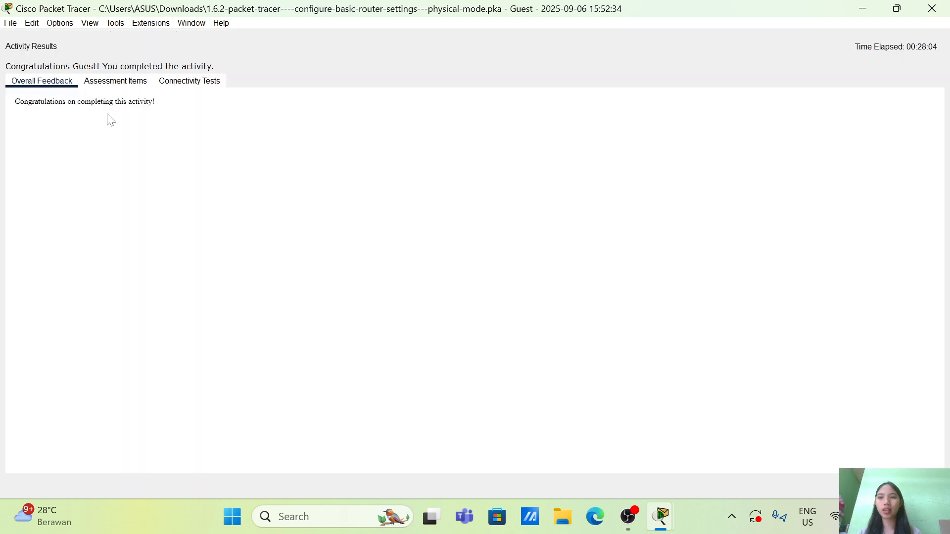
click(115, 80)
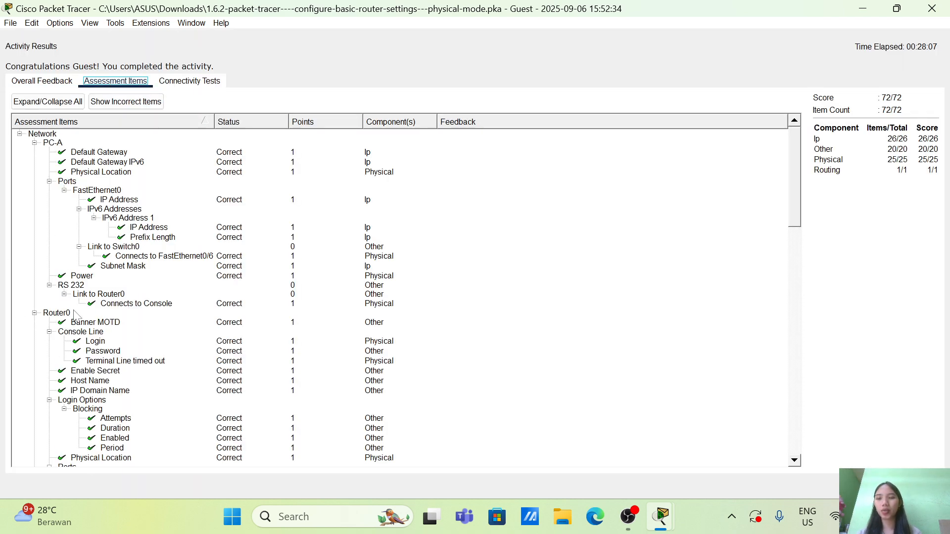
scroll(74, 316, down, 12)
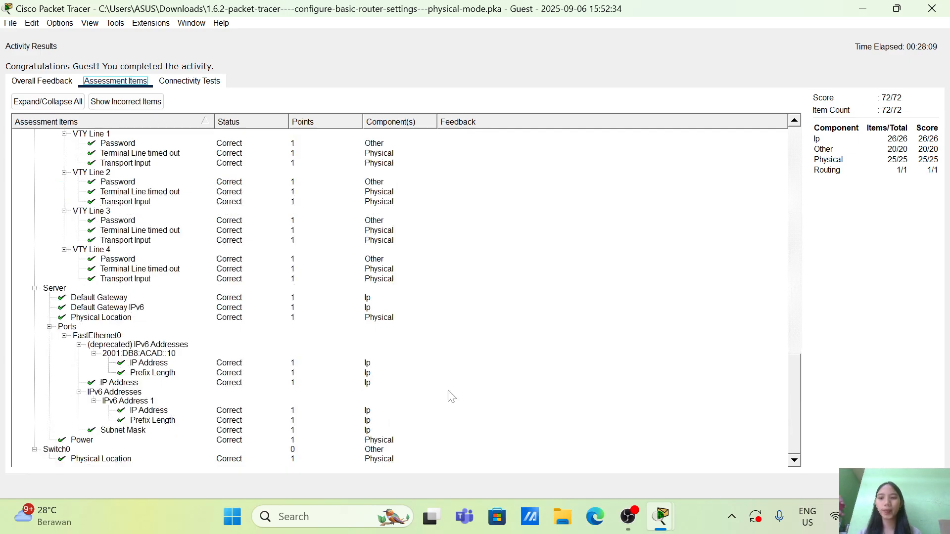
scroll(176, 241, up, 12)
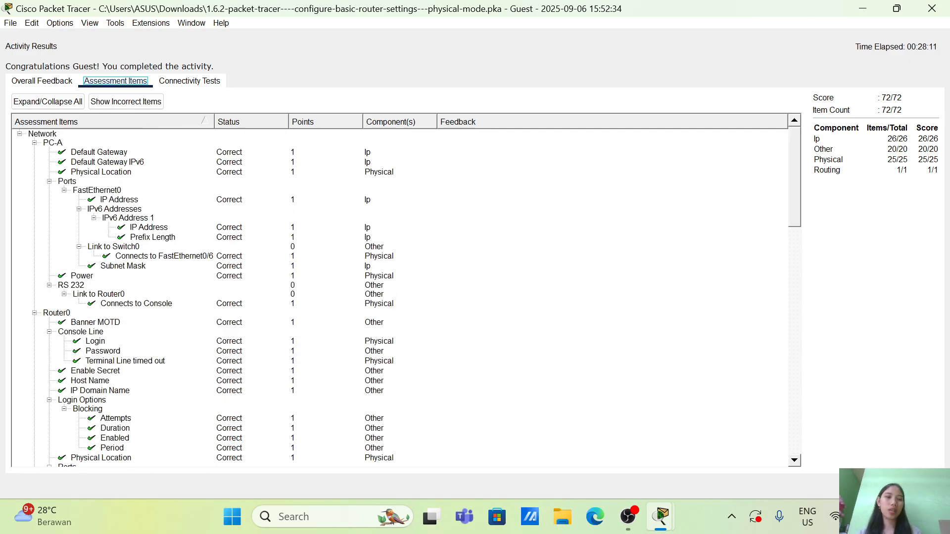
click(918, 487)
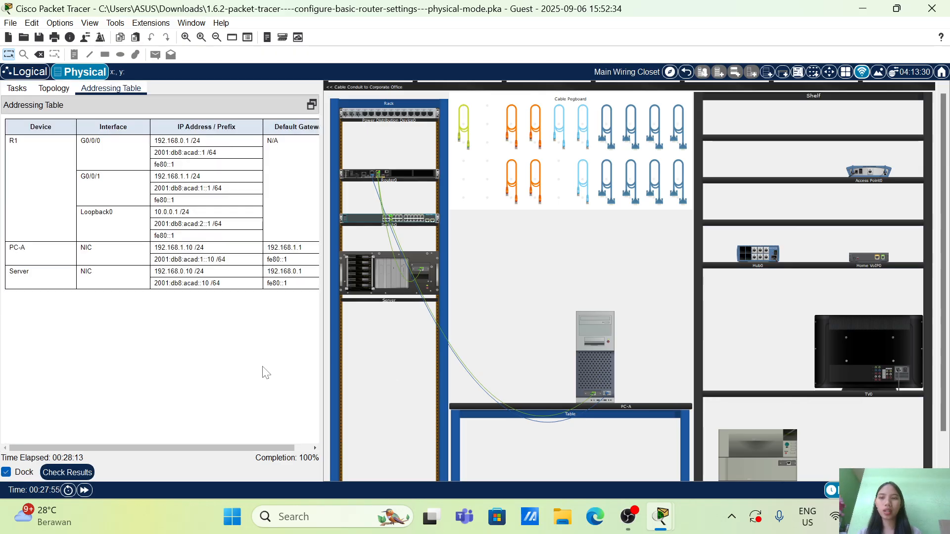
Consult the Step 3 connectivity instructions and open the Command Prompt on PC-A in place of its terminal session
click(16, 88)
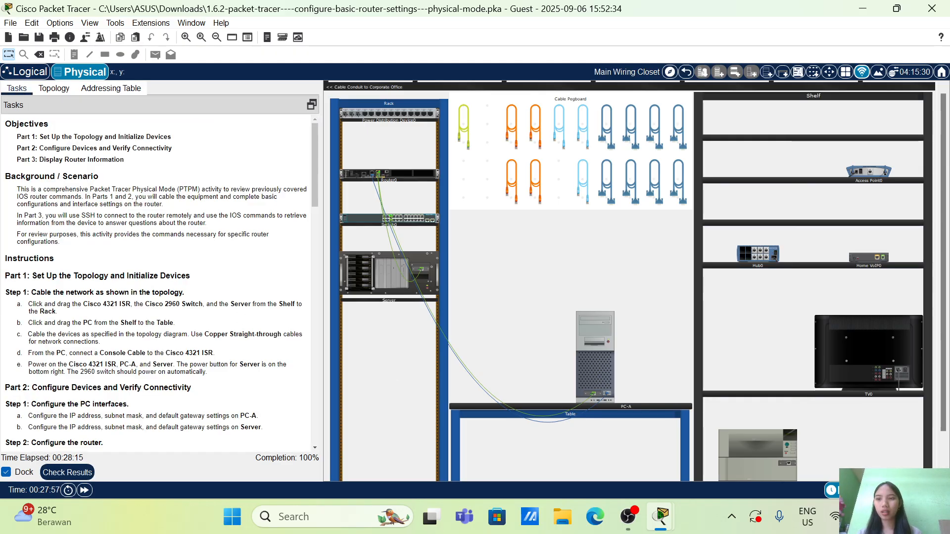
scroll(78, 249, down, 15)
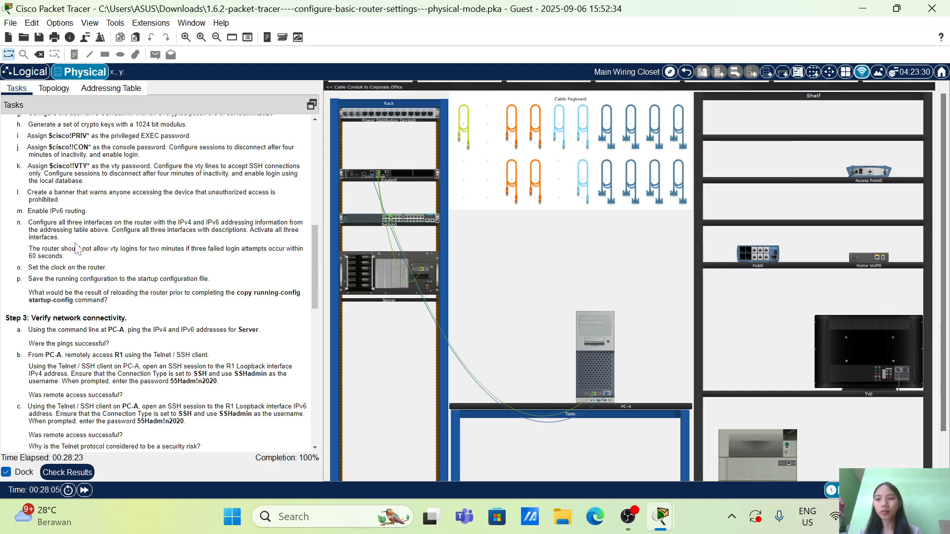
scroll(162, 282, down, 3)
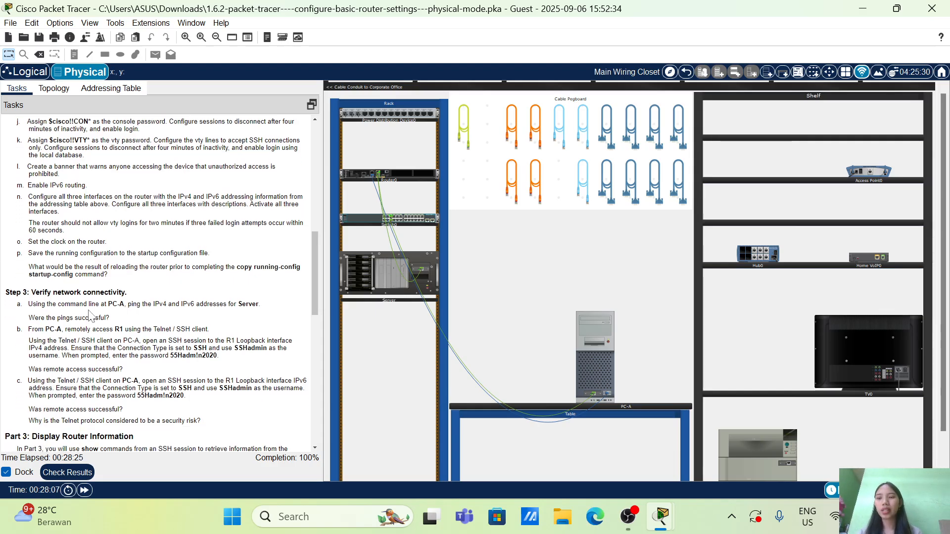
scroll(162, 282, up, 4)
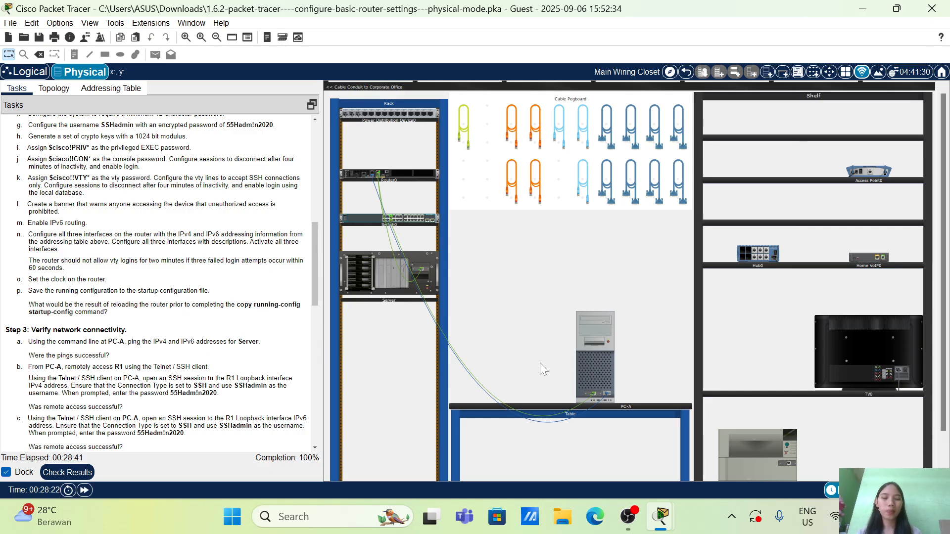
click(606, 354)
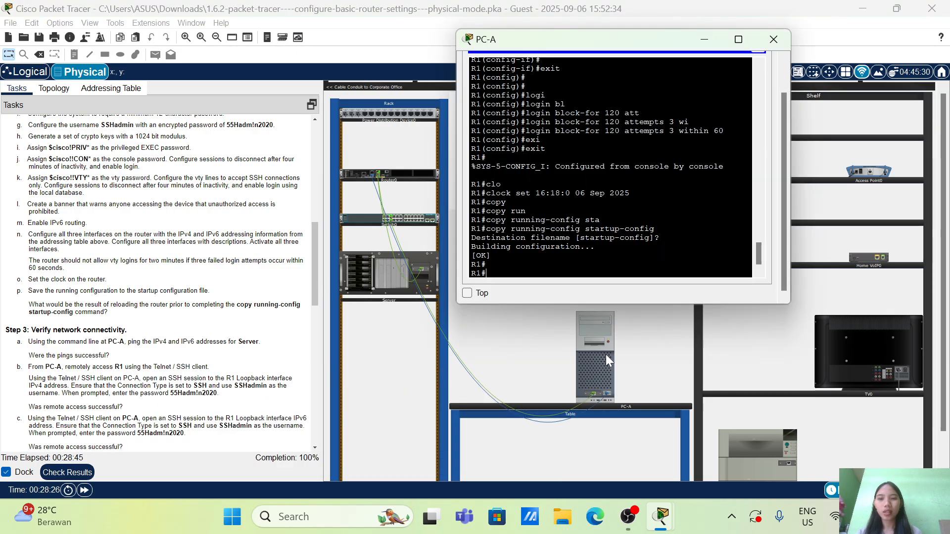
scroll(776, 70, up, 5)
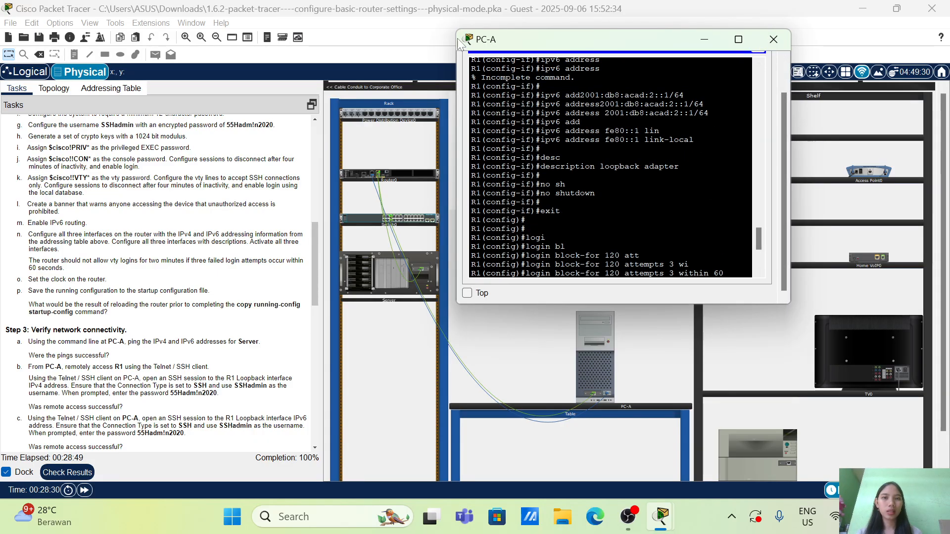
drag(452, 31, 444, 18)
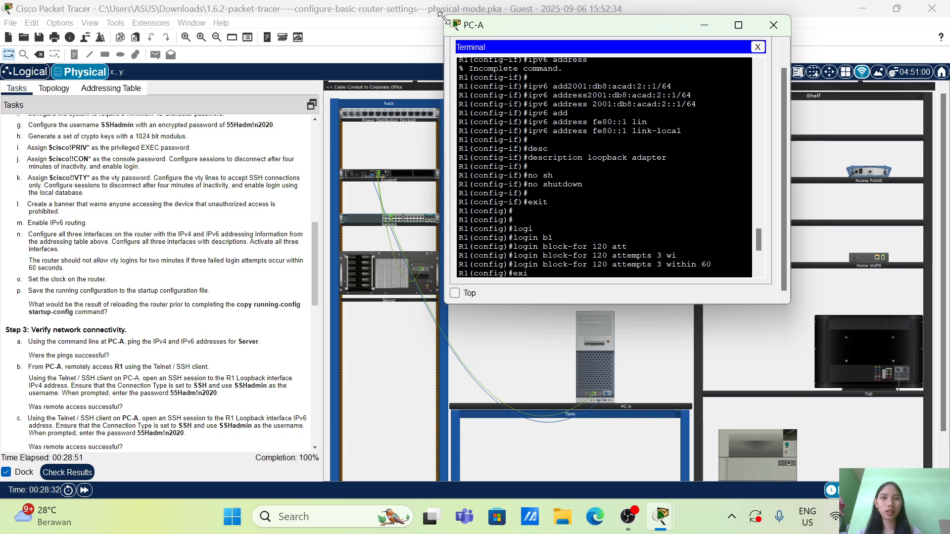
click(757, 46)
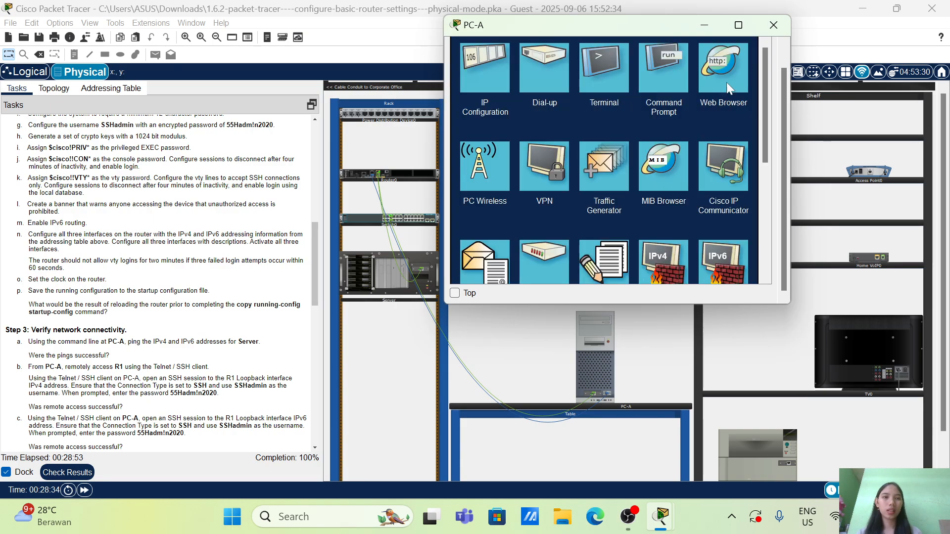
click(663, 86)
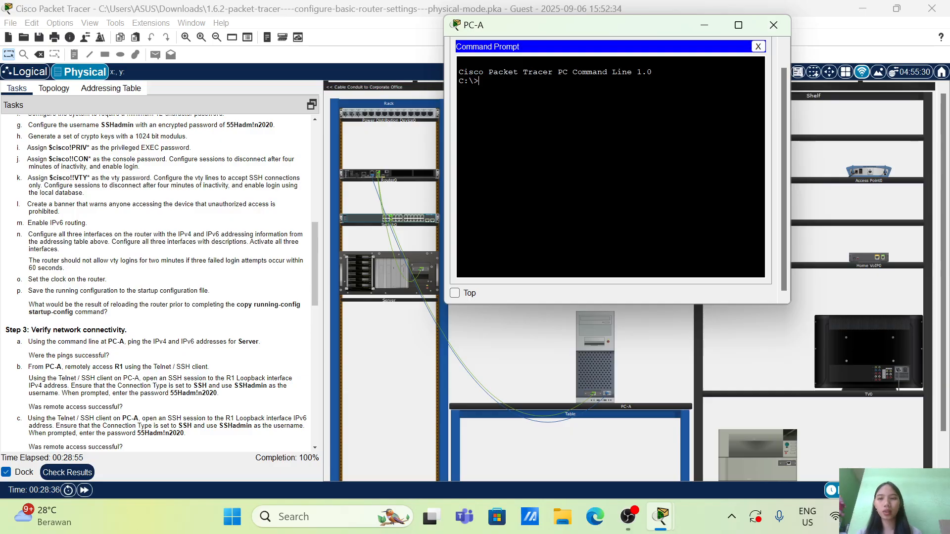
From PC-A, ping the Server's IPv4 address 192.168.0.10 as listed in the addressing table, and repeat the ping once
text(ping)
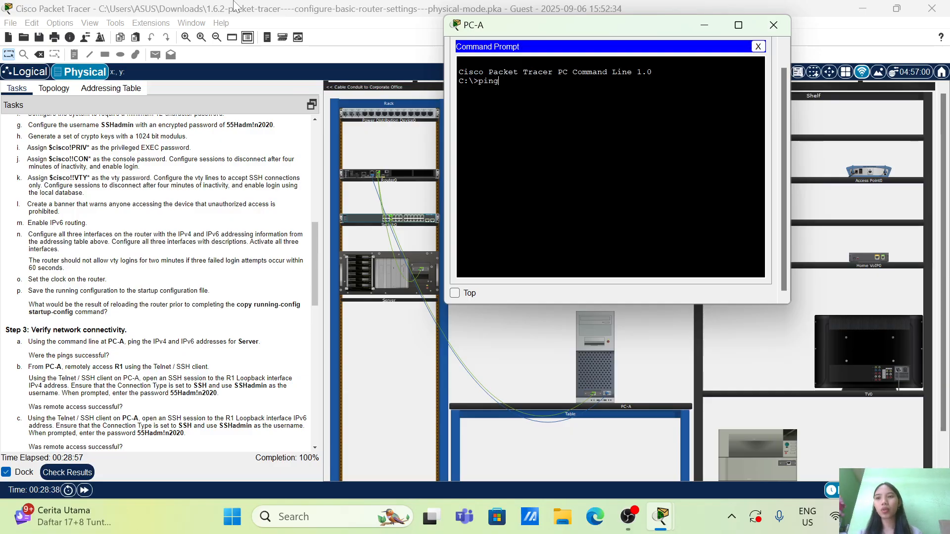
click(107, 92)
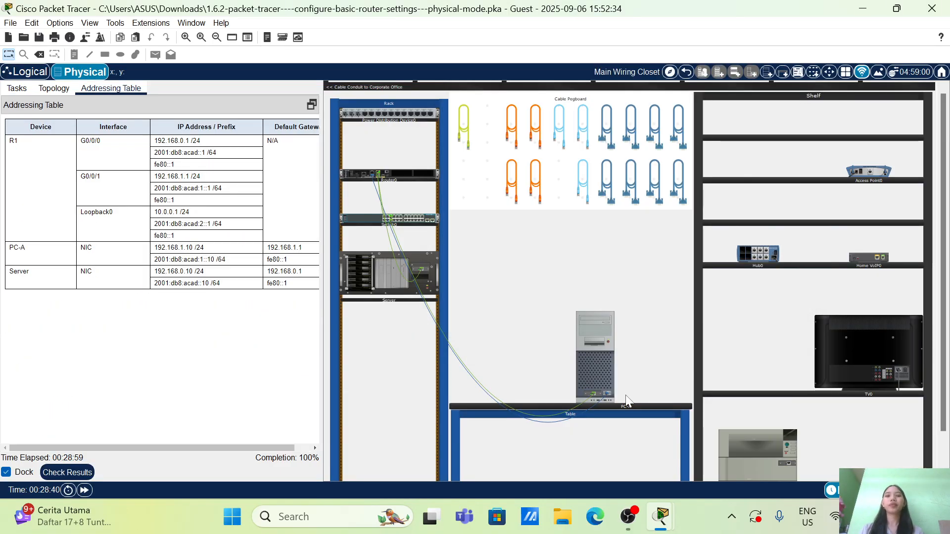
click(599, 367)
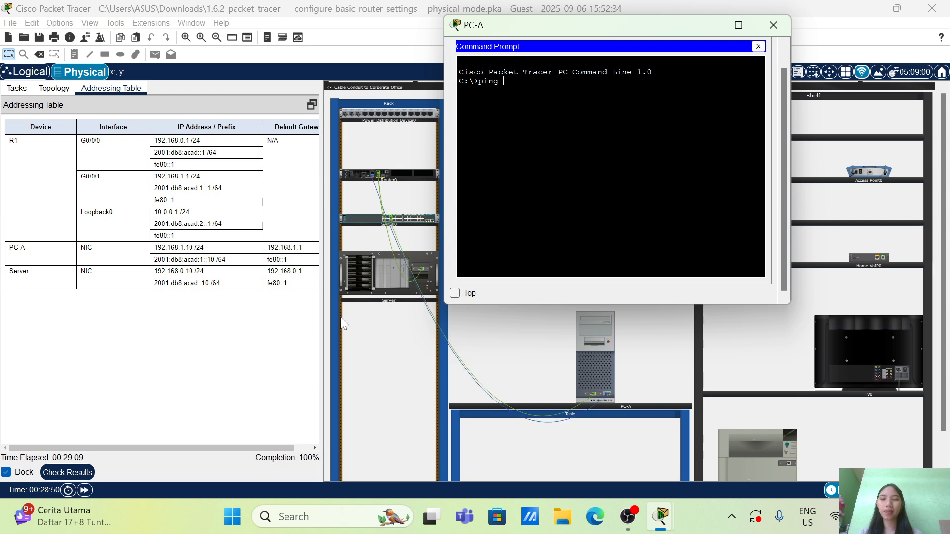
click(22, 86)
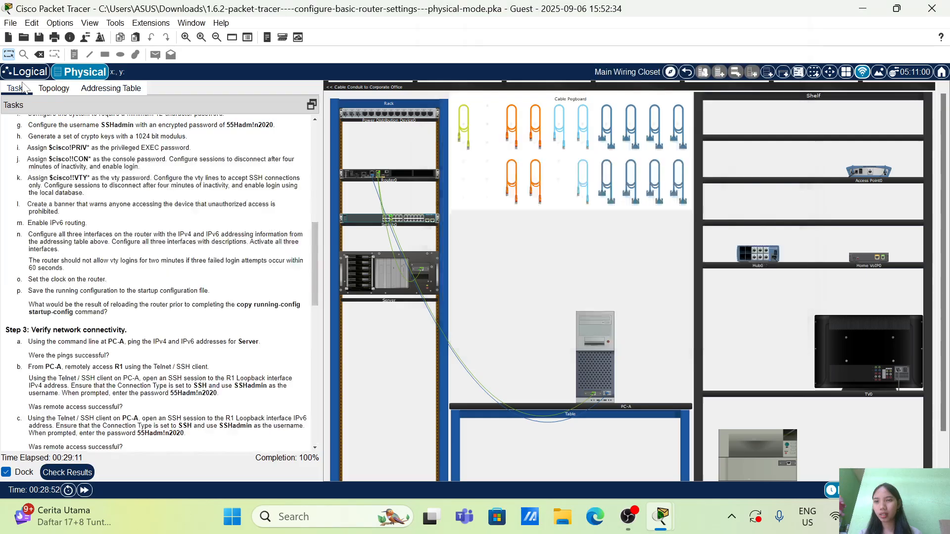
scroll(158, 282, down, 1)
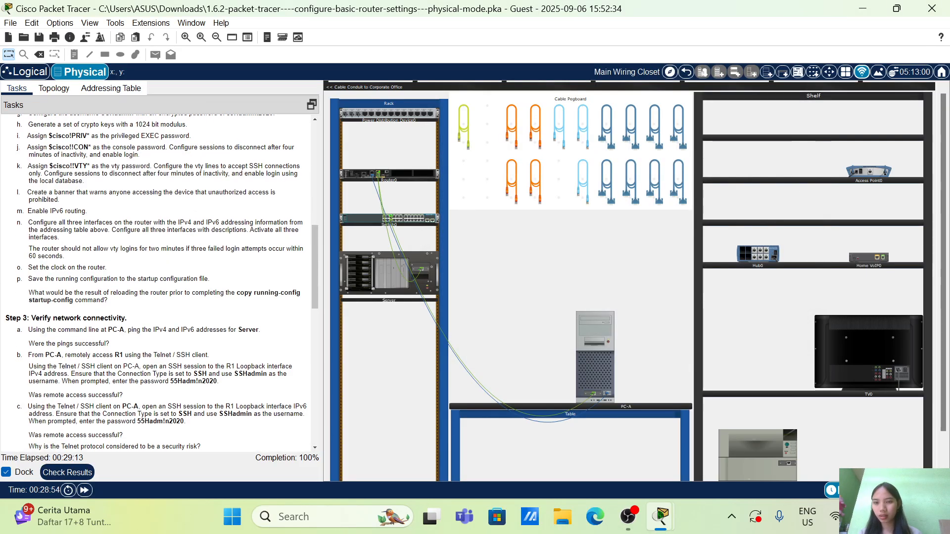
click(602, 360)
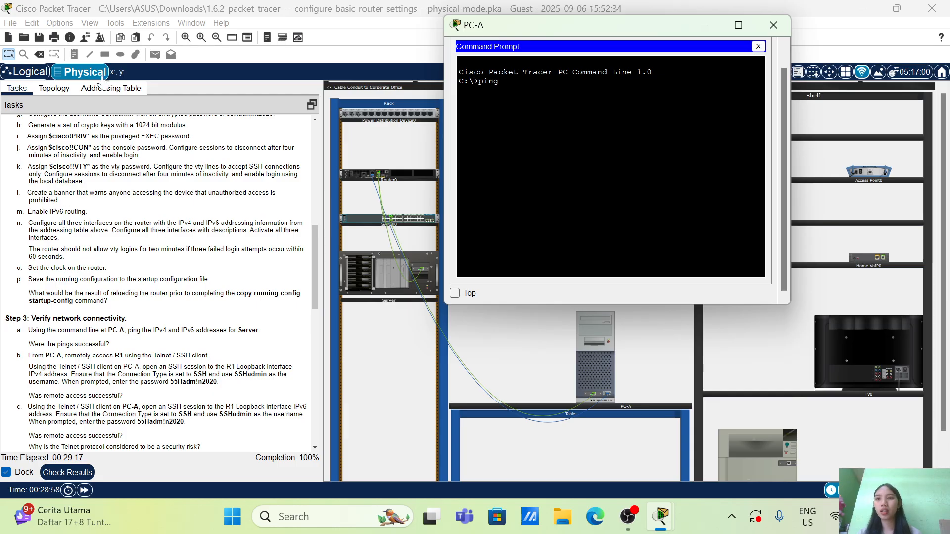
click(111, 88)
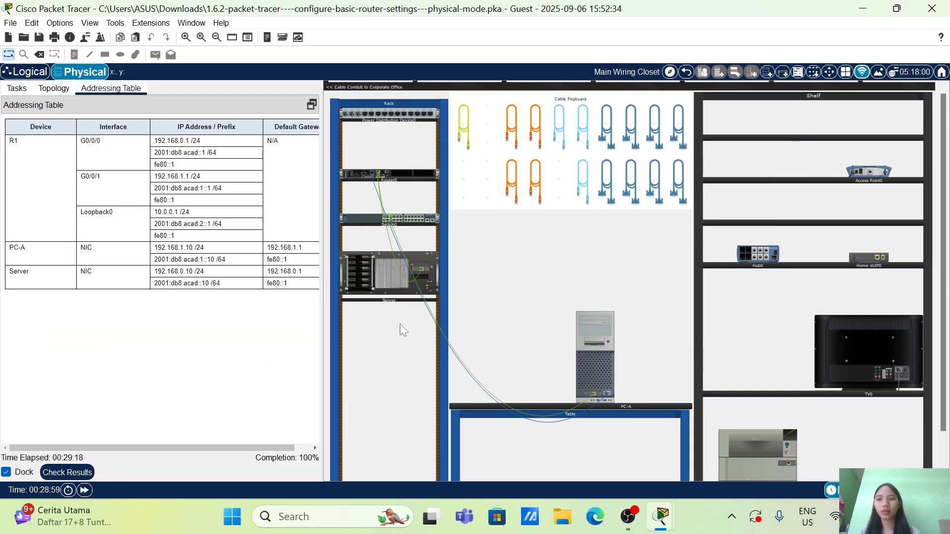
click(602, 369)
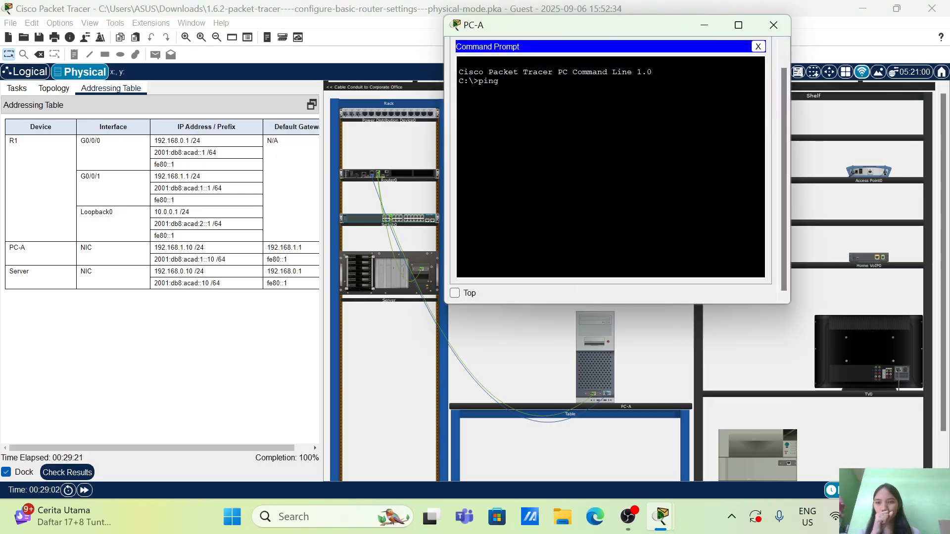
text(192.168.1)
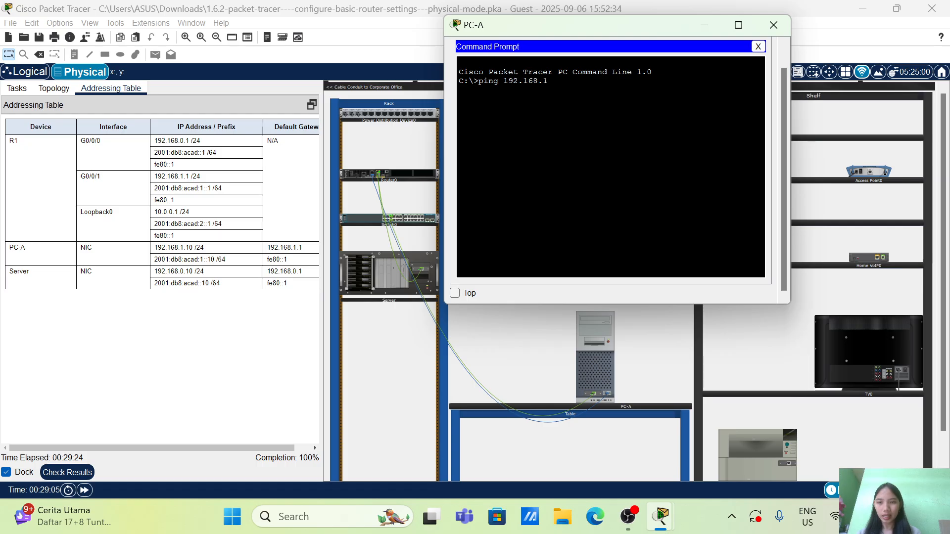
key(BackSpace)
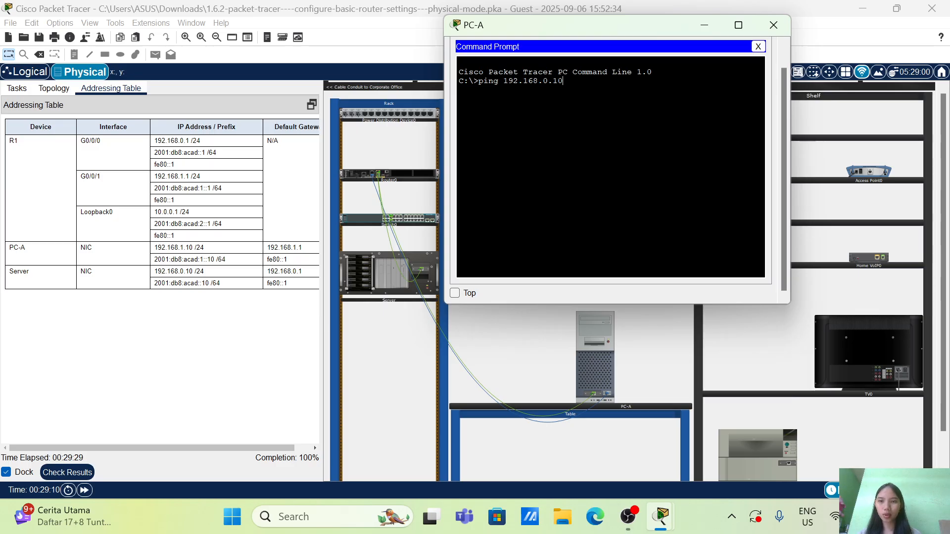
text(0.10)
key(Return)
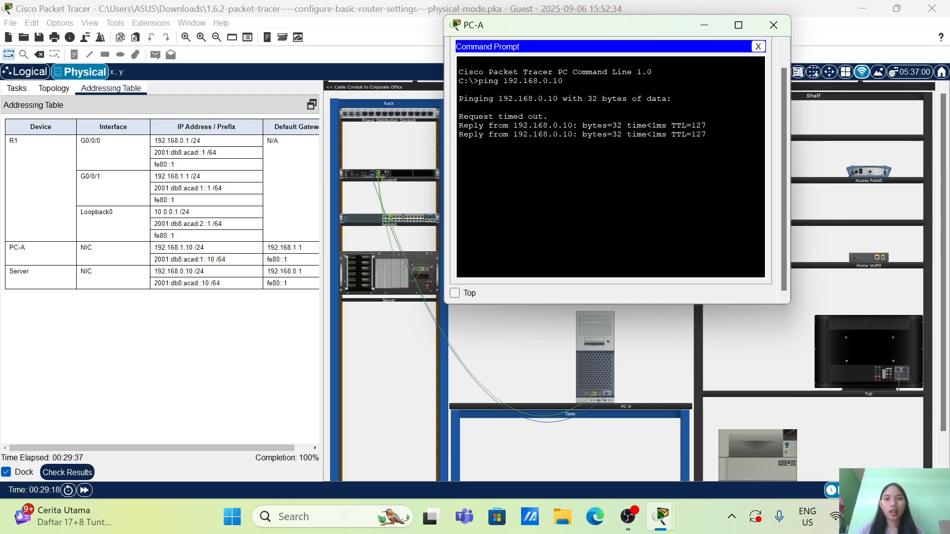
key(Up)
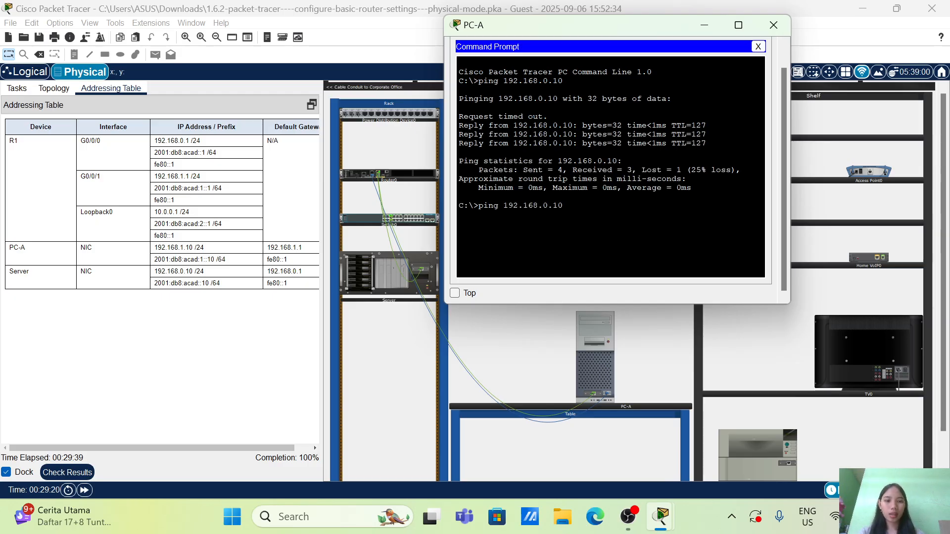
key(Return)
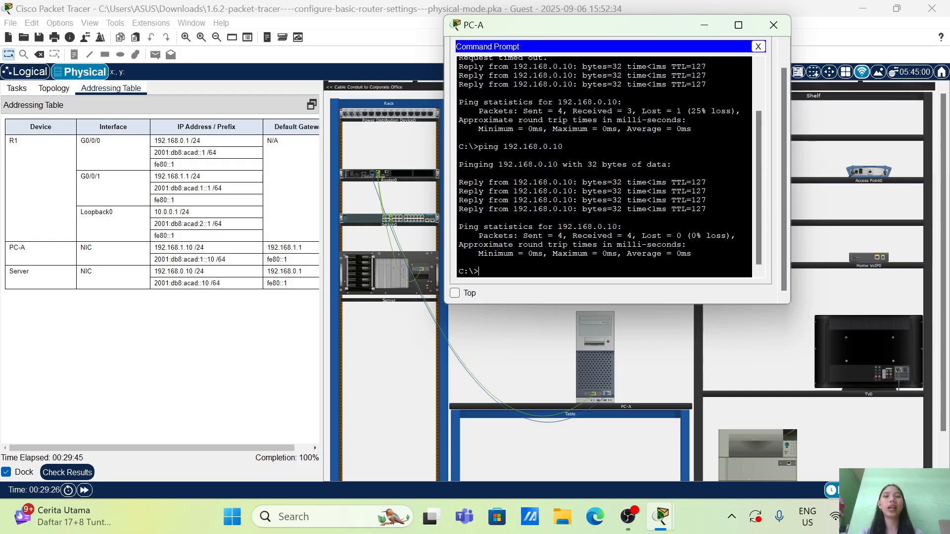
Start a ping command on PC-A and try to paste in the Server's IPv6 address copied from the addressing table
text(pi)
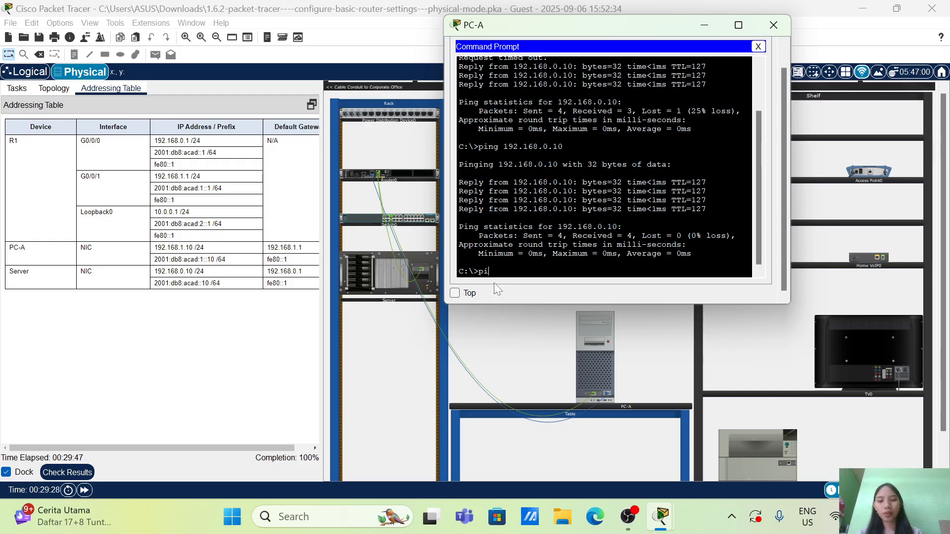
text(ng)
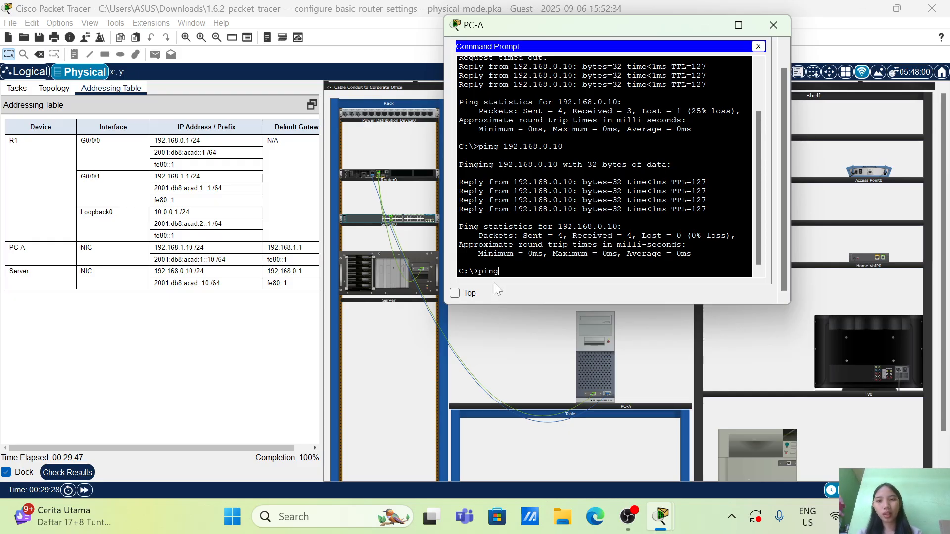
click(232, 288)
drag(228, 285, 155, 285)
right_click(156, 289)
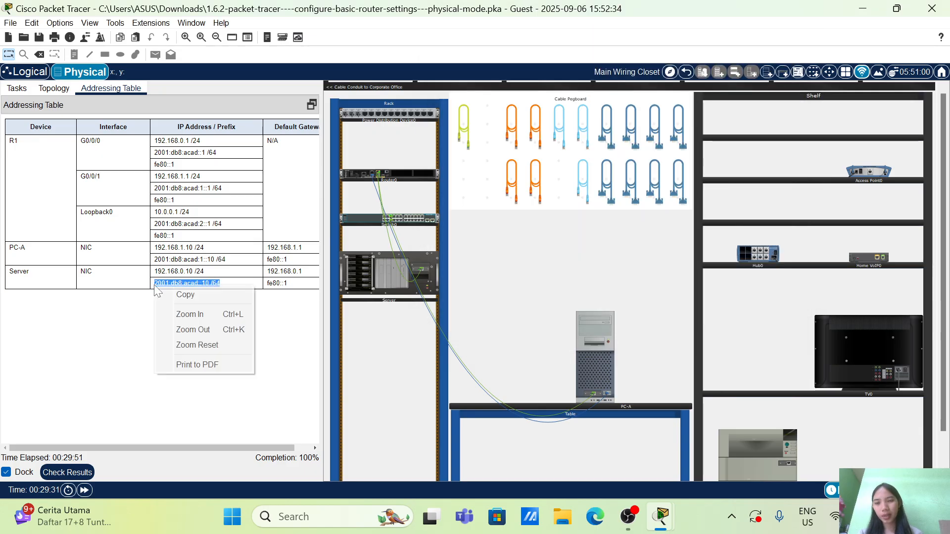
click(180, 295)
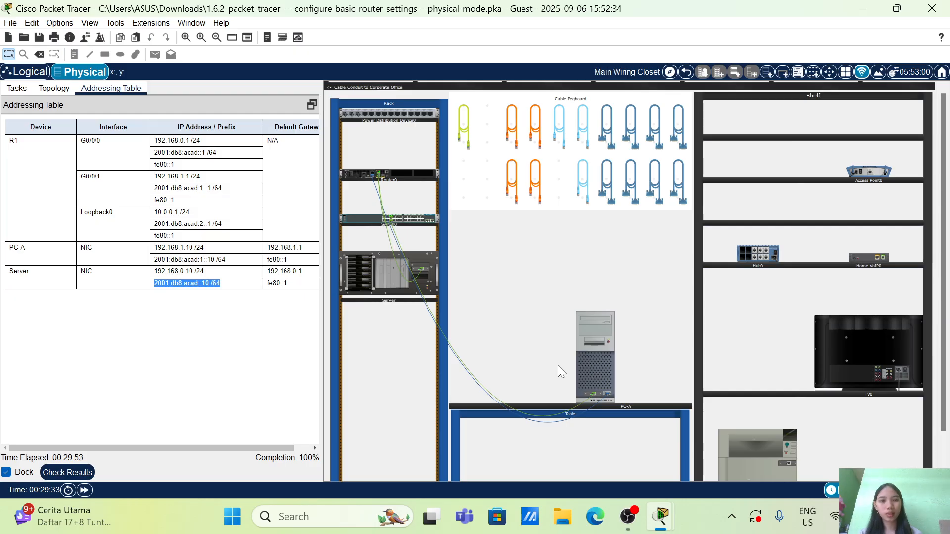
click(604, 363)
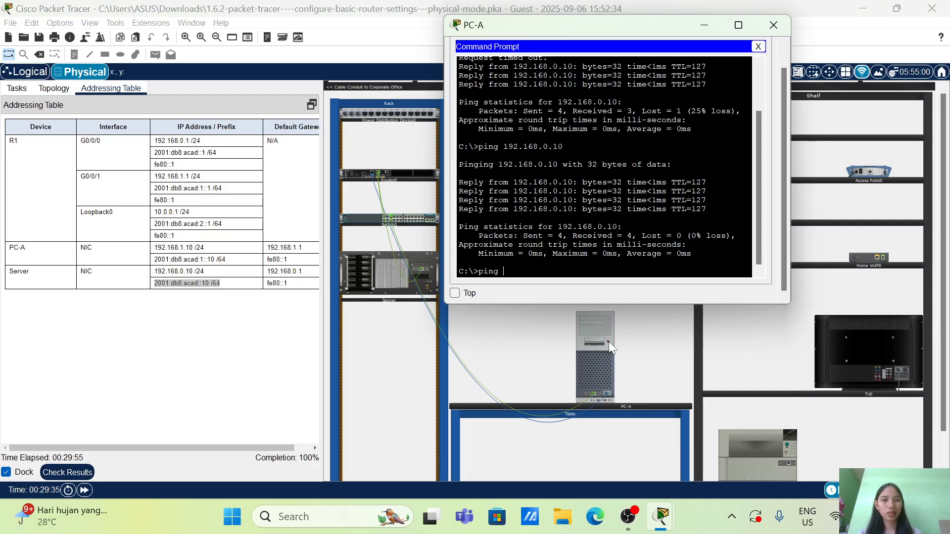
mouse_move(608, 341)
mouse_down()
mouse_move(589, 328)
mouse_move(613, 342)
mouse_up()
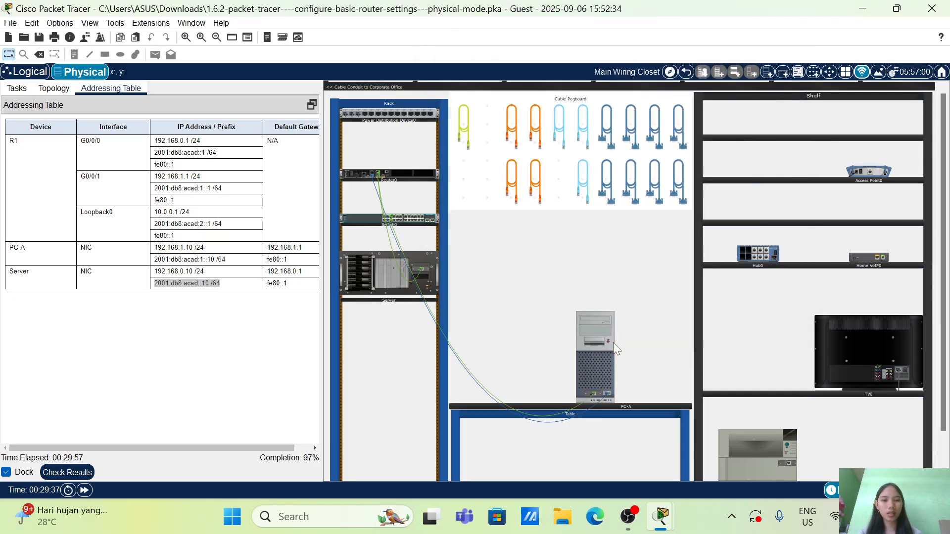
click(608, 366)
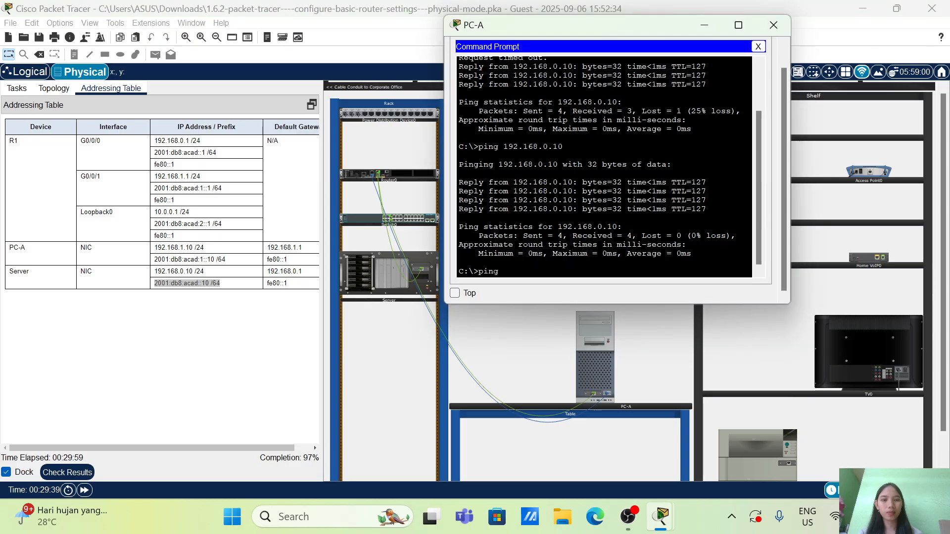
right_click(548, 259)
click(575, 281)
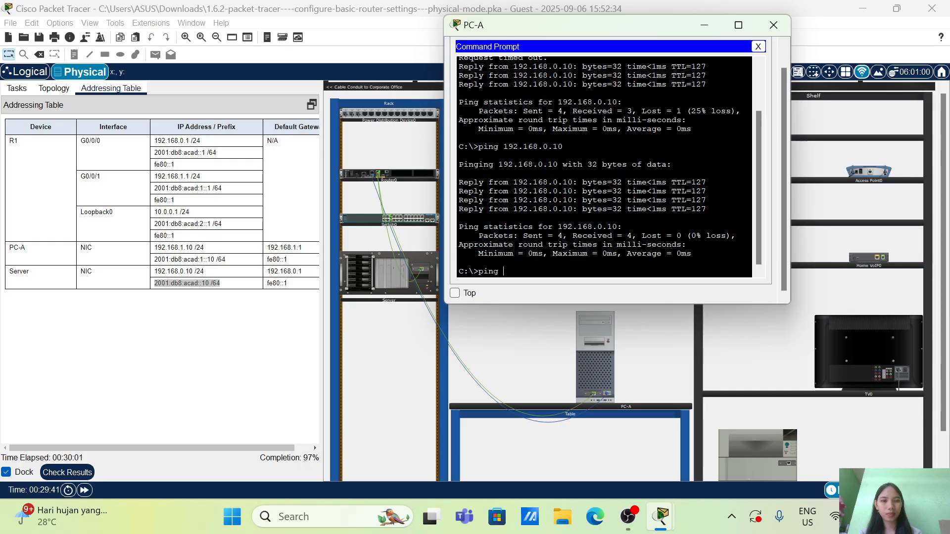
right_click(535, 270)
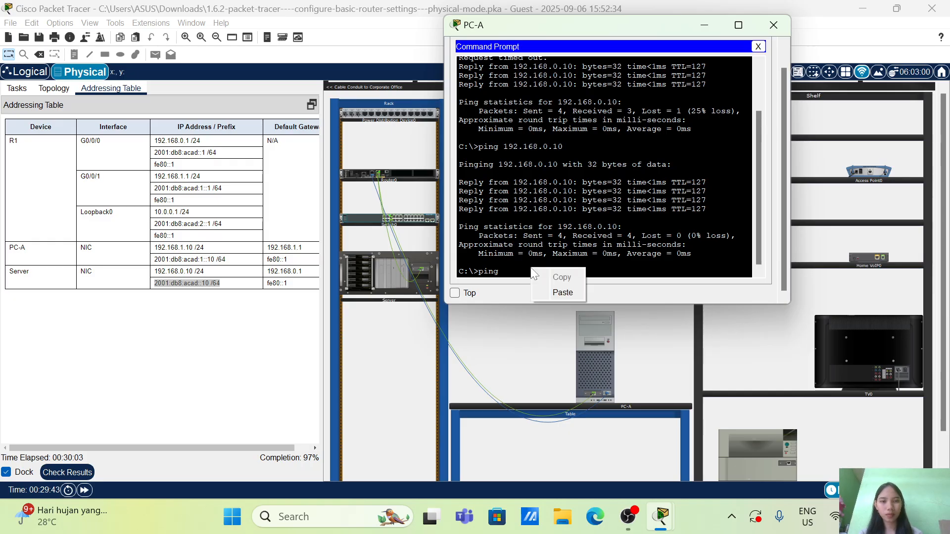
click(547, 286)
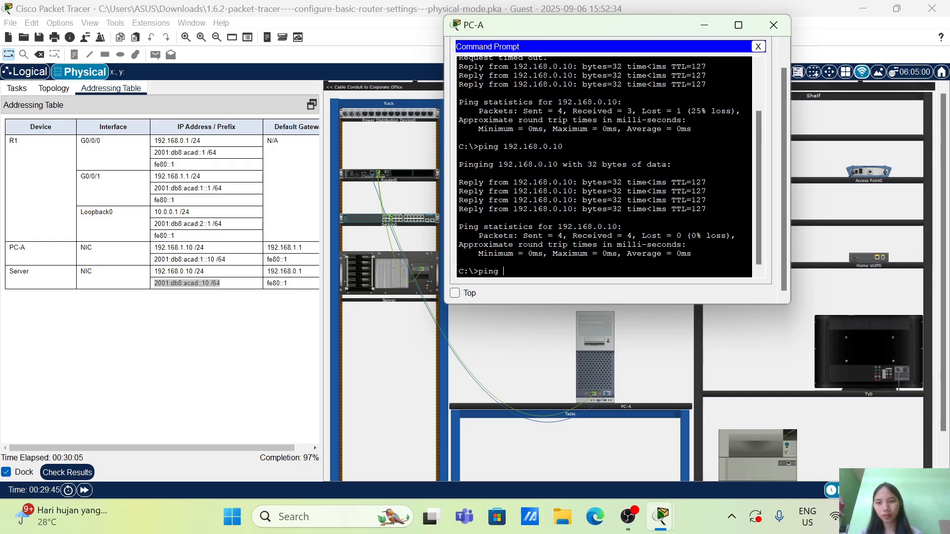
Copy the Server's IPv6 address 2001:db8:acad::10 /64 again and retry pasting it into PC-A's unfinished ping command
click(229, 292)
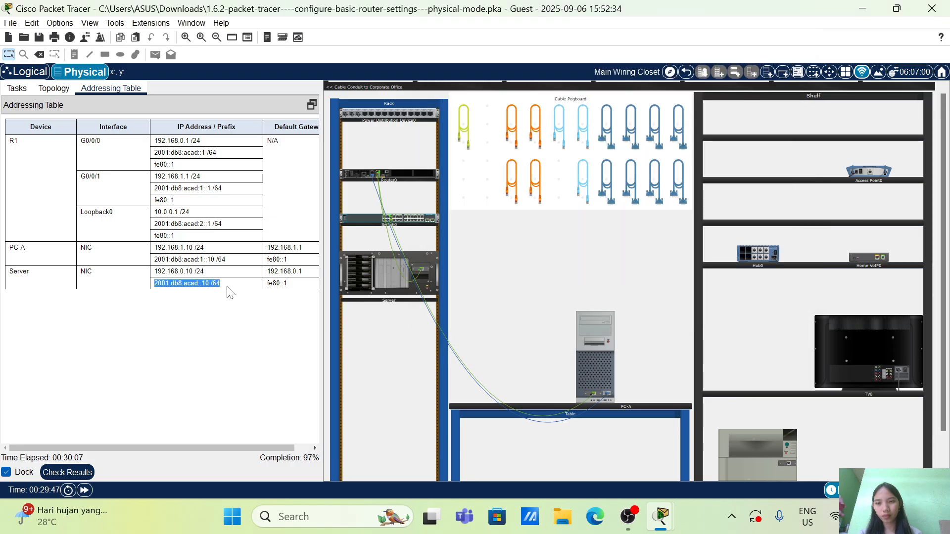
drag(220, 284, 154, 284)
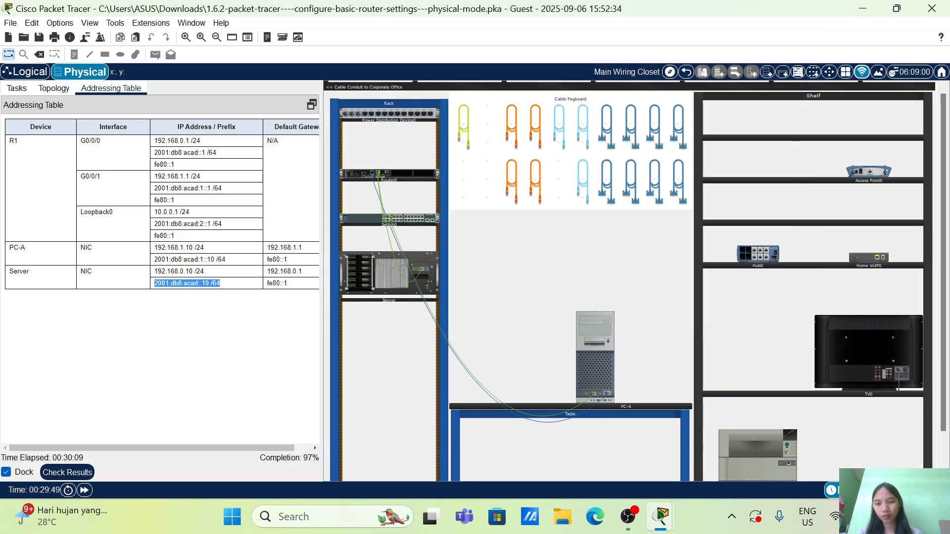
right_click(158, 285)
click(191, 296)
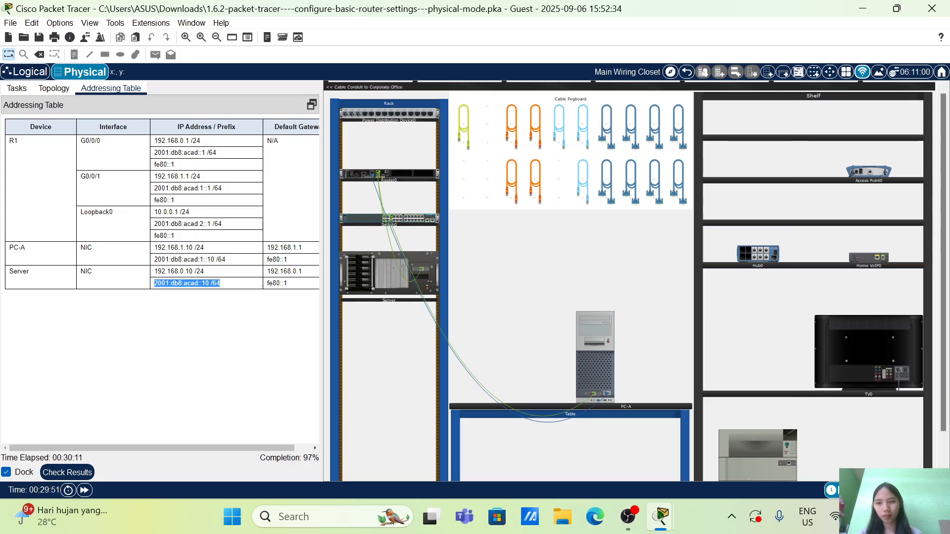
click(556, 402)
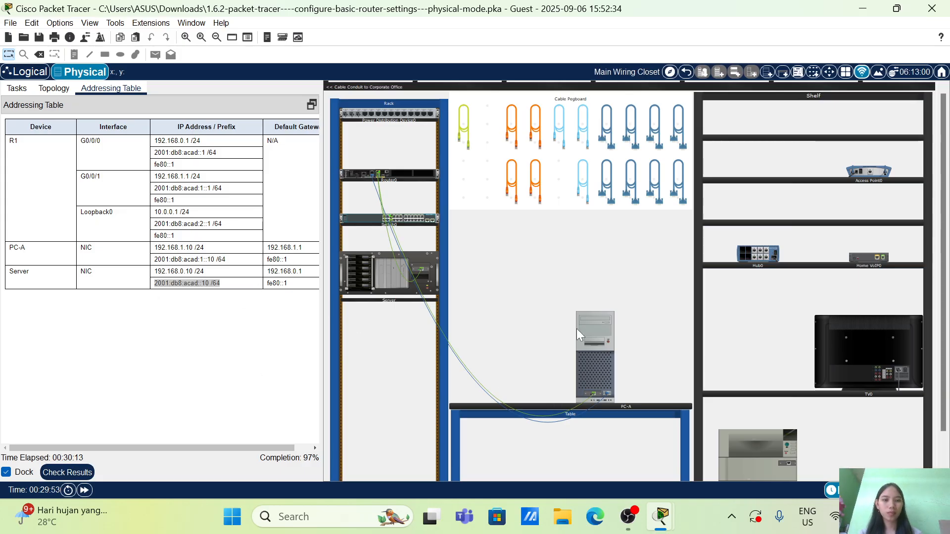
click(594, 358)
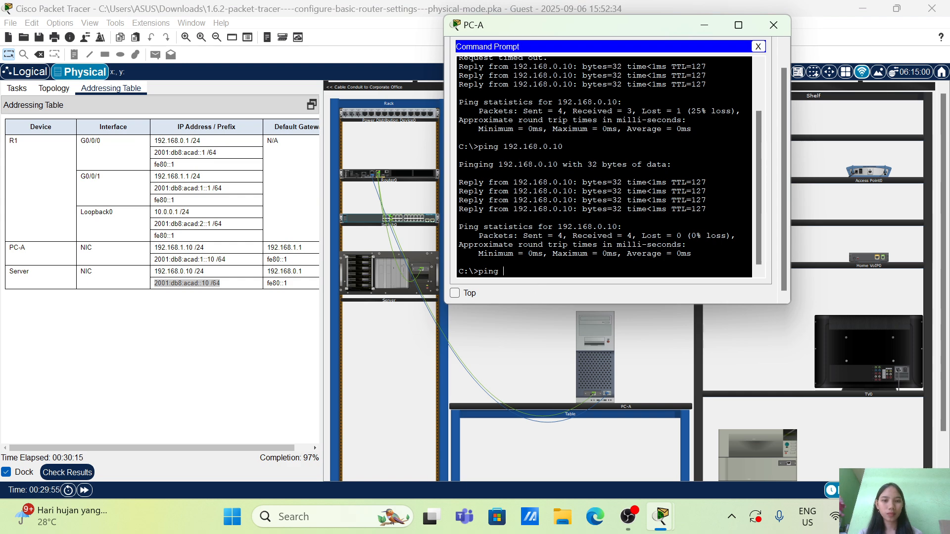
right_click(524, 270)
click(550, 292)
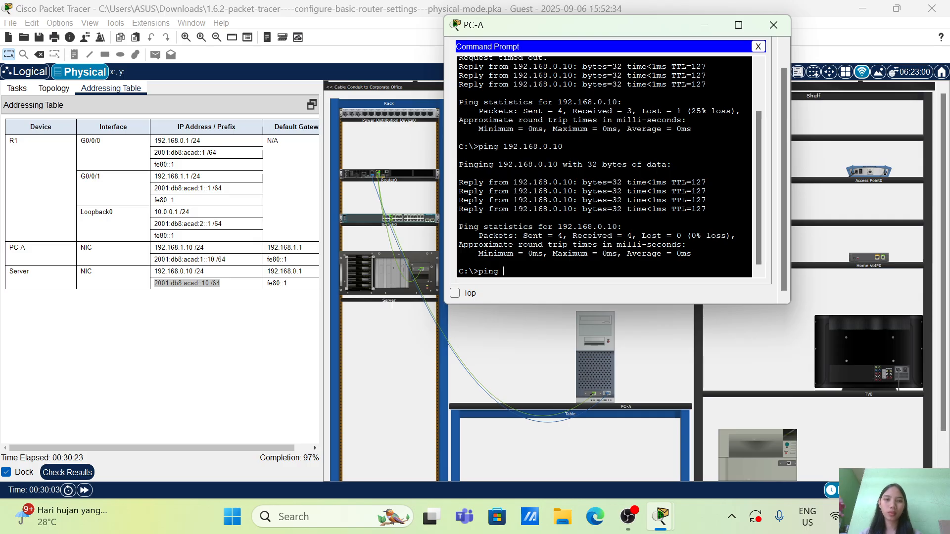
Close and reopen PC-A's window, power PC-A back on, and return to its Command Prompt
click(773, 24)
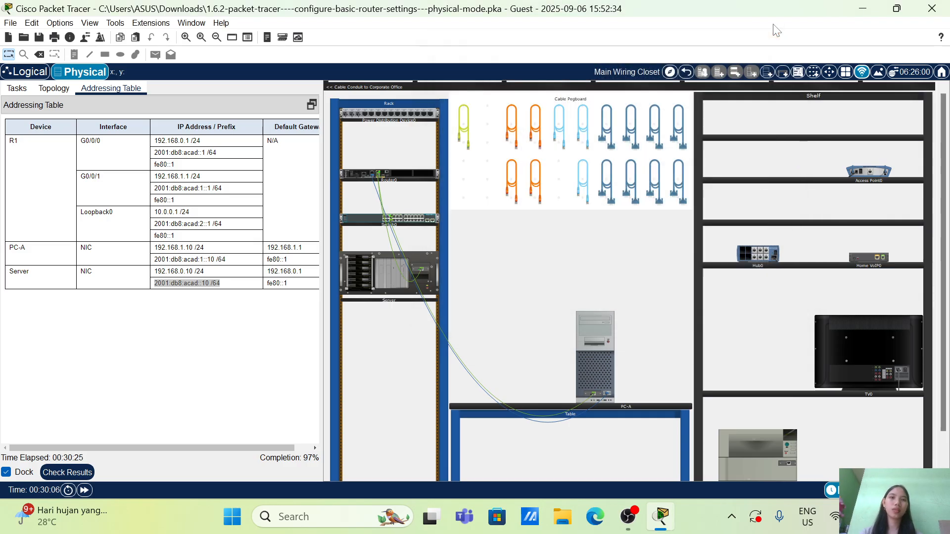
click(591, 398)
click(403, 38)
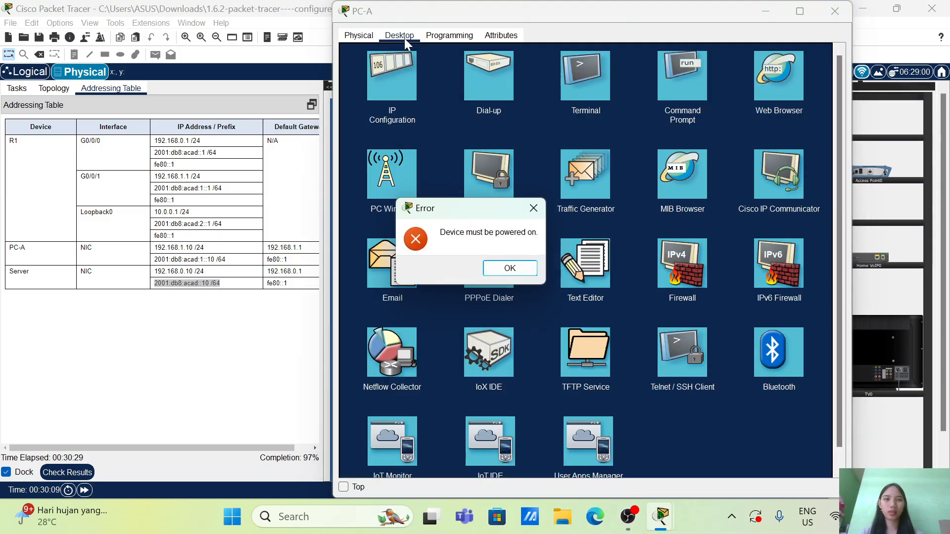
click(523, 269)
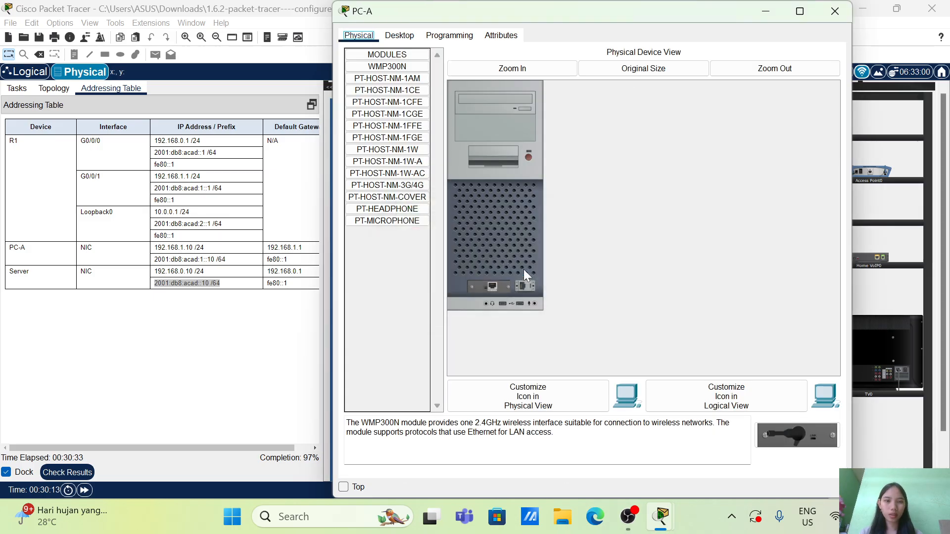
click(528, 157)
click(399, 36)
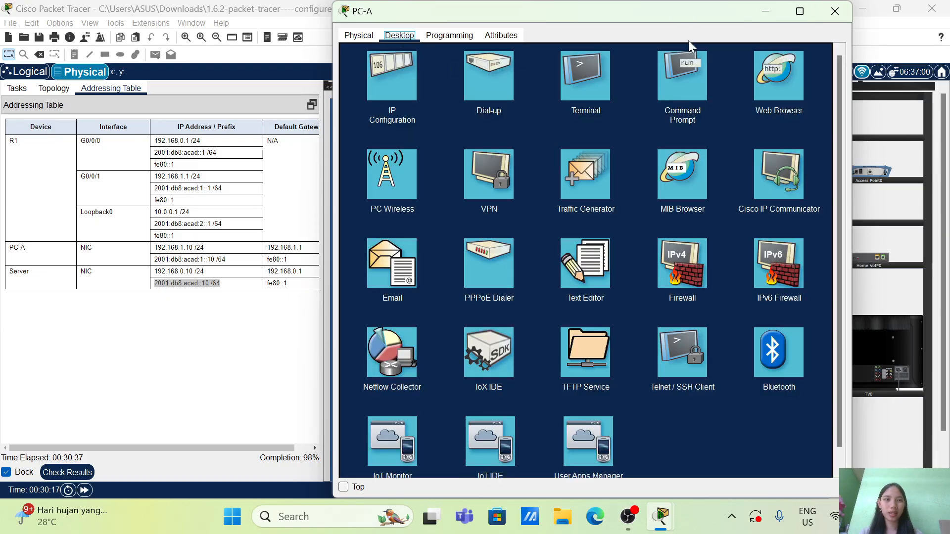
click(678, 55)
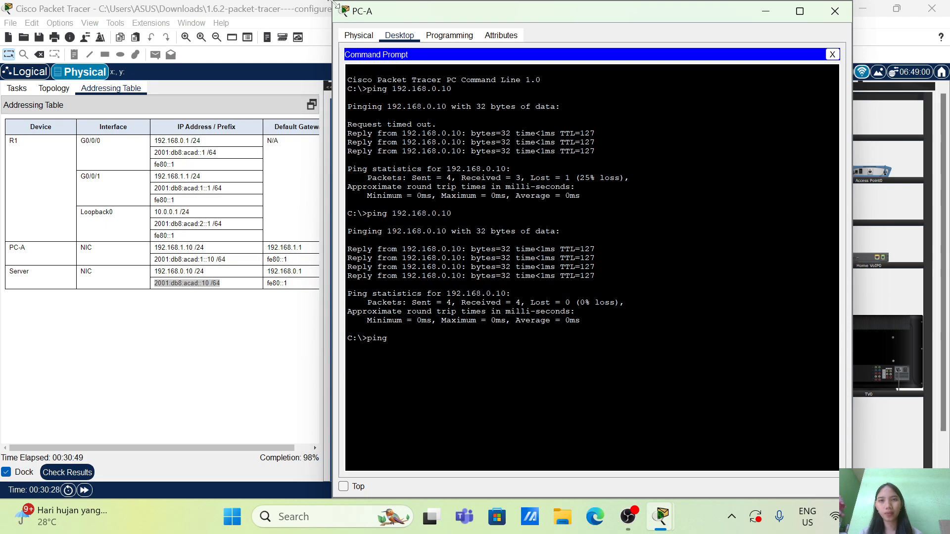
Shrink the PC-A window and place it beside the addressing table so both are readable
drag(330, 5, 400, 167)
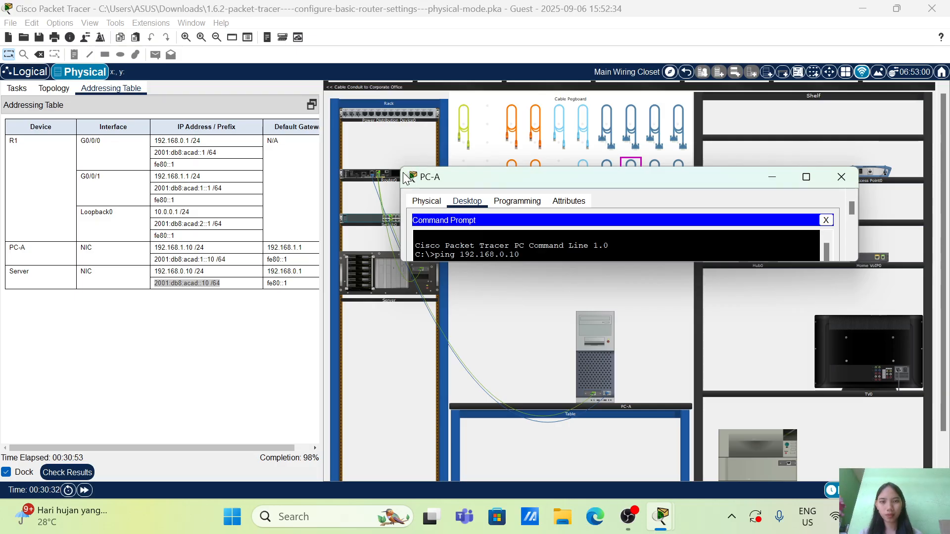
drag(407, 178, 408, 172)
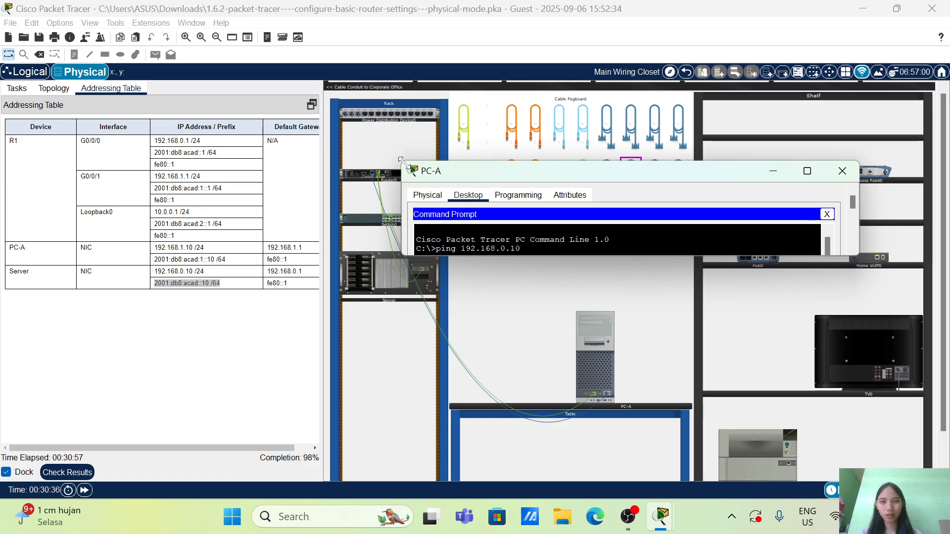
drag(399, 160, 549, 17)
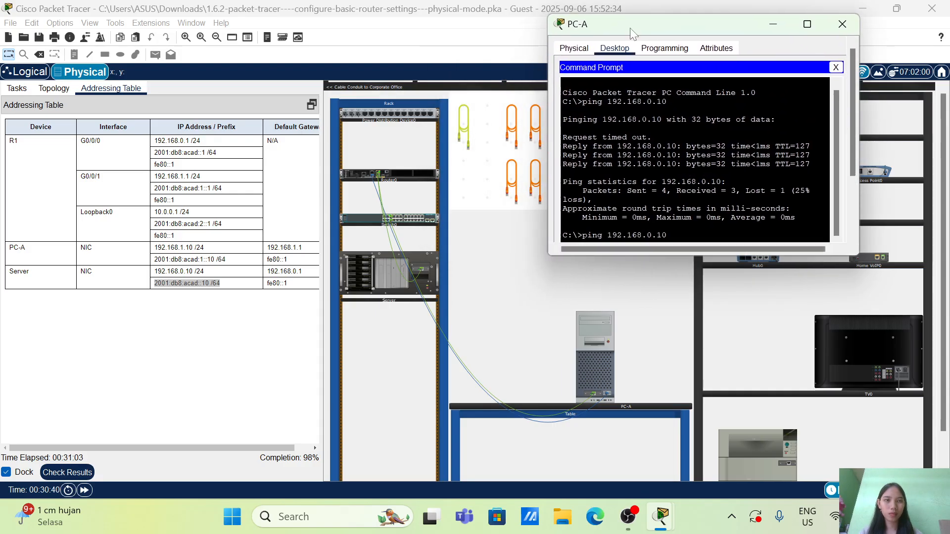
drag(634, 32, 523, 100)
Remove the partial address from the leftover ping line and submit it to get a fresh prompt on PC-A
key(Return)
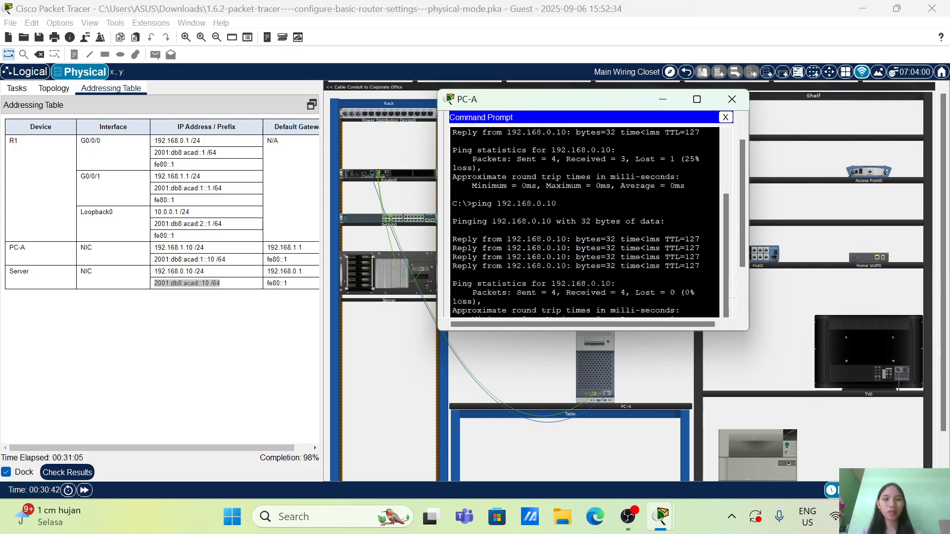
text(ping )
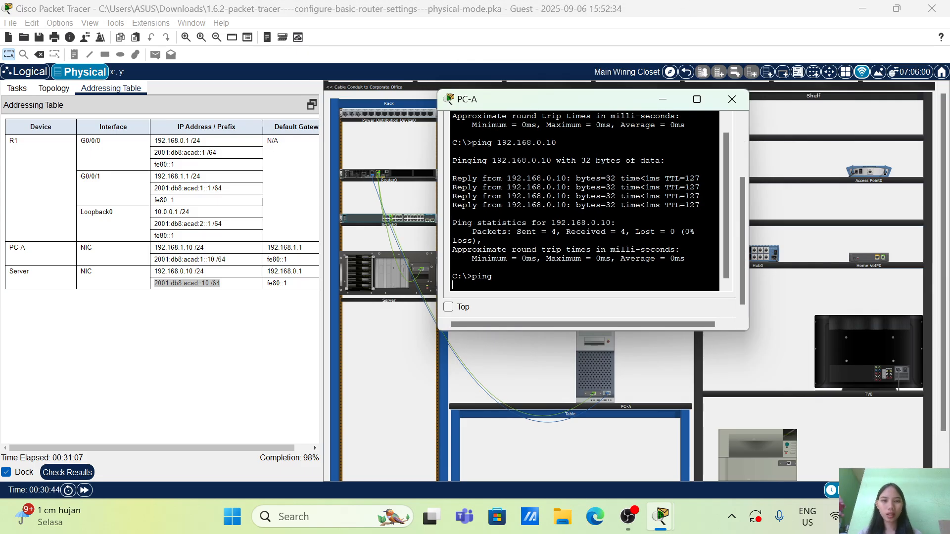
text(20)
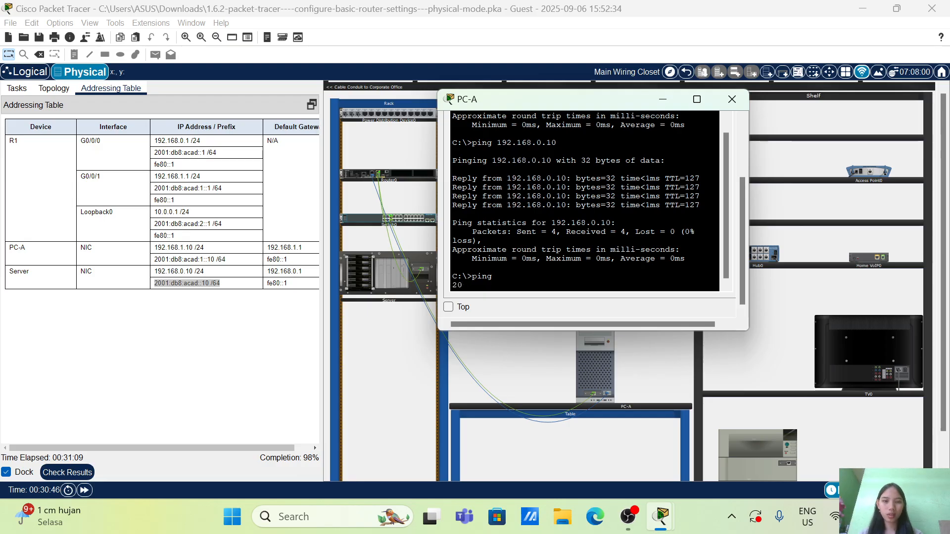
key(BackSpace)
key(BackSpace)
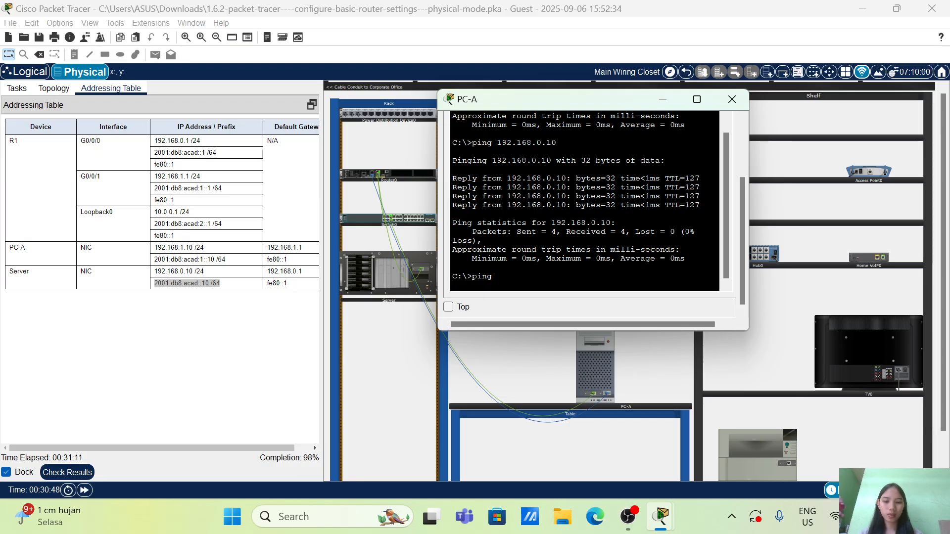
key(Return)
From PC-A, ping the Server's IPv6 address 2001:db8:acad::10
text(ping)
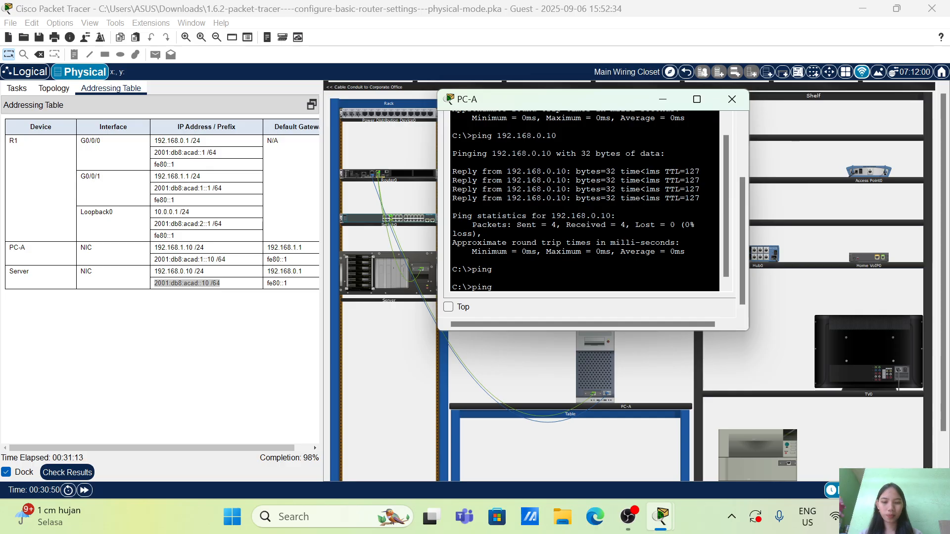
text( 2001:)
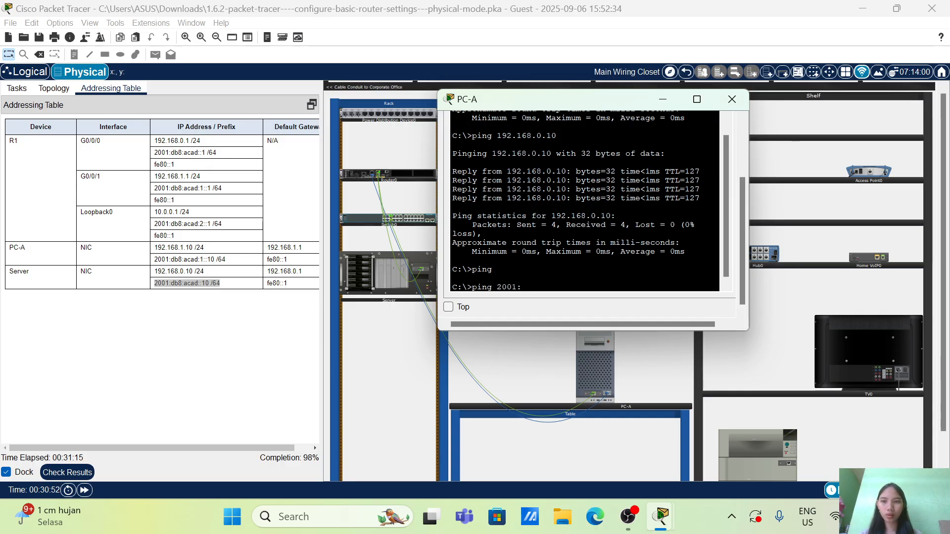
text(db8)
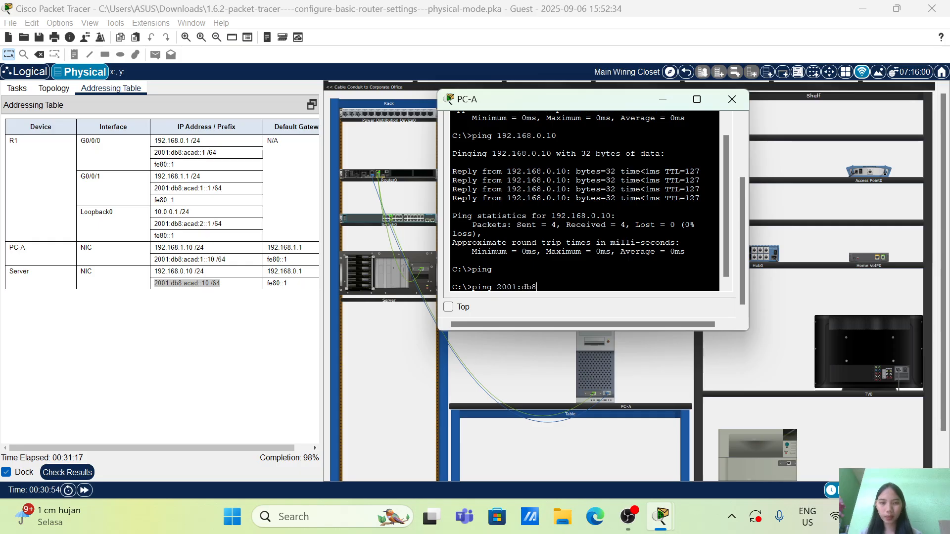
text(:aca)
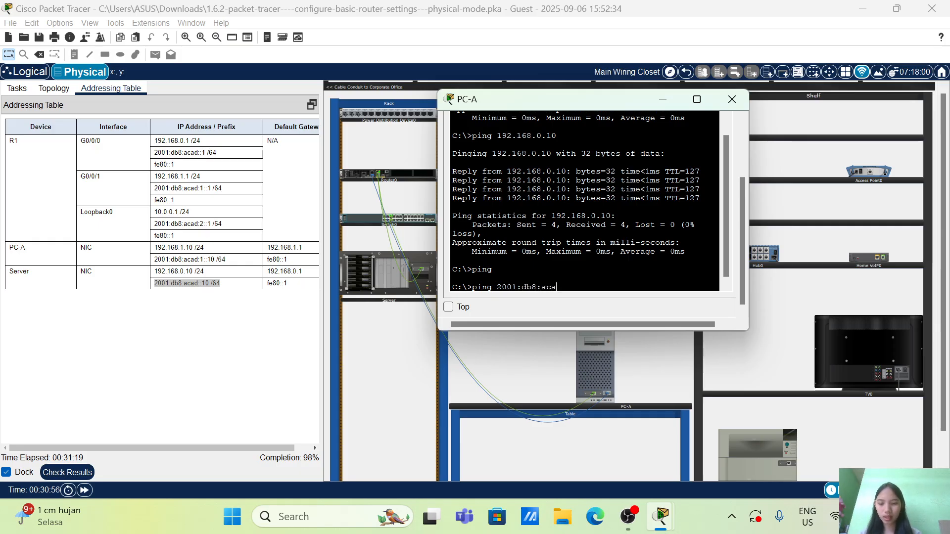
text(d::)
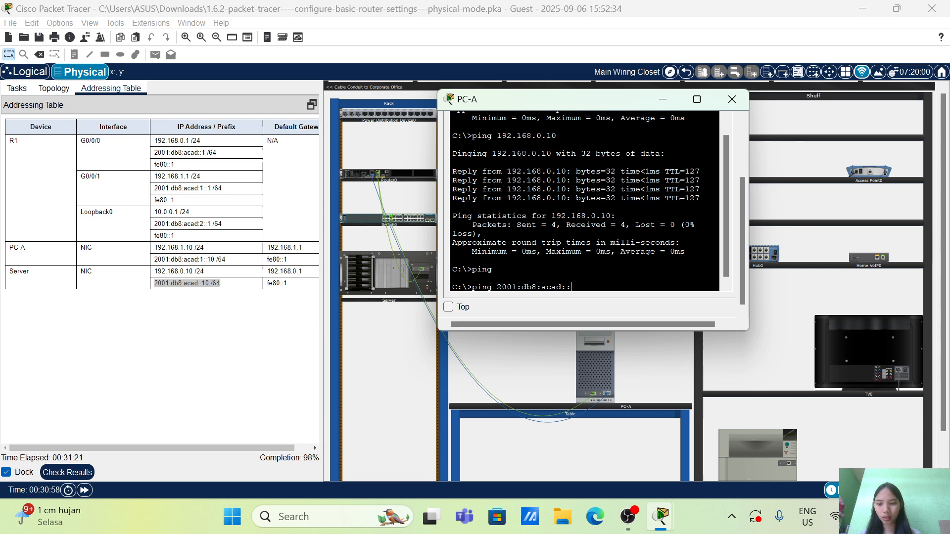
text(10)
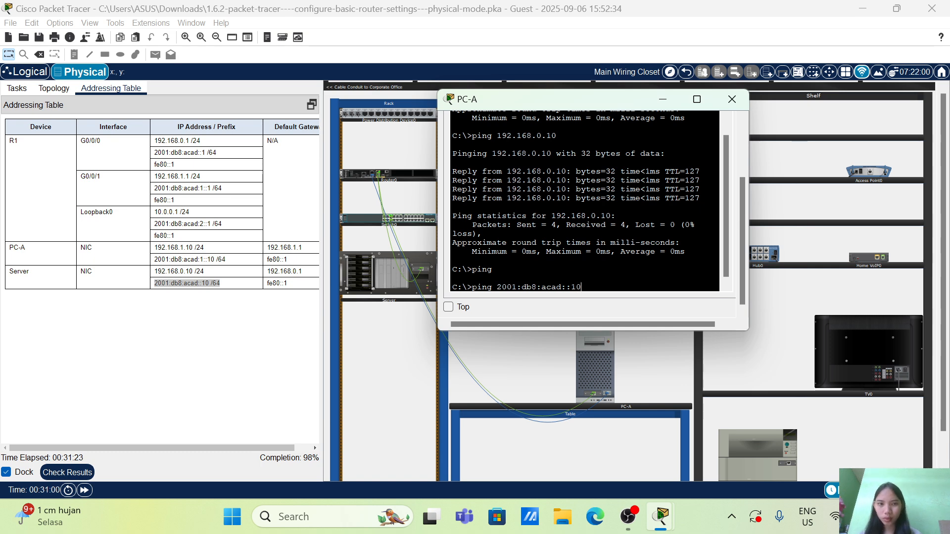
key(Return)
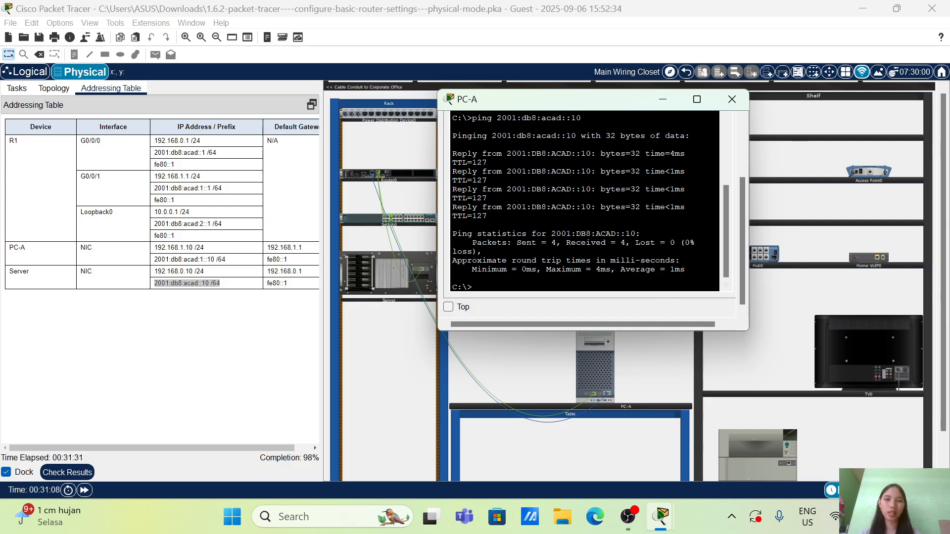
Close PC-A's current window, review the connectivity tasks, and open PC-A's Telnet / SSH Client with the addressing table alongside
click(734, 94)
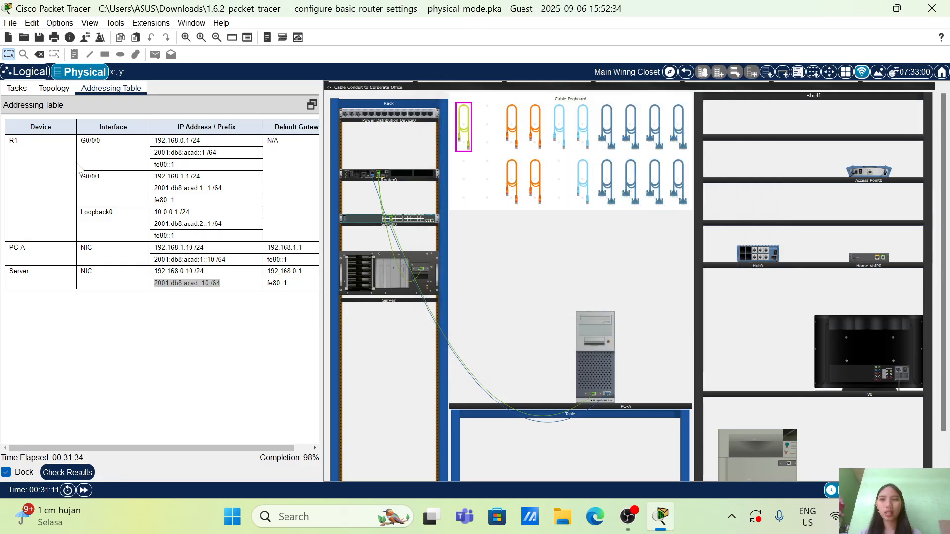
click(23, 90)
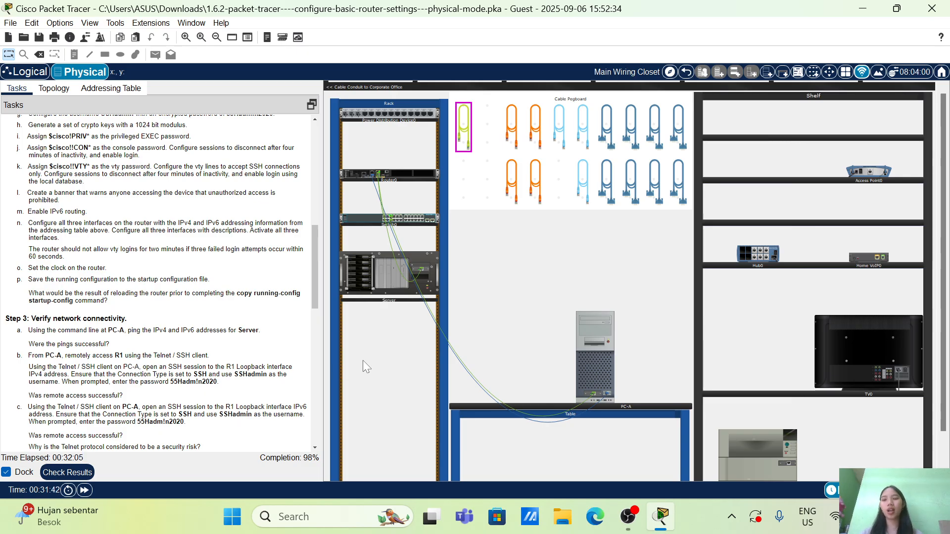
click(587, 367)
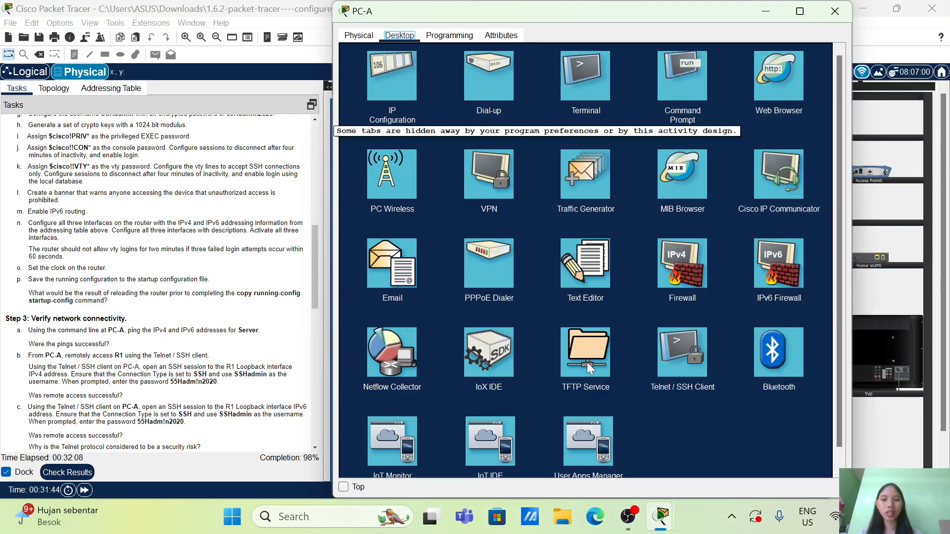
click(673, 354)
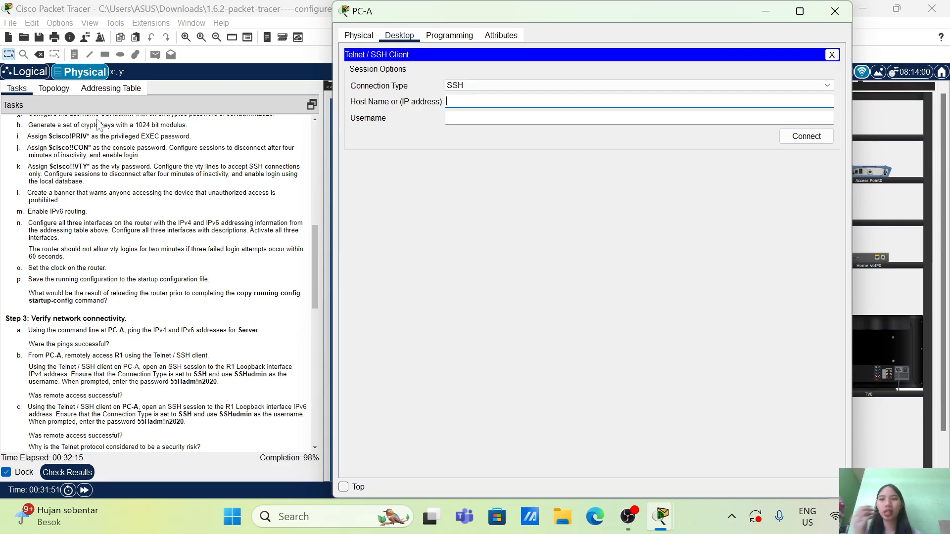
click(114, 93)
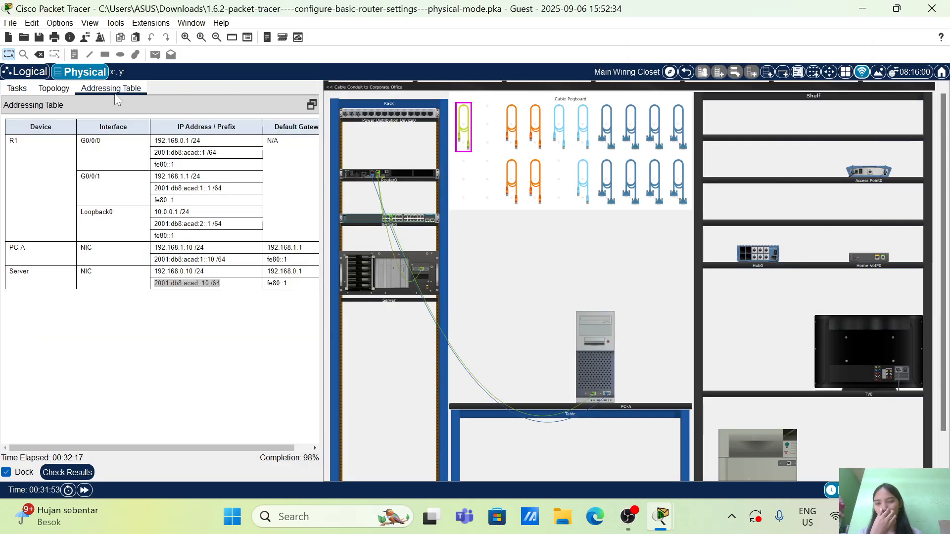
click(587, 354)
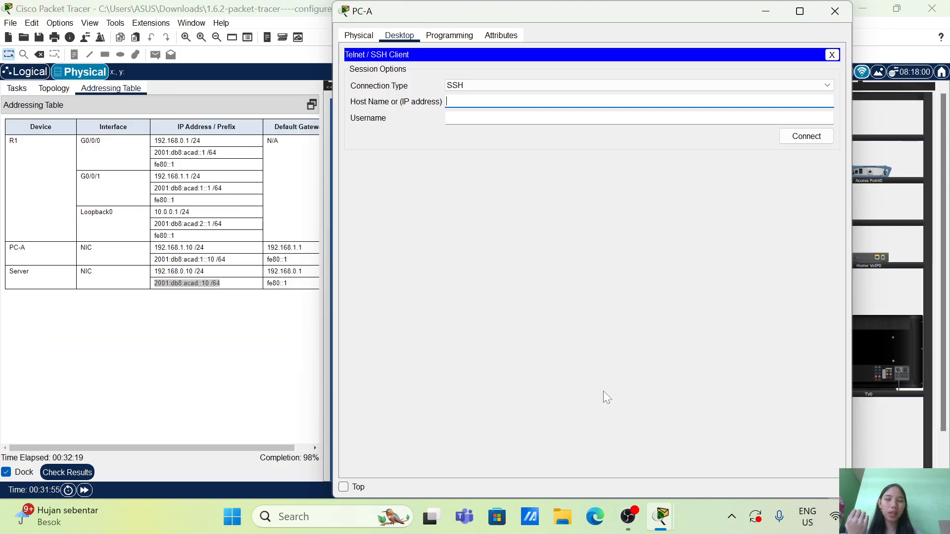
Start an SSH connection from PC-A to R1's Loopback0 IPv4 address 10.0.0.1 with the username SSHadmin
text(1)
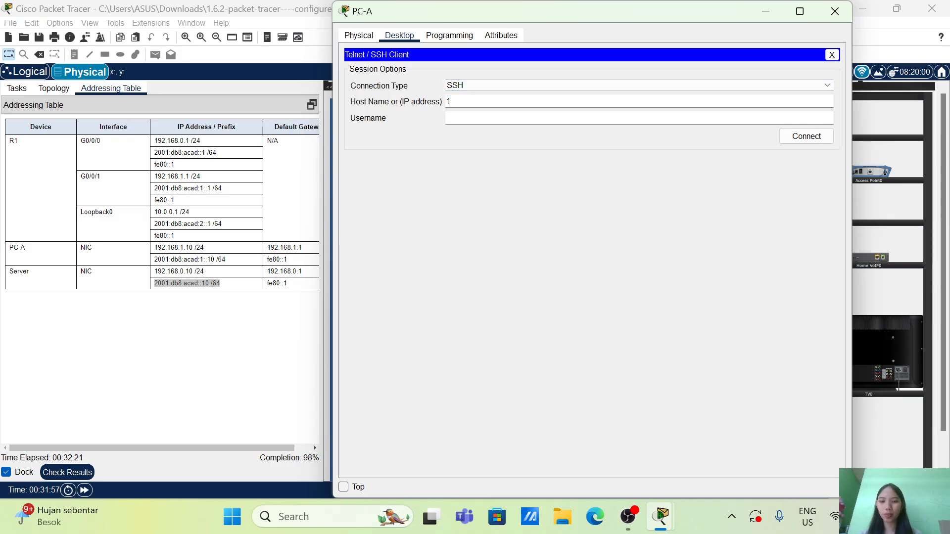
text(0.0.0)
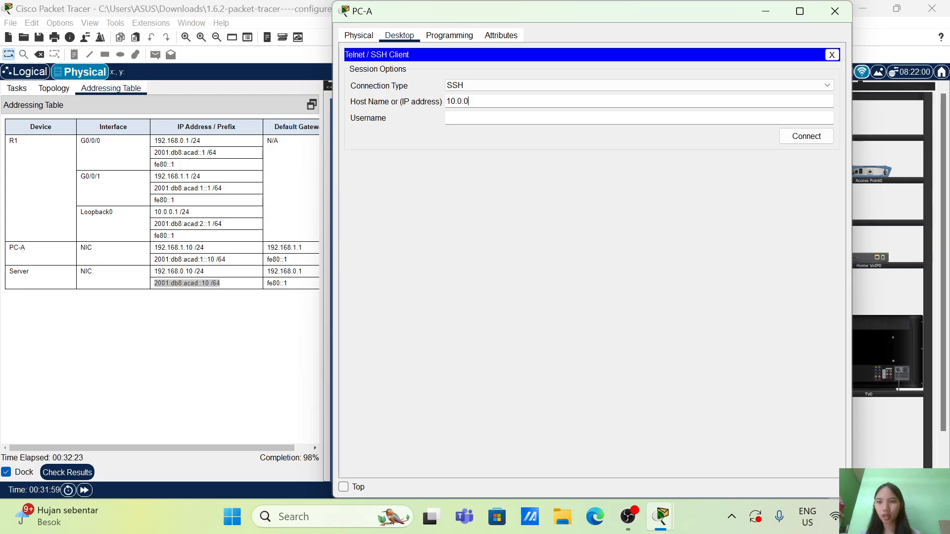
text(.1)
click(495, 115)
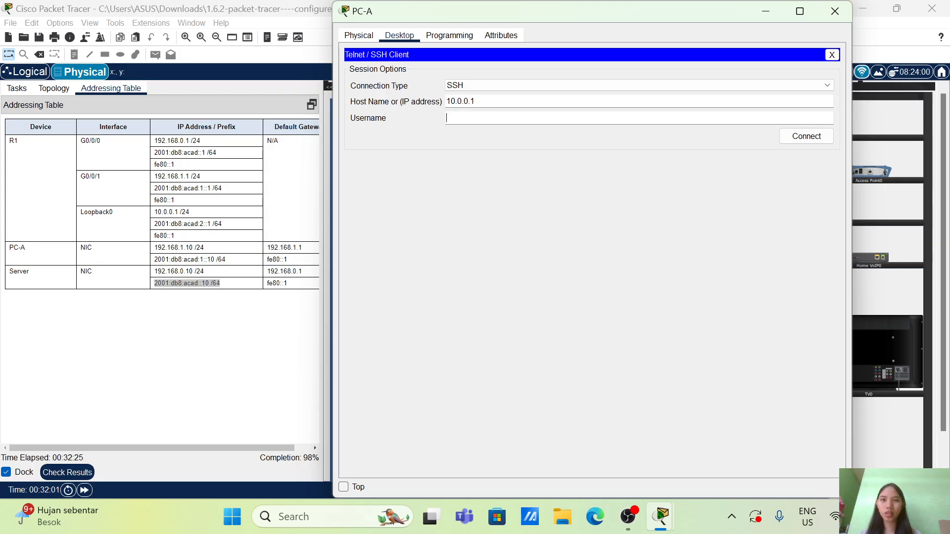
text(SS)
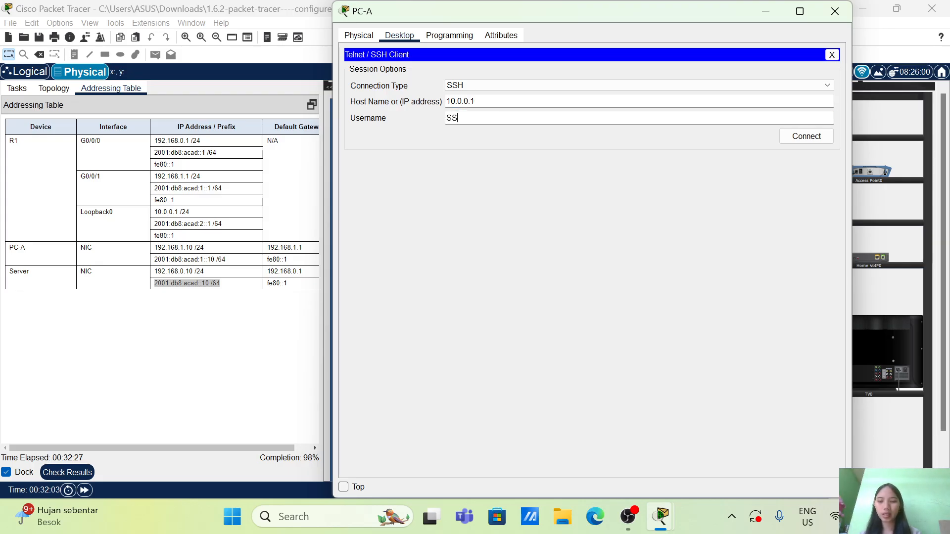
text(Hadmin)
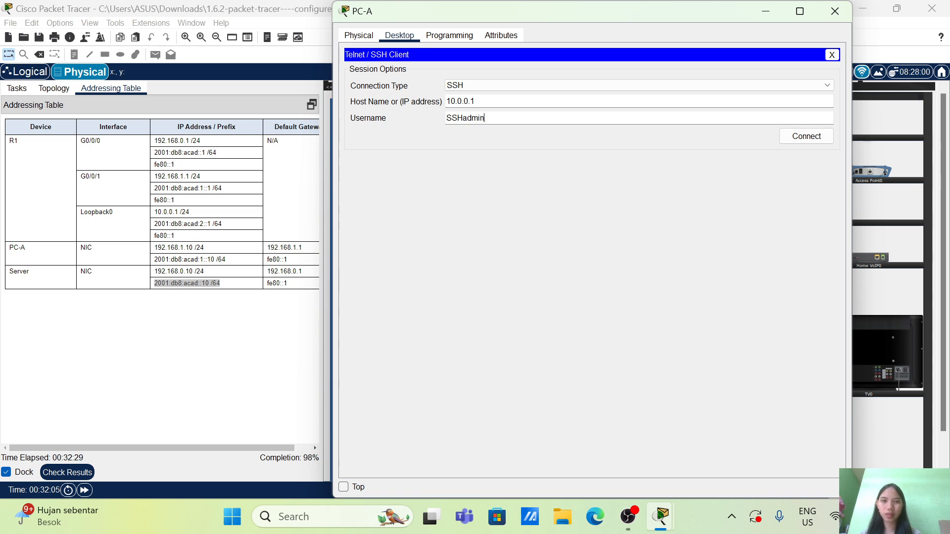
click(812, 137)
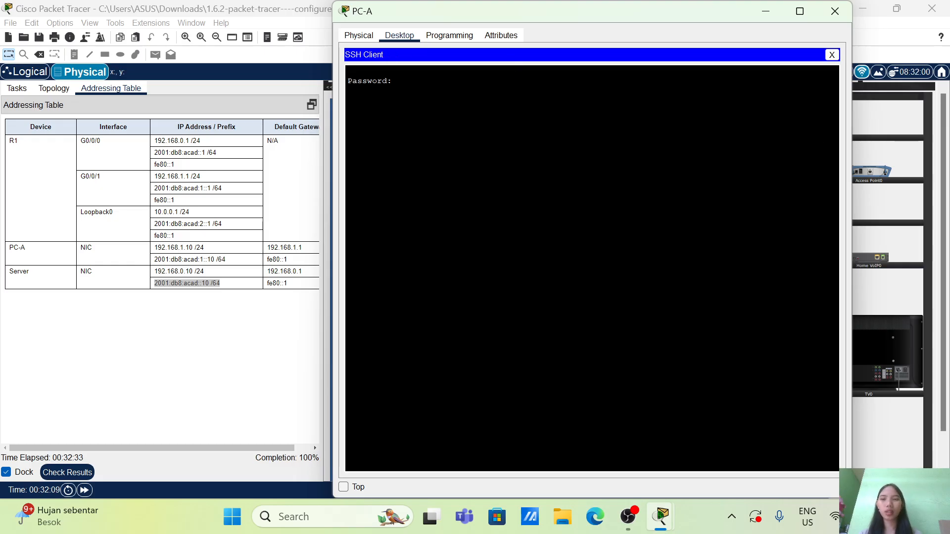
Bring up the task instructions listing the credentials and log in to R1 with the SSH account password
click(17, 88)
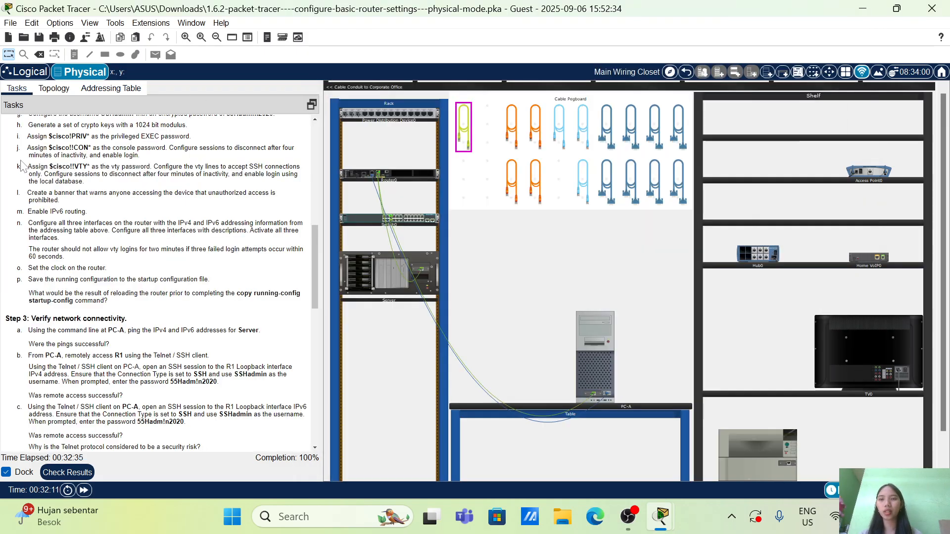
click(589, 366)
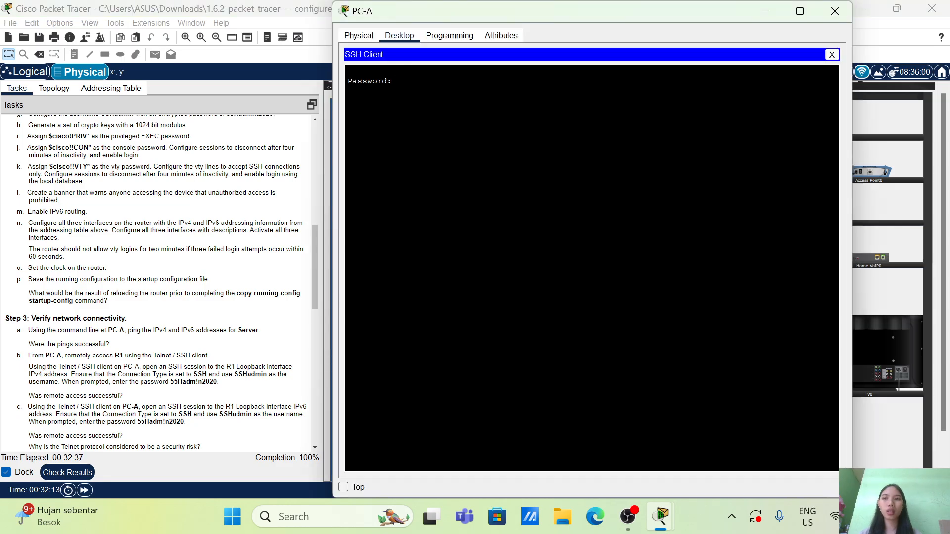
scroll(159, 282, up, 4)
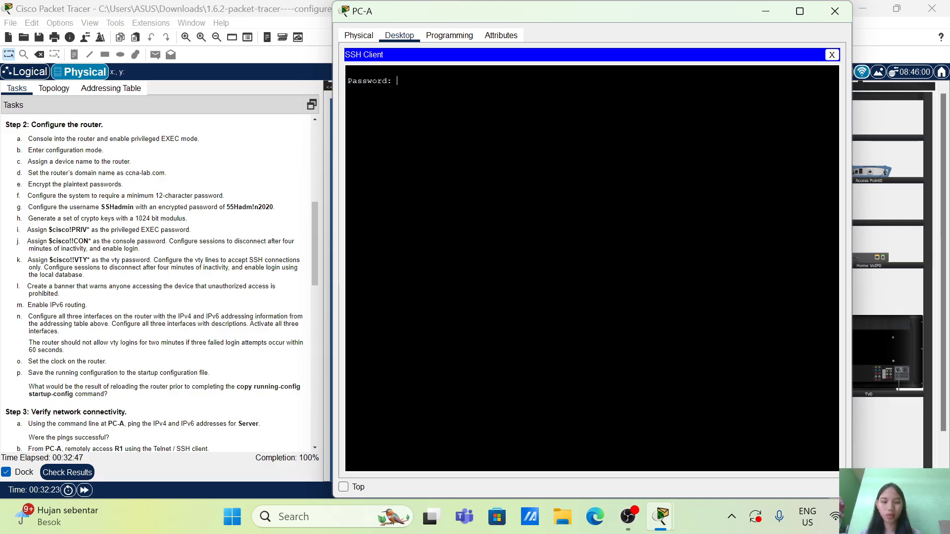
key(Return)
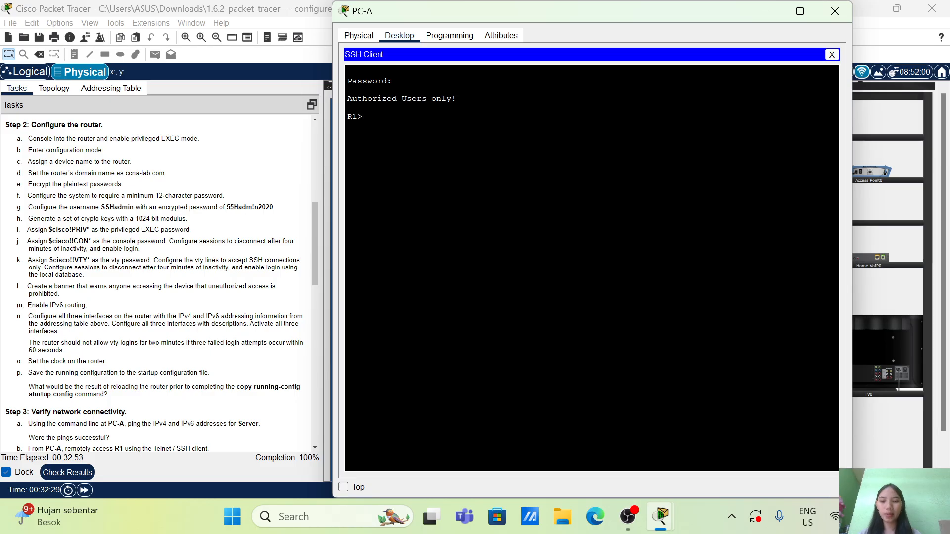
Enter privileged EXEC mode on R1 through the SSH session using enable and the privileged EXEC password
text(ena)
key(Tab)
key(Return)
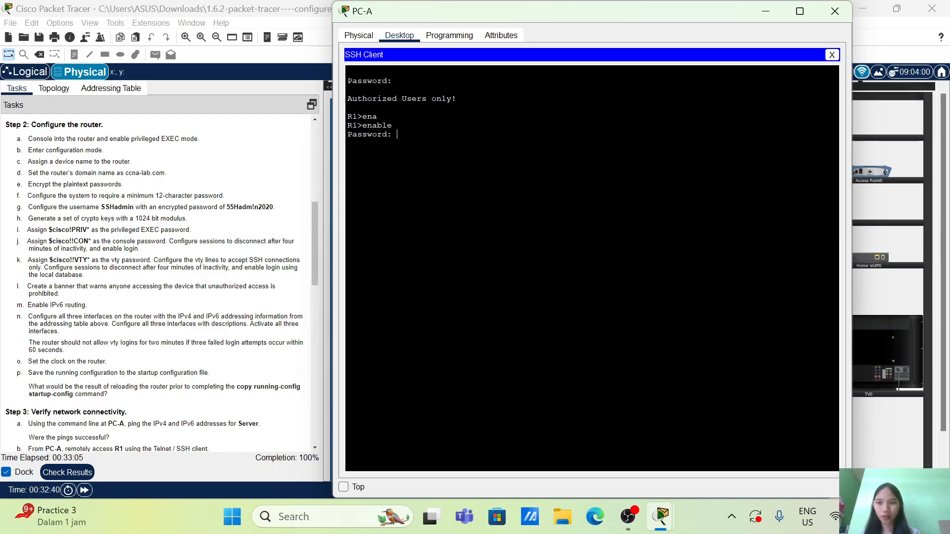
key(Return)
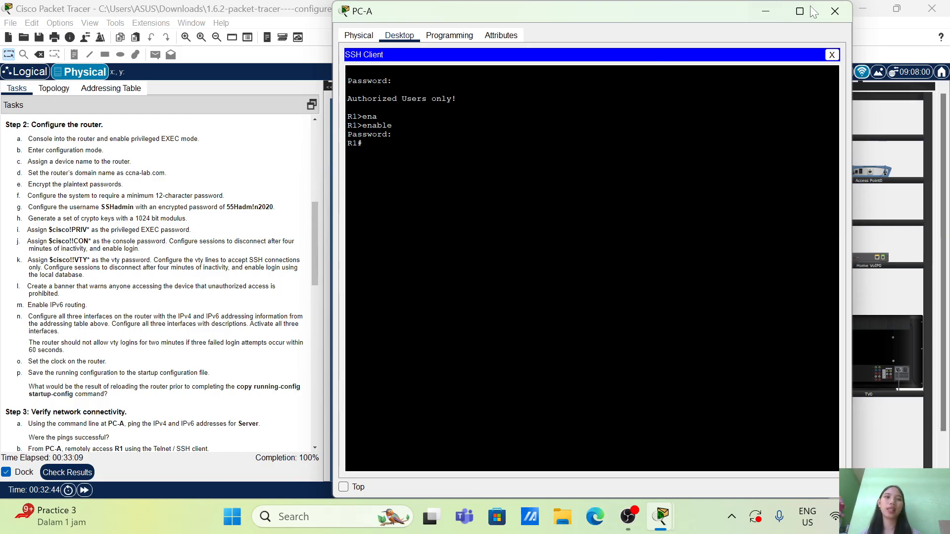
Close the IPv4 SSH session window and open a fresh Telnet / SSH Client on PC-A beside the addressing table
click(836, 12)
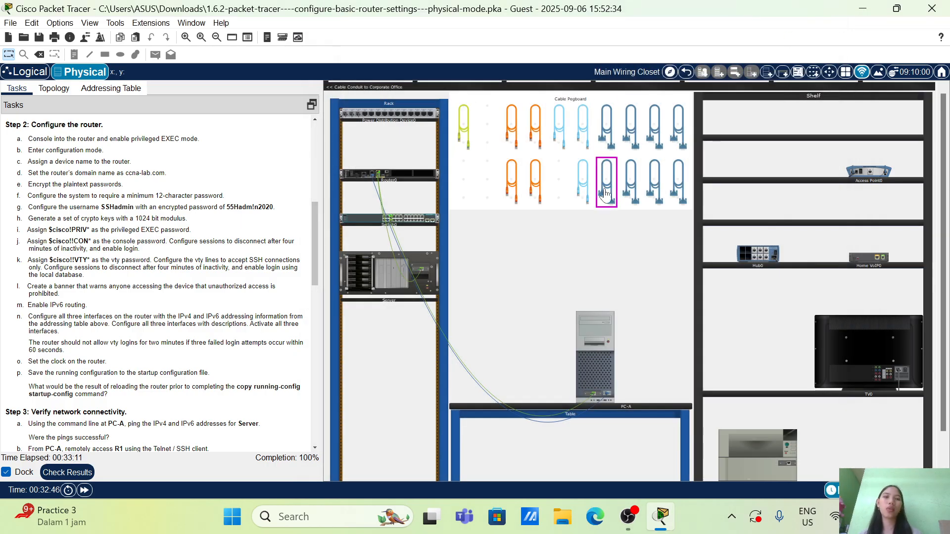
click(607, 362)
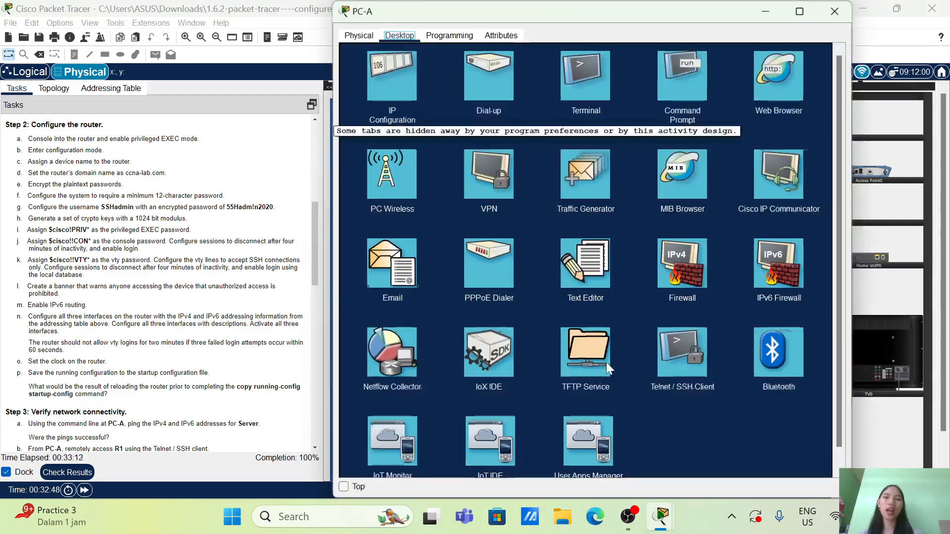
click(126, 93)
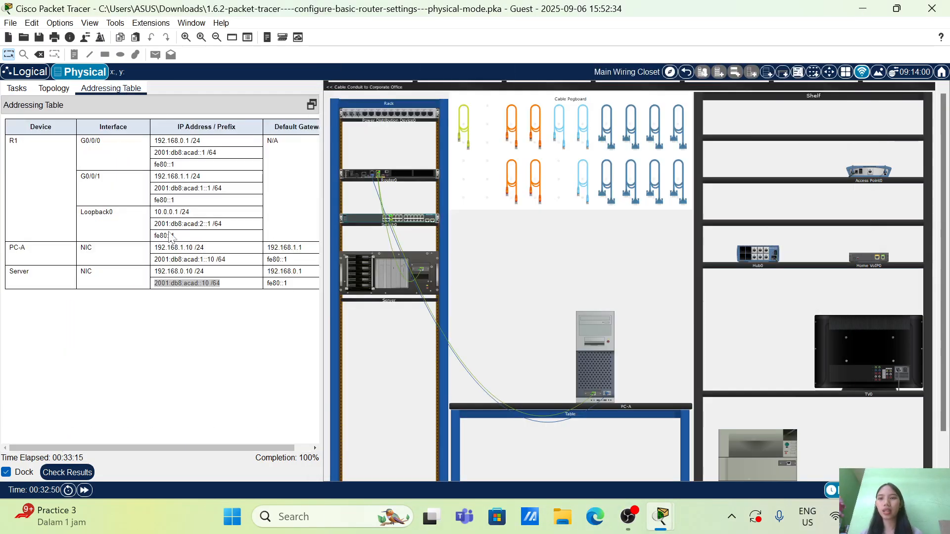
click(616, 387)
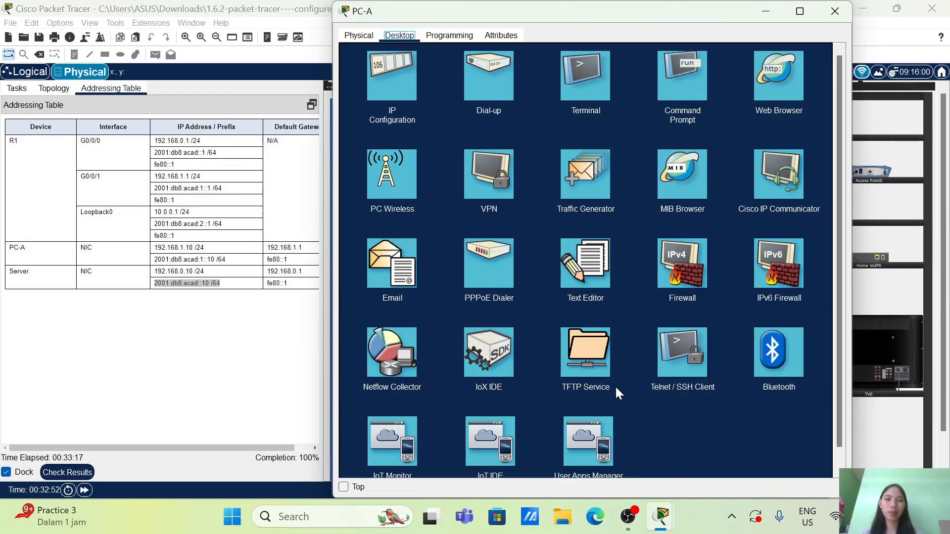
click(676, 370)
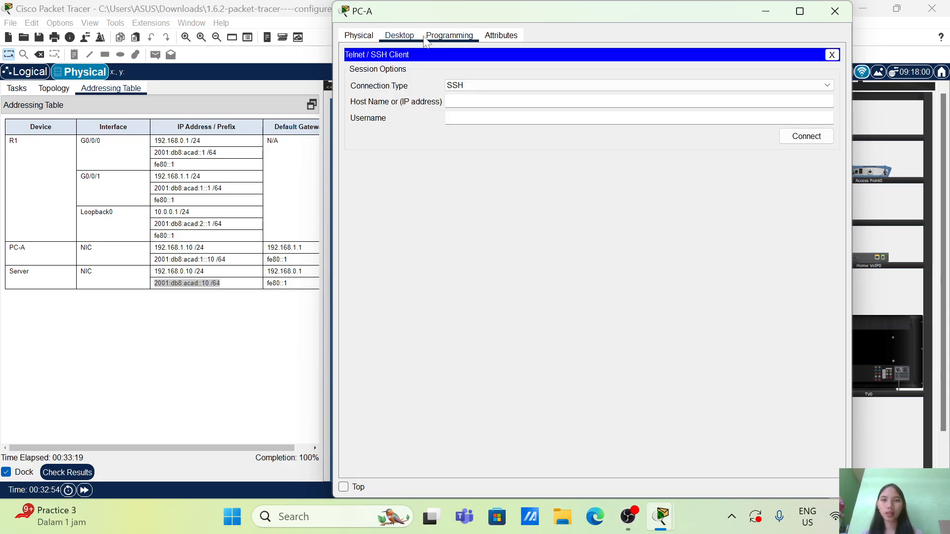
Copy R1's Loopback0 IPv6 address from the addressing table and return to PC-A's SSH client
click(227, 230)
drag(225, 225, 148, 228)
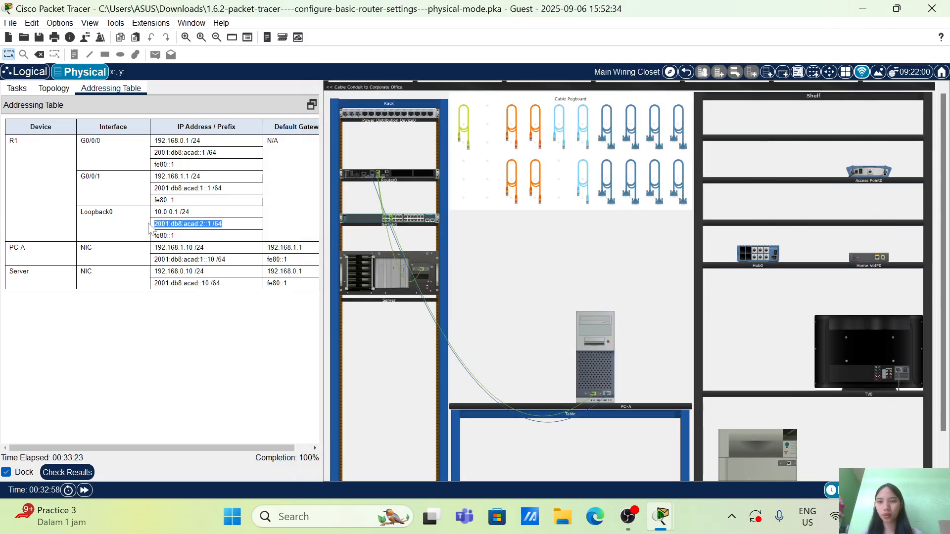
right_click(151, 225)
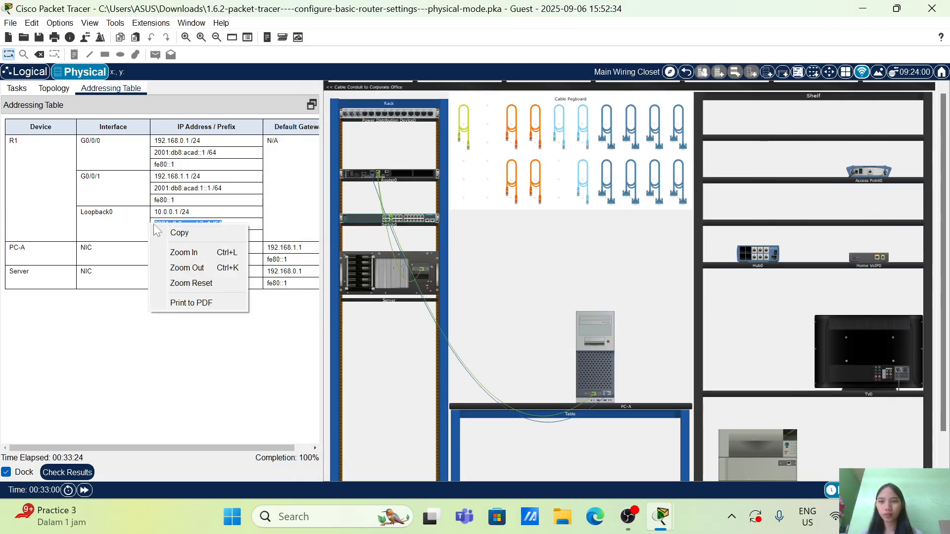
click(179, 232)
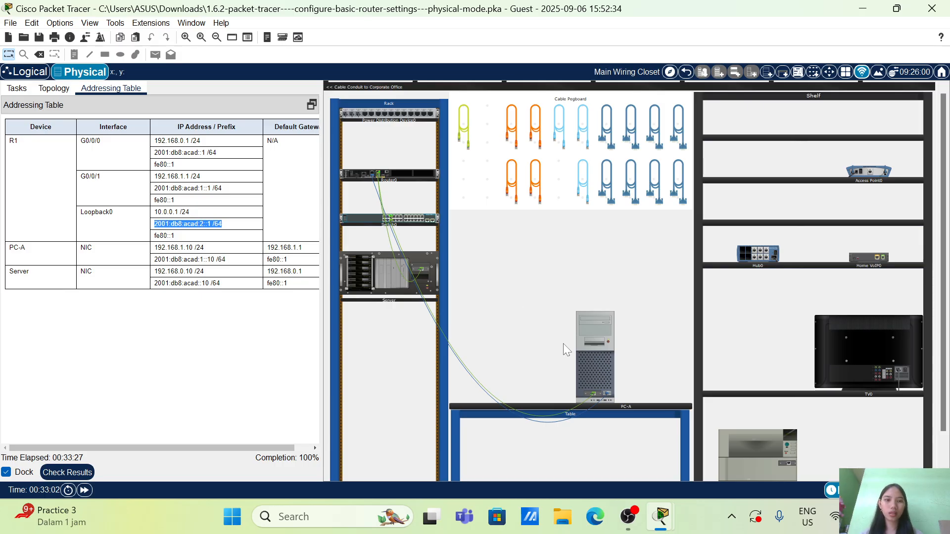
click(586, 352)
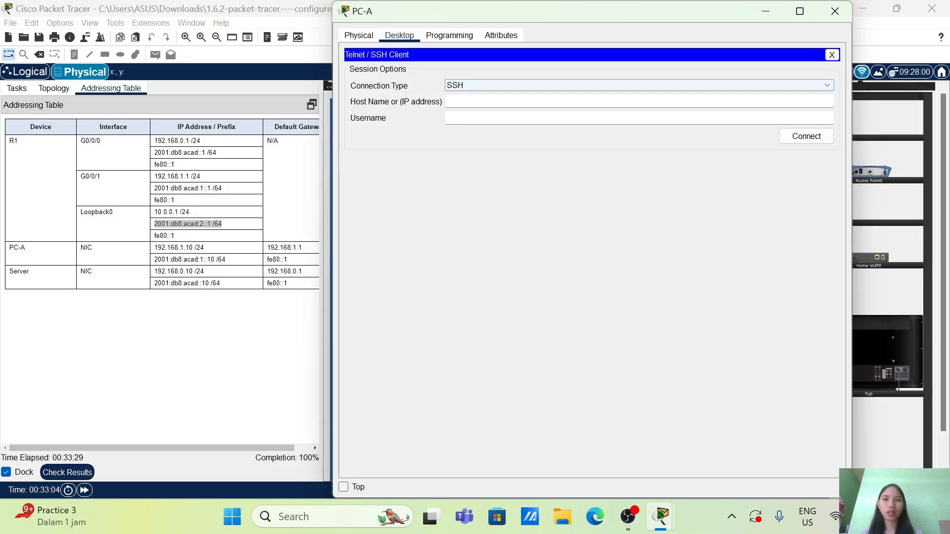
Paste the copied address as the SSH host and trim the prefix length and leading spaces to leave 2001:db8:acad:2::1
right_click(461, 101)
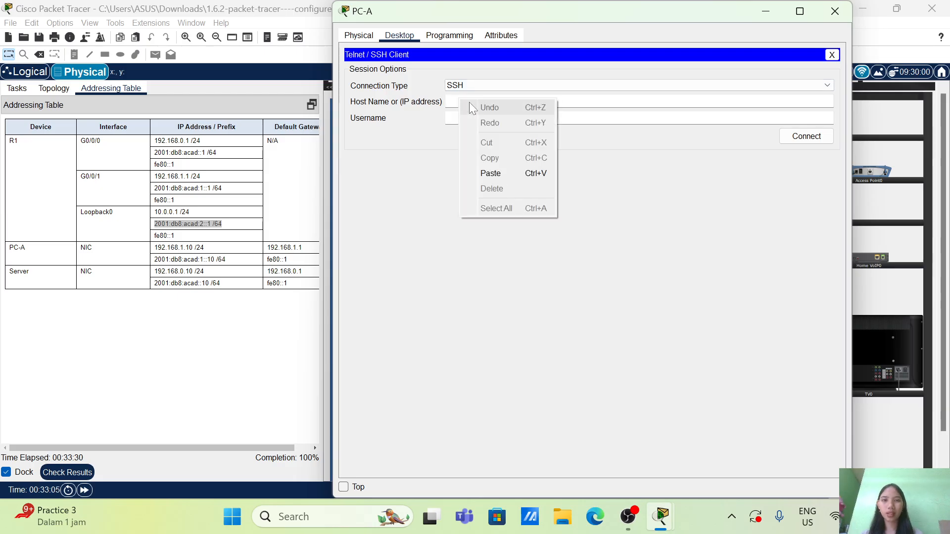
click(499, 173)
key(BackSpace)
key(BackSpace)
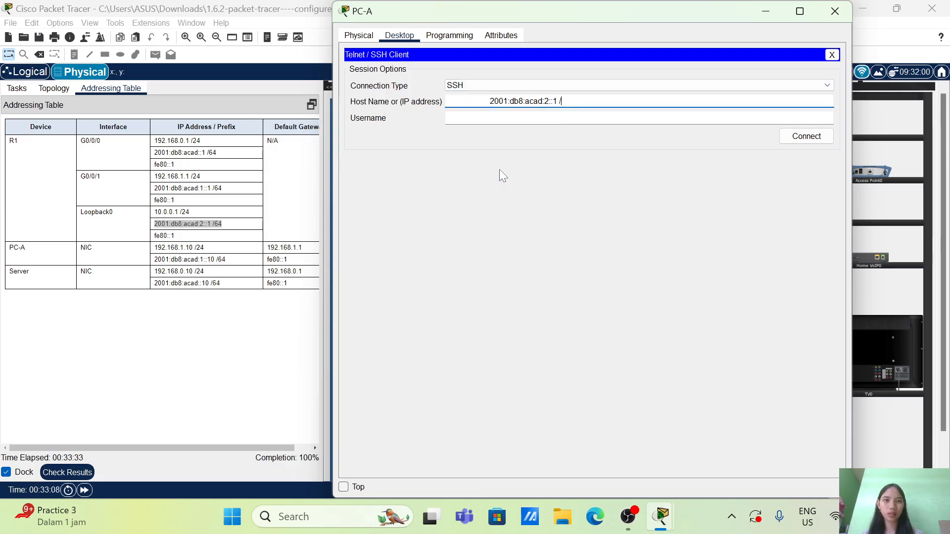
key(BackSpace)
key(BackSpace)
key(Left)
key(Left)
key(Left)
key(Left)
key(Left)
key(Left)
key(Left)
key(Left)
key(Left)
key(Left)
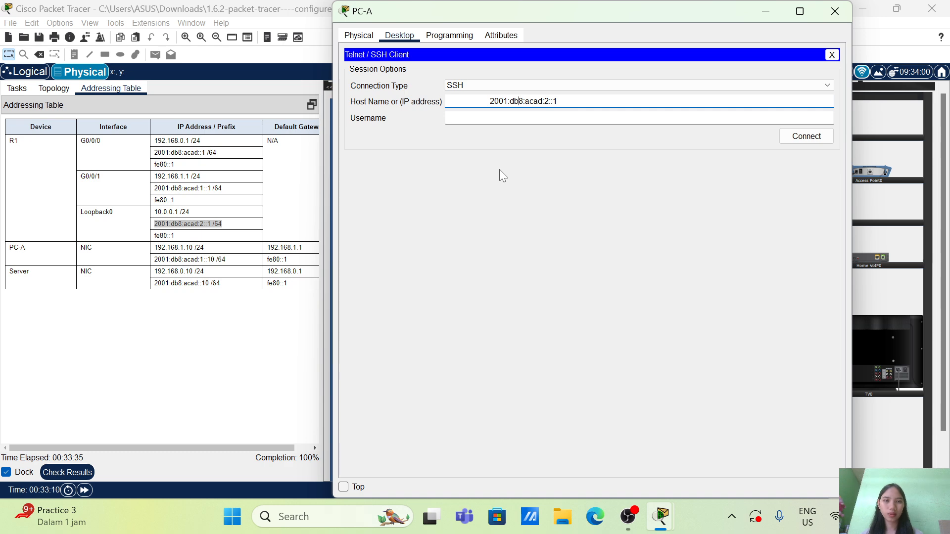
key(Left)
key(Left)
key(Left)
key(BackSpace)
key(BackSpace)
key(BackSpace)
key(BackSpace)
key(BackSpace)
key(BackSpace)
key(BackSpace)
key(BackSpace)
key(BackSpace)
key(BackSpace)
key(BackSpace)
key(BackSpace)
key(BackSpace)
key(BackSpace)
key(BackSpace)
key(BackSpace)
key(BackSpace)
key(BackSpace)
key(BackSpace)
key(BackSpace)
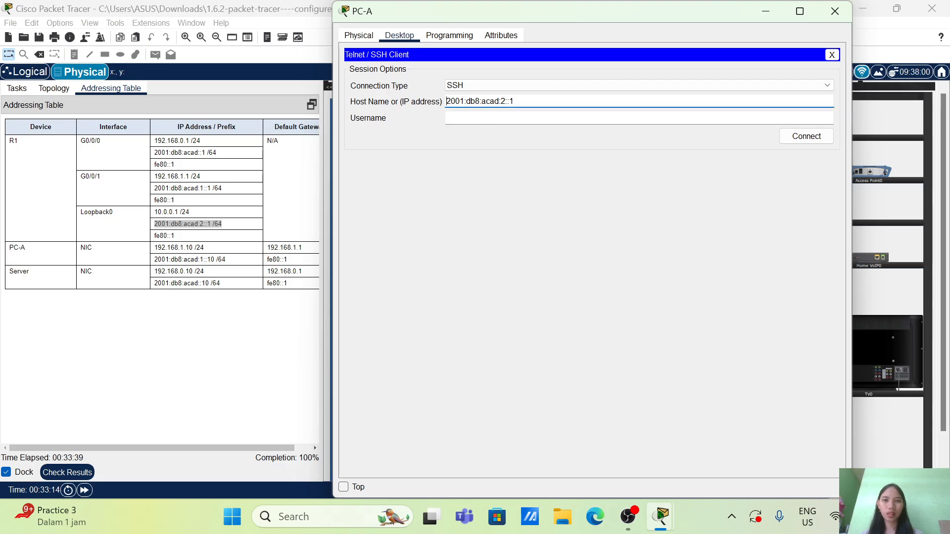
Start the IPv6 SSH connection to R1 with the username SSHadmin and bring the task instructions back into view
click(477, 119)
text(SS)
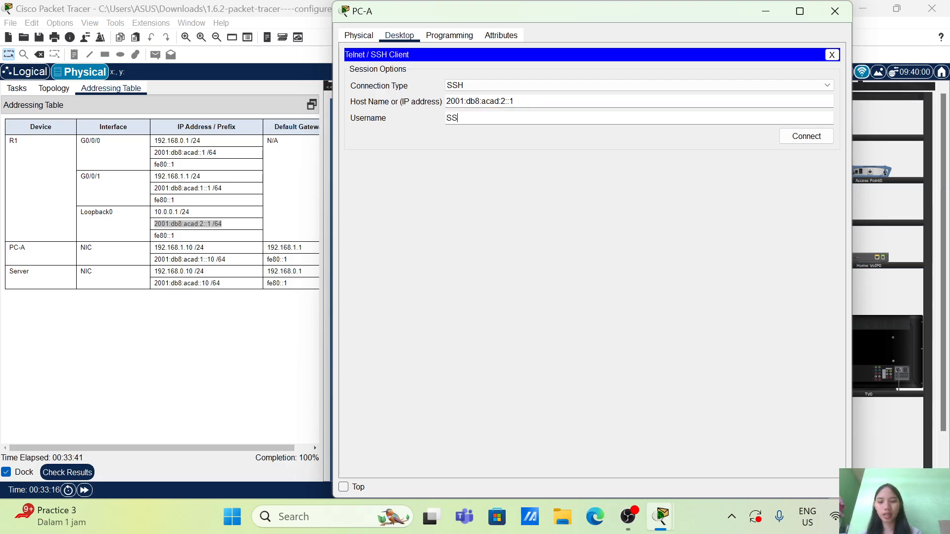
text(Hadmin)
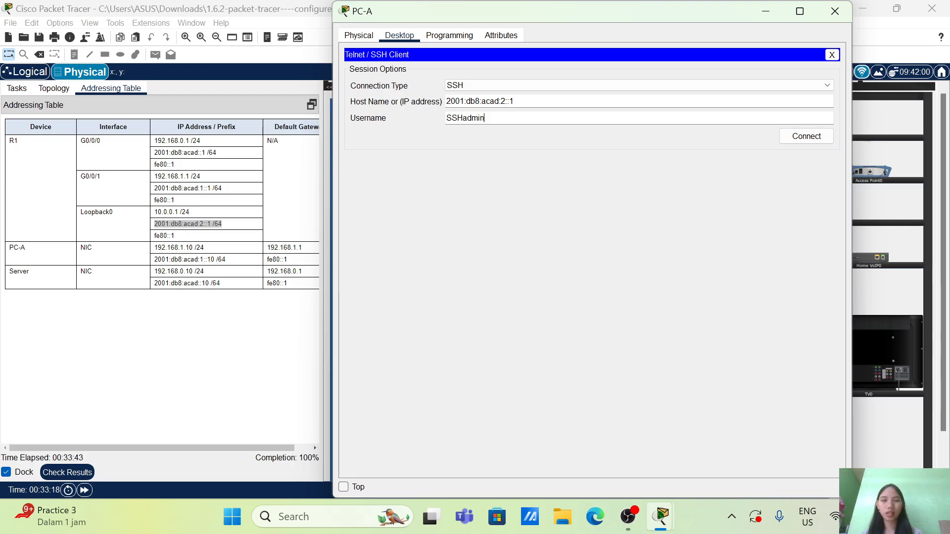
click(791, 138)
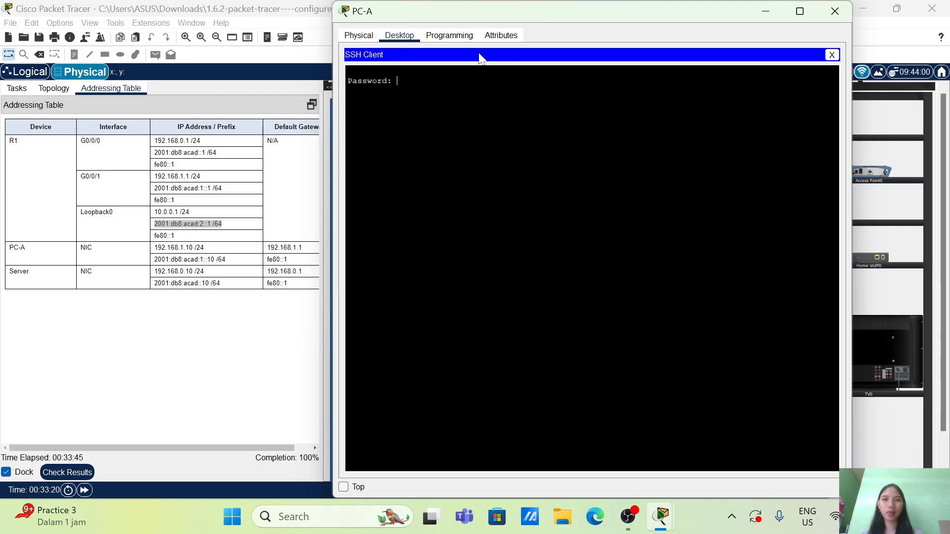
click(16, 89)
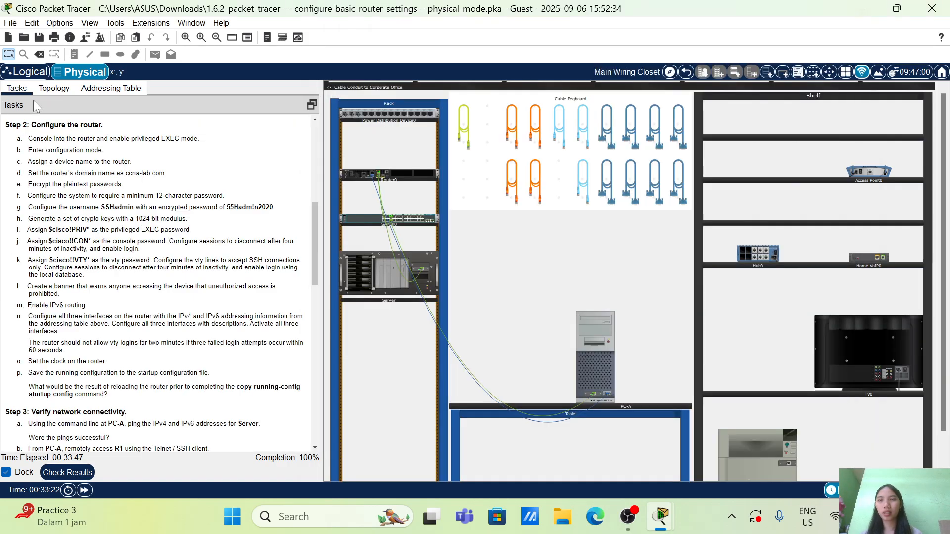
Log in to R1's IPv6 SSH session on PC-A with the SSH password, enter privileged EXEC mode with the enable password, and close PC-A
click(604, 354)
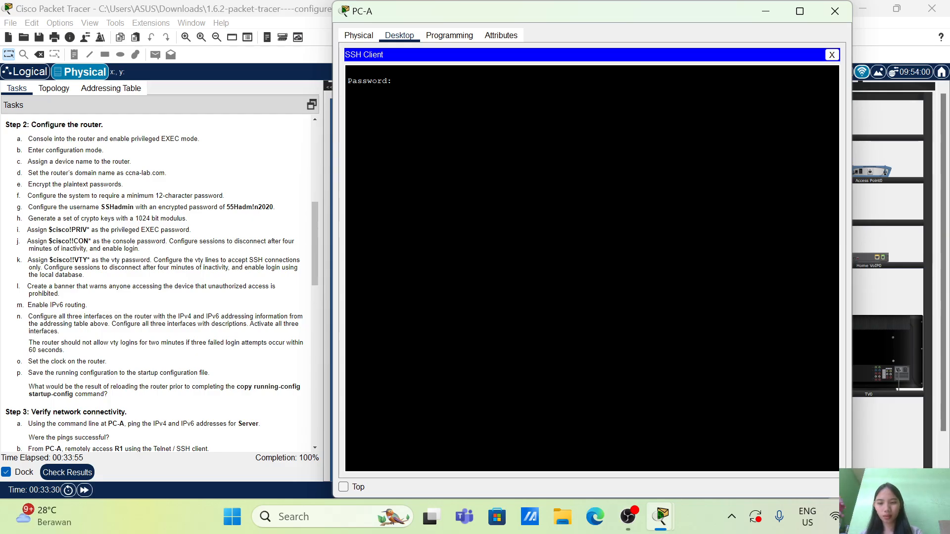
key(Return)
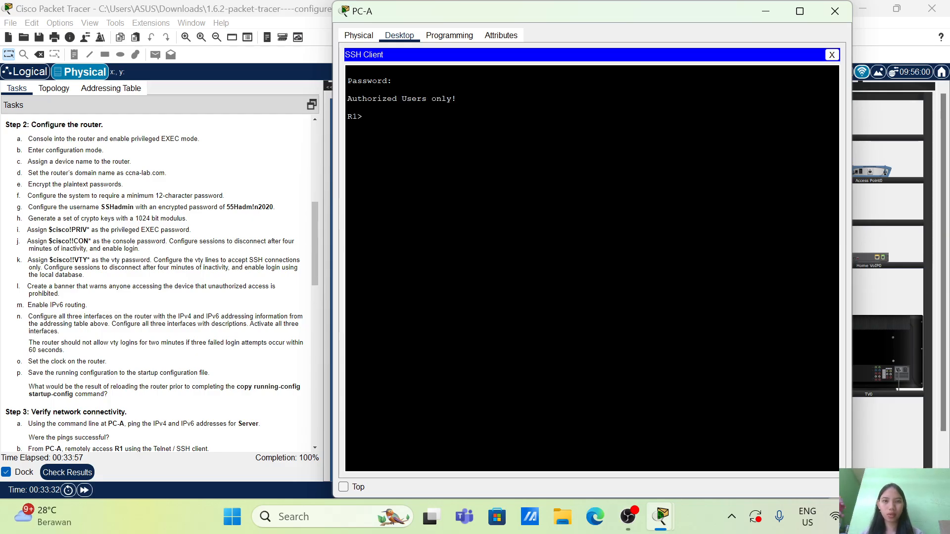
text(ena)
key(Tab)
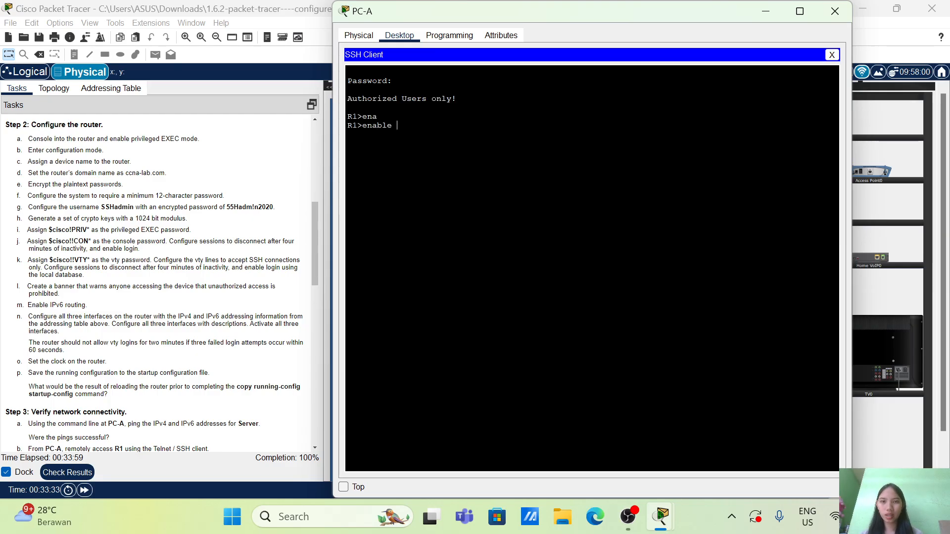
key(Return)
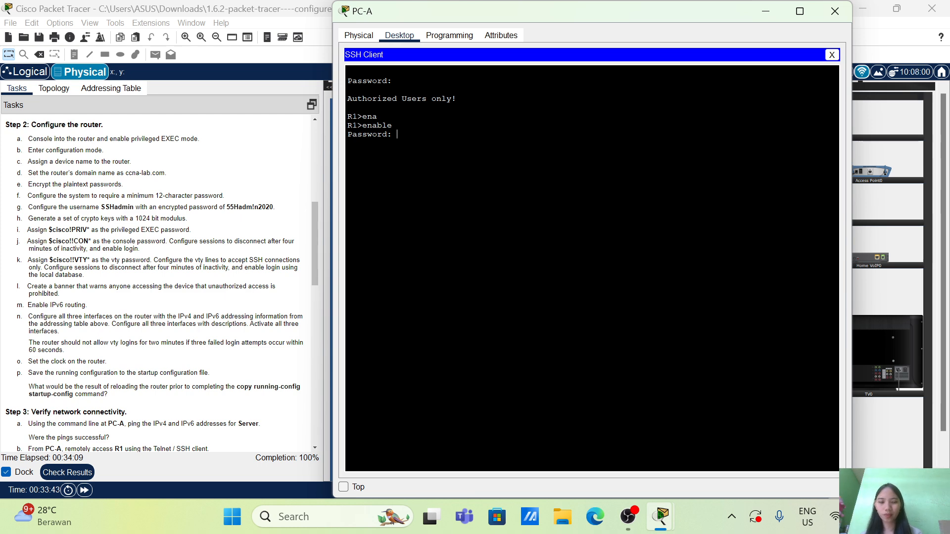
key(Return)
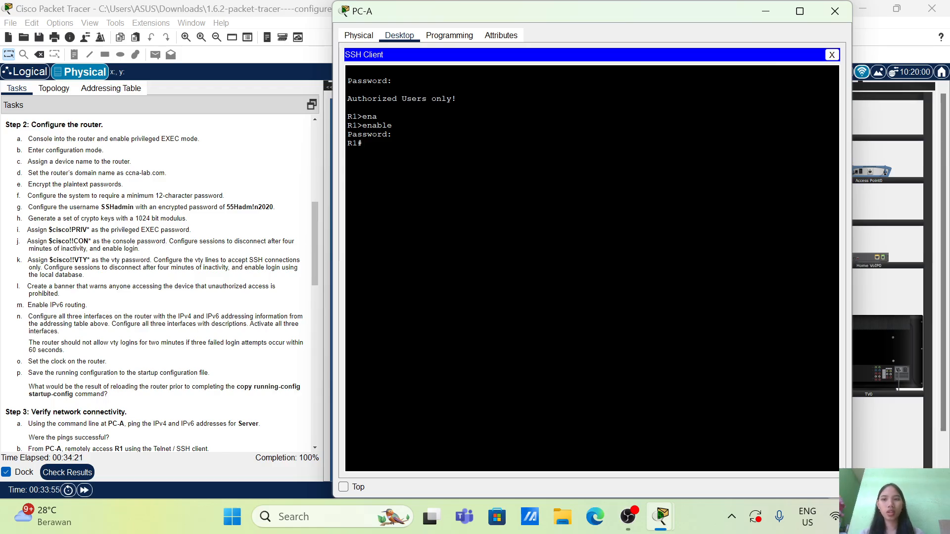
click(835, 11)
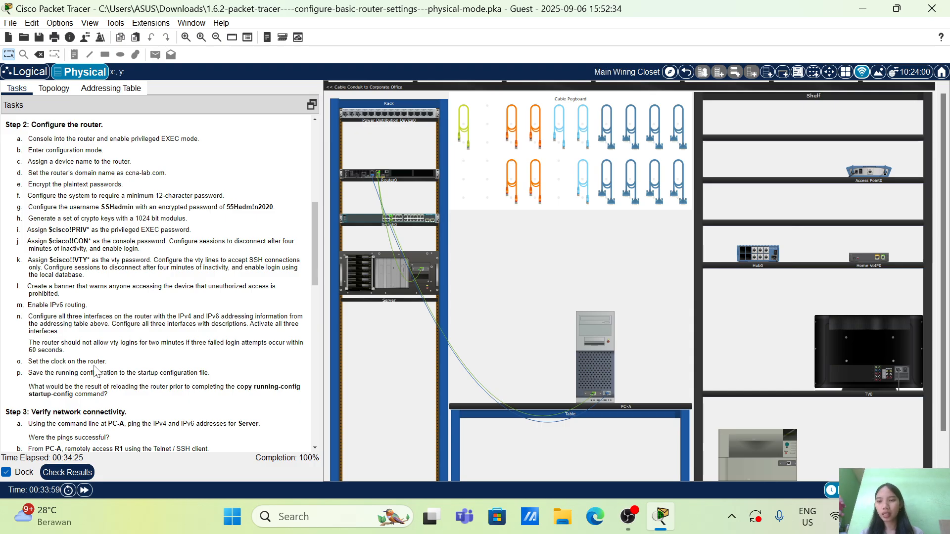
Read through the Step 3 connectivity tasks, check the activity's assessment items down to Switch0, and return to the activity workspace
scroll(95, 367, down, 1)
scroll(158, 282, down, 3)
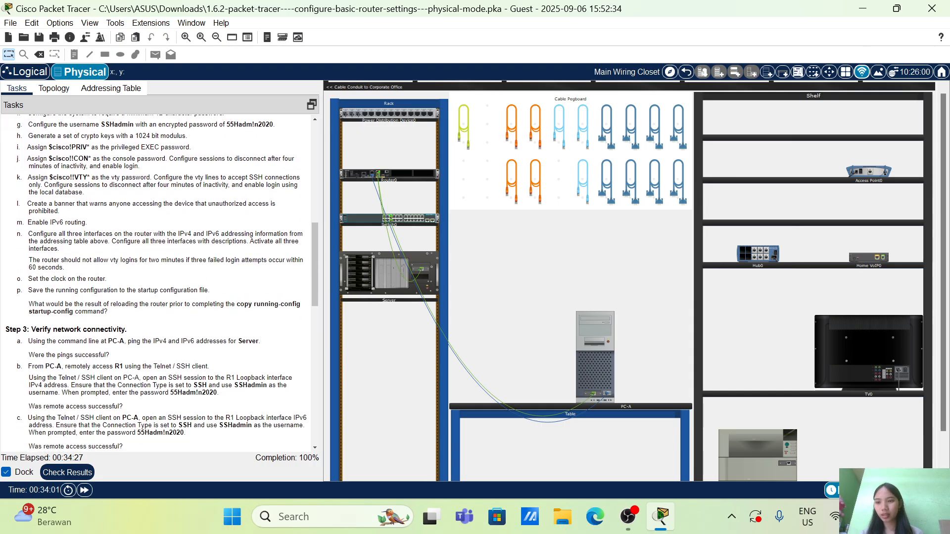
scroll(157, 282, down, 1)
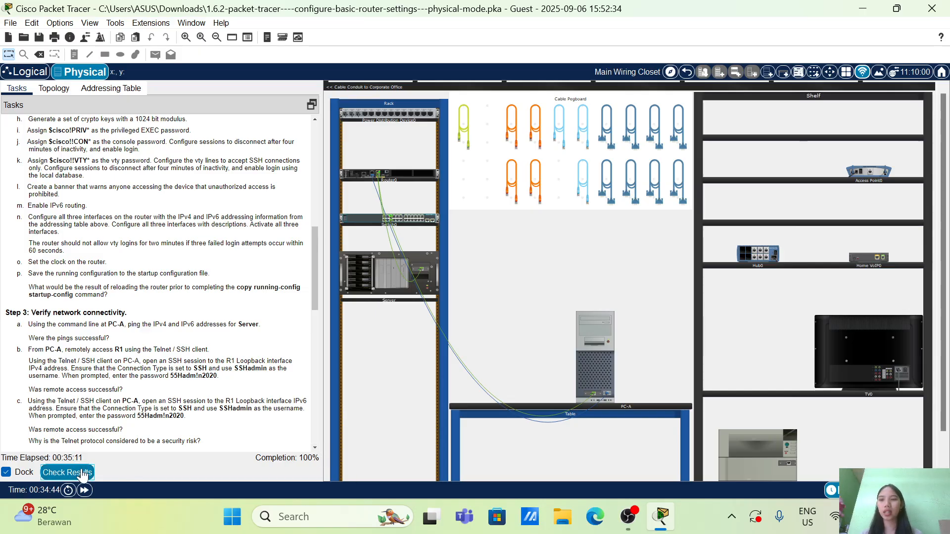
click(67, 473)
click(115, 82)
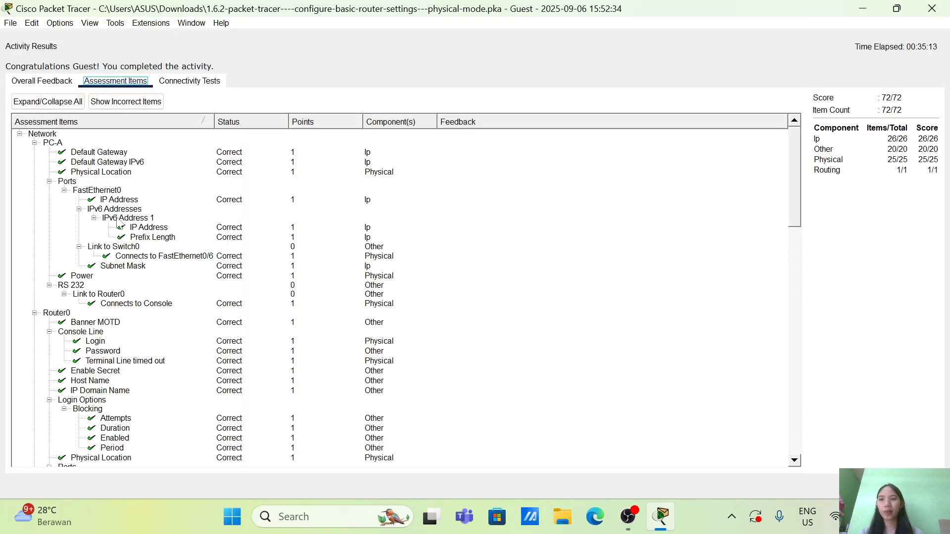
scroll(62, 324, down, 20)
scroll(62, 324, up, 20)
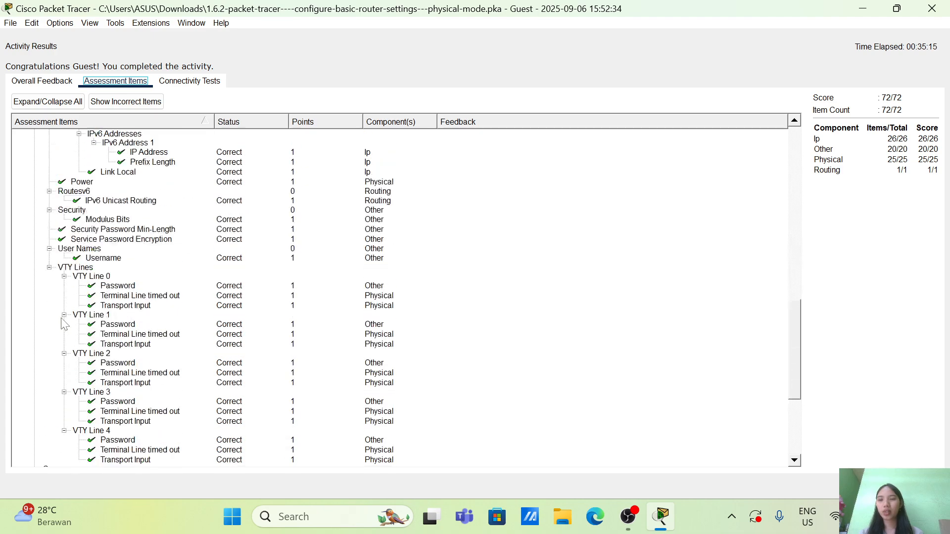
scroll(63, 324, down, 8)
scroll(62, 324, down, 15)
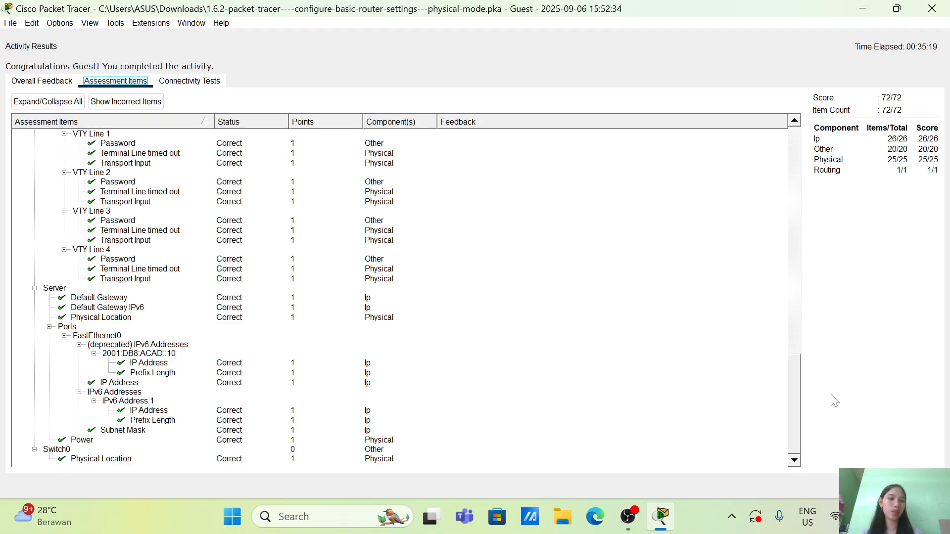
click(920, 486)
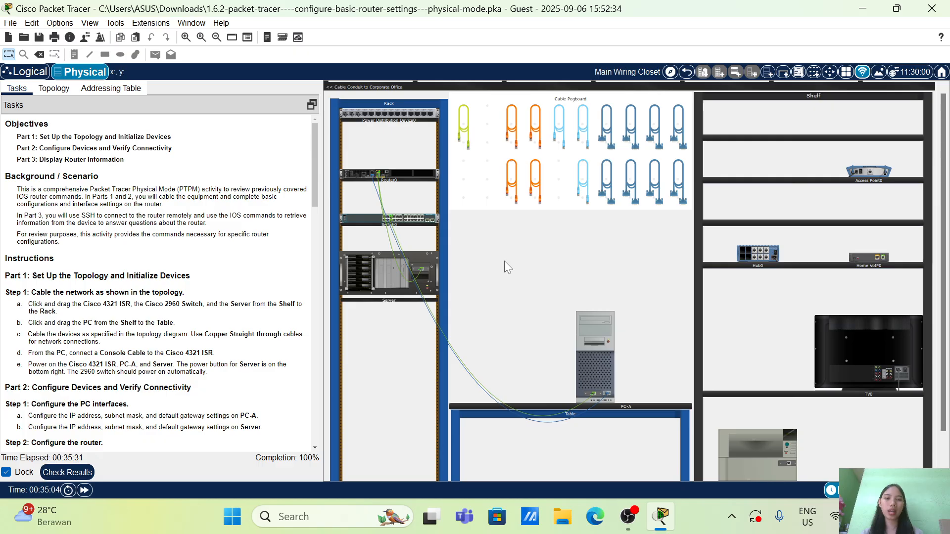
click(628, 516)
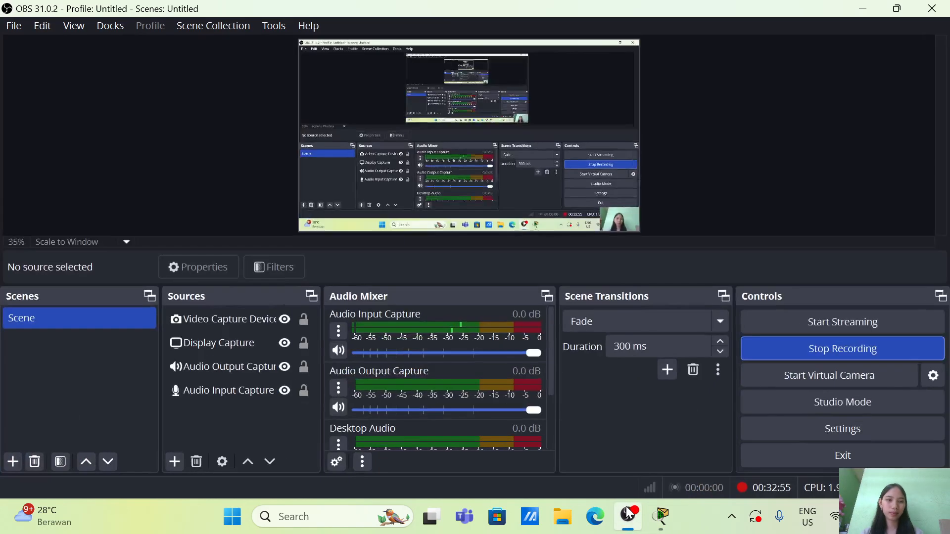